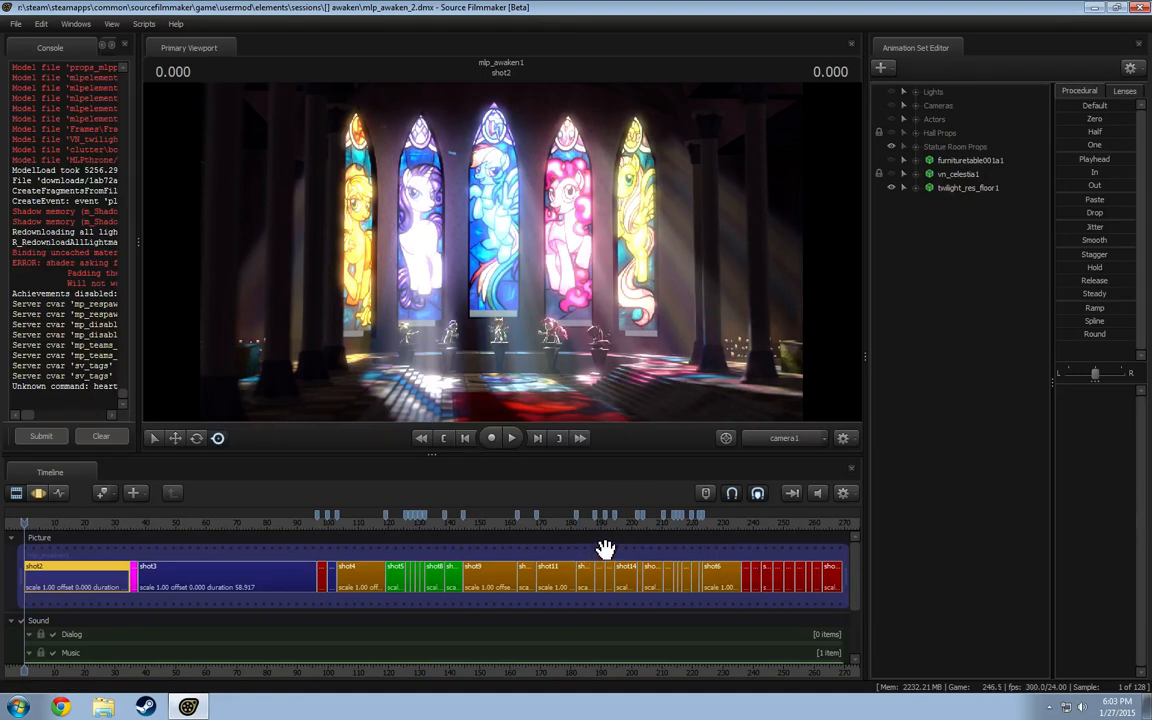
- Look through the shots along the timeline and play back shot6 from about 223.6 seconds
drag(555, 674, 507, 672)
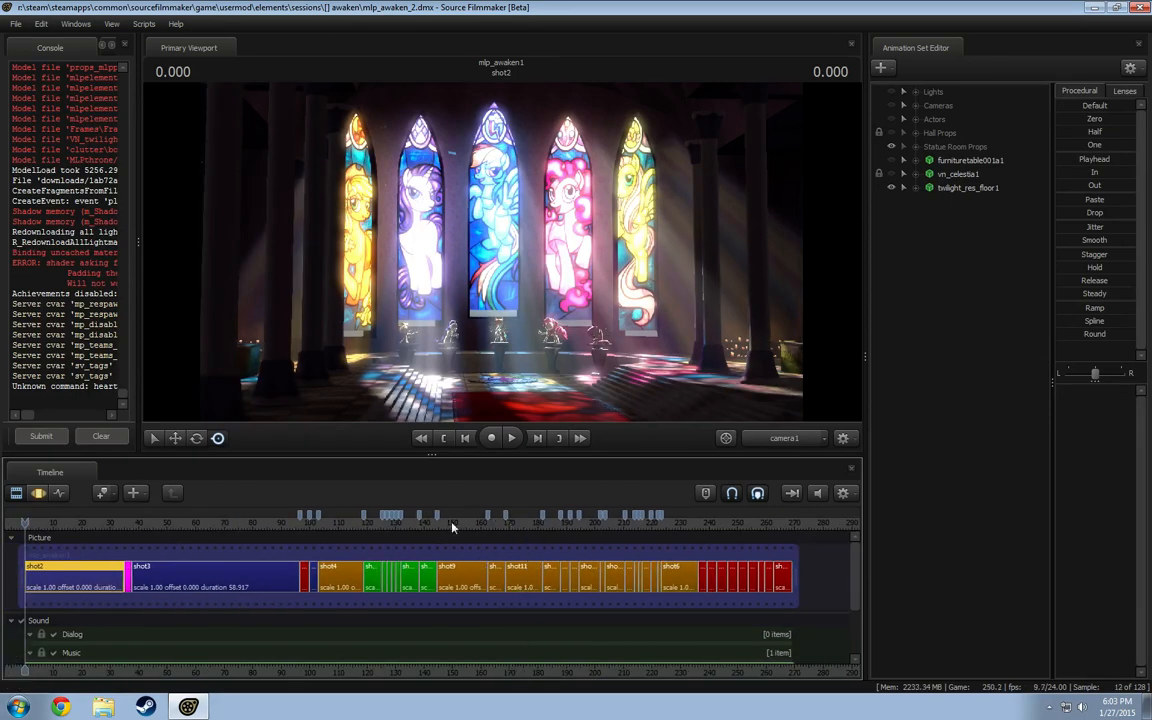
click(327, 522)
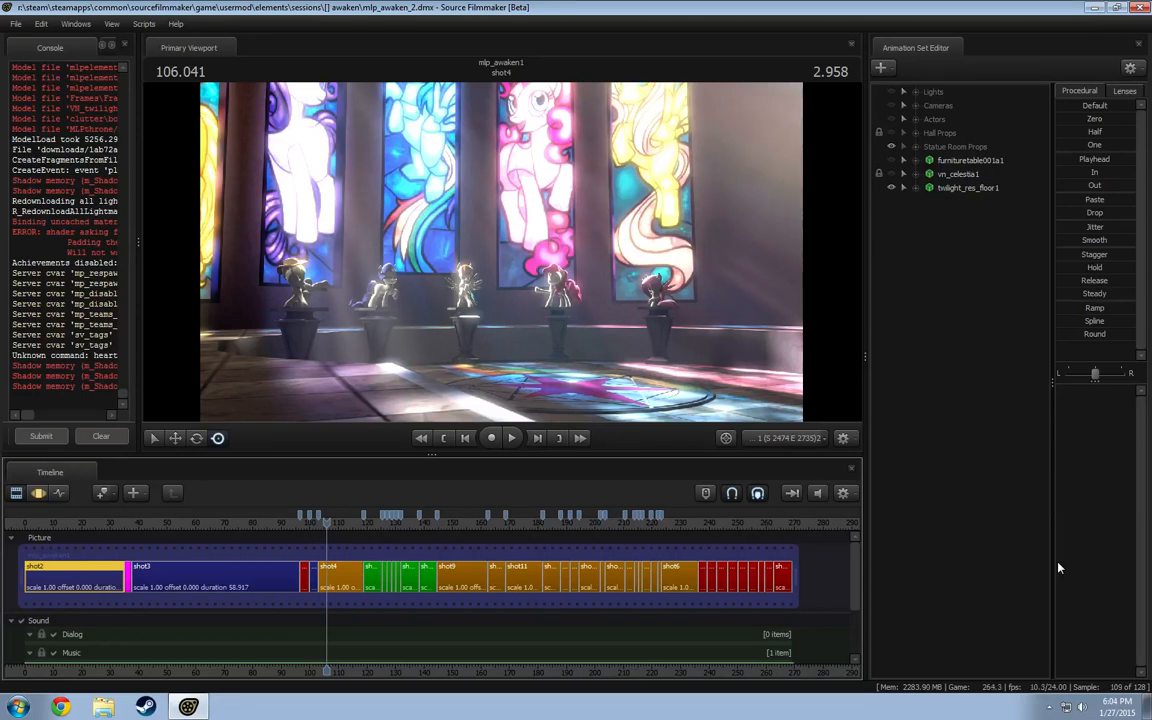
click(502, 521)
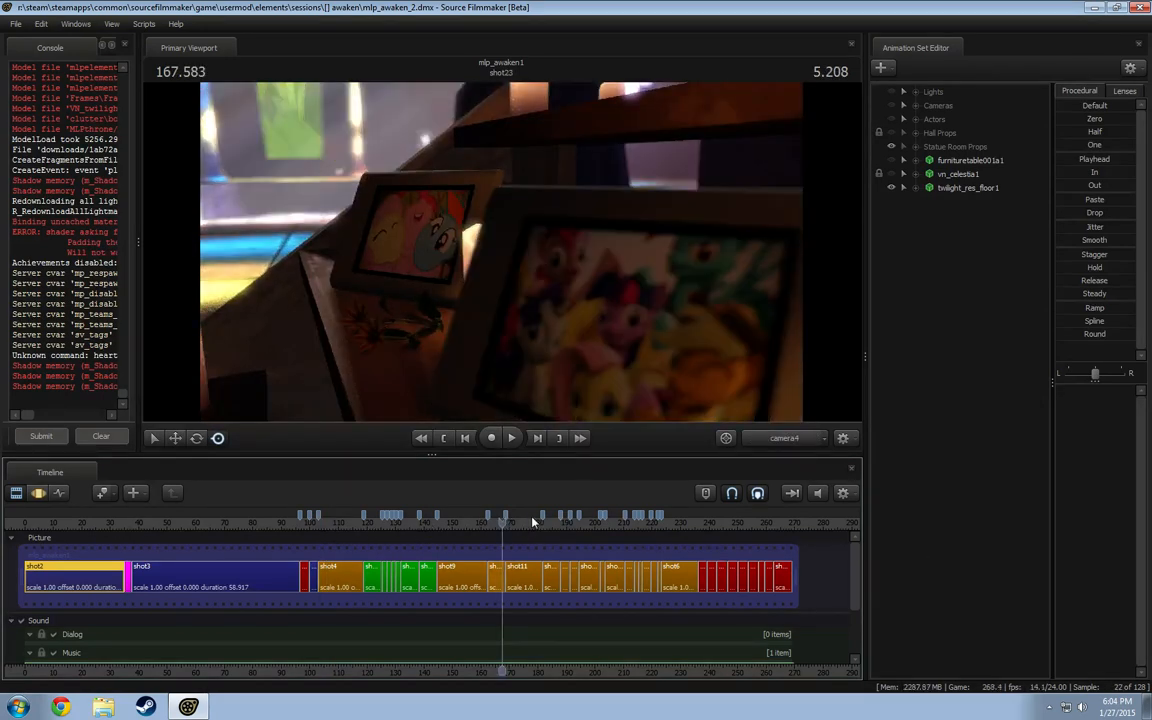
drag(502, 521, 662, 538)
scroll(663, 554, up, 6)
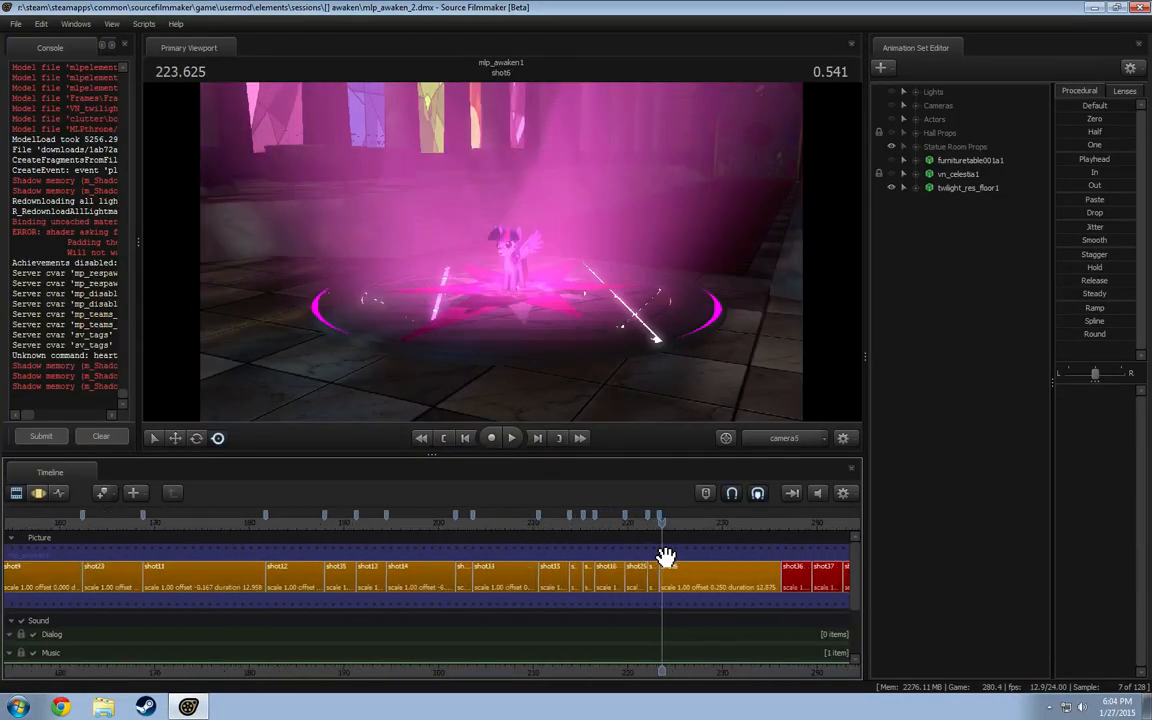
key(space)
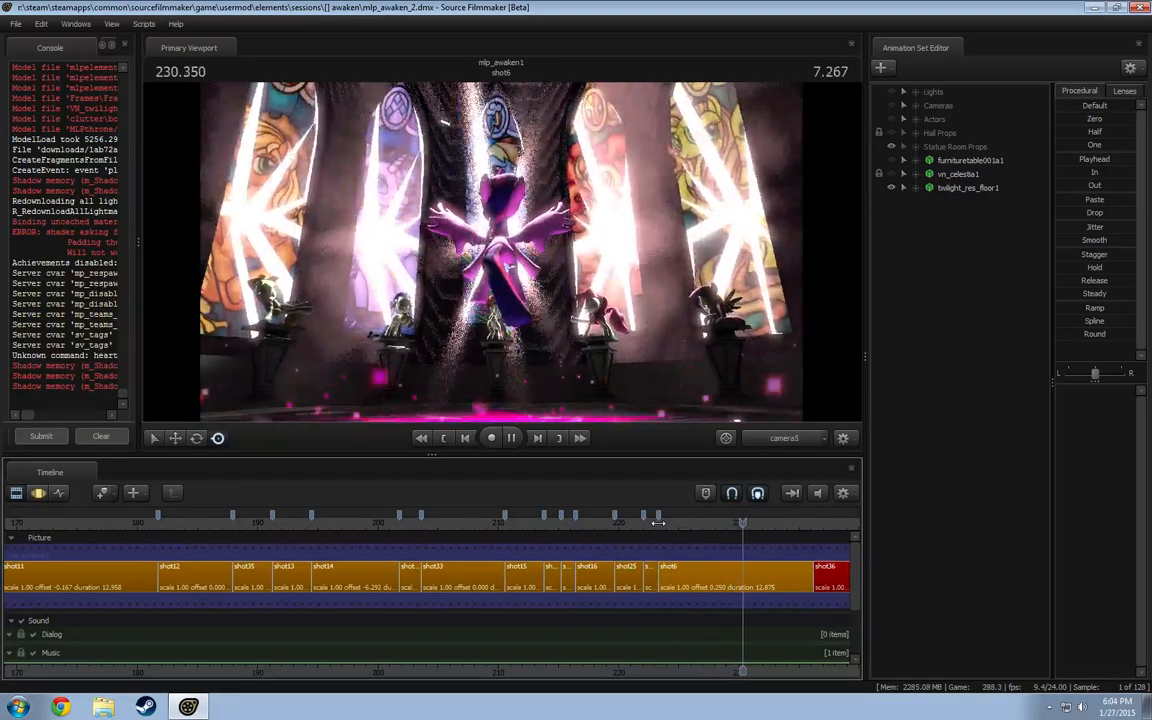
key(space)
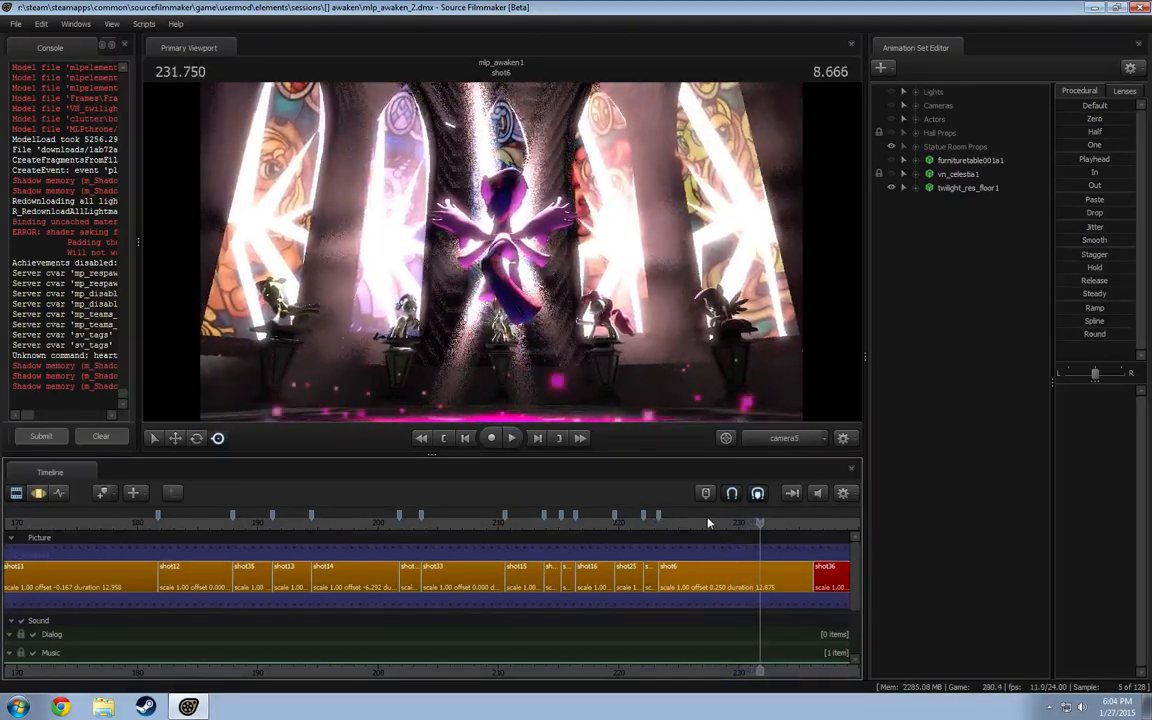
- Select shot6 and replay the character's turn between about 228 and 230 seconds
drag(792, 671, 530, 645)
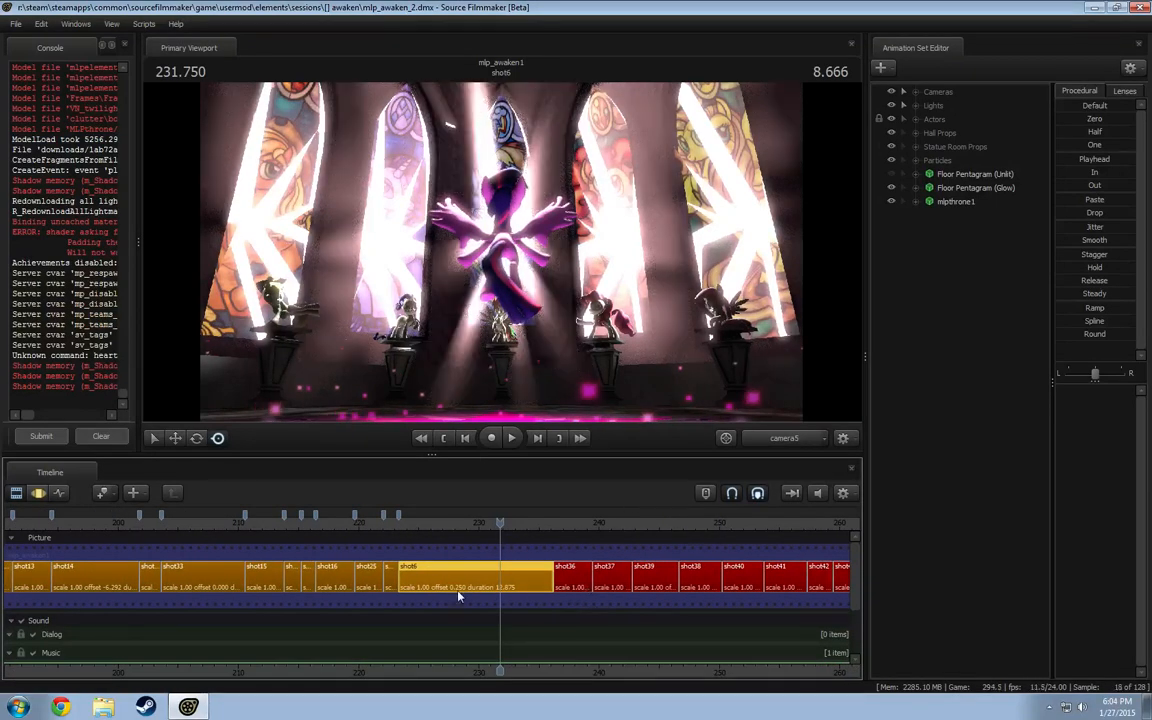
scroll(468, 568, up, 5)
mouse_move(489, 521)
mouse_down()
mouse_move(425, 521)
mouse_move(483, 524)
mouse_up()
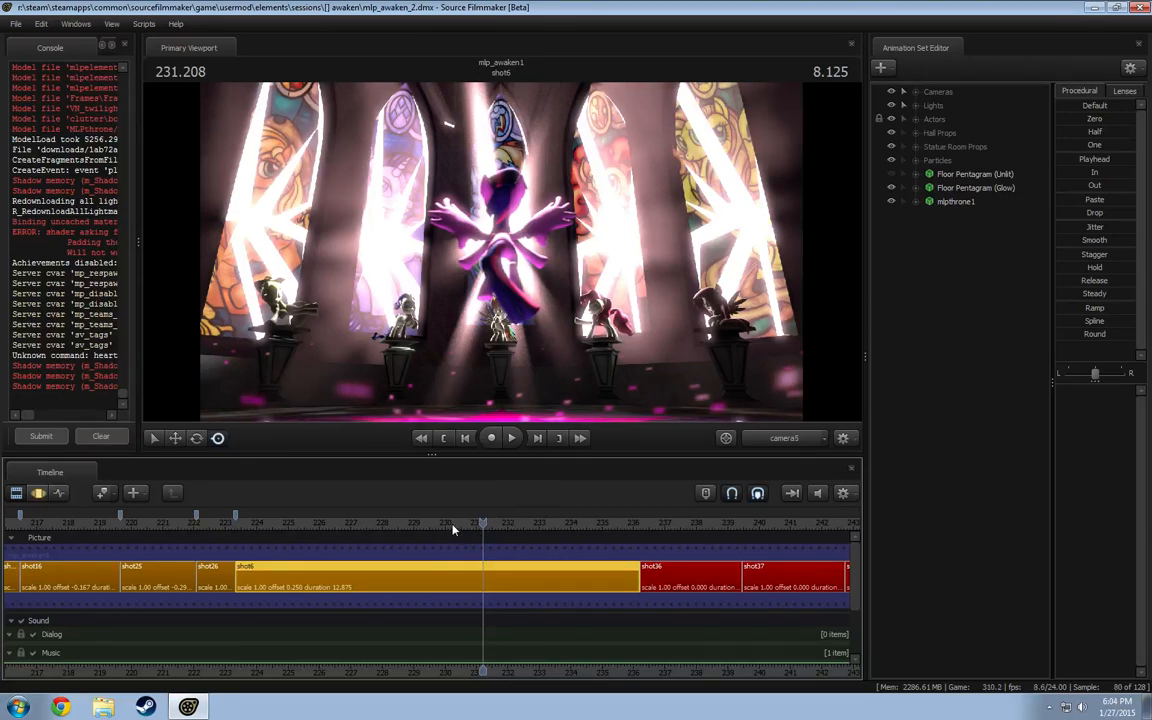
click(453, 523)
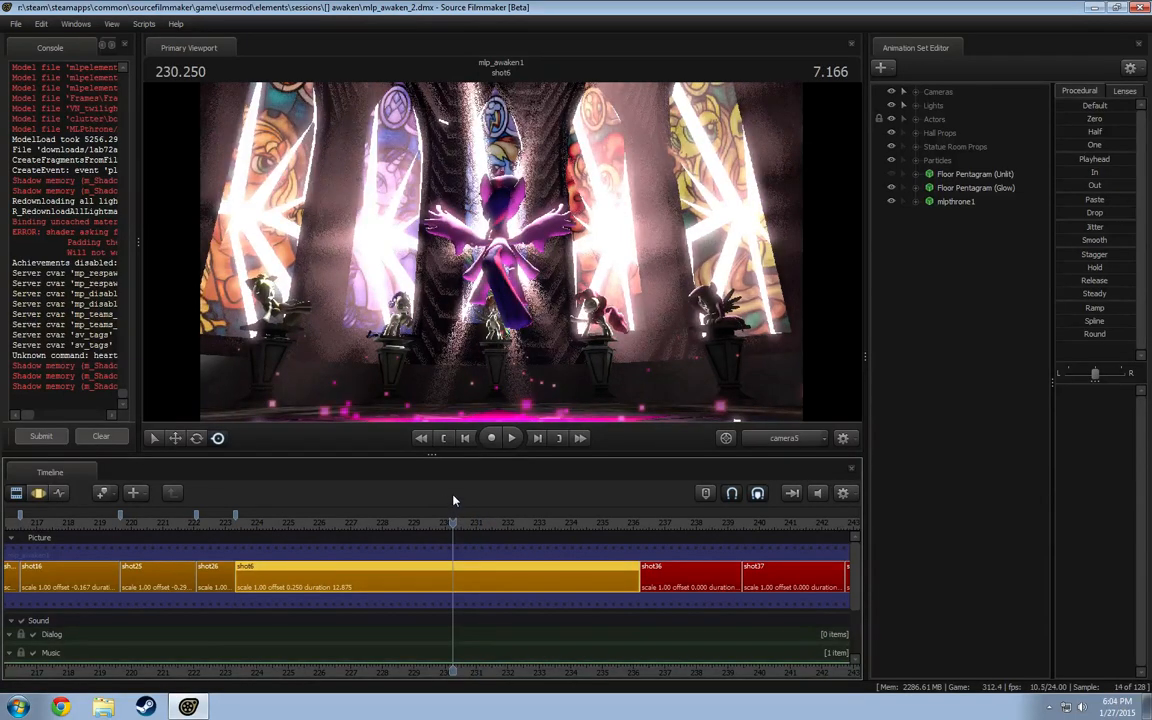
click(388, 522)
key(space)
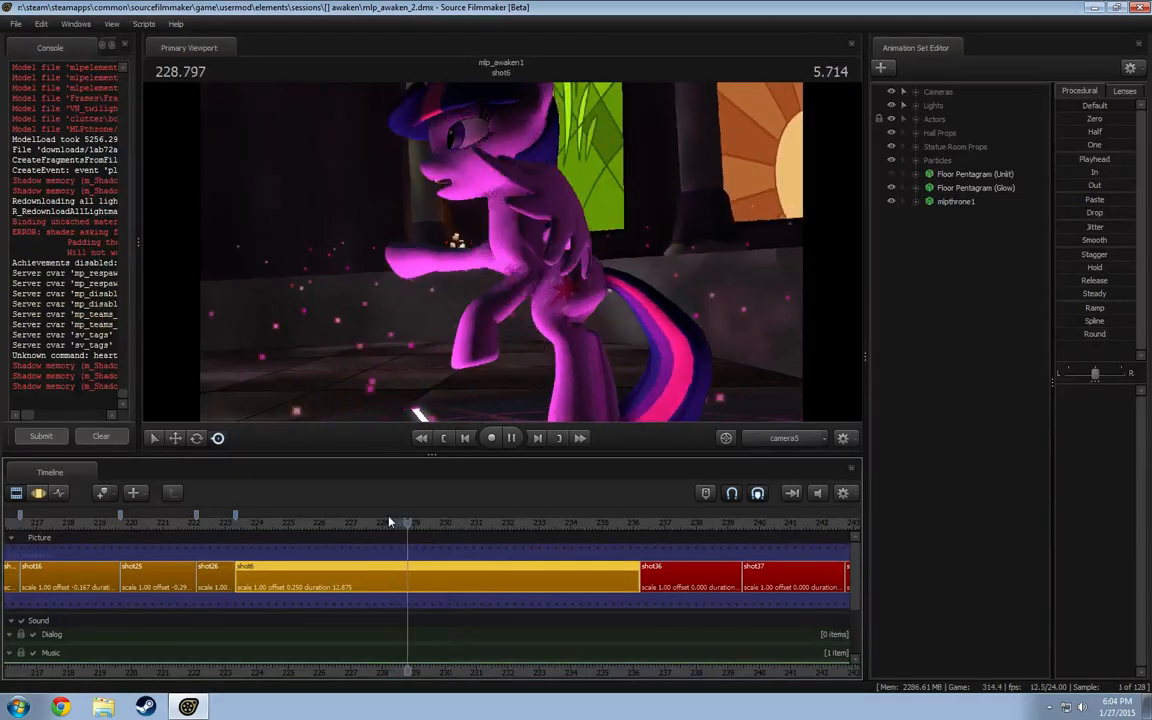
key(space)
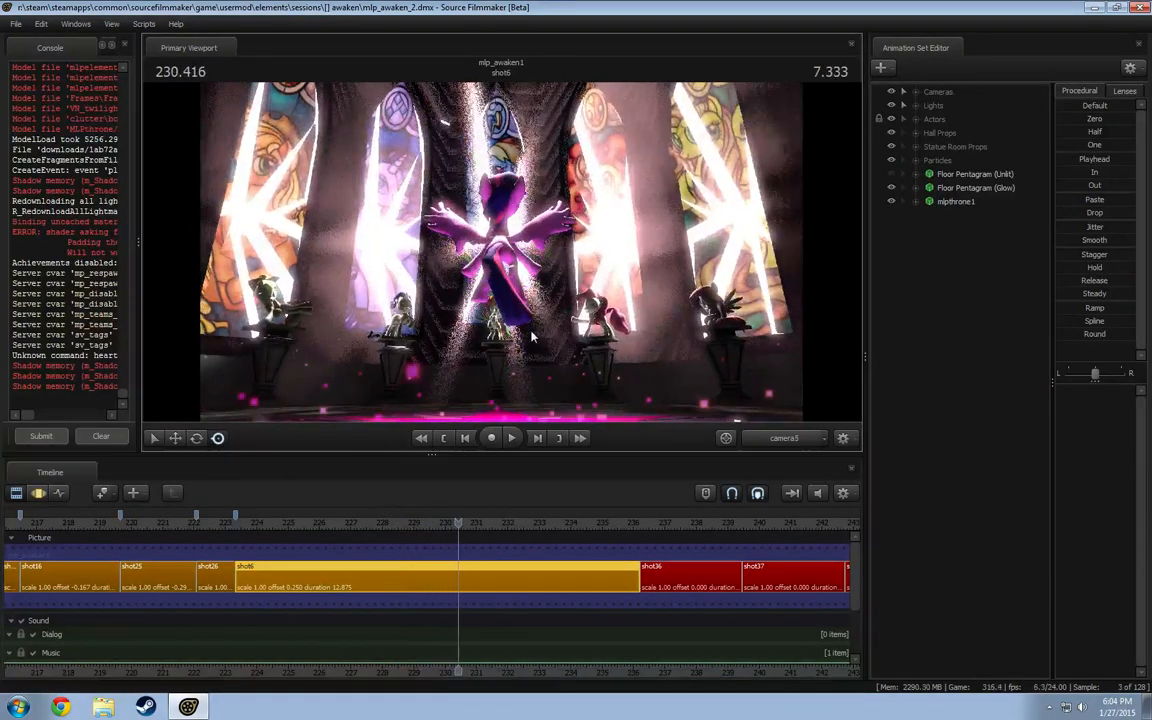
- Turn off scene lighting in the primary viewport and replay the character's turn in shot6 several times
right_click(533, 327)
click(572, 370)
click(428, 525)
key(space)
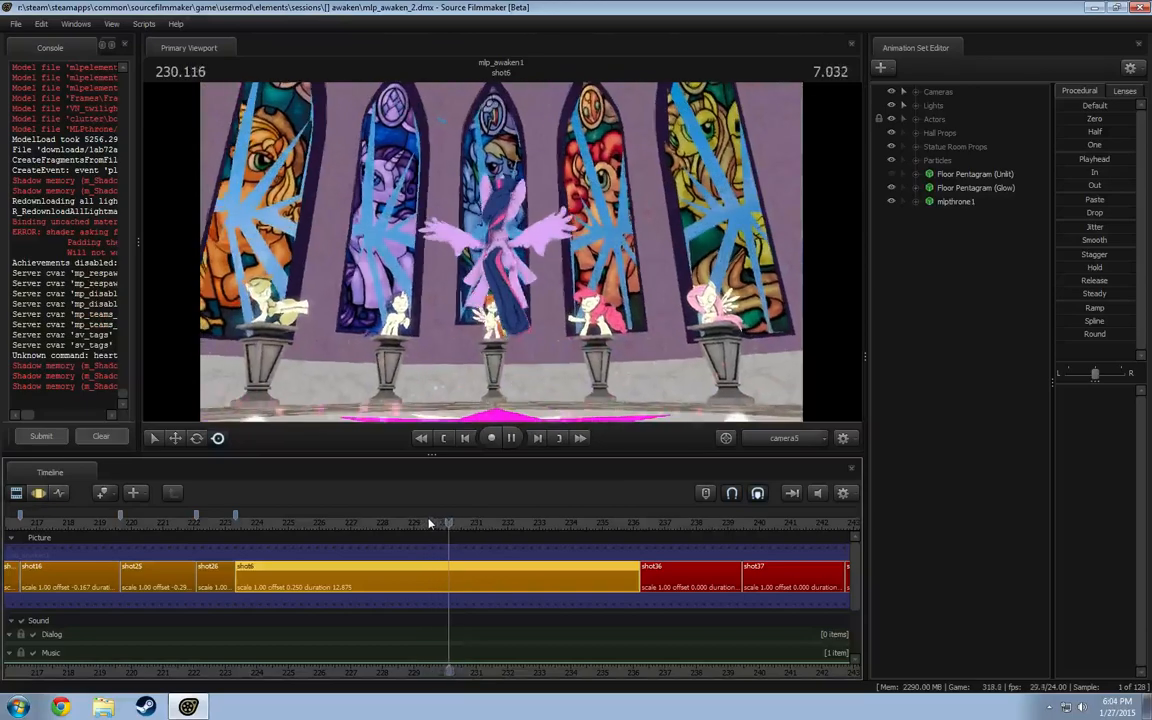
click(403, 520)
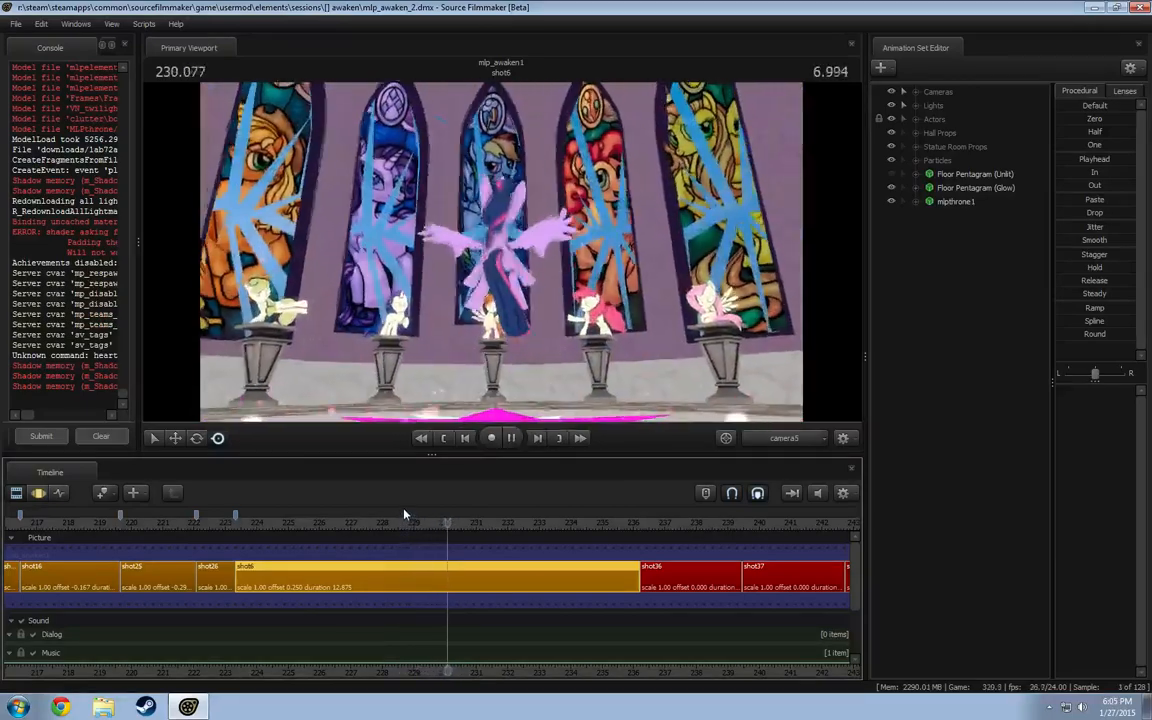
click(401, 524)
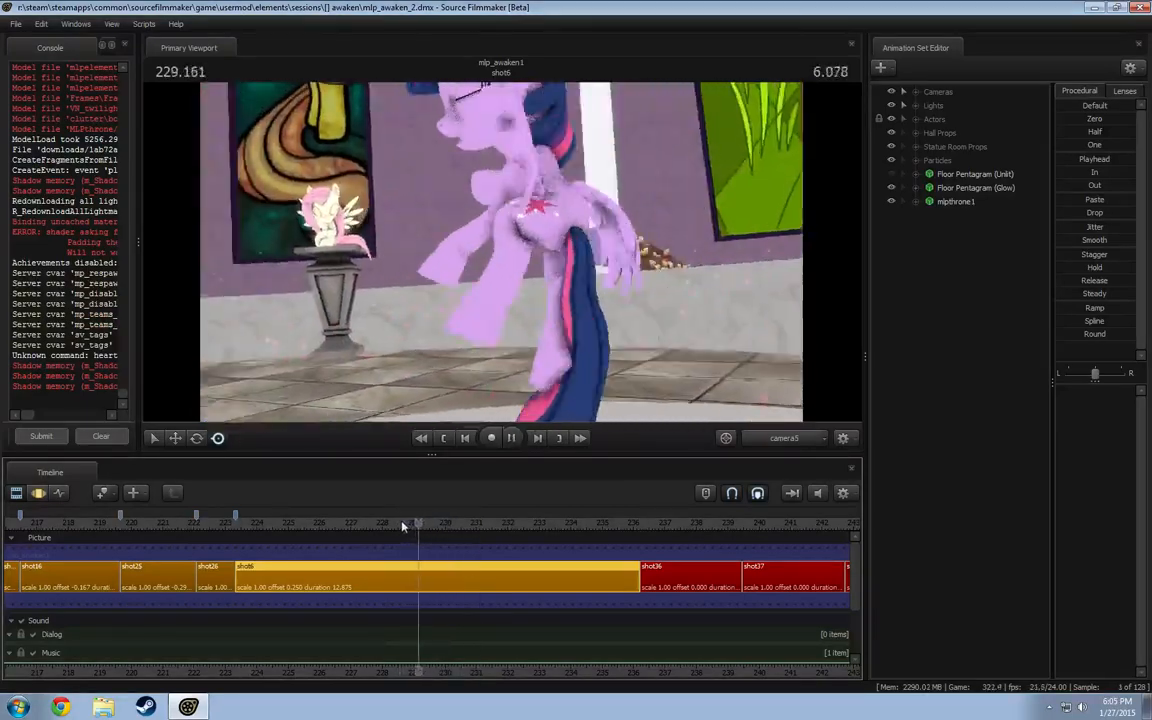
key(space)
click(404, 518)
key(space)
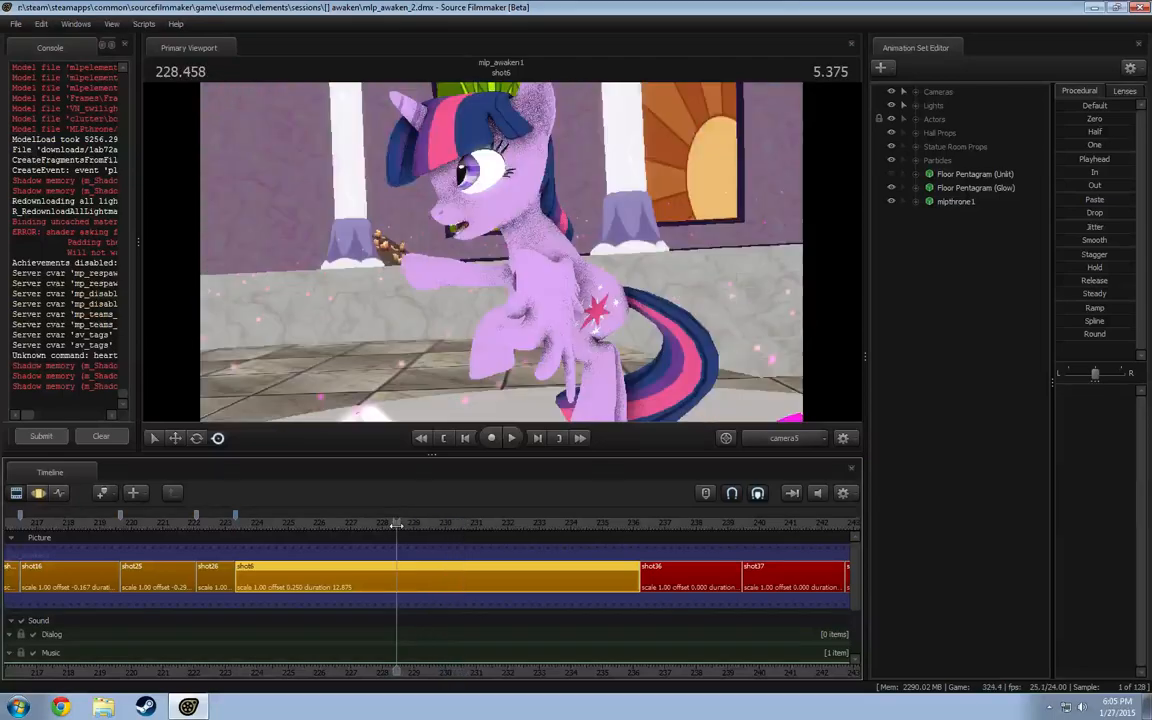
key(space)
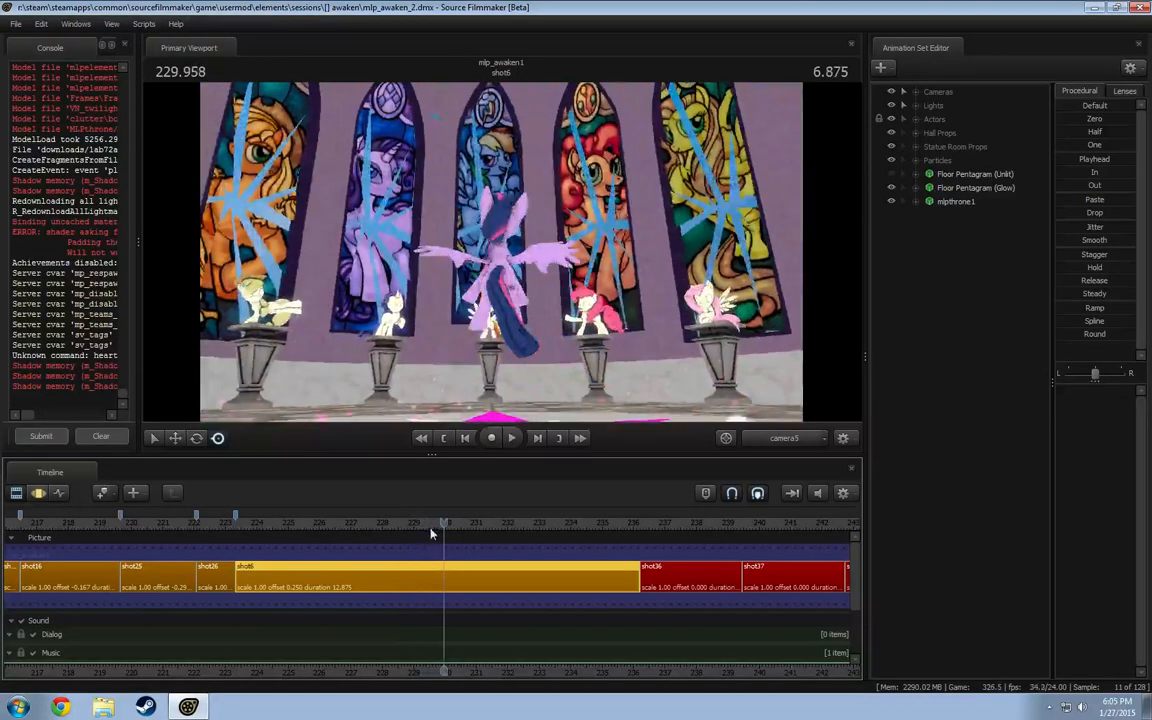
- View the scene through the work camera moved close to the character, and hide the Particles group
drag(620, 365, 502, 257)
key(s)
key(space)
key(space)
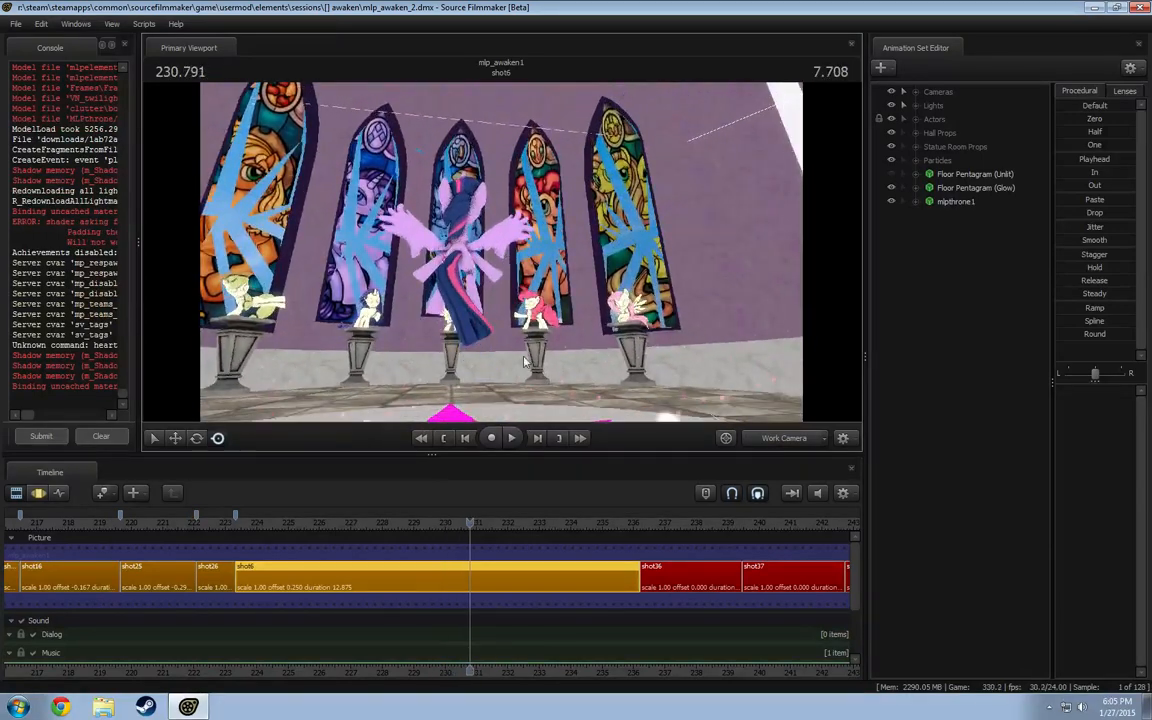
drag(416, 522, 423, 527)
drag(530, 263, 751, 159)
click(891, 160)
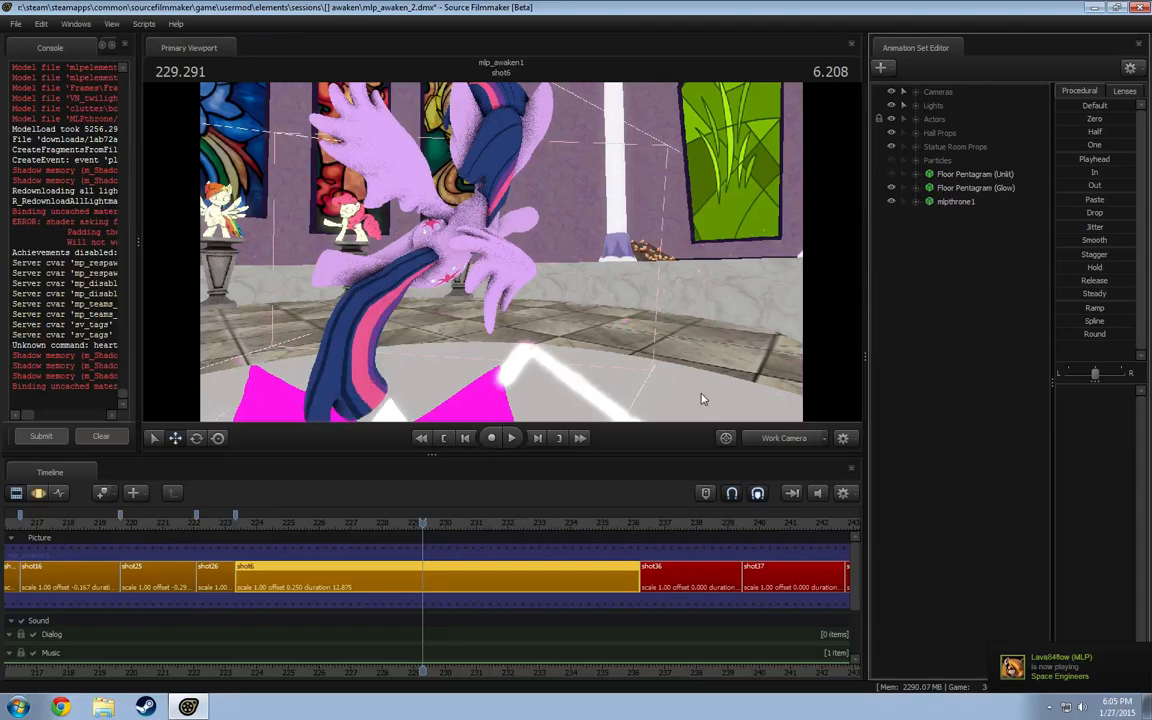
- Examine the character's wing and body poses from several angles between about 229 and 229.5 seconds
drag(419, 522, 457, 518)
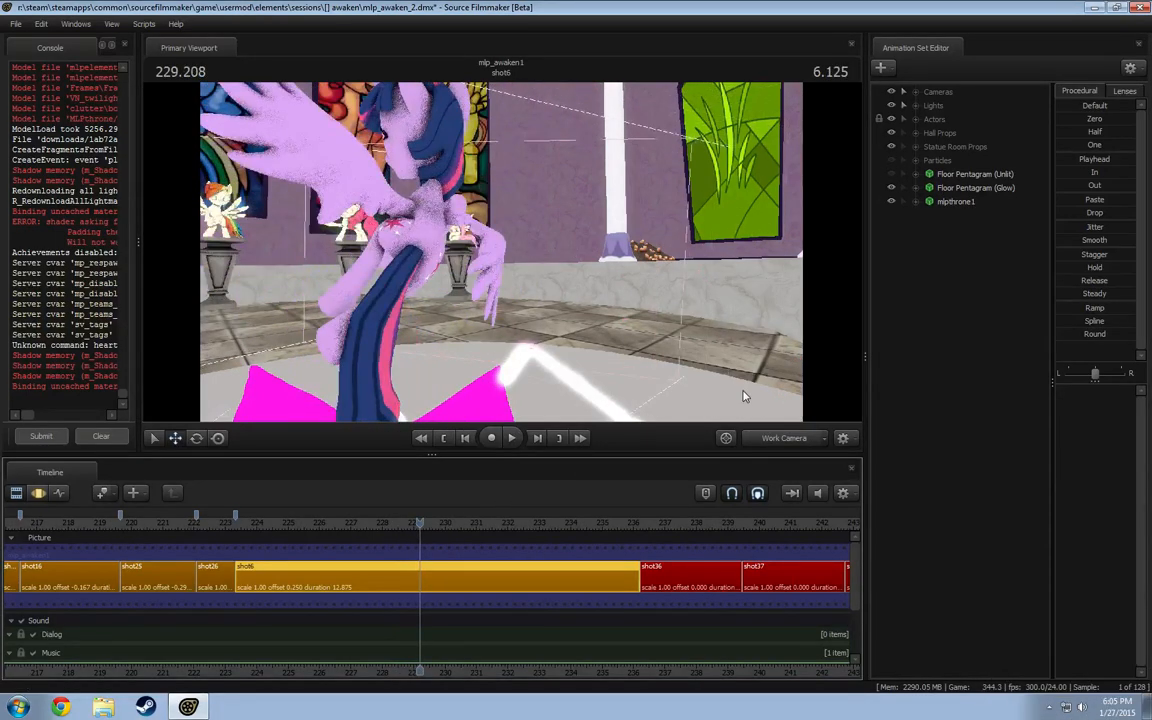
mouse_move(755, 304)
mouse_down()
mouse_move(768, 308)
mouse_move(670, 302)
mouse_move(775, 310)
mouse_move(720, 300)
mouse_move(765, 302)
mouse_up()
key(space)
key(space)
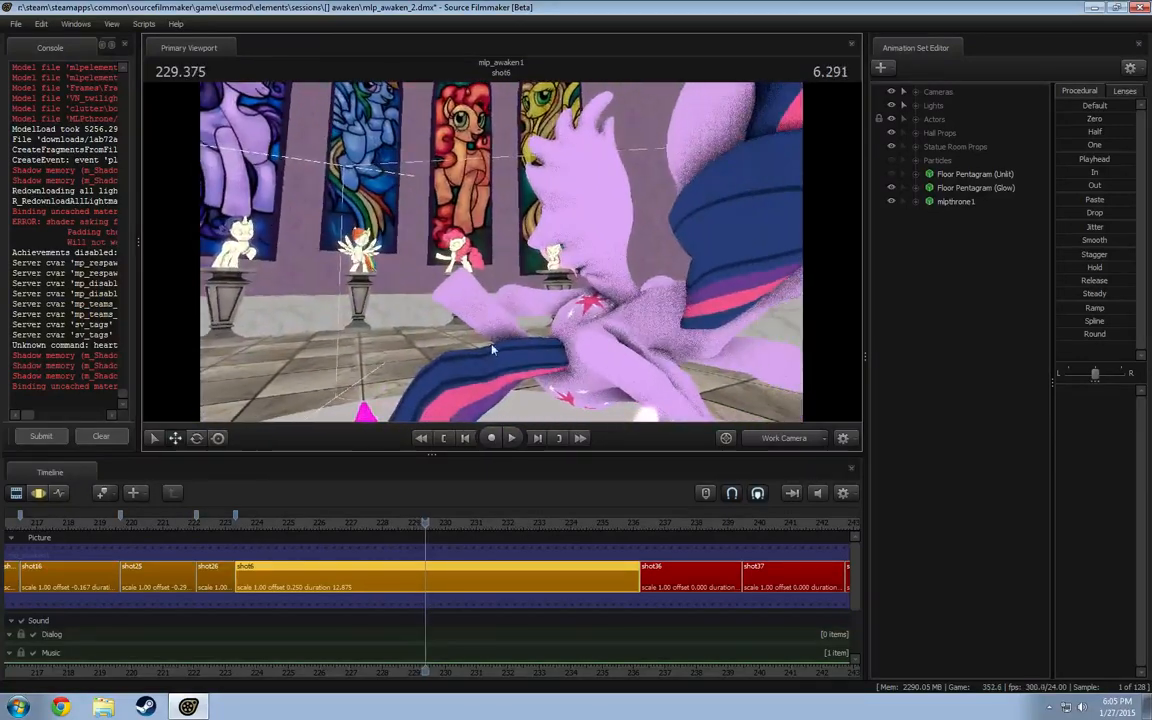
drag(425, 525, 413, 526)
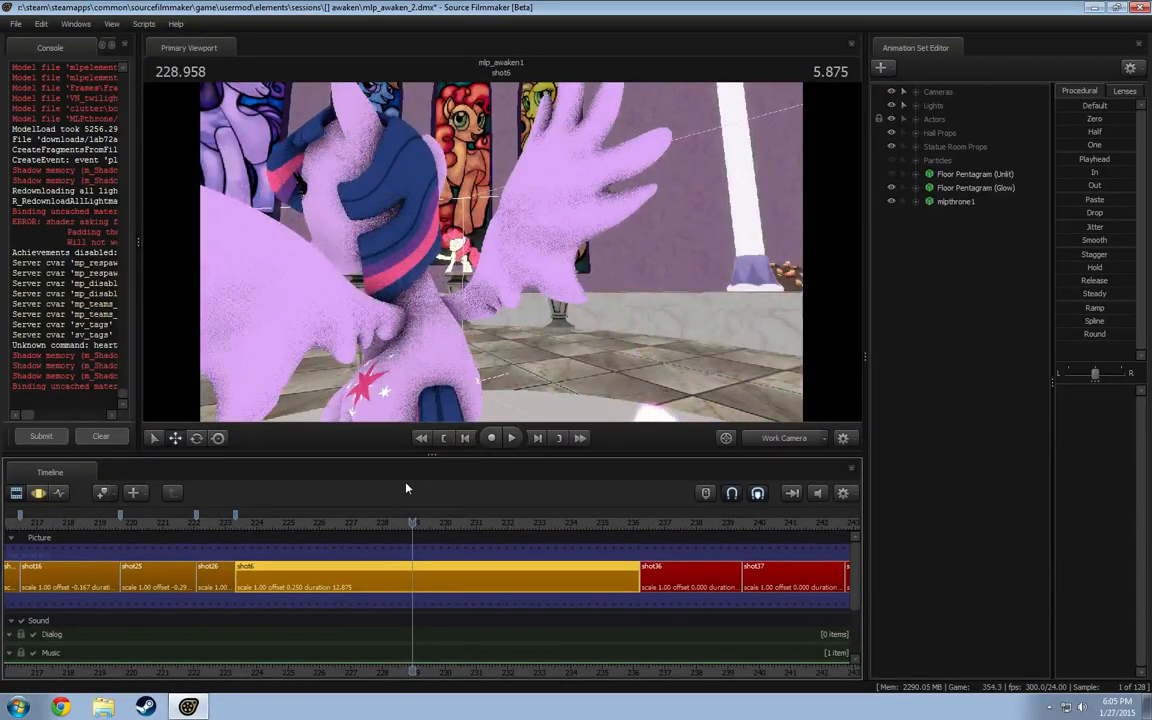
click(422, 524)
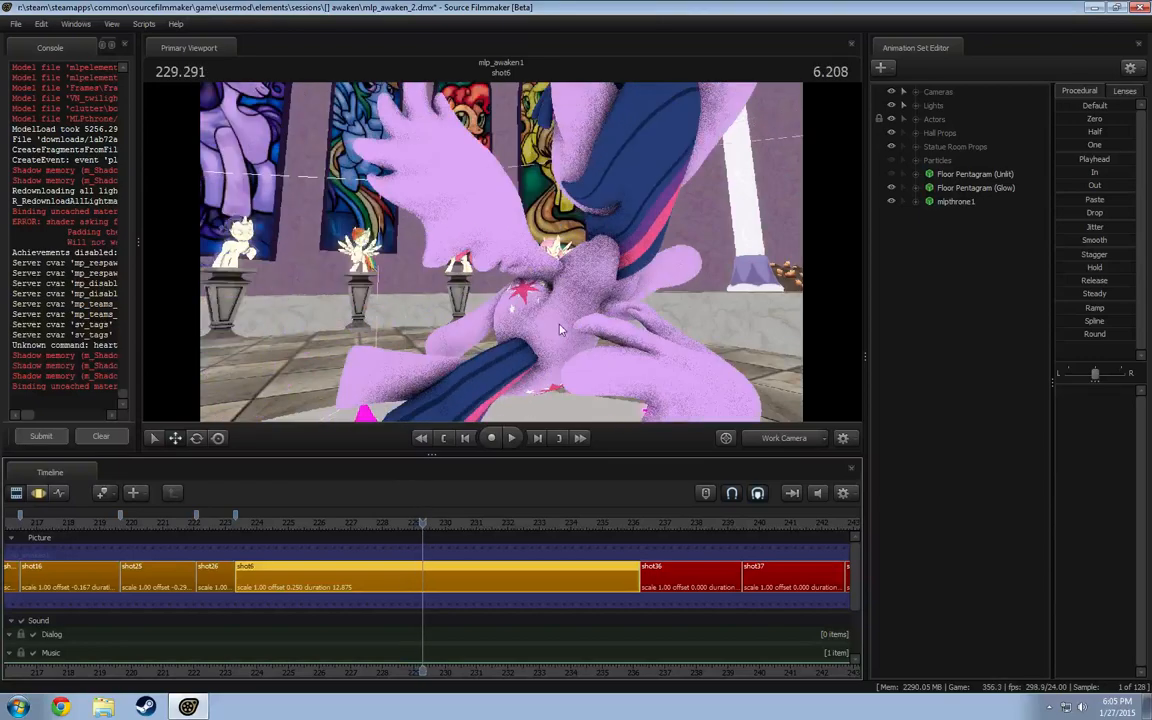
drag(560, 330, 503, 277)
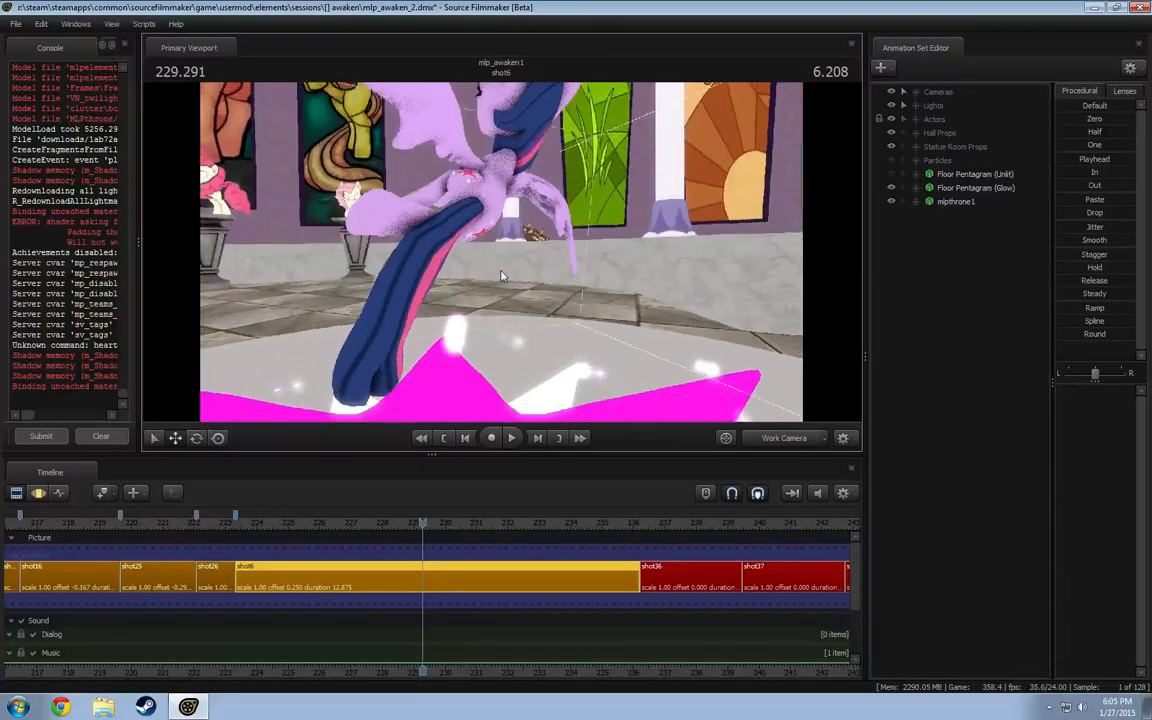
key(space)
key(space)
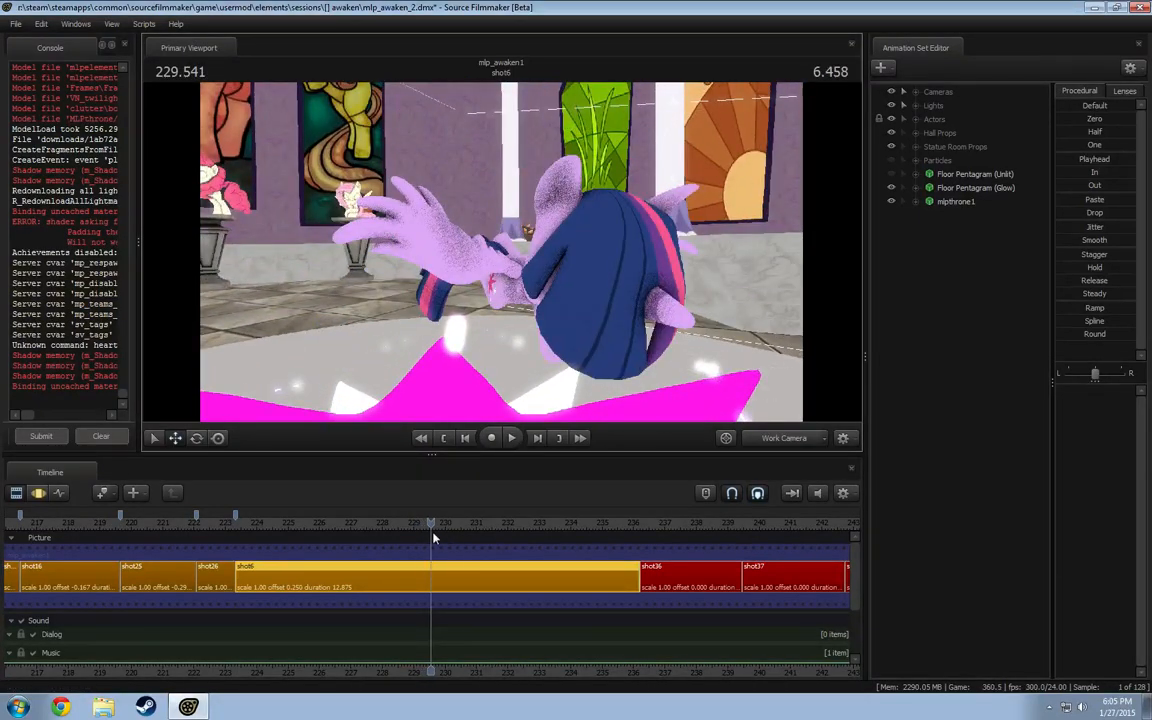
- In the motion editor, set a short time selection of about 229.1 to 229.8 seconds centred near 229.458
key(F3)
scroll(414, 581, up, 3)
key(shift)
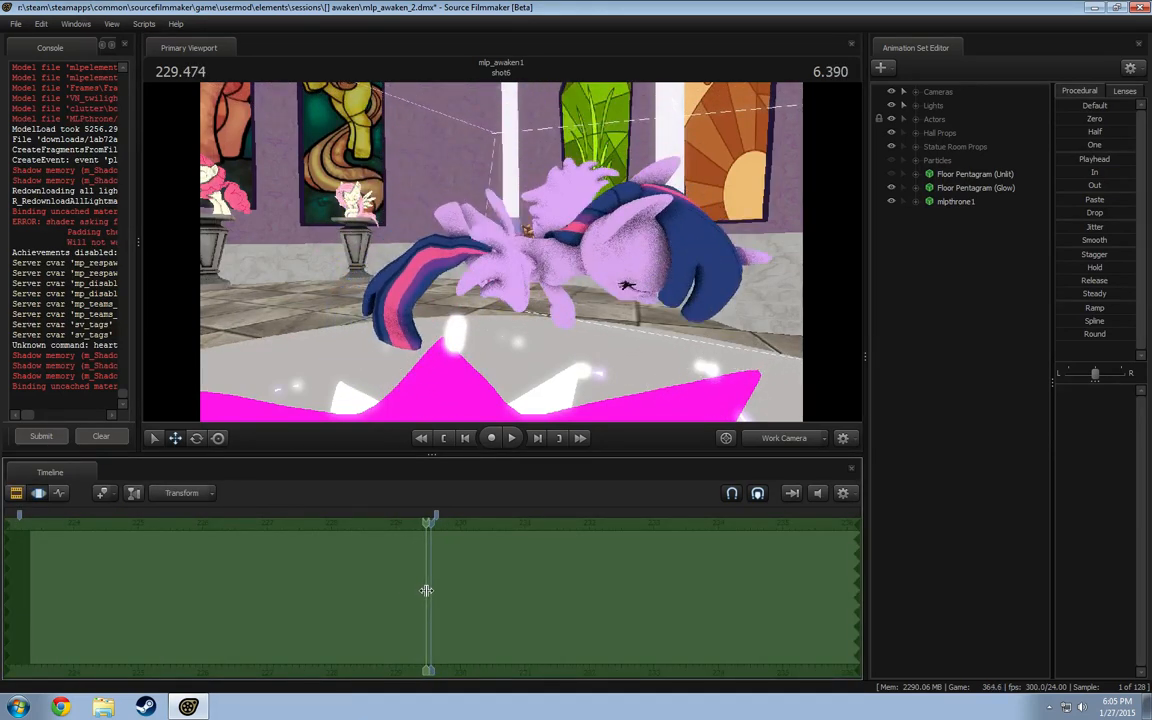
shift+click(426, 590)
shift+scroll(426, 590, up, 5)
scroll(413, 573, up, 3)
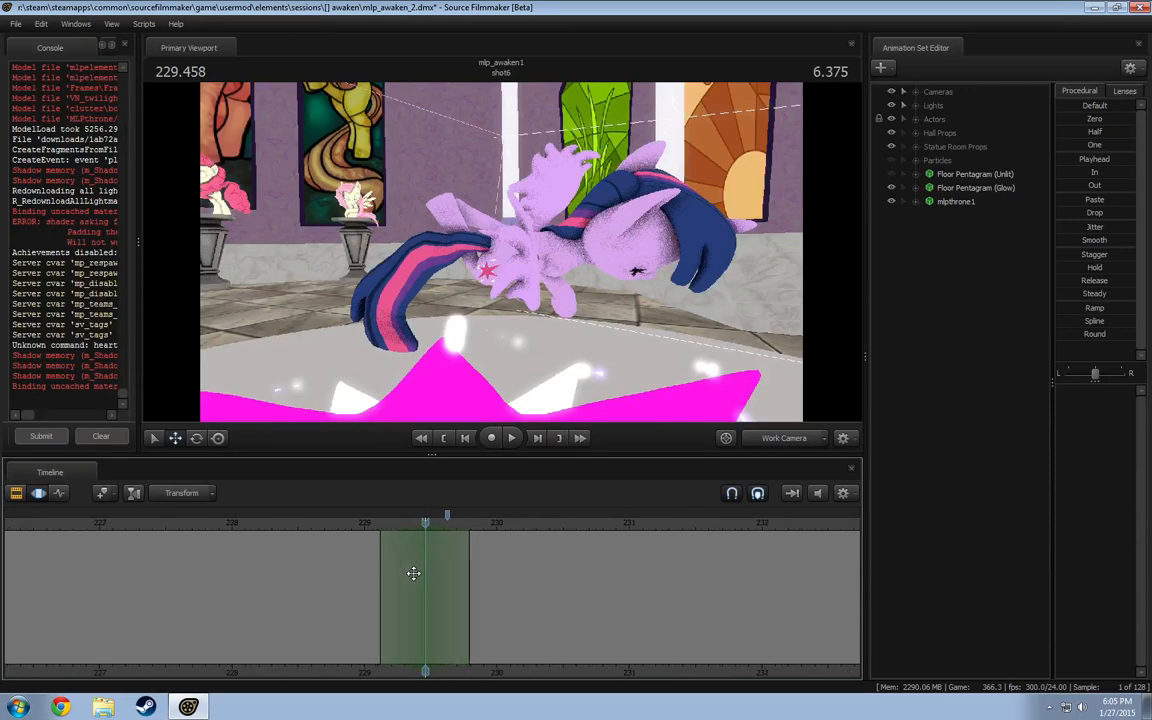
scroll(413, 573, up, 2)
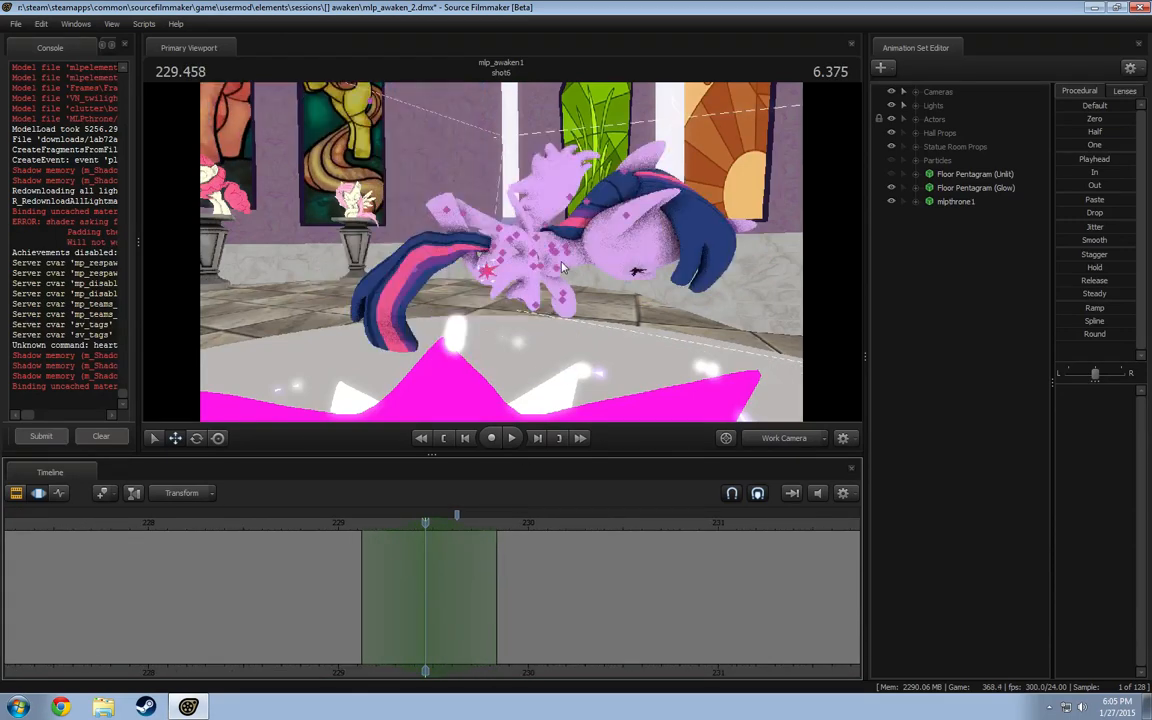
- Select Twilight2's RightWingOpen bone and activate the rotate manipulator
alt+drag(609, 314, 152, 352)
ctrl+click(463, 236)
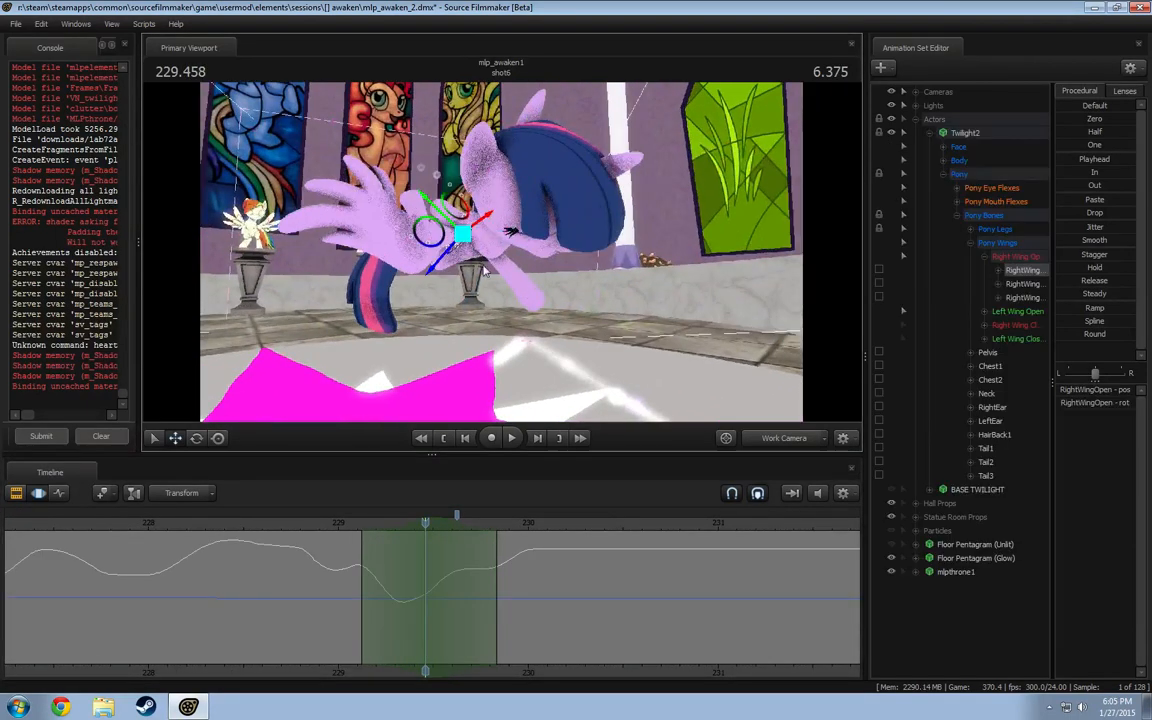
alt+drag(484, 271, 495, 212)
key(e)
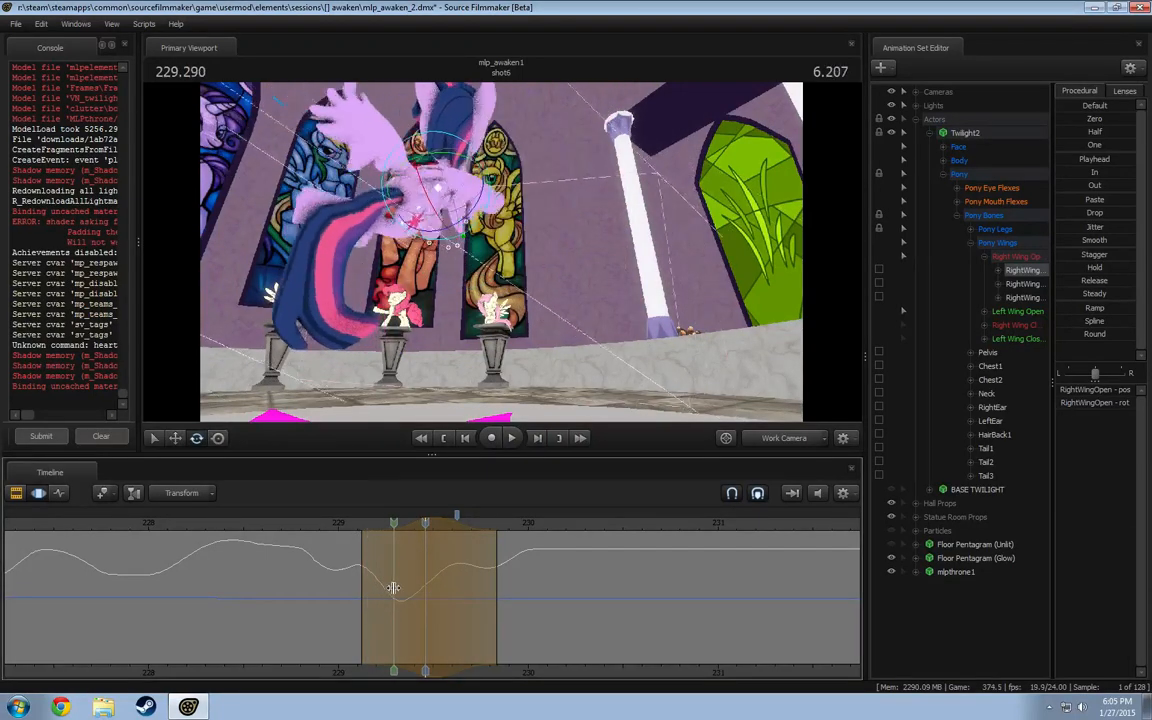
- Narrow the time selection to about 229.3 to 229.8 seconds and undo the trial wing rotation
scroll(419, 572, down, 2)
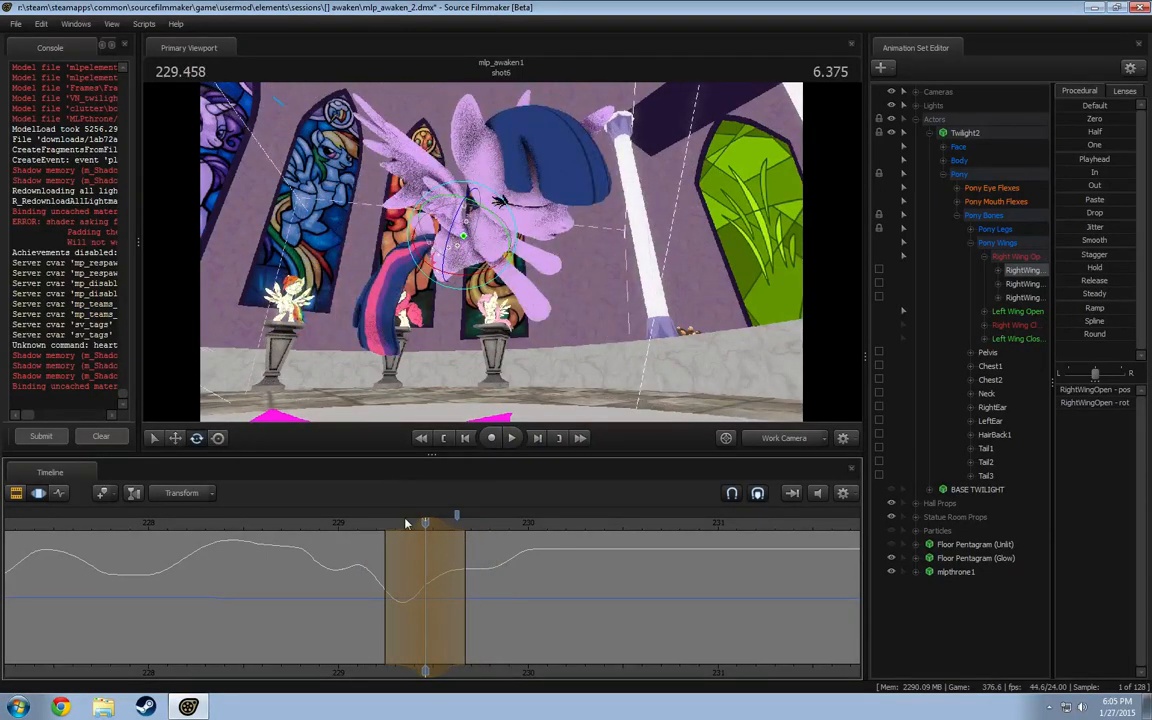
drag(409, 524, 489, 558)
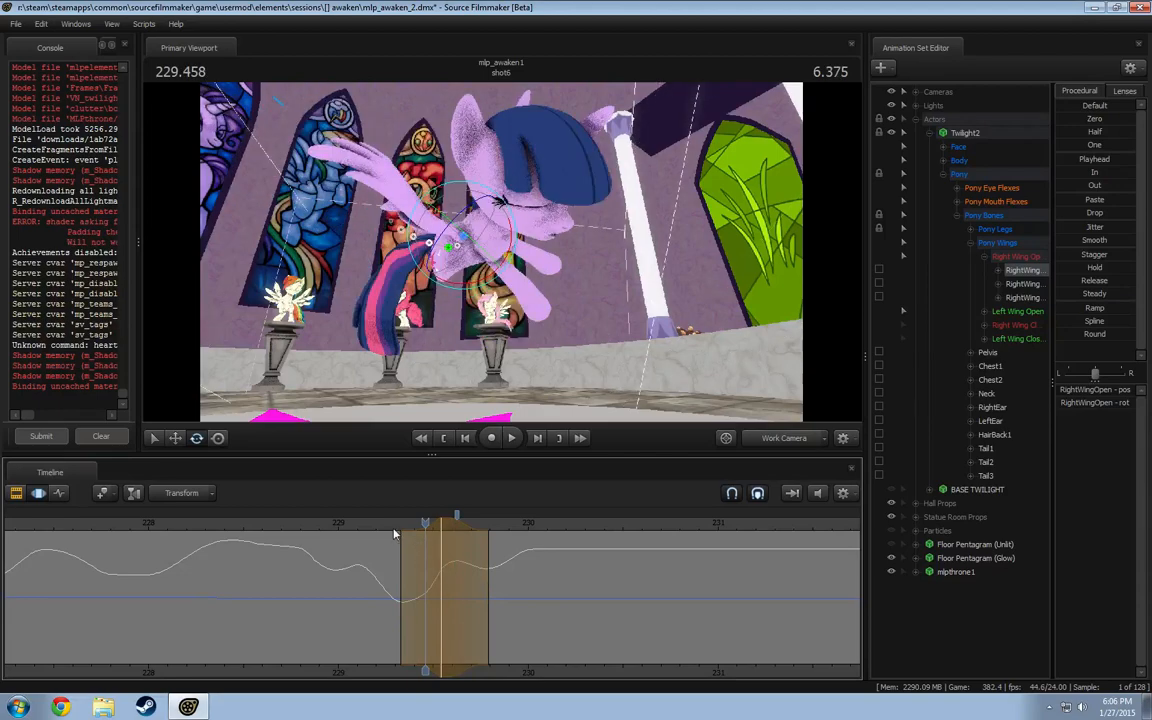
key(ctrl+z)
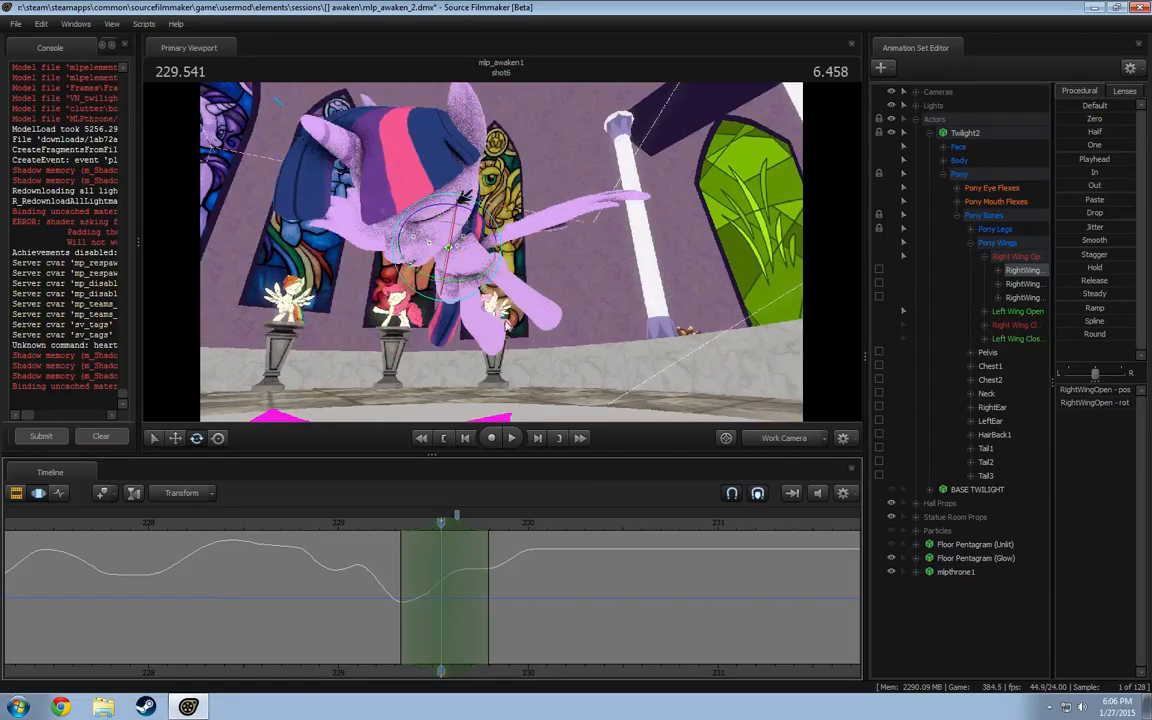
- Rotate the RightWingOpen bone at 229.541 seconds and scrub through the adjusted range
drag(504, 321, 501, 254)
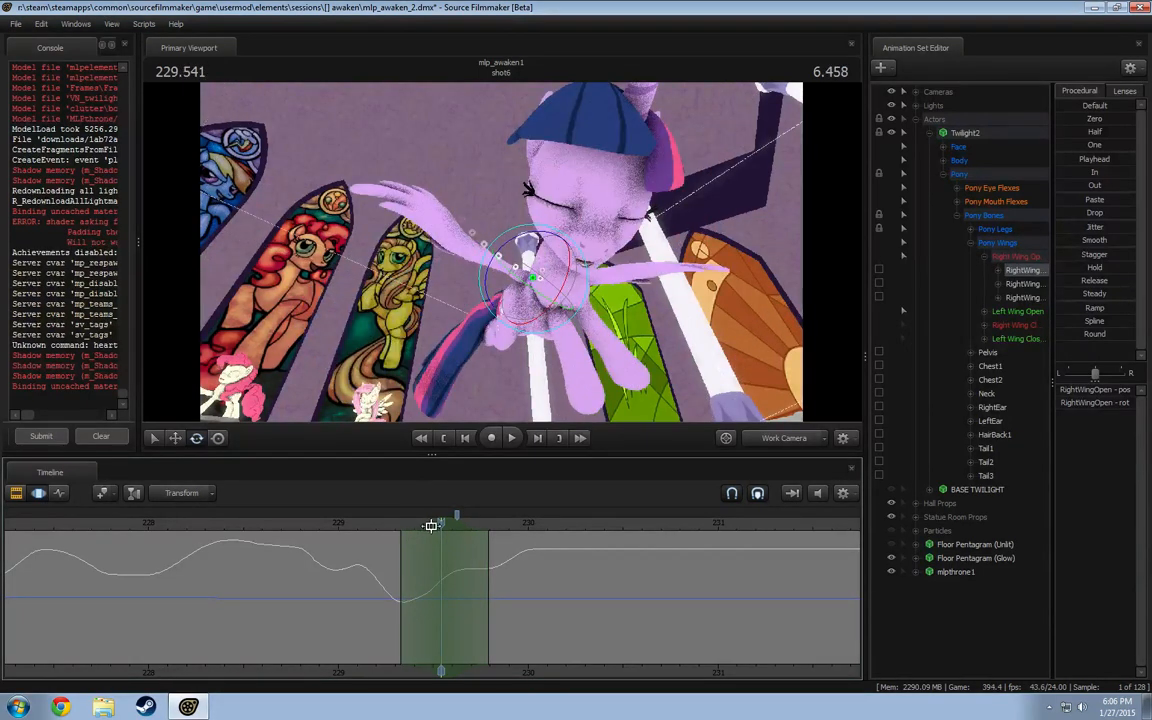
alt+drag(540, 318, 478, 248)
drag(386, 572, 420, 586)
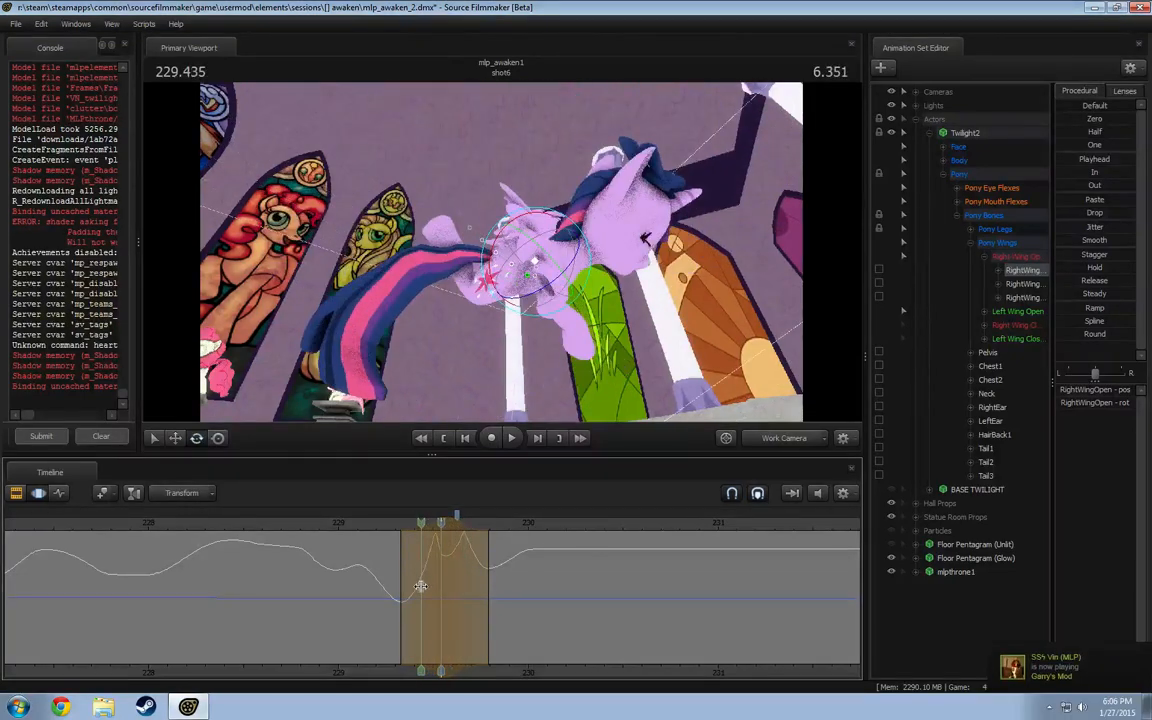
- Review the adjusted wing motion through the shot's camera and return to the work camera
click(794, 438)
drag(319, 523, 489, 562)
click(784, 438)
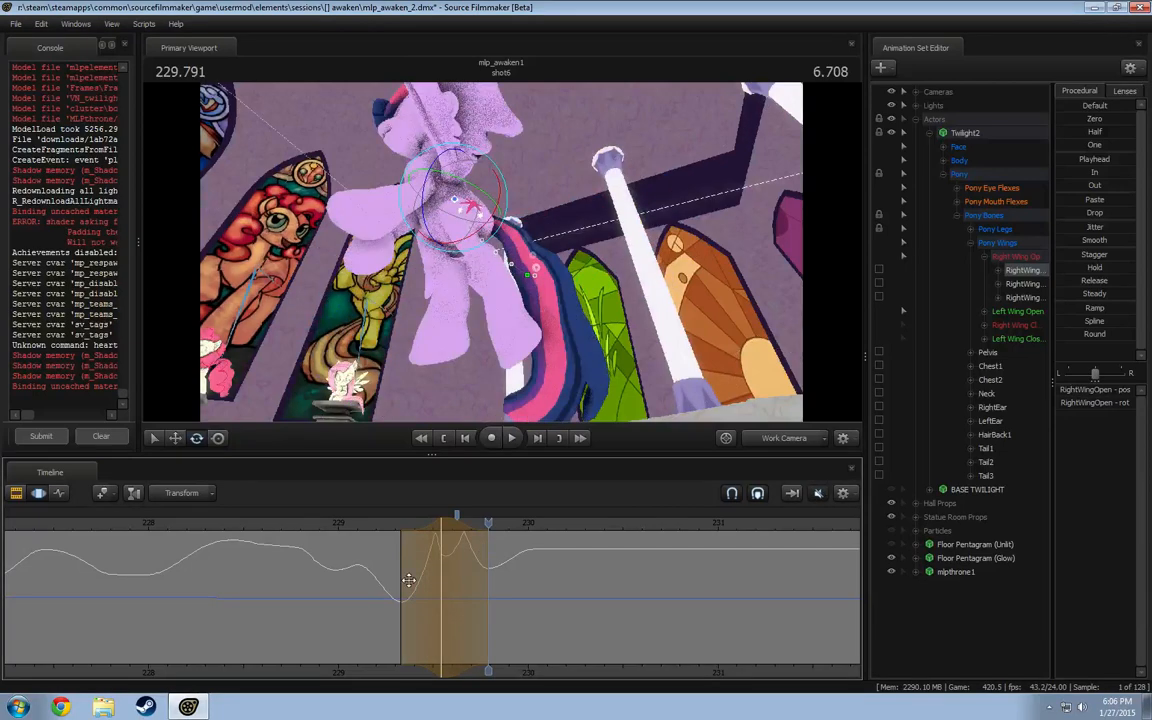
- Centre the time selection at 229.458 seconds and select Twilight2's RightWingOpen1 bone
mouse_move(408, 581)
mouse_down()
mouse_move(382, 578)
mouse_move(421, 583)
mouse_up()
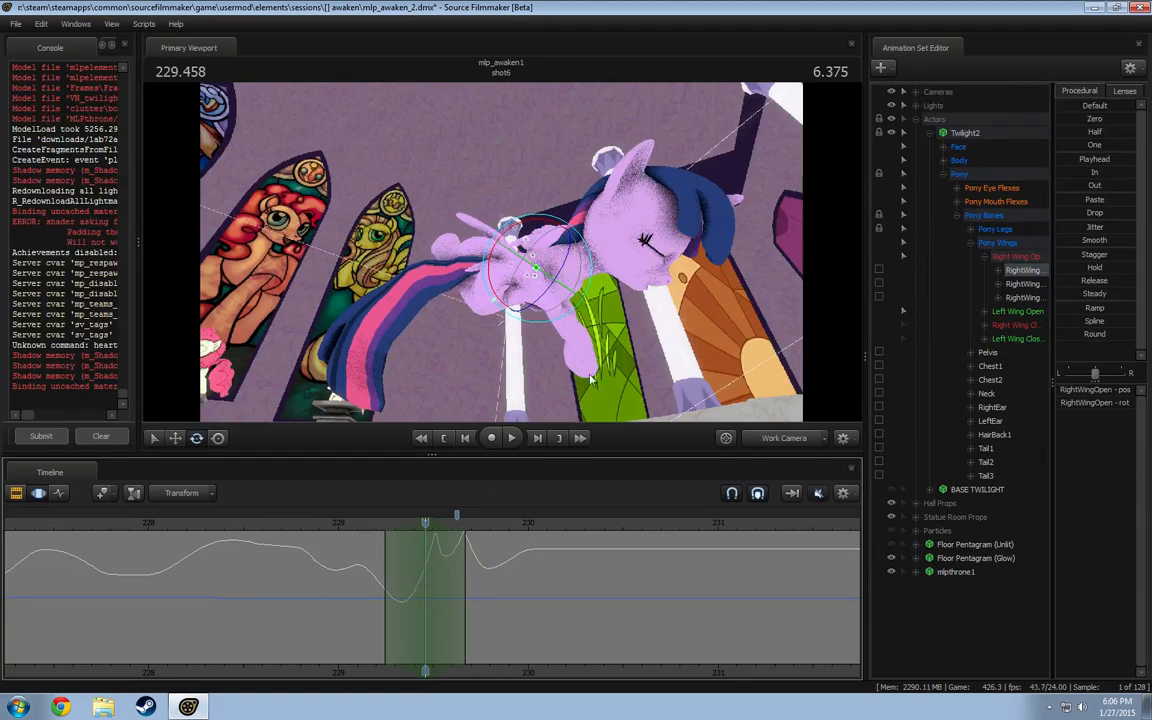
alt+drag(590, 378, 475, 300)
ctrl+click(501, 293)
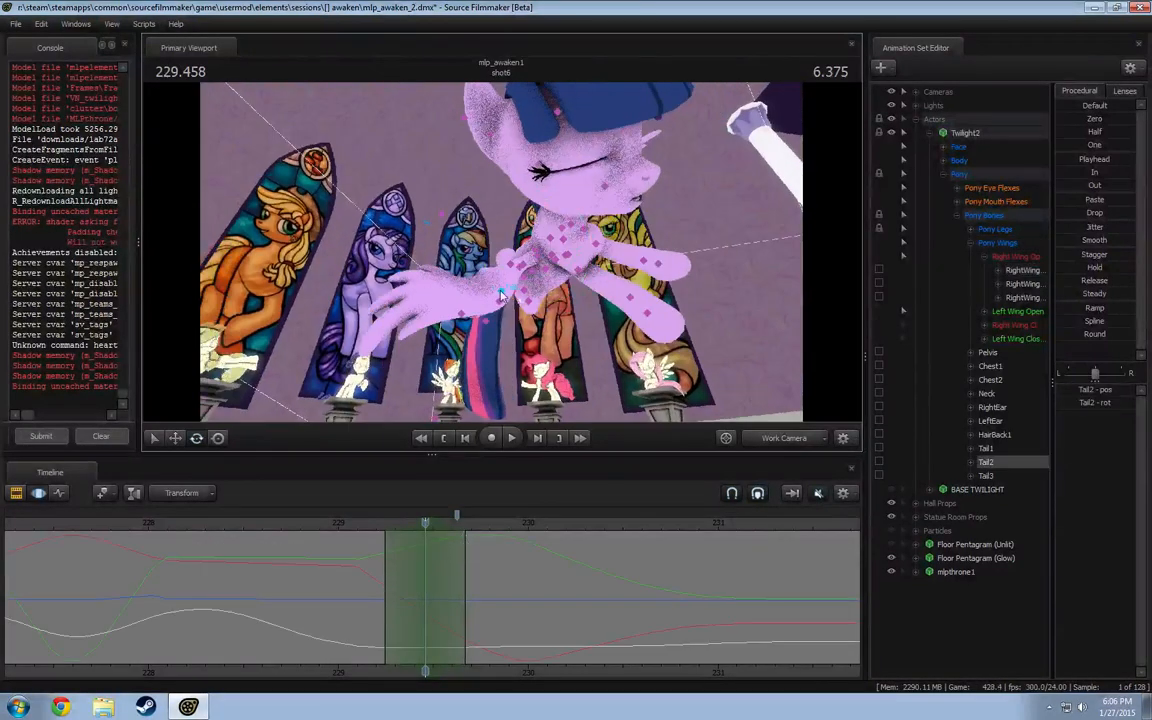
click(524, 268)
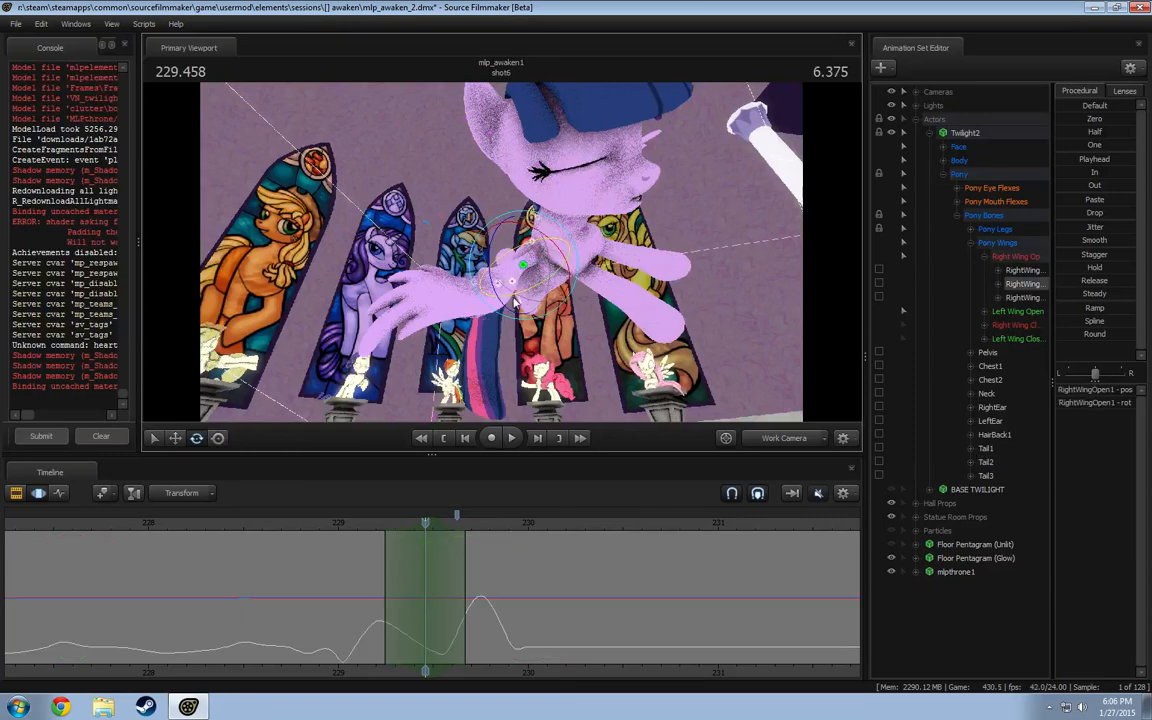
- Rotate the RightWingOpen1 bone at 229.541 seconds and scrub through the adjusted range
drag(494, 298, 493, 262)
drag(372, 556, 441, 523)
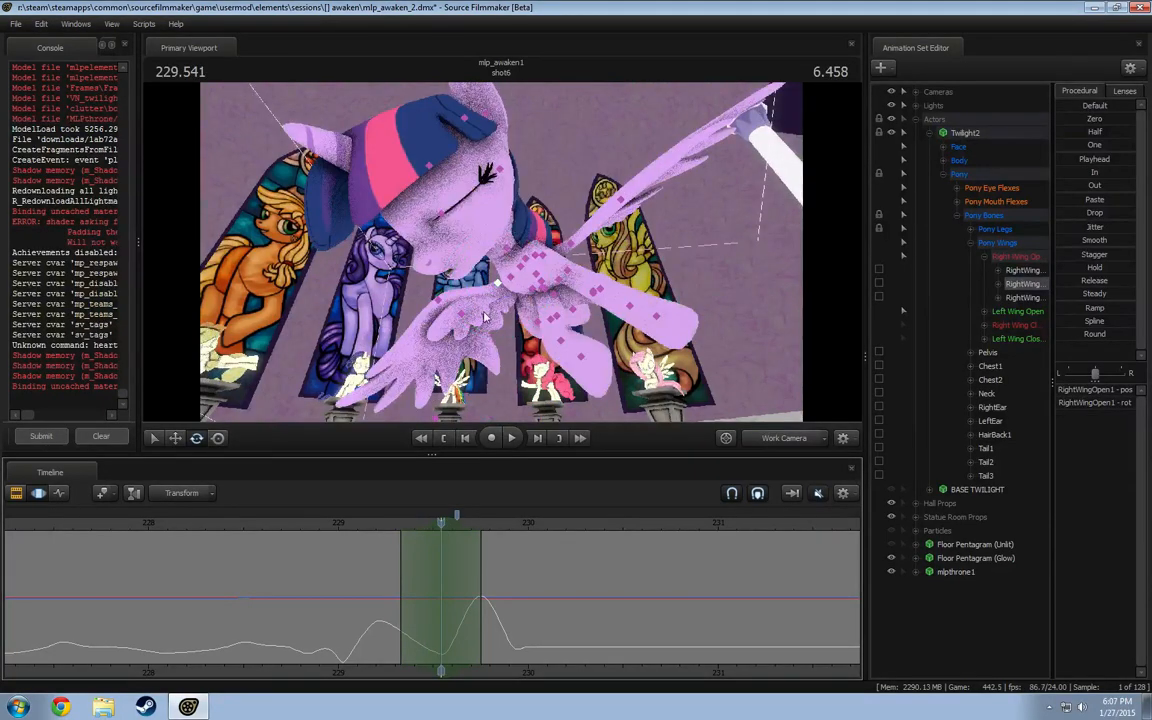
drag(486, 320, 507, 321)
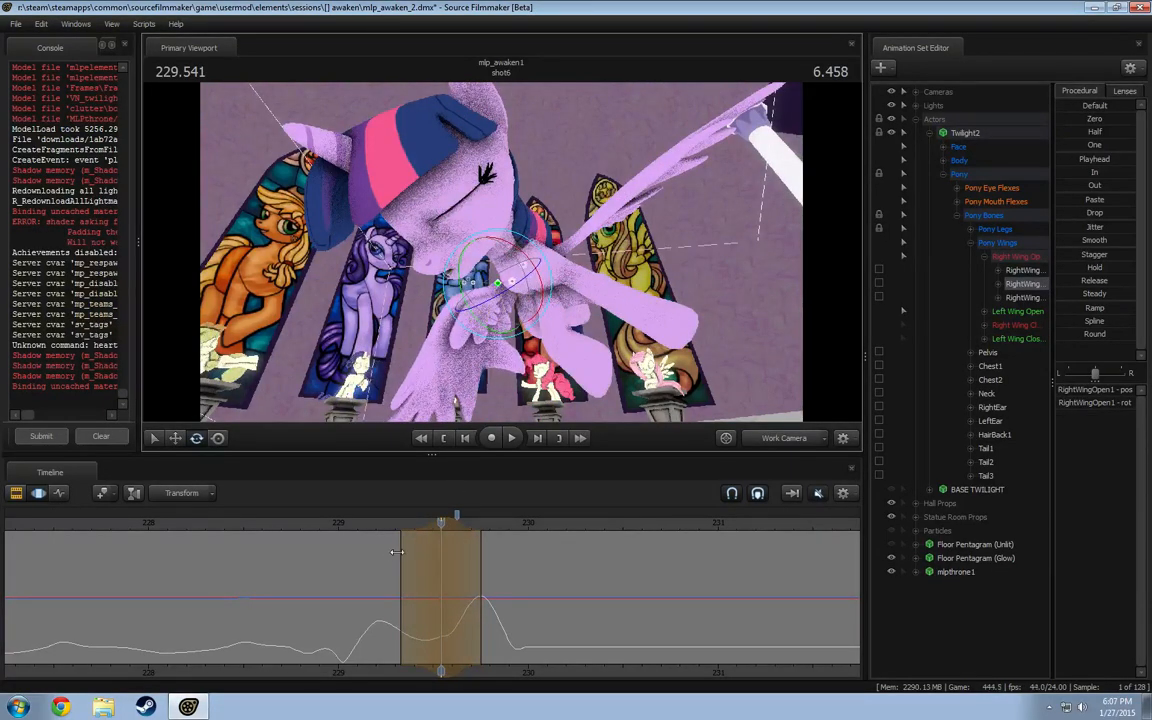
drag(404, 553, 452, 558)
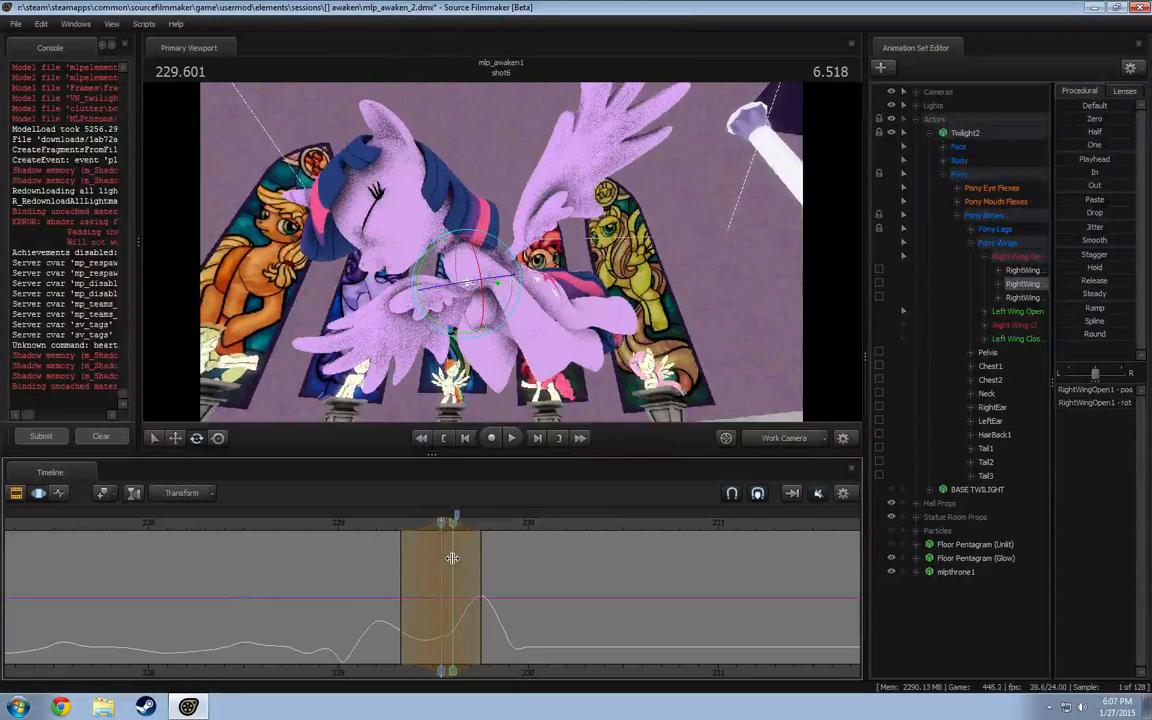
- Select the RightWingOpen2 bone, adjust its rotation, and centre a wider time selection at 229.750 seconds
shift+click(460, 559)
shift+scroll(460, 559, up, 6)
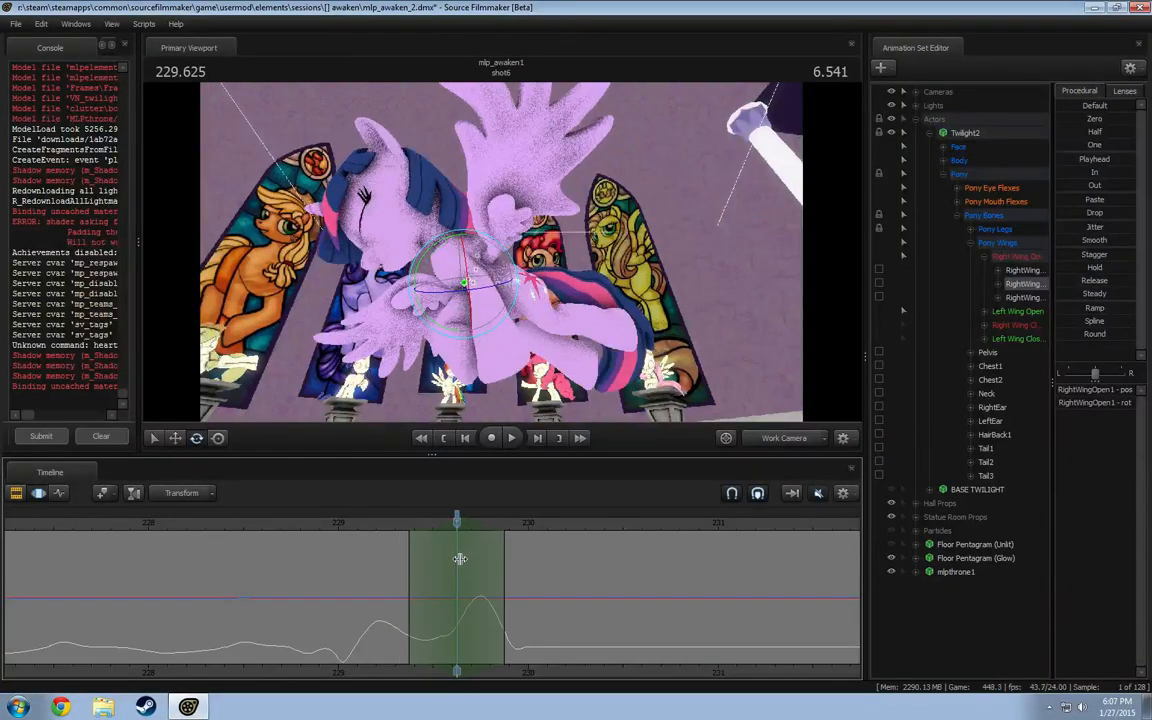
ctrl+click(412, 281)
alt+drag(472, 270, 503, 263)
drag(457, 296, 503, 249)
key(shift)
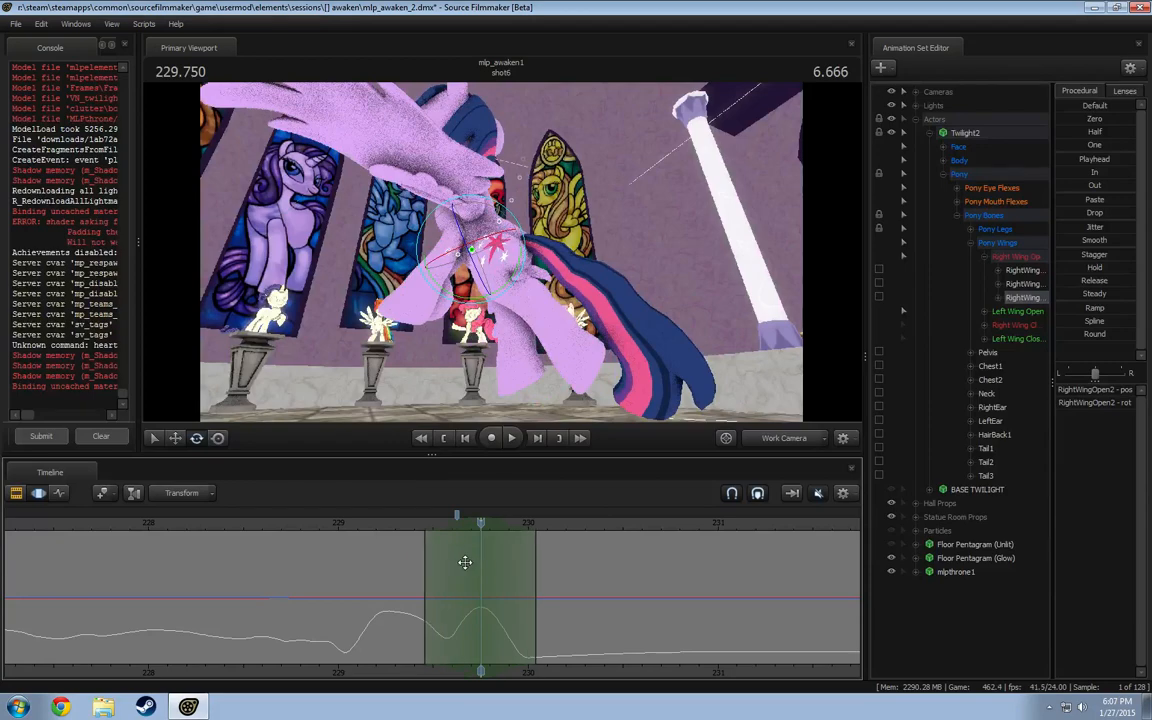
- Check the right wing bones up to about 230 seconds and adjust RightWingOpen with a narrow time selection at 229.791 seconds
alt+drag(537, 365, 504, 254)
ctrl+click(533, 246)
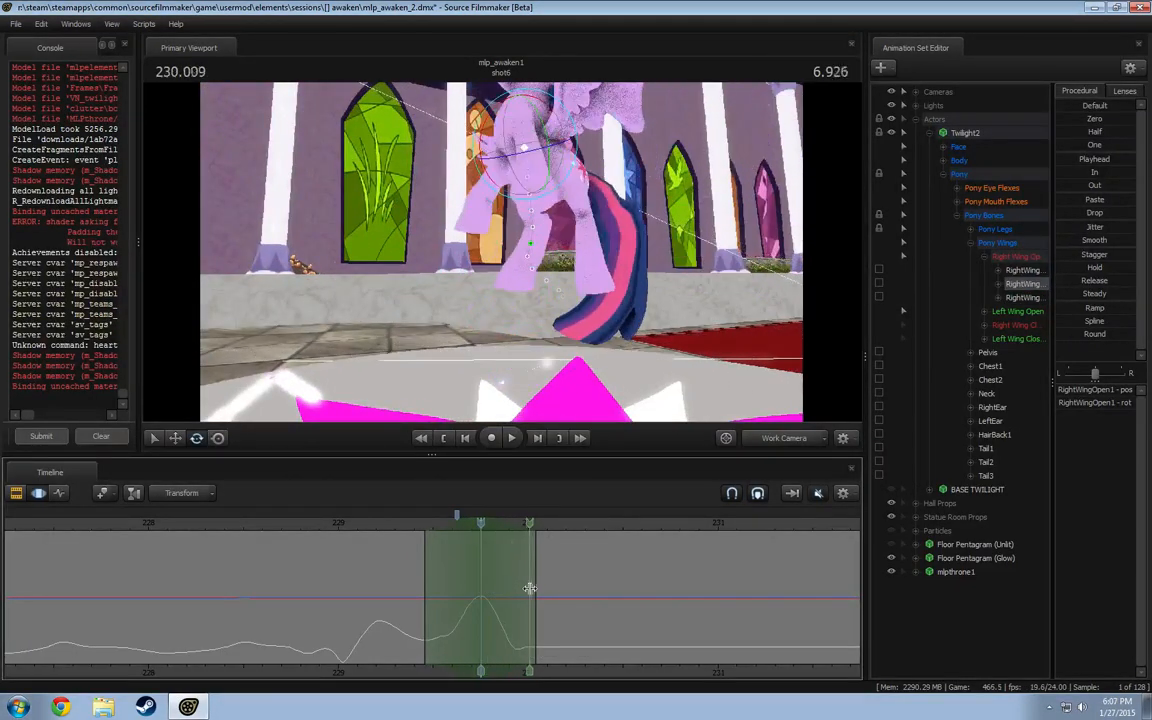
drag(538, 587, 475, 533)
alt+drag(508, 310, 528, 246)
ctrl+click(541, 252)
drag(420, 590, 485, 565)
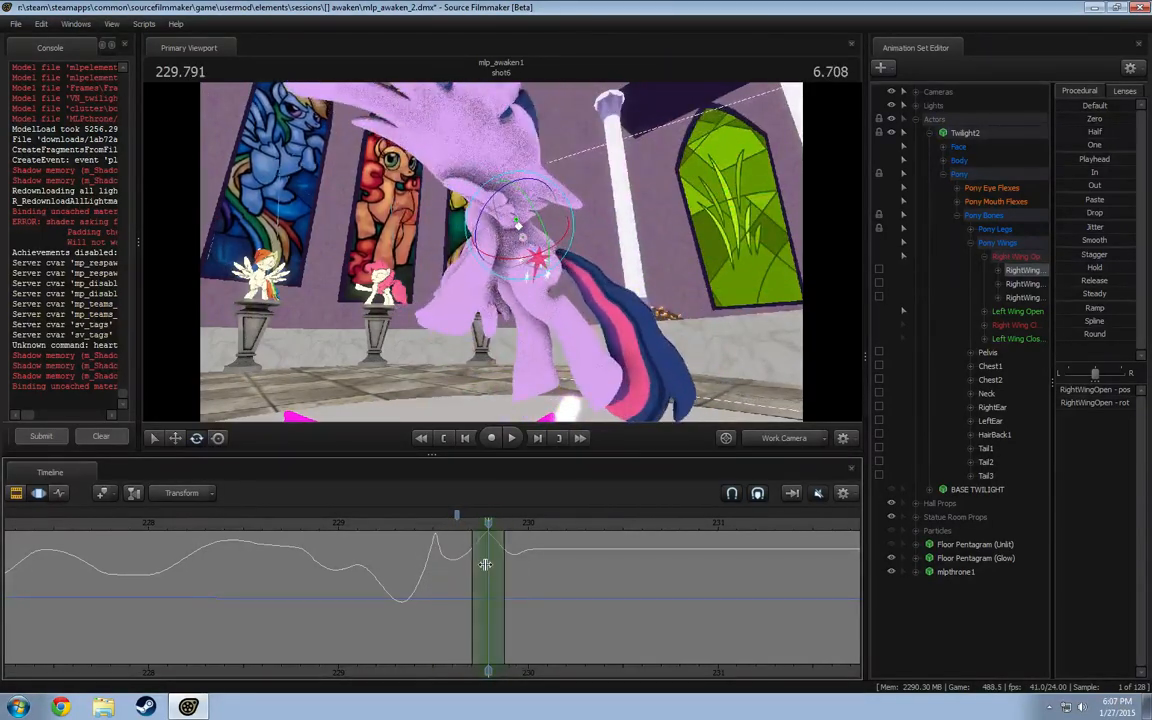
- Rotate the RightWingOpen2 bone at 229.791 seconds with a time selection from about 229.6 to 230.0 seconds
click(495, 243)
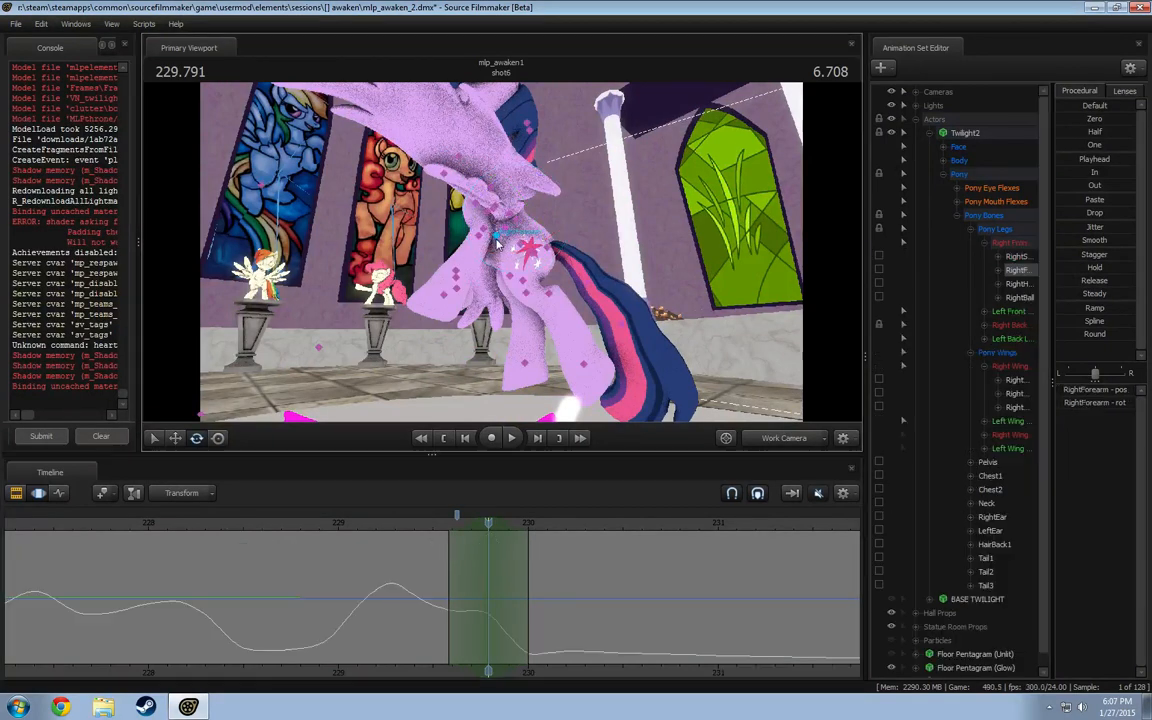
click(481, 241)
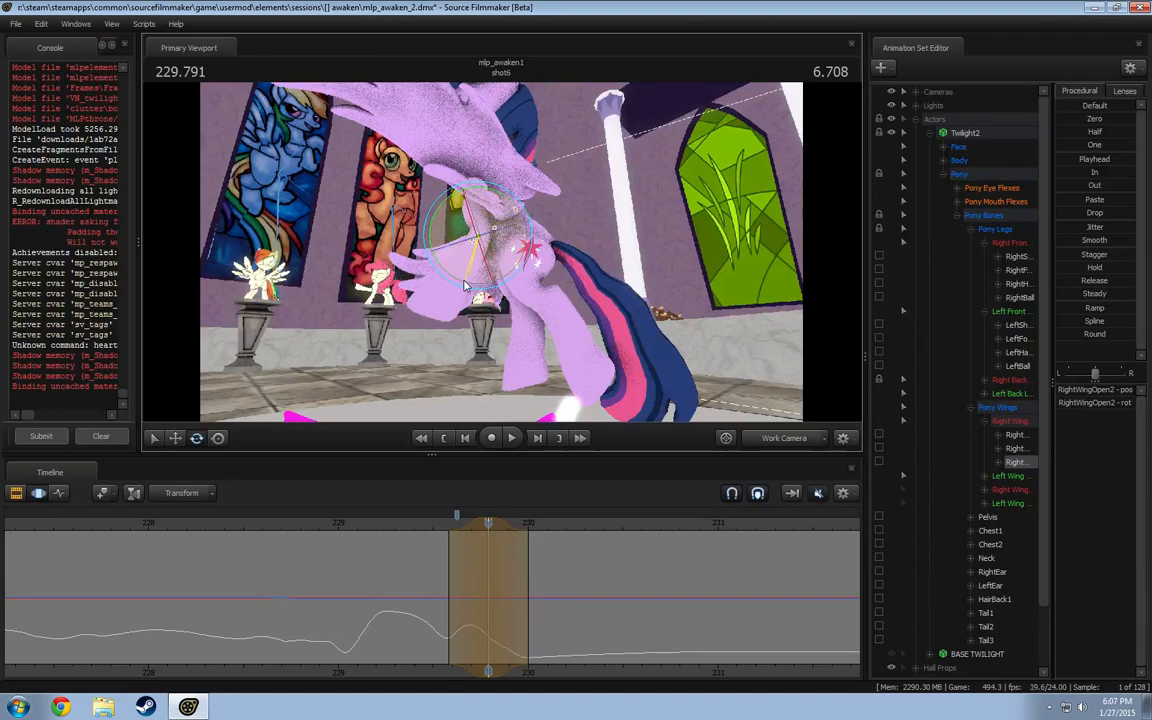
shift+drag(432, 588, 455, 604)
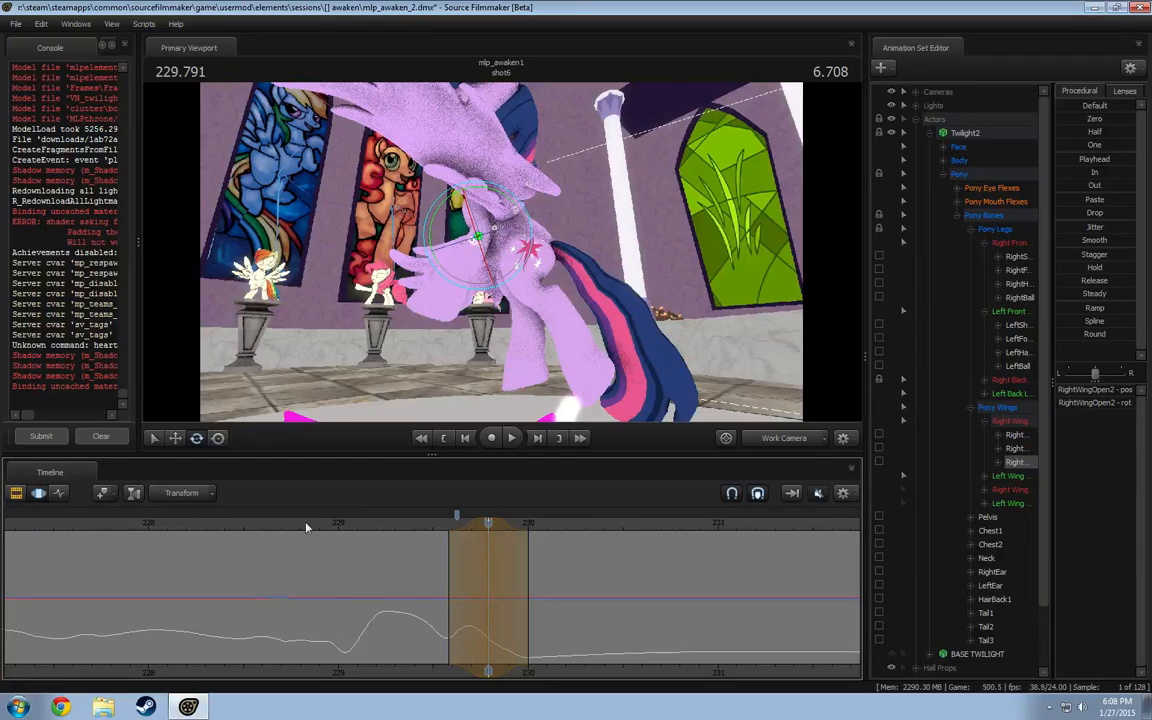
- Play the fast turn repeatedly through camera5 and scrub it to review the right wing motion
click(789, 440)
key(space)
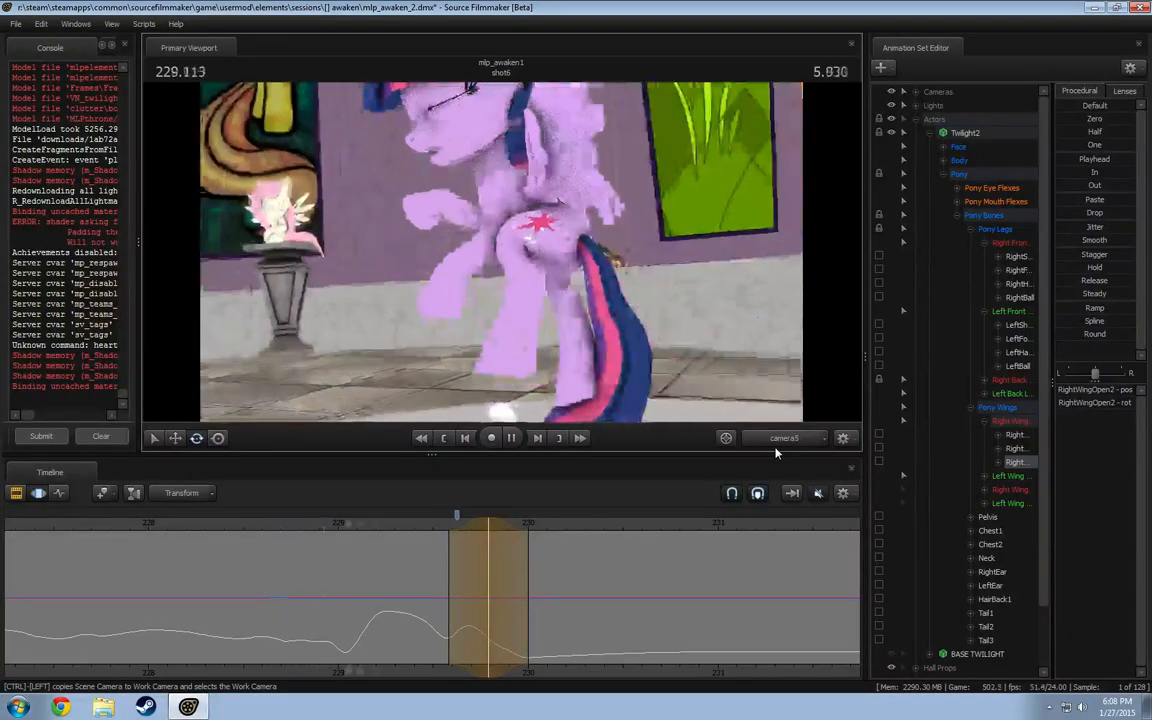
key(space)
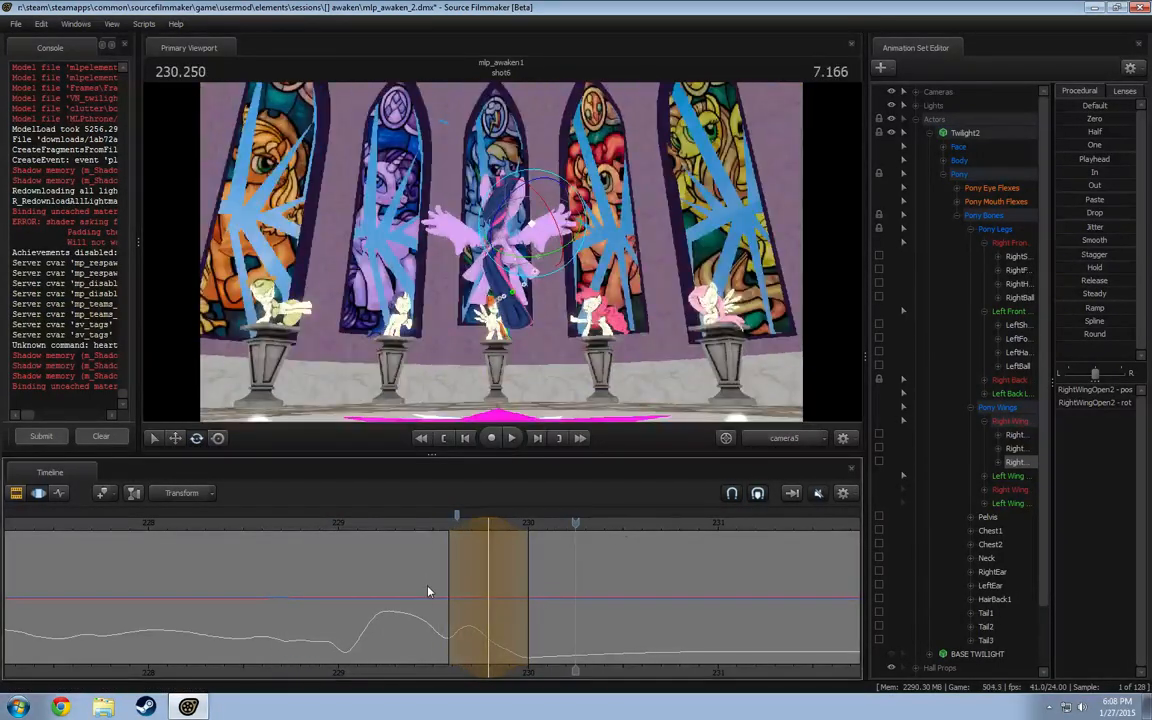
key(space)
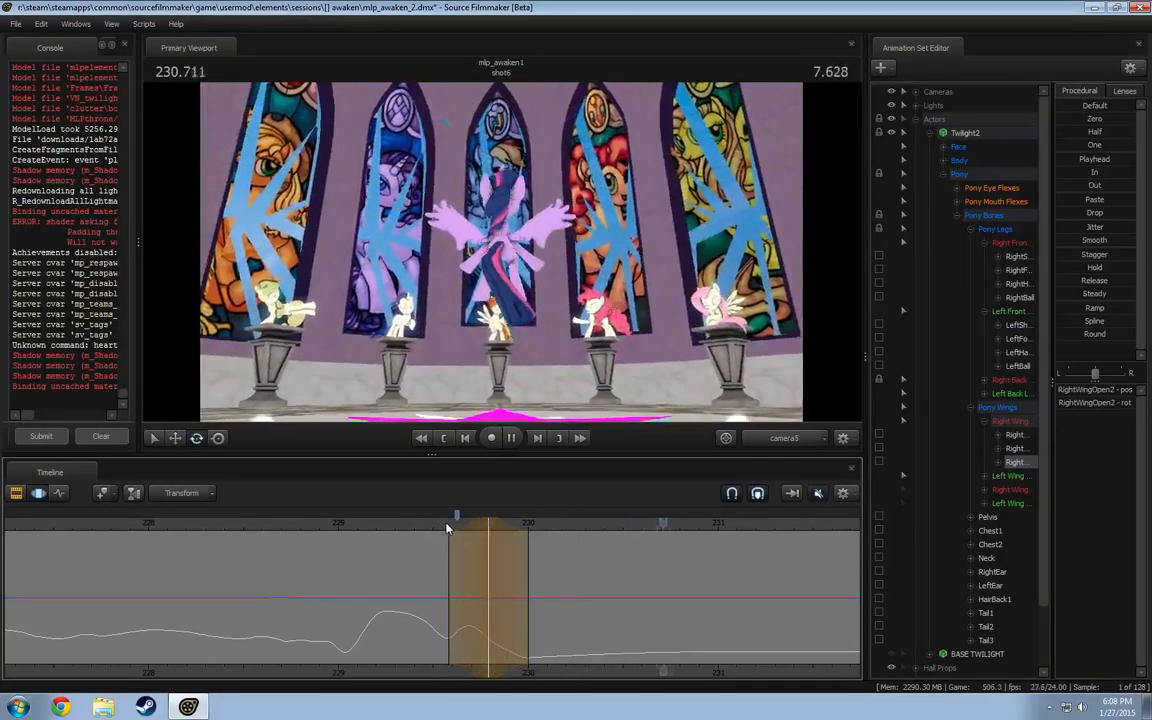
click(375, 526)
key(space)
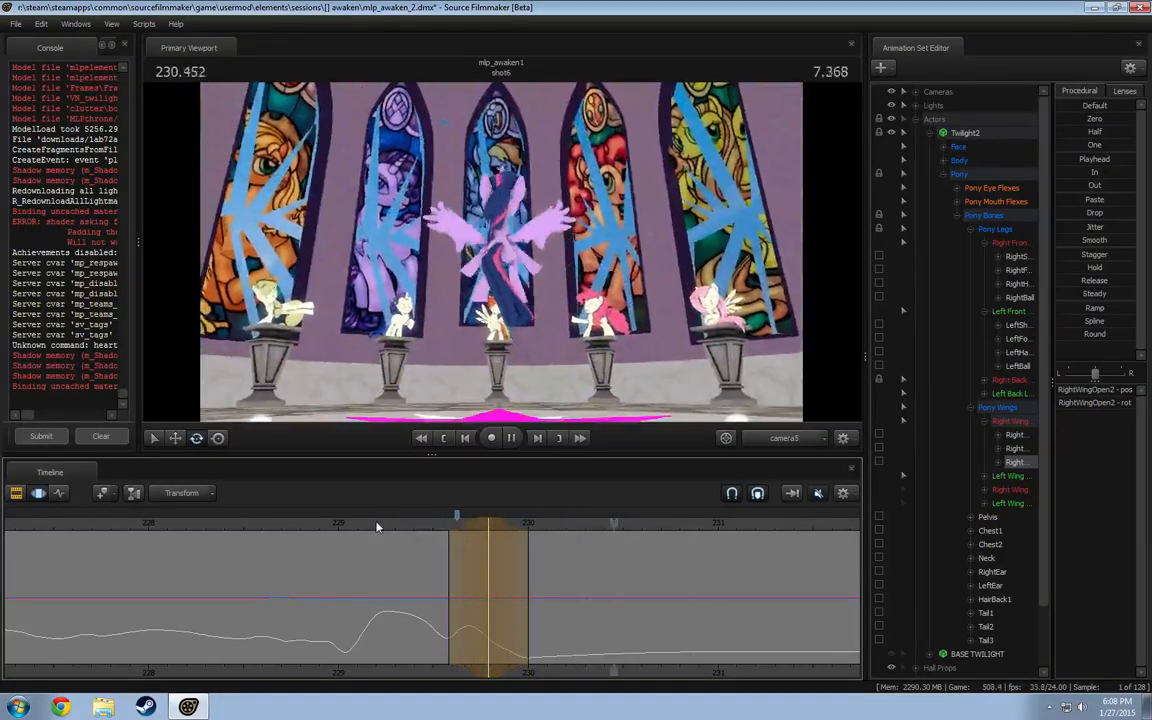
key(space)
click(330, 527)
key(space)
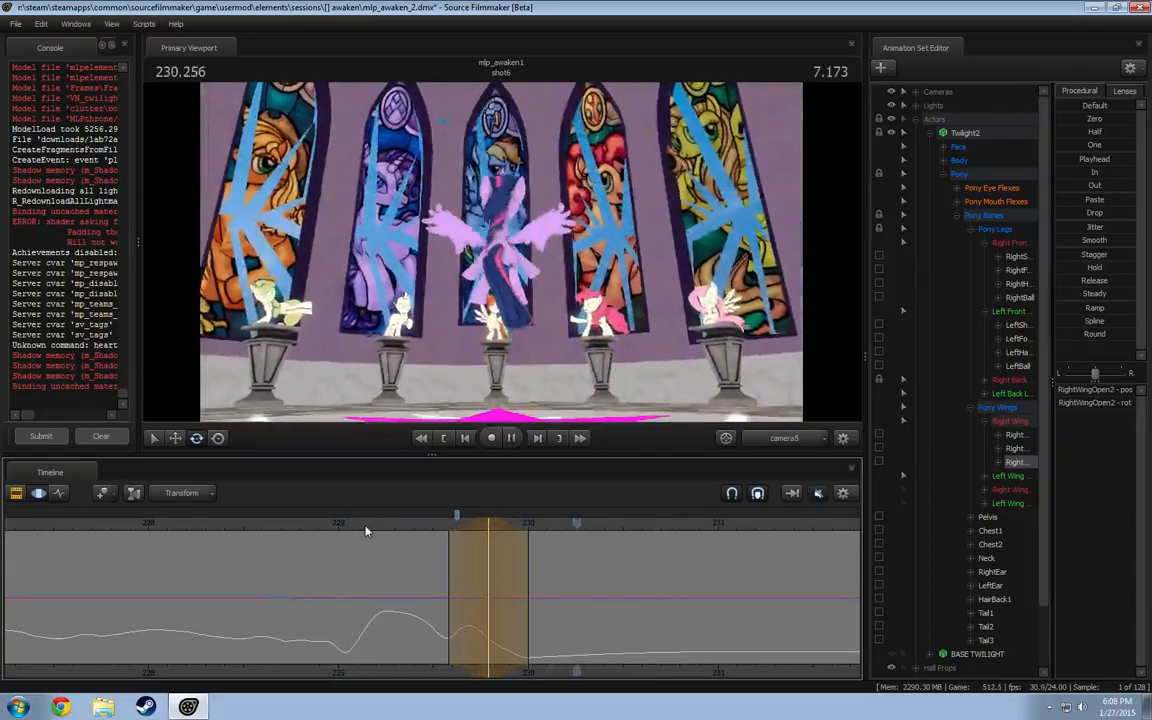
mouse_move(428, 587)
mouse_down()
mouse_move(417, 589)
mouse_move(431, 590)
mouse_up()
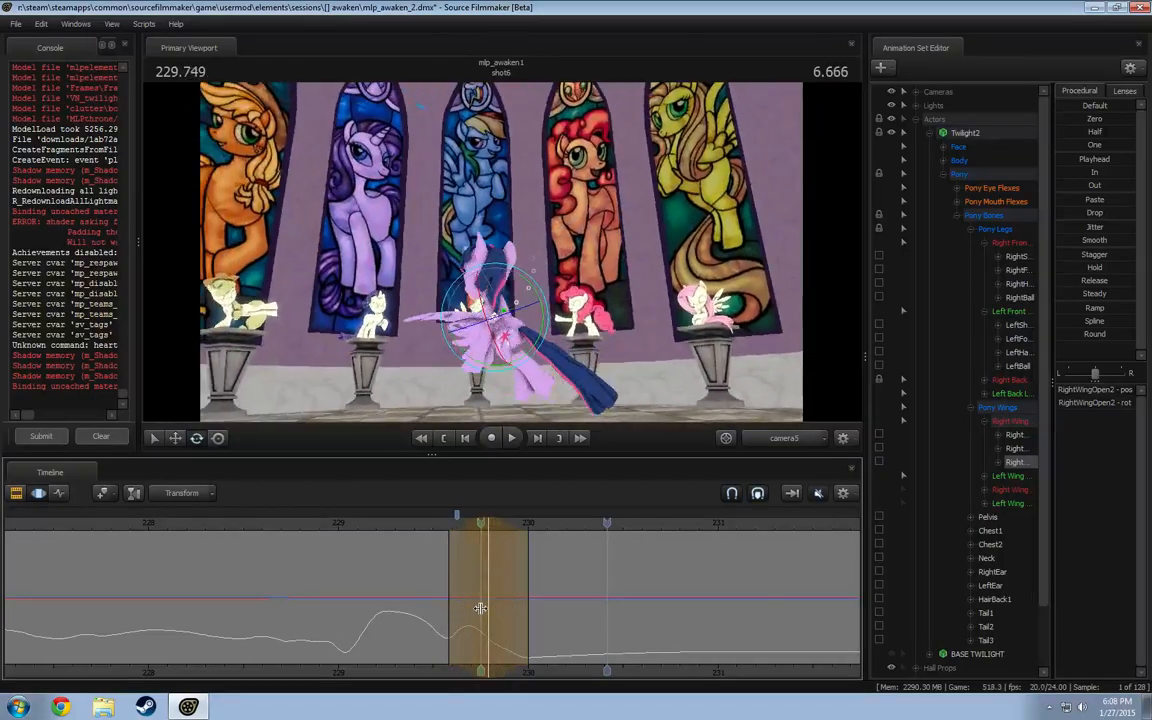
- Centre the time selection at 229.625 seconds, select the Pelvis bone, and copy the scene camera's view to the work camera
drag(508, 610, 457, 606)
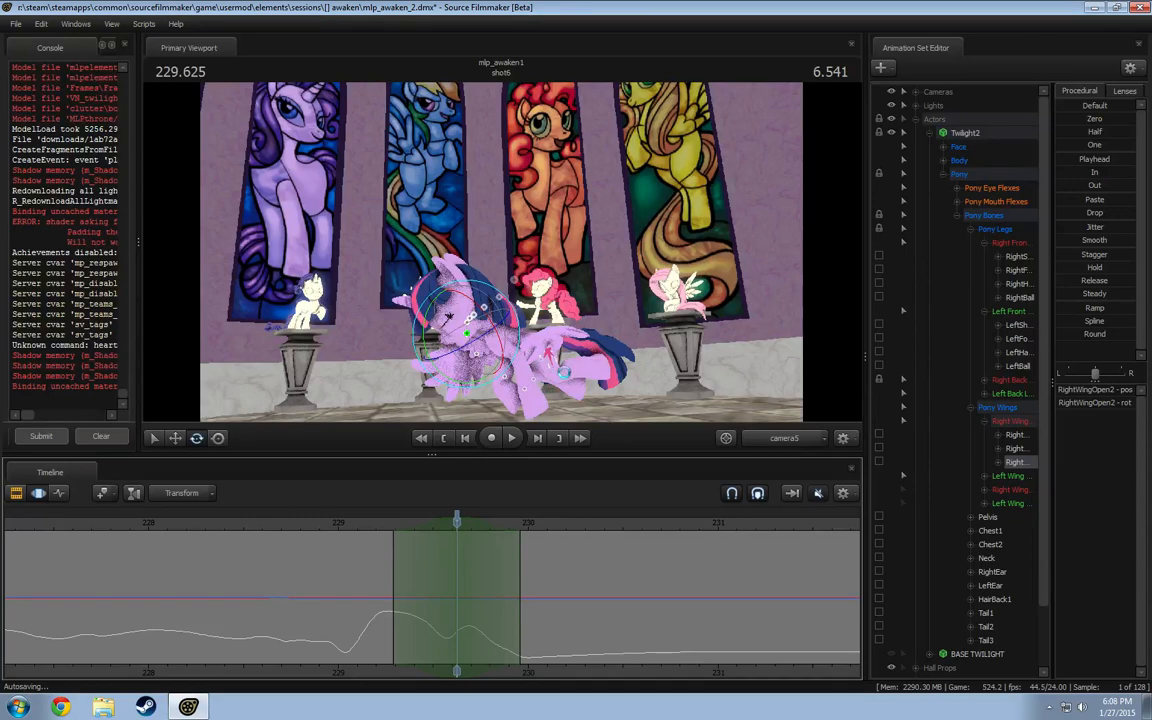
click(537, 353)
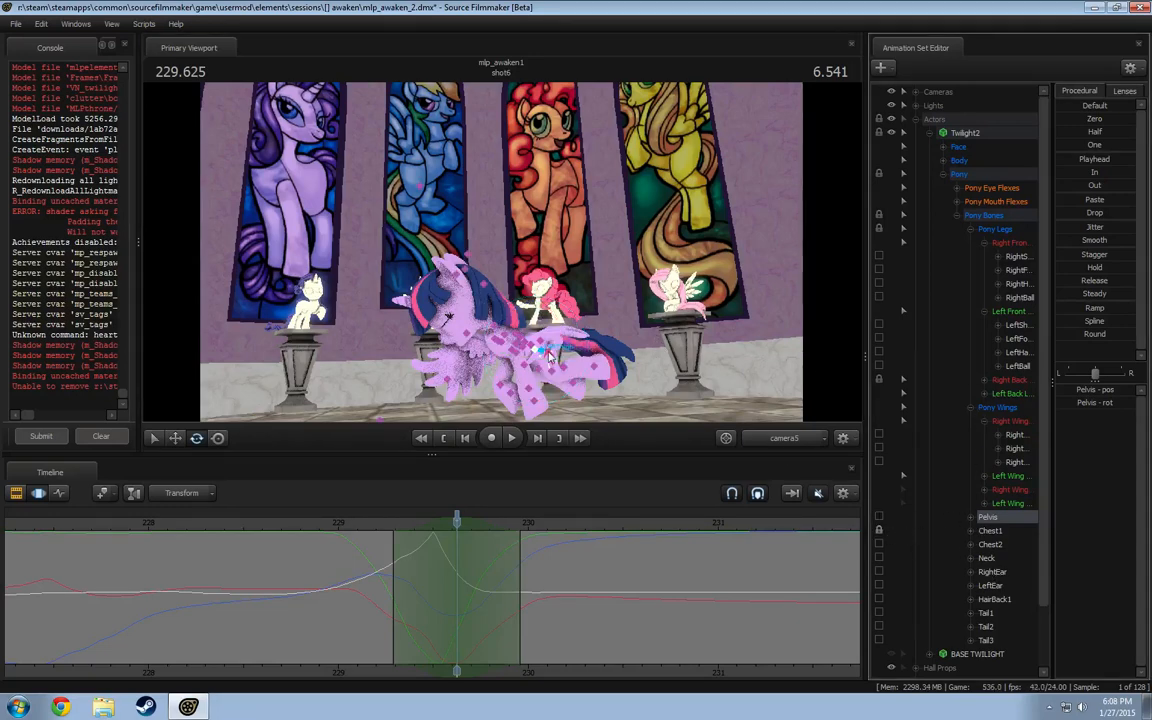
ctrl+click(754, 437)
key(w)
drag(640, 330, 580, 380)
key(w)
- Examine Twilight2's hips from several angles while comparing the Pelvis and Chest1 bones
drag(520, 257, 495, 285)
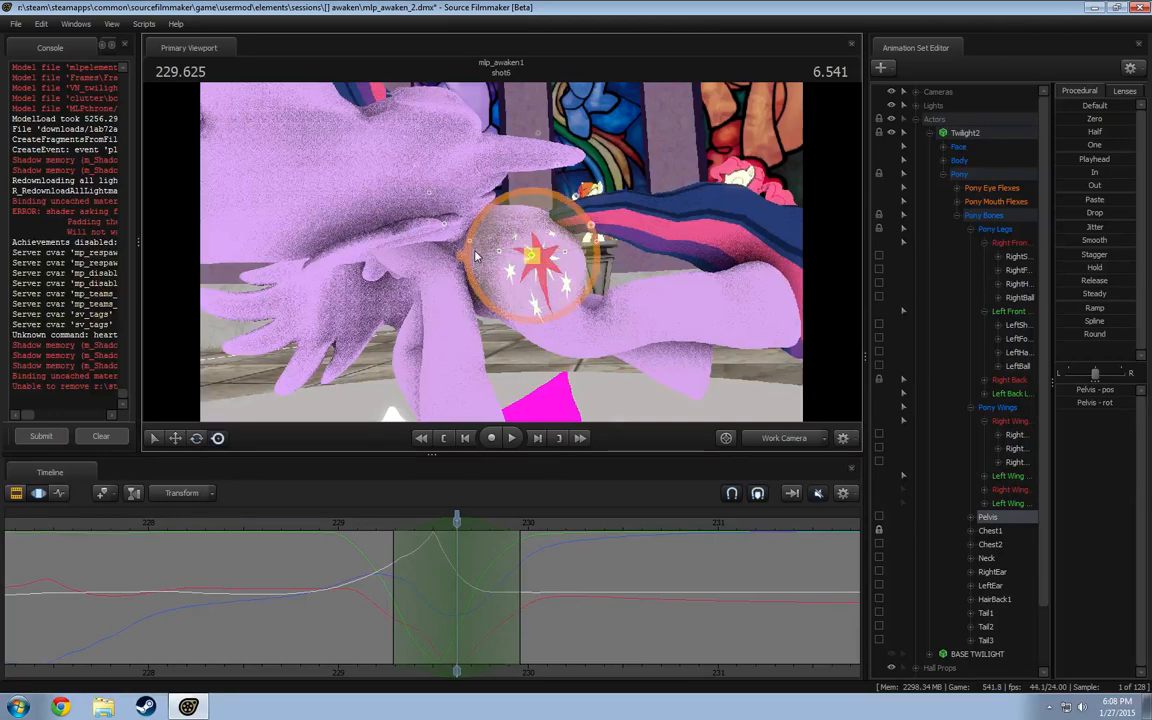
drag(577, 239, 713, 264)
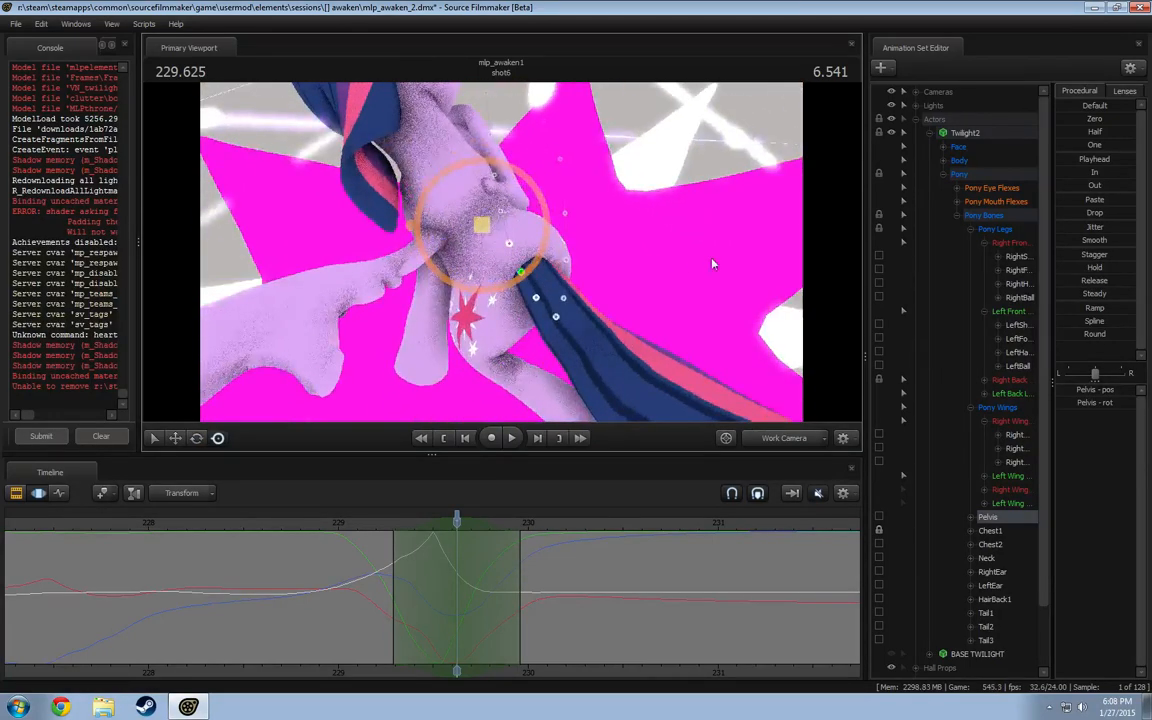
click(995, 532)
click(996, 519)
alt+drag(560, 335, 475, 340)
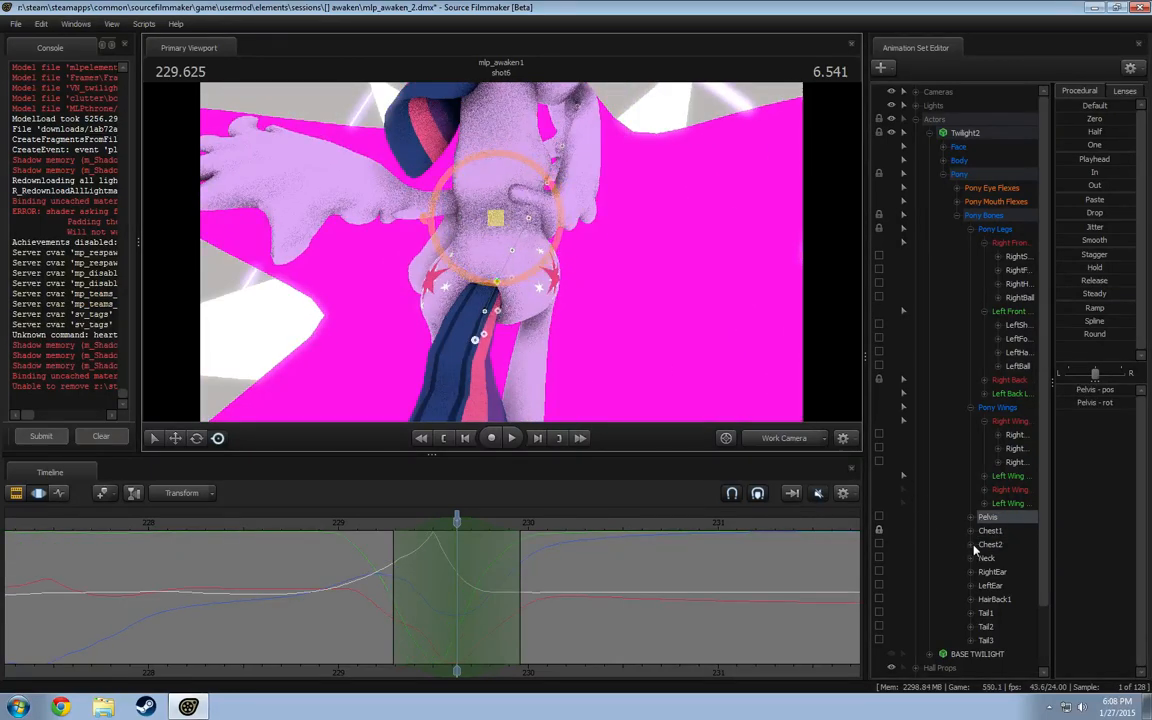
click(997, 531)
click(996, 518)
alt+drag(640, 404, 542, 424)
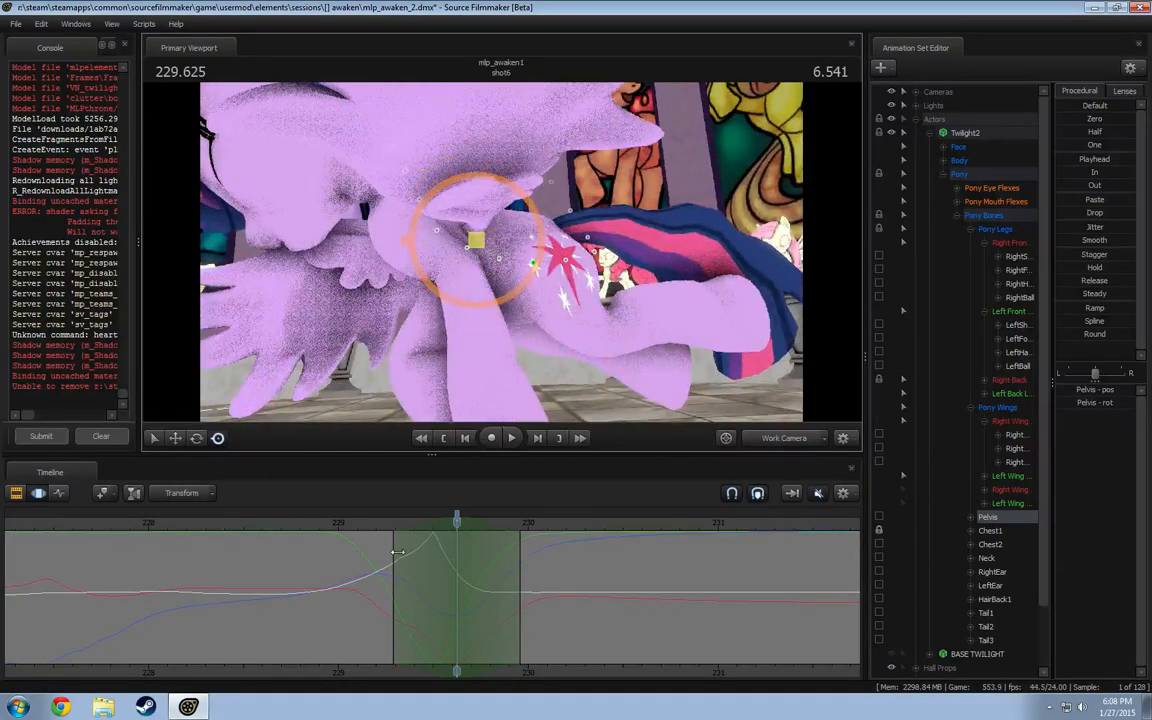
- Try adjusting the Pelvis at 229.625 seconds and undo the change
mouse_move(498, 355)
alt+mouse_down()
mouse_move(510, 300)
mouse_move(498, 355)
alt+mouse_up()
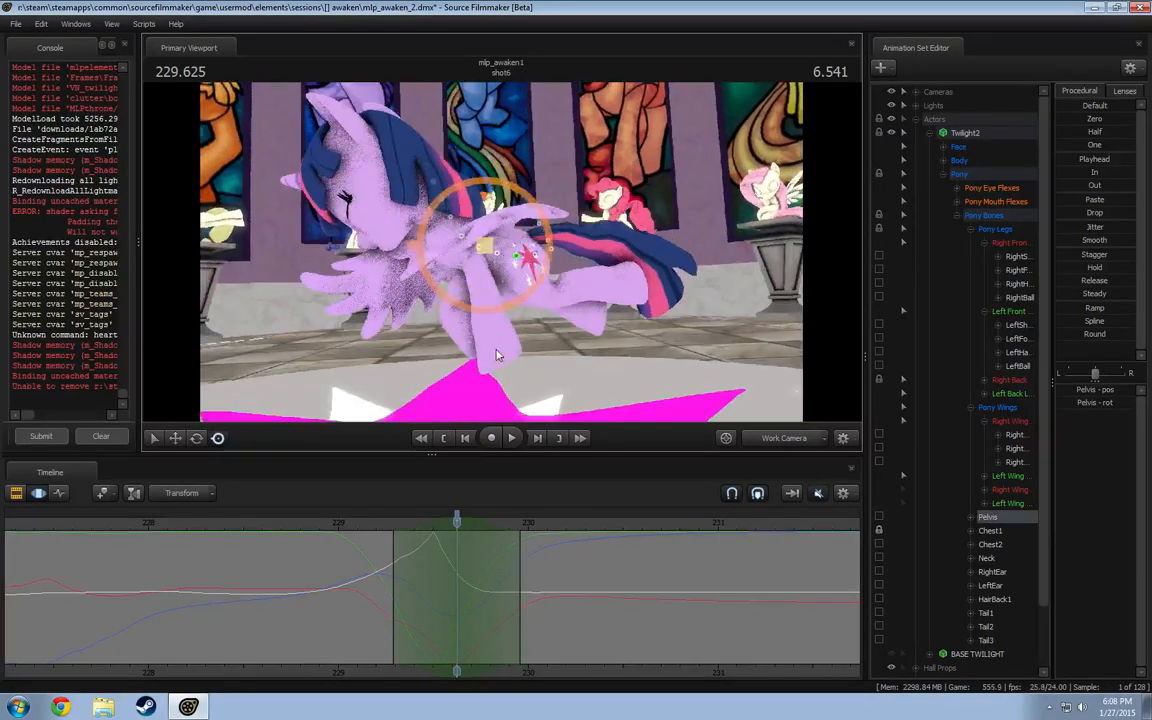
drag(454, 284, 510, 254)
key(ctrl+z)
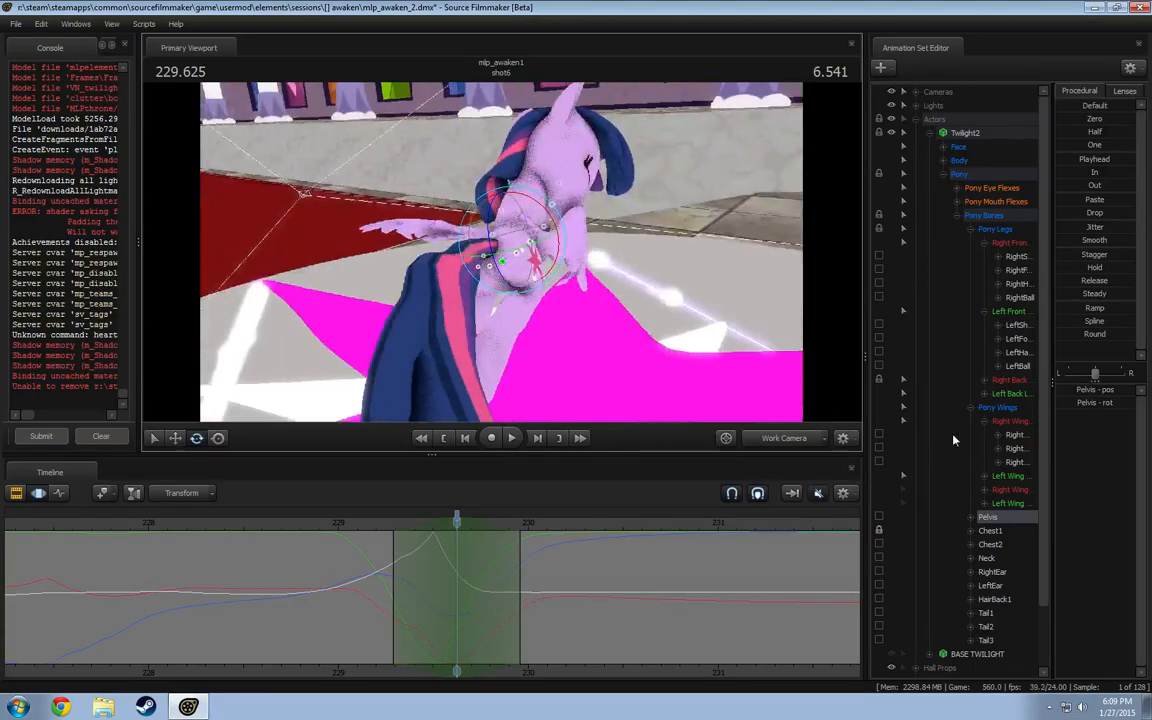
- Unlock the right back leg bones, then move and rotate the Pelvis at 229.625 seconds
click(985, 381)
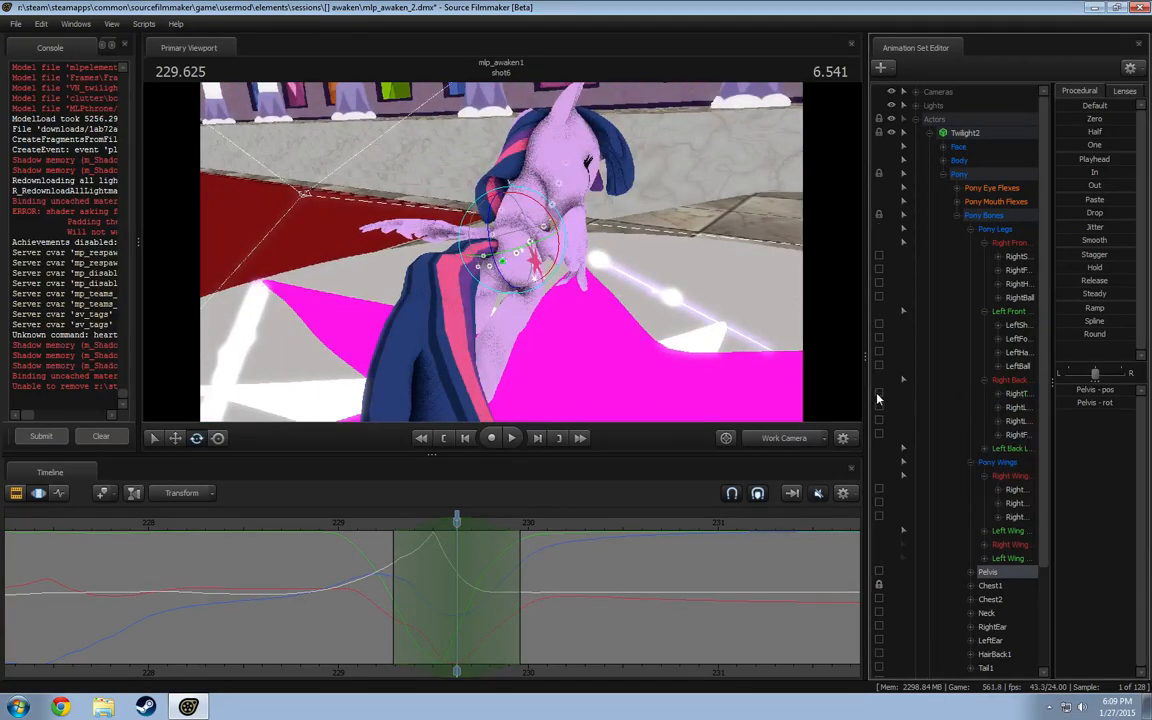
alt+drag(633, 402, 536, 273)
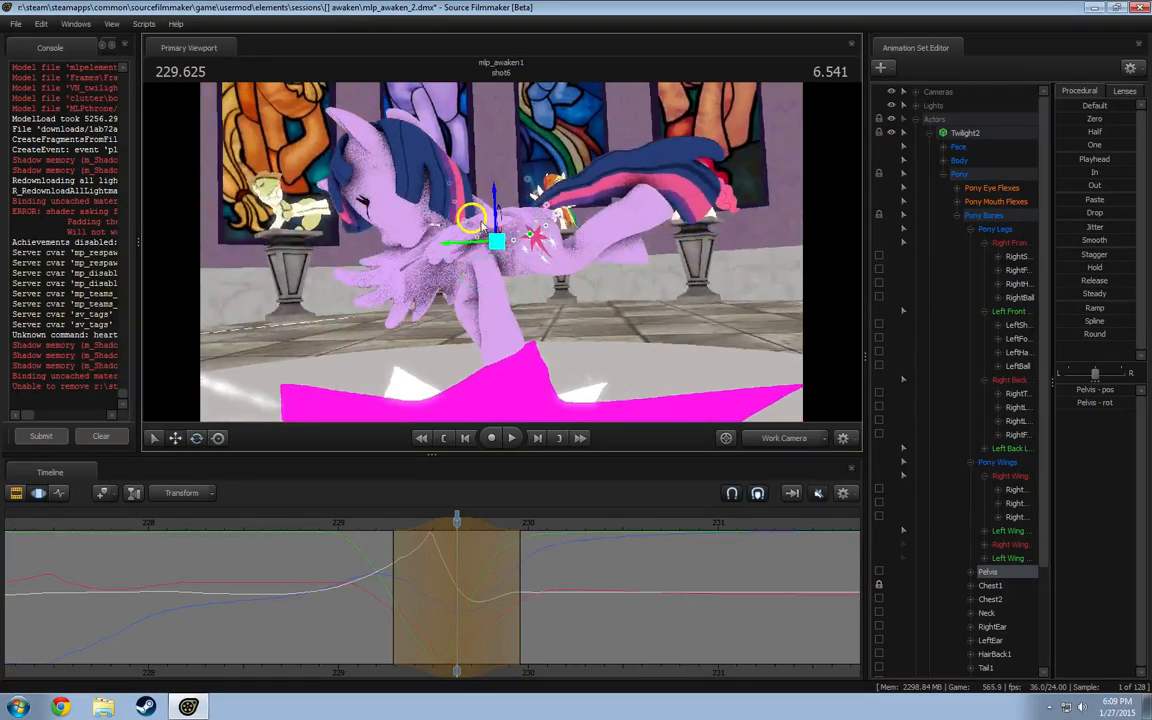
drag(482, 226, 440, 290)
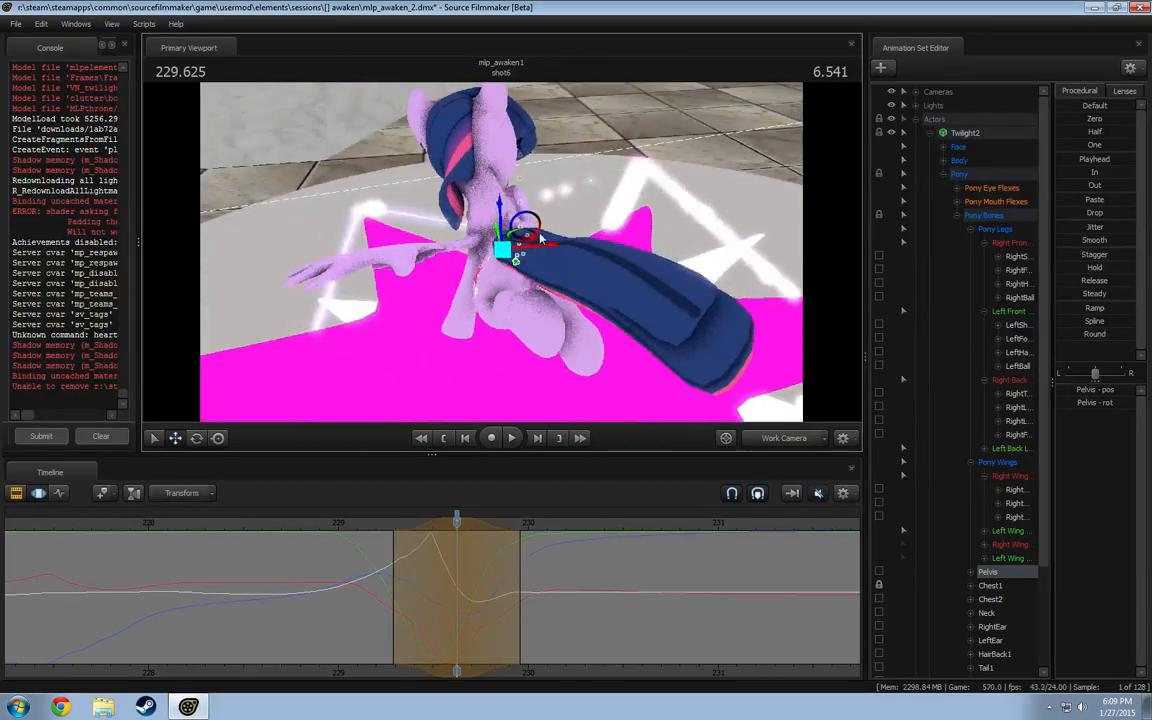
alt+drag(645, 224, 555, 280)
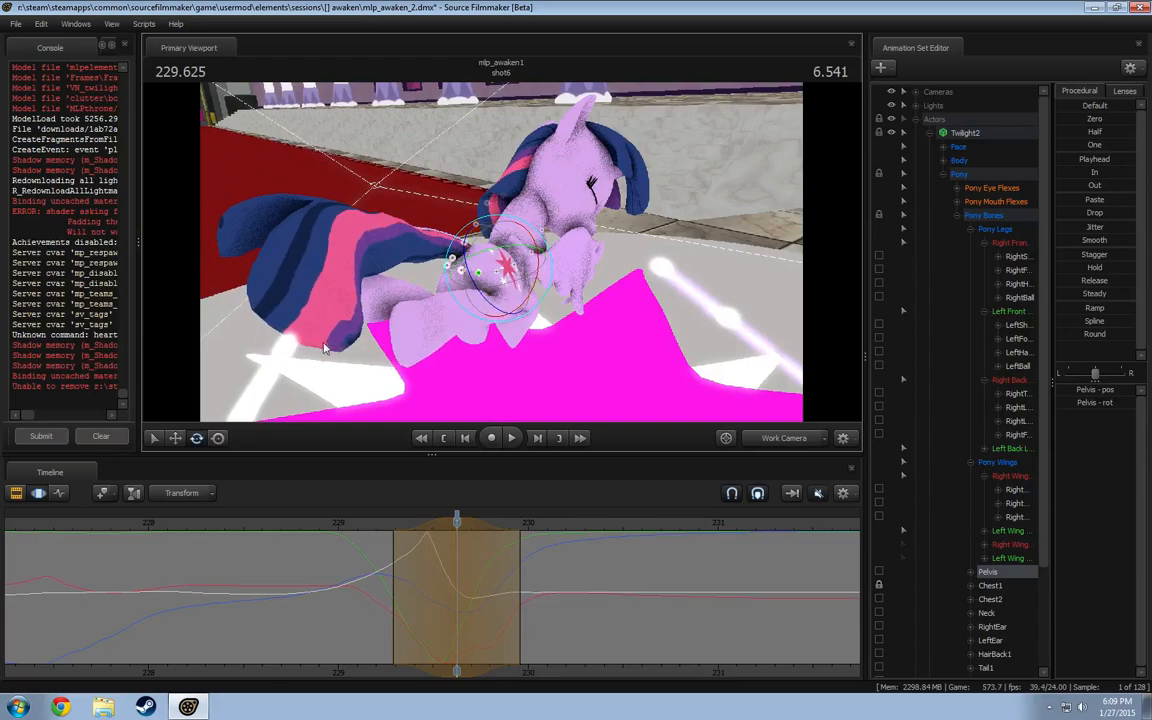
alt+drag(323, 348, 516, 283)
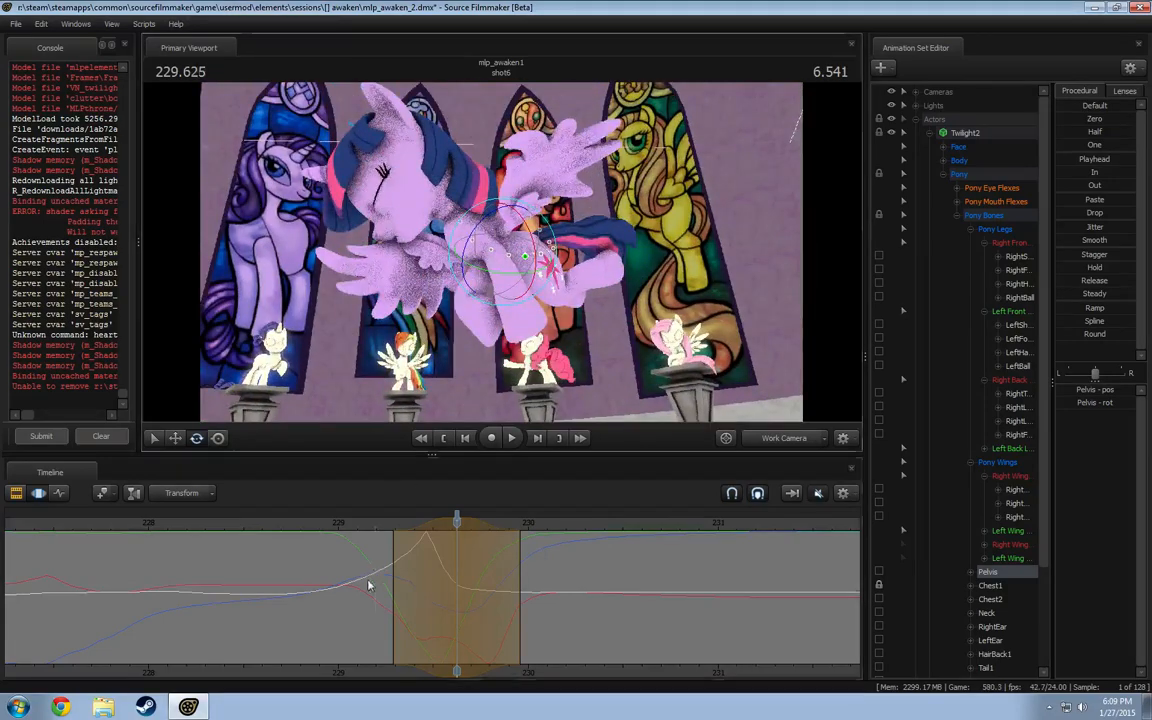
- Scrub through the adjusted Pelvis motion and play the turn back through camera5
click(384, 575)
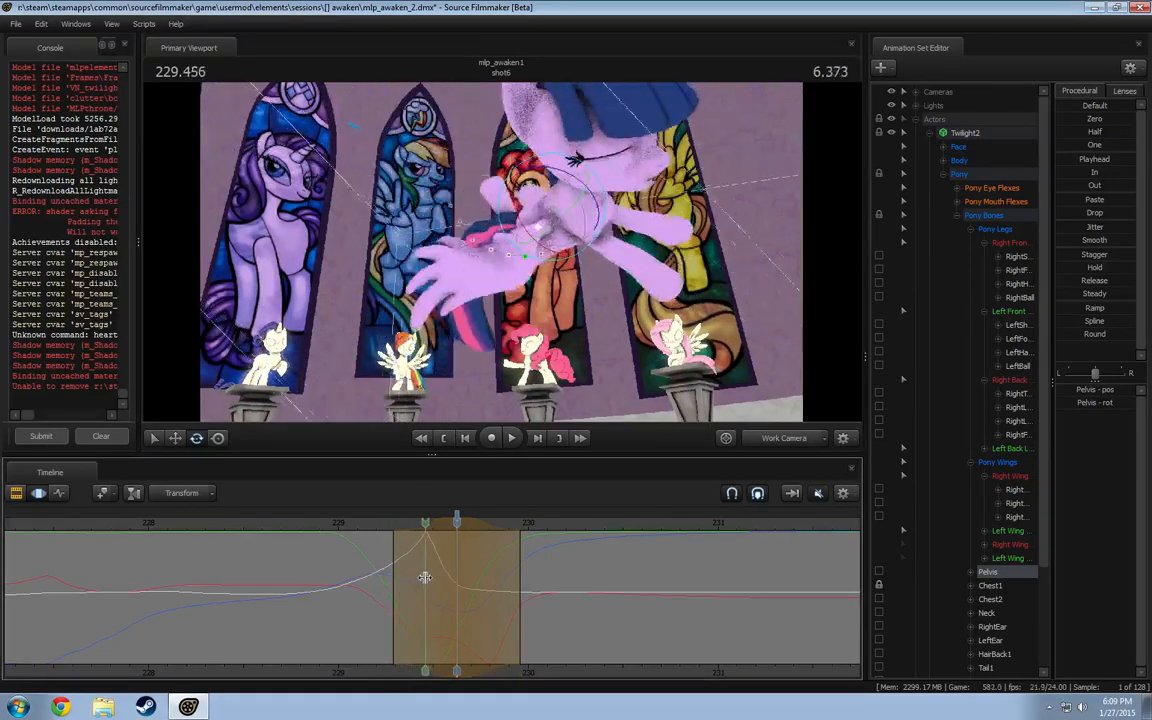
drag(439, 583, 497, 604)
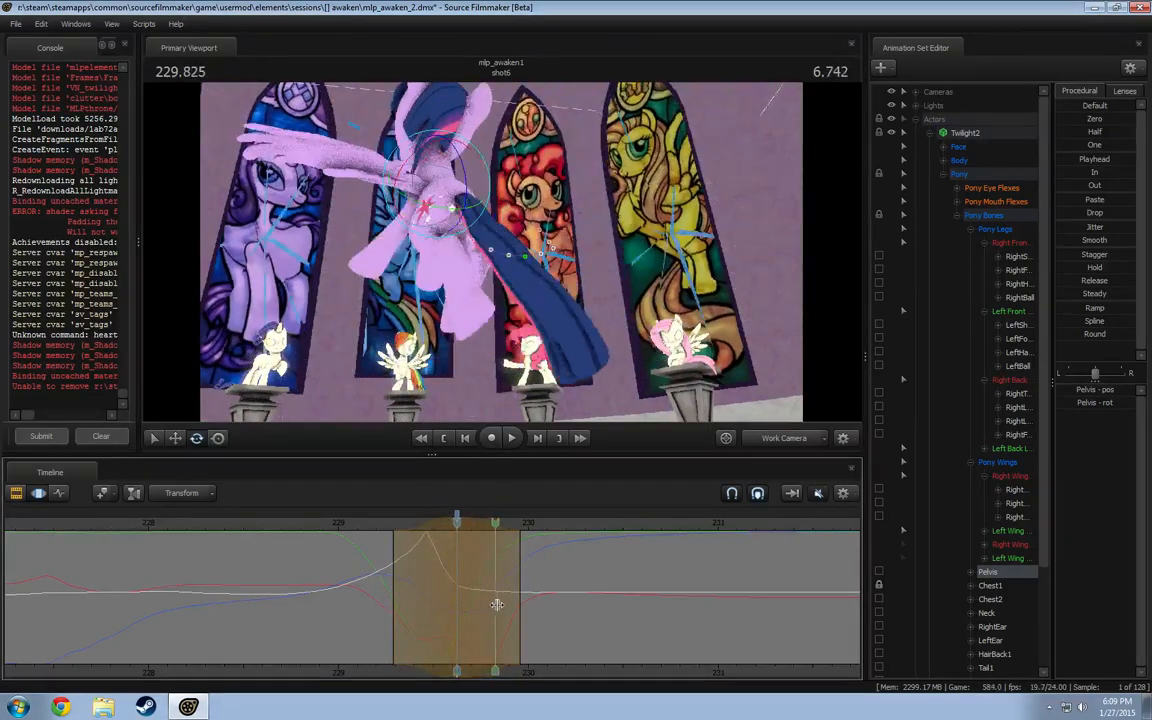
key(space)
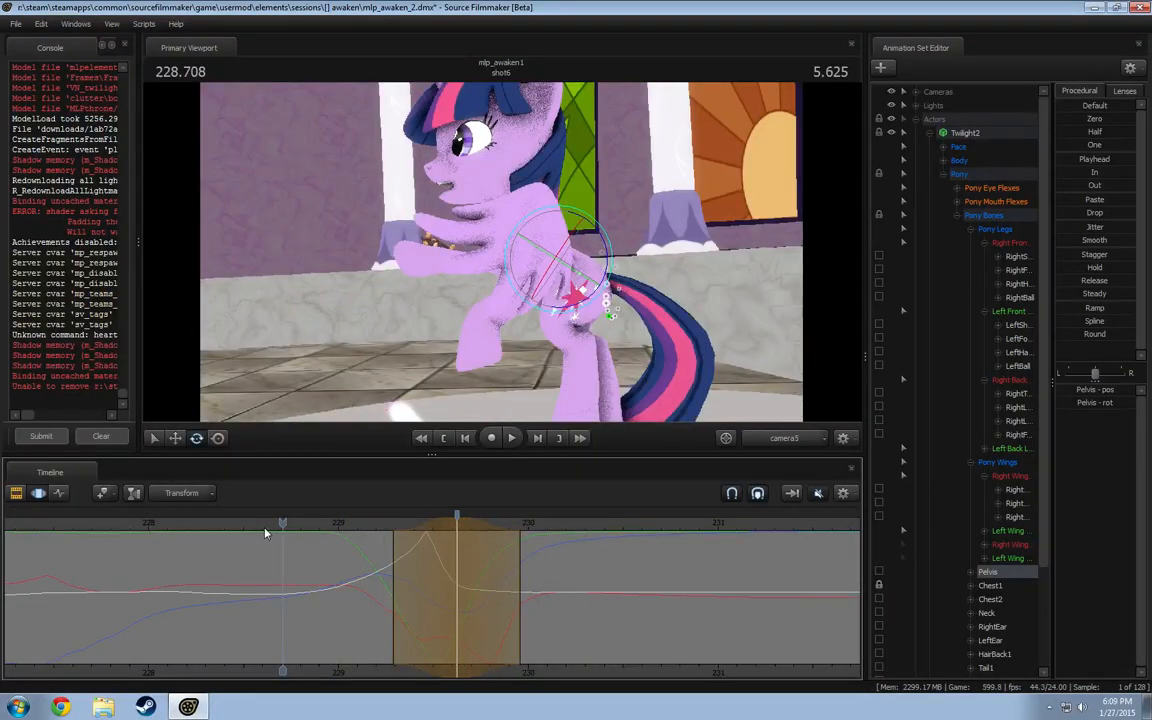
- Play the fast turn back several times through camera5 to check the Pelvis adjustment
key(space)
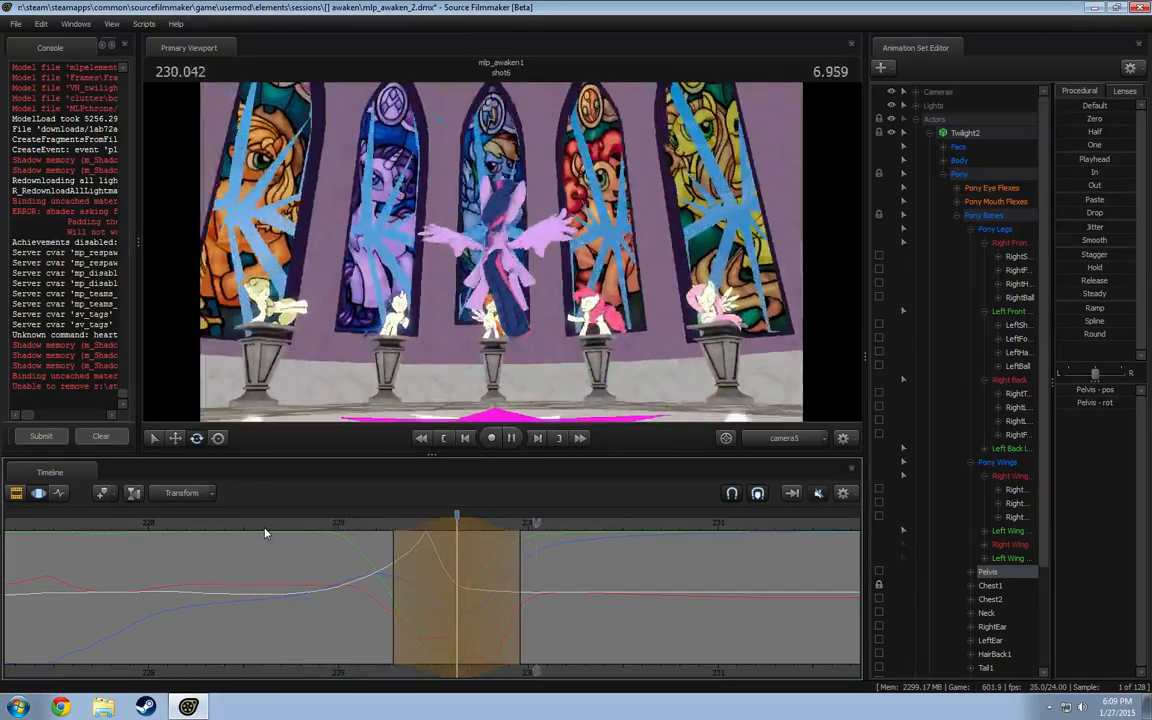
key(space)
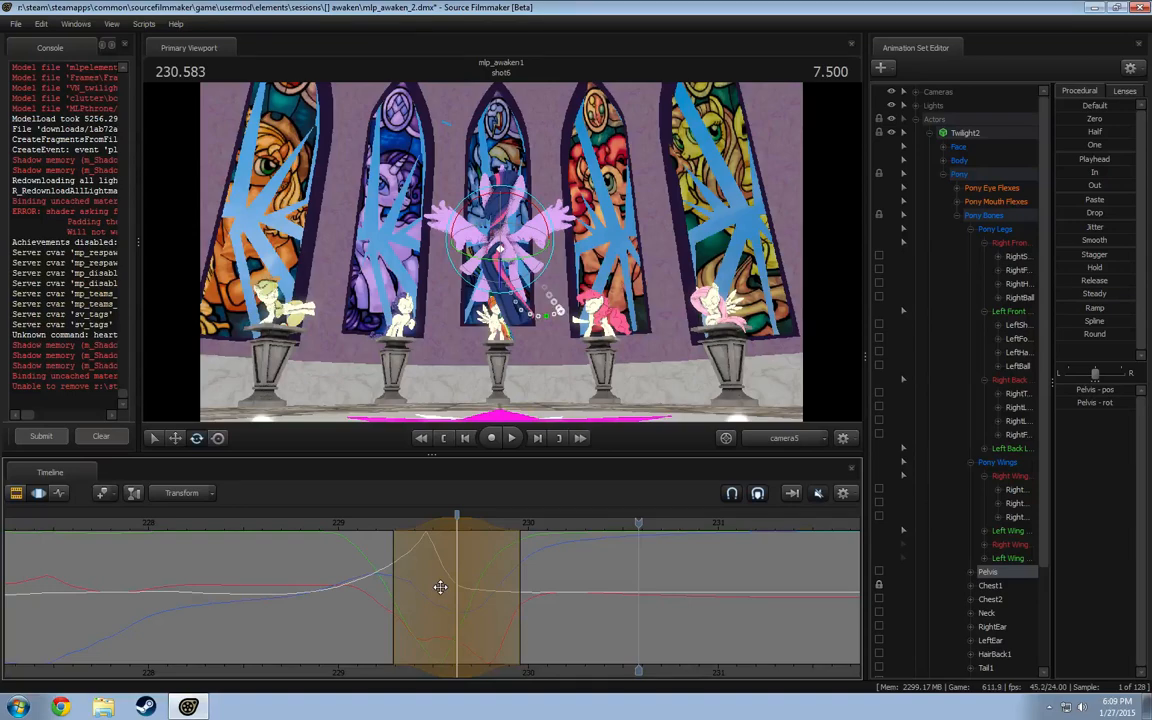
key(F2)
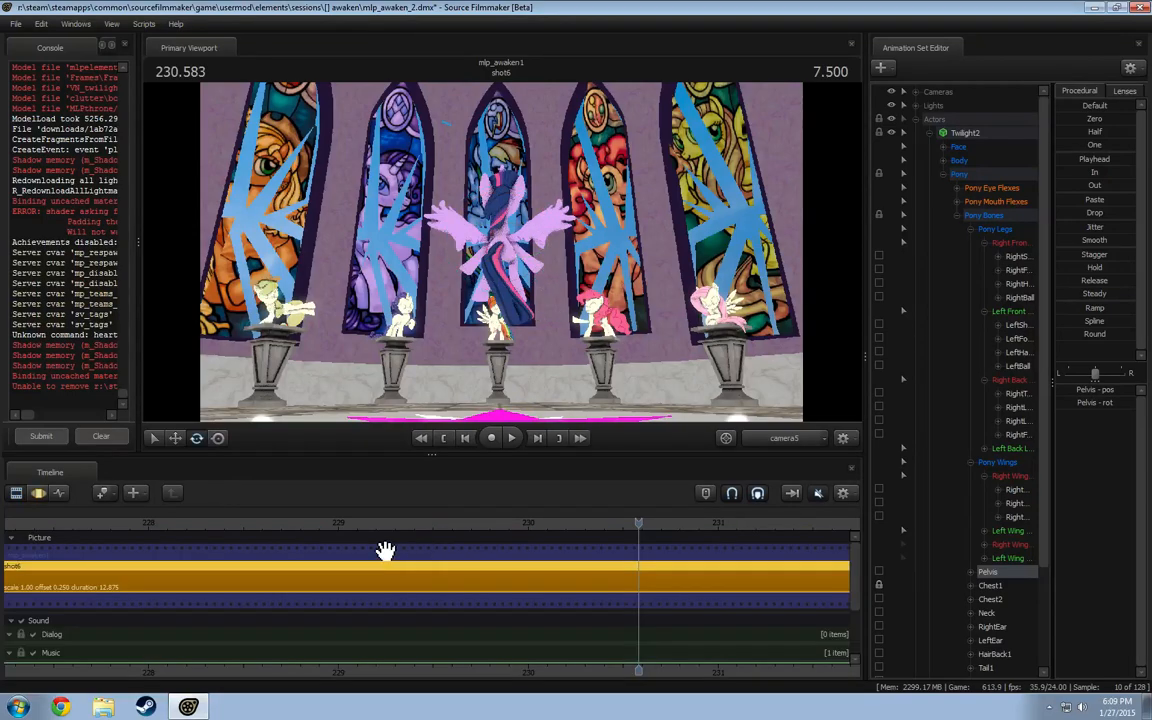
key(F3)
drag(364, 524, 356, 530)
key(space)
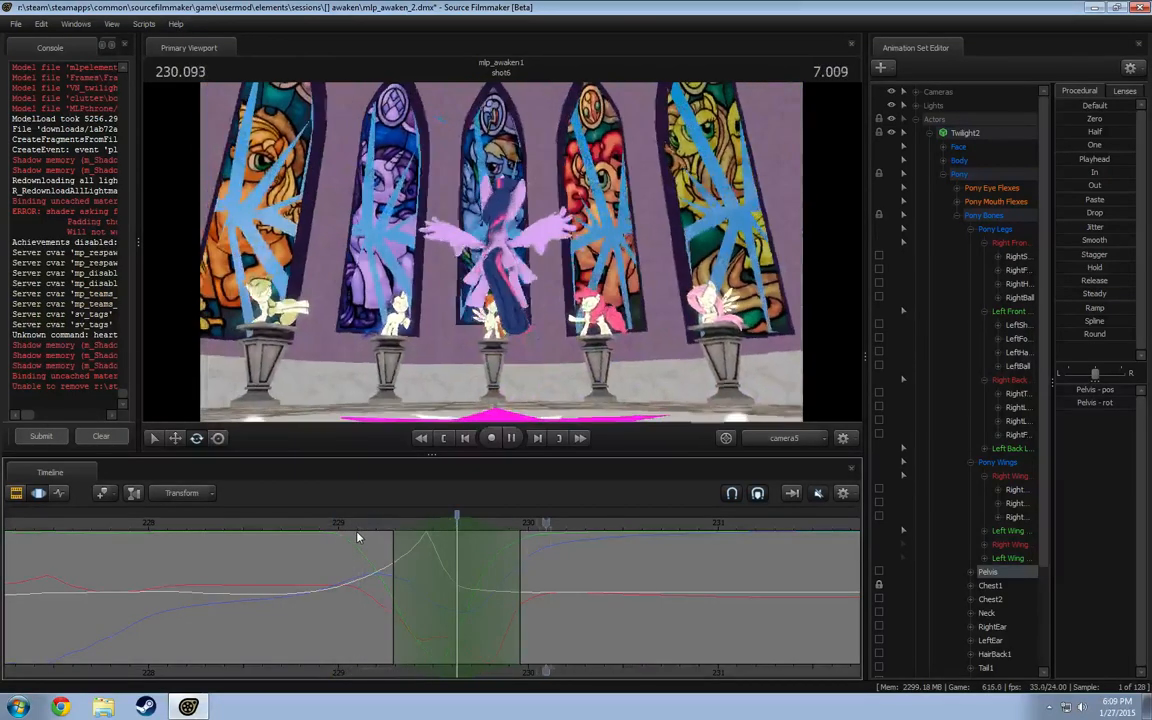
key(space)
- Set a time selection around 229.500 seconds and rotate Twilight2's Head bone within it
drag(380, 600, 433, 612)
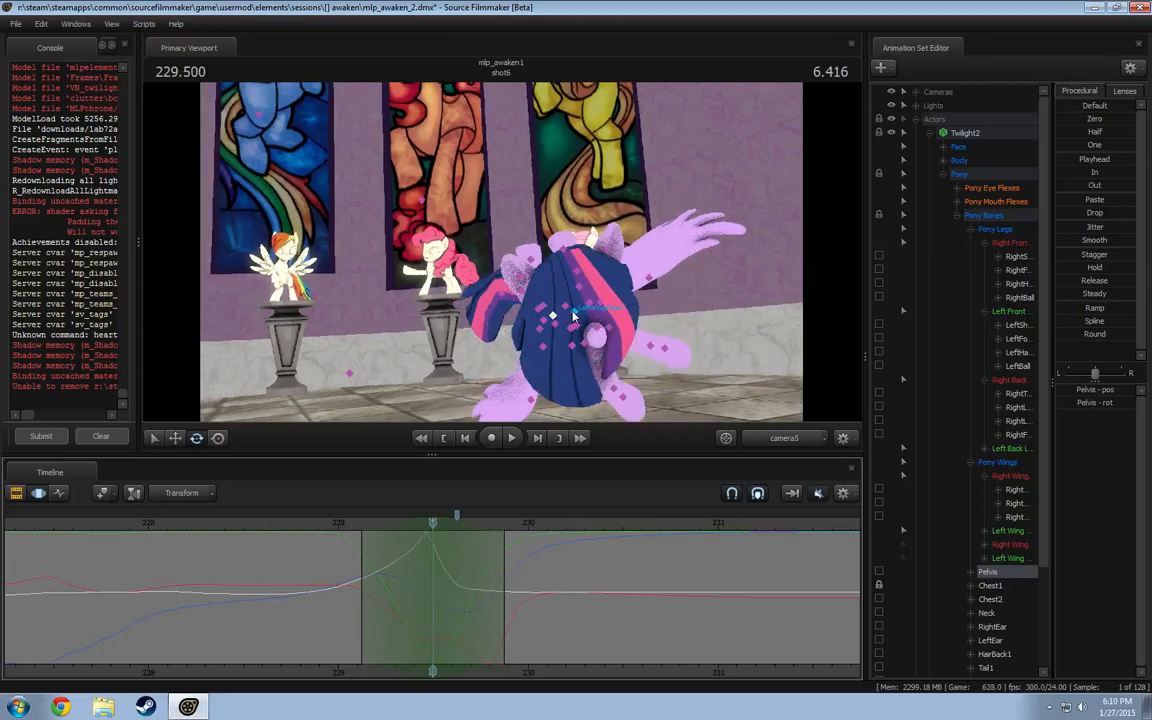
ctrl+drag(608, 248, 499, 221)
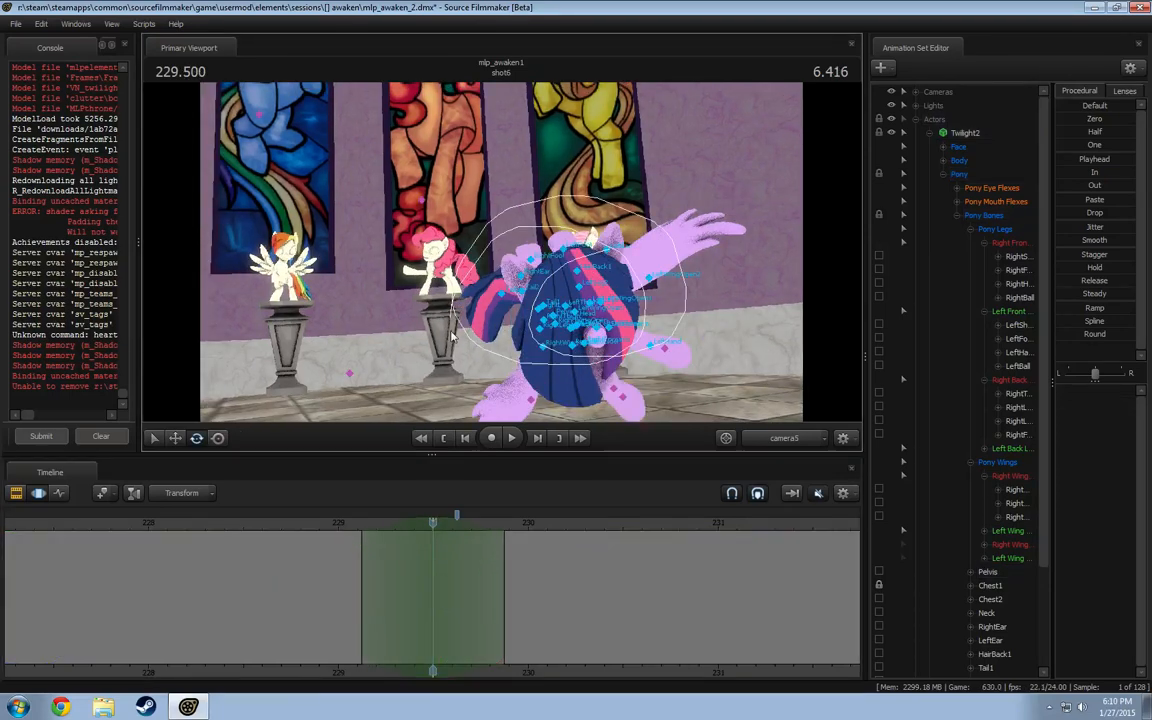
ctrl+drag(452, 338, 456, 332)
click(578, 320)
mouse_move(559, 307)
mouse_down()
mouse_move(613, 327)
mouse_move(579, 318)
mouse_up()
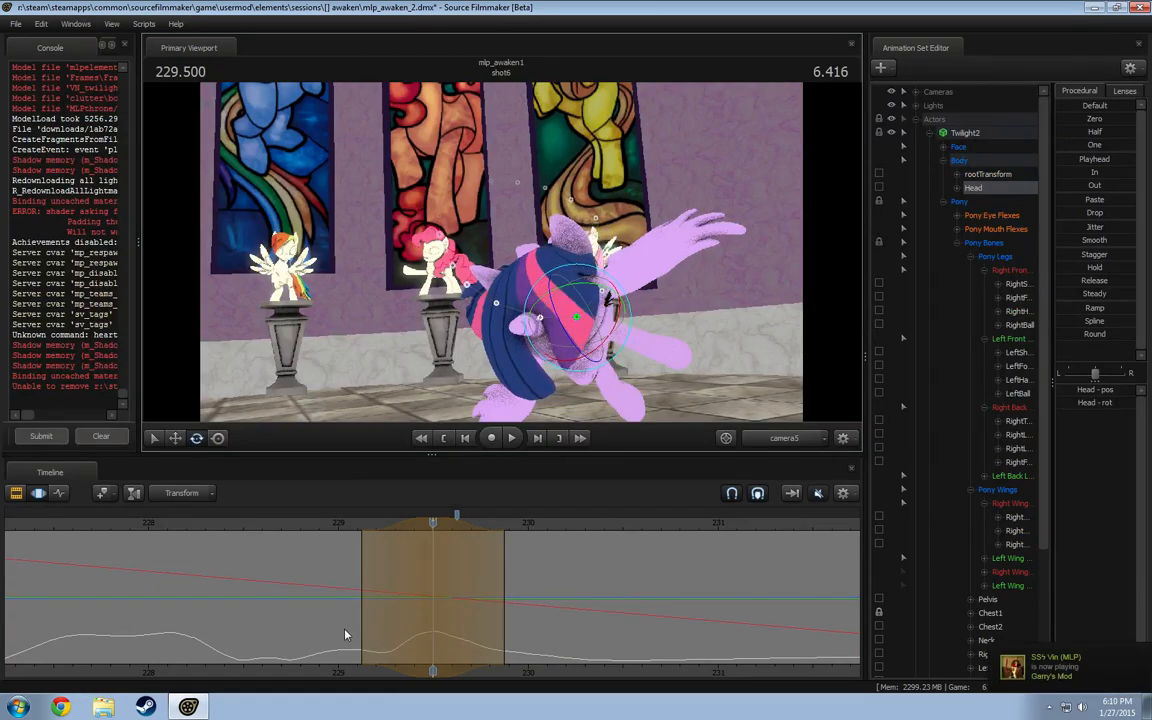
- Scrub and play the turn through camera5 to check the adjusted Head motion
drag(345, 635, 462, 640)
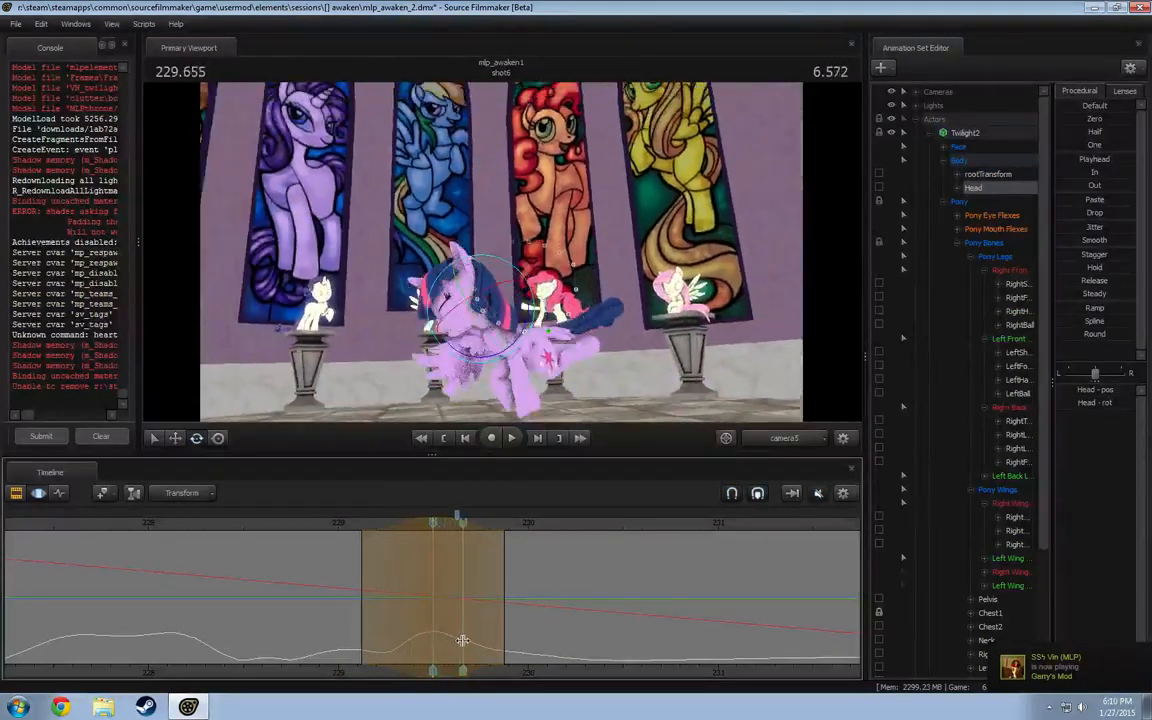
key(space)
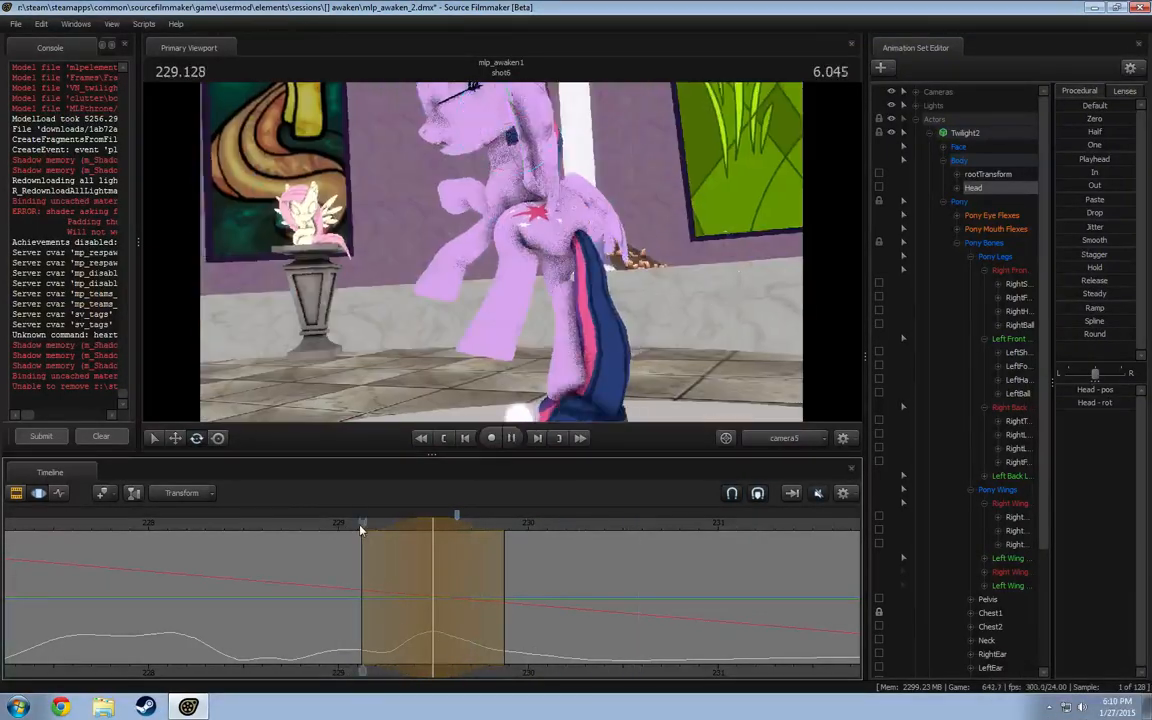
key(space)
drag(396, 569, 465, 586)
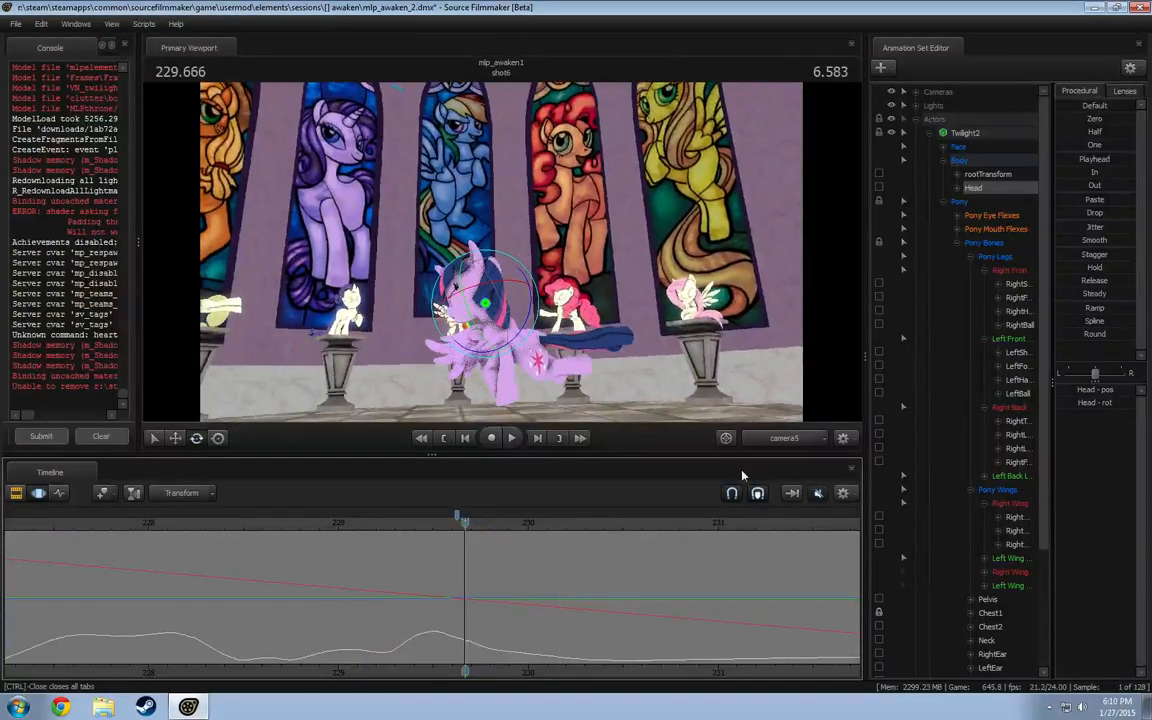
- Switch to the Work Camera and rotate LeftWingOpen within a time selection around 229.208 seconds
click(790, 440)
drag(520, 264, 517, 320)
key(w)
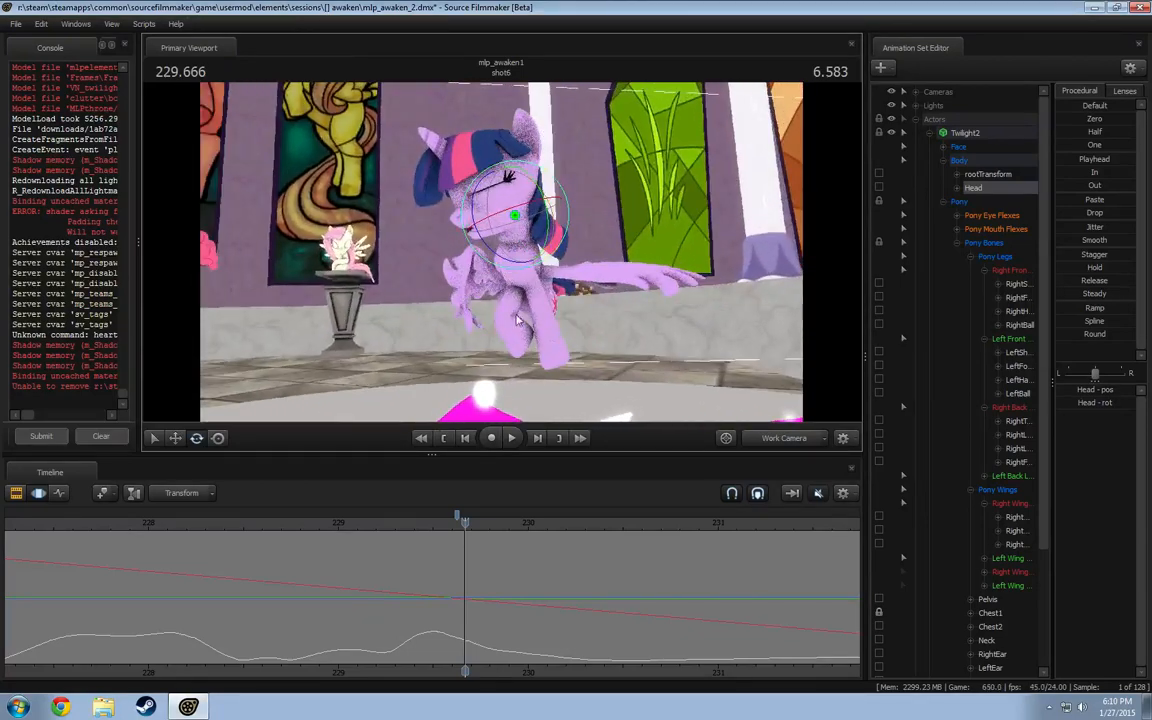
click(317, 579)
drag(317, 582, 446, 557)
shift+scroll(380, 570, up, 9)
click(505, 206)
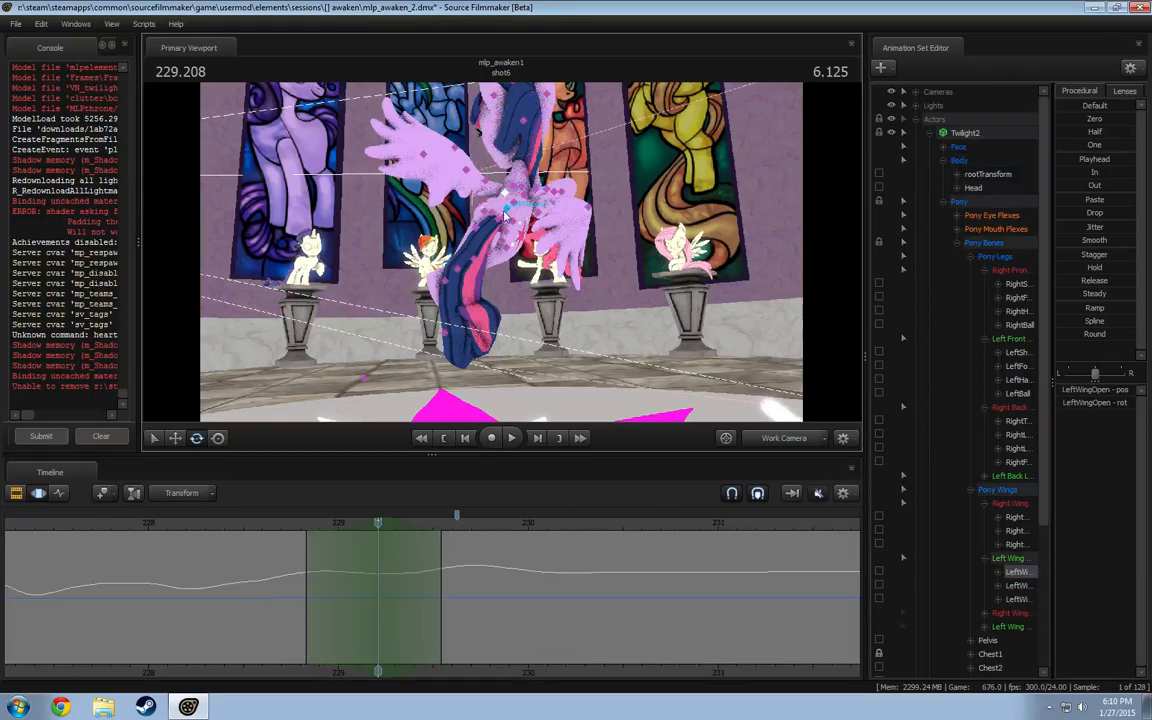
alt+drag(408, 293, 430, 315)
drag(503, 186, 505, 180)
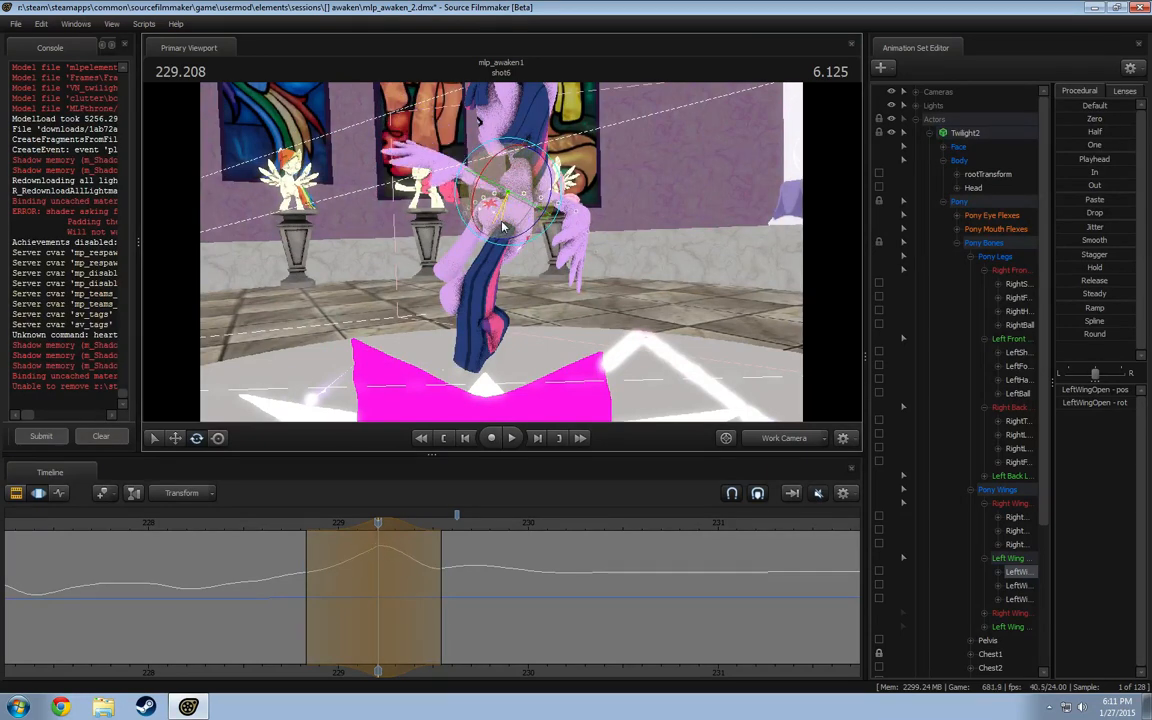
- Refine the left wing pose at 229.208 seconds by rotating LeftWingOpen, LeftWingOpen1 and LeftWingOpen2
click(456, 189)
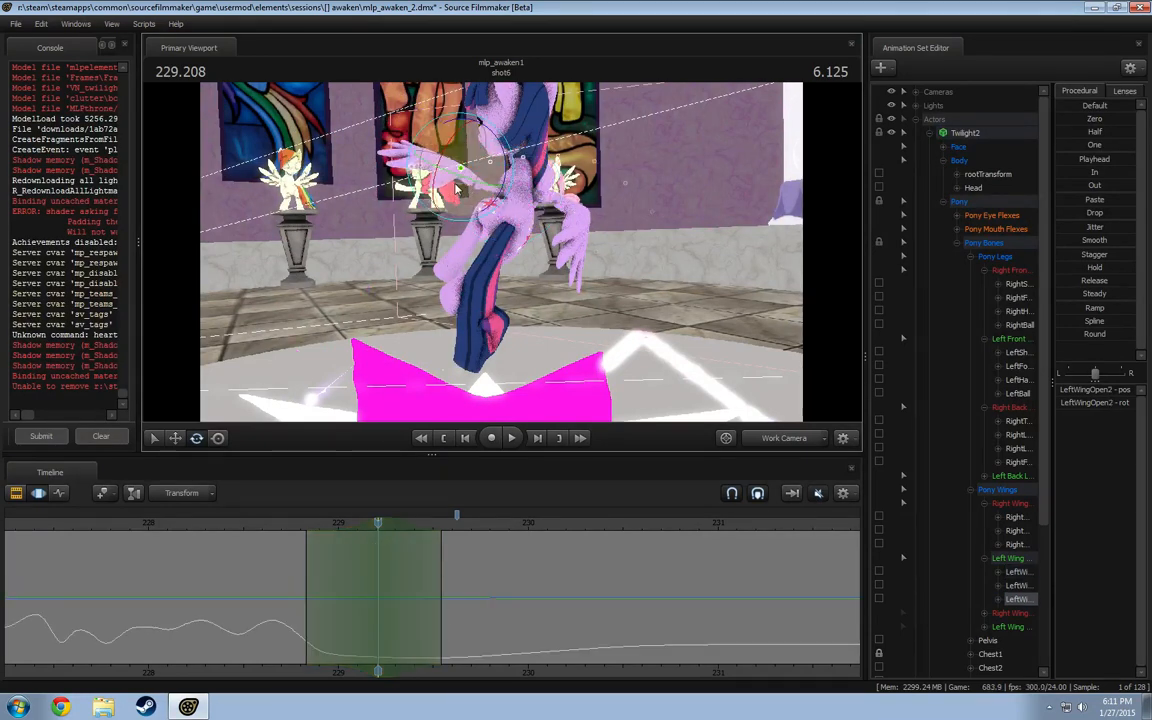
alt+drag(472, 208, 507, 199)
click(509, 207)
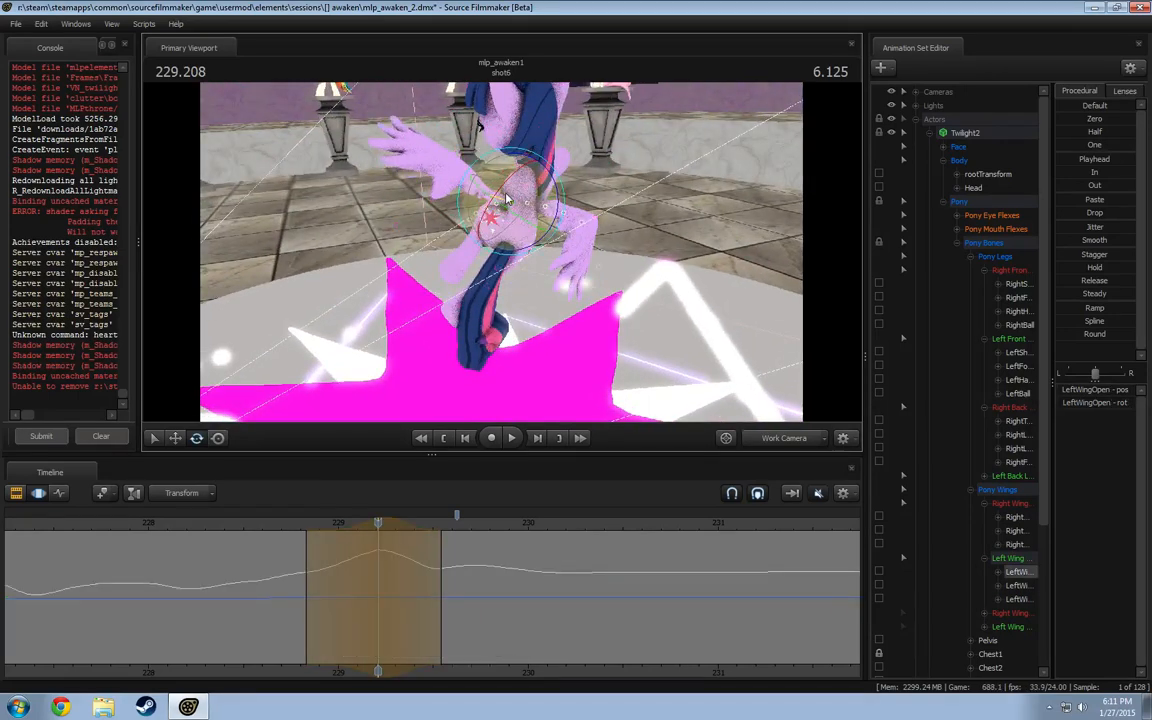
click(485, 212)
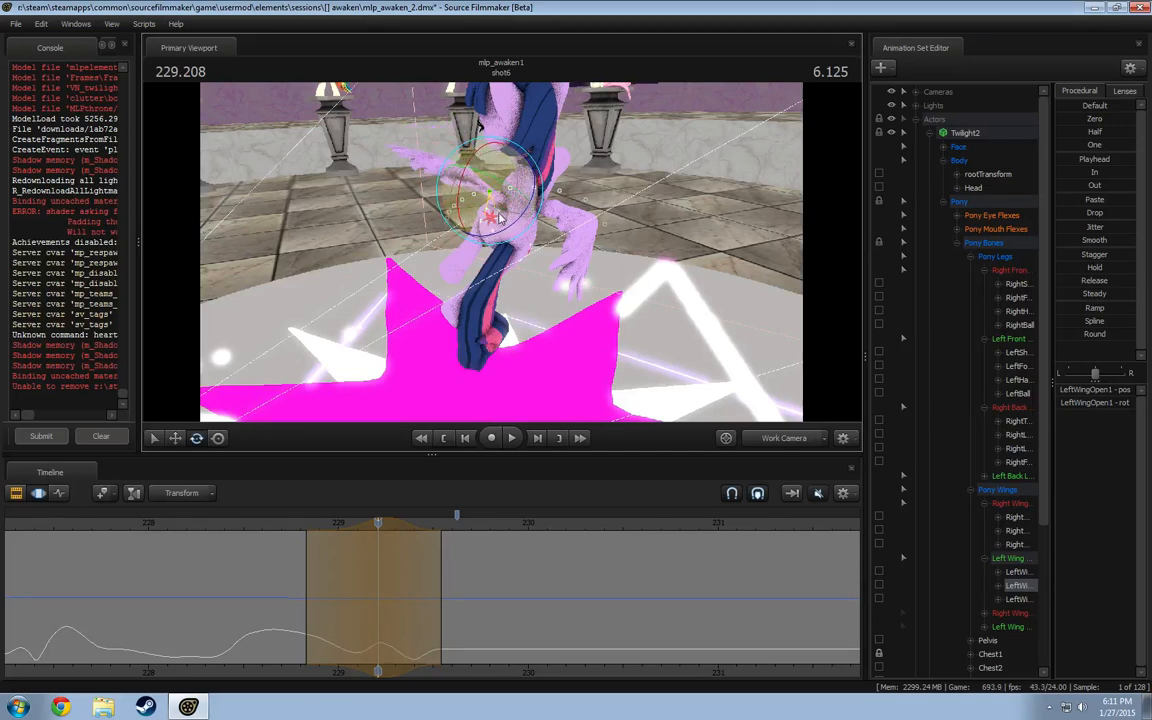
click(462, 177)
drag(498, 174, 458, 489)
- Rotate LeftWingOpen at 229.291 seconds and LeftWingOpen2 at 229.375 seconds, using short time selections
drag(344, 592, 379, 521)
drag(422, 555, 431, 560)
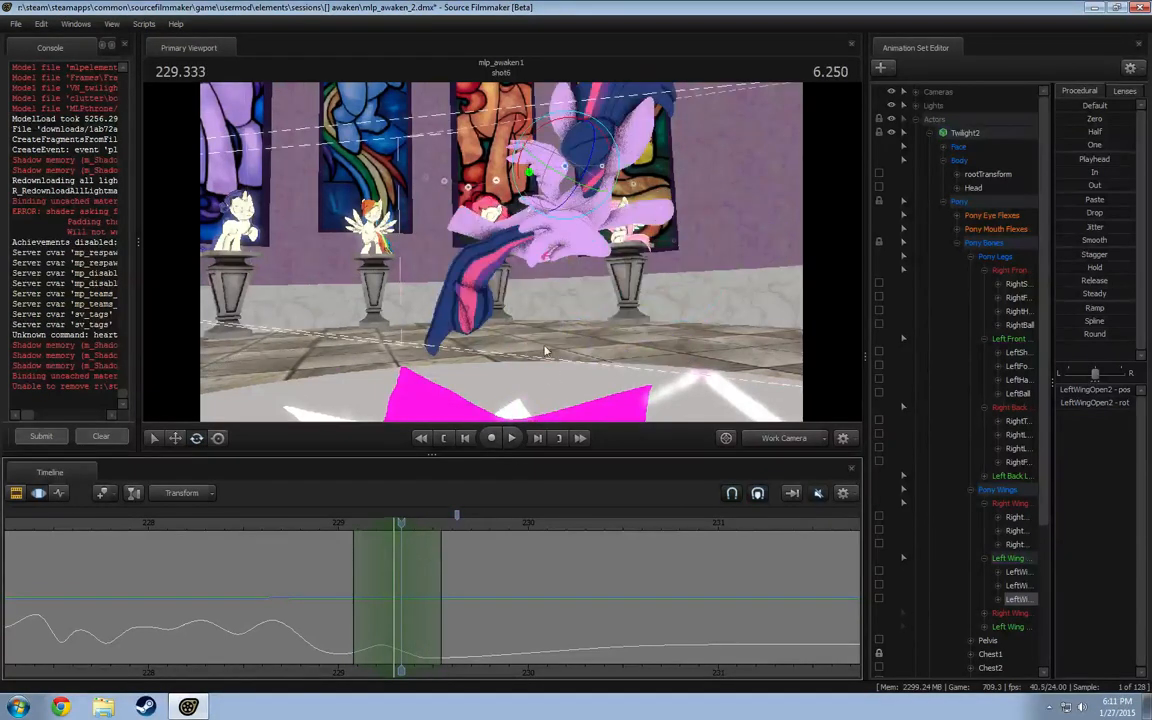
ctrl+click(558, 205)
drag(560, 208, 570, 224)
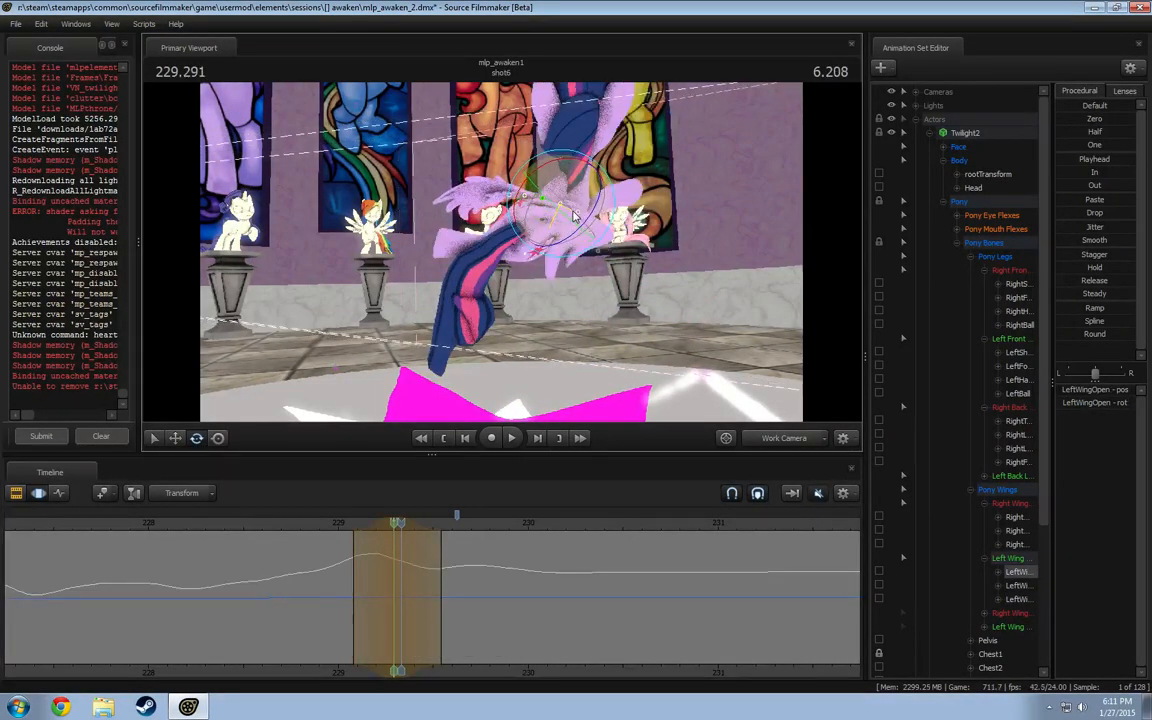
drag(342, 632, 410, 624)
click(567, 200)
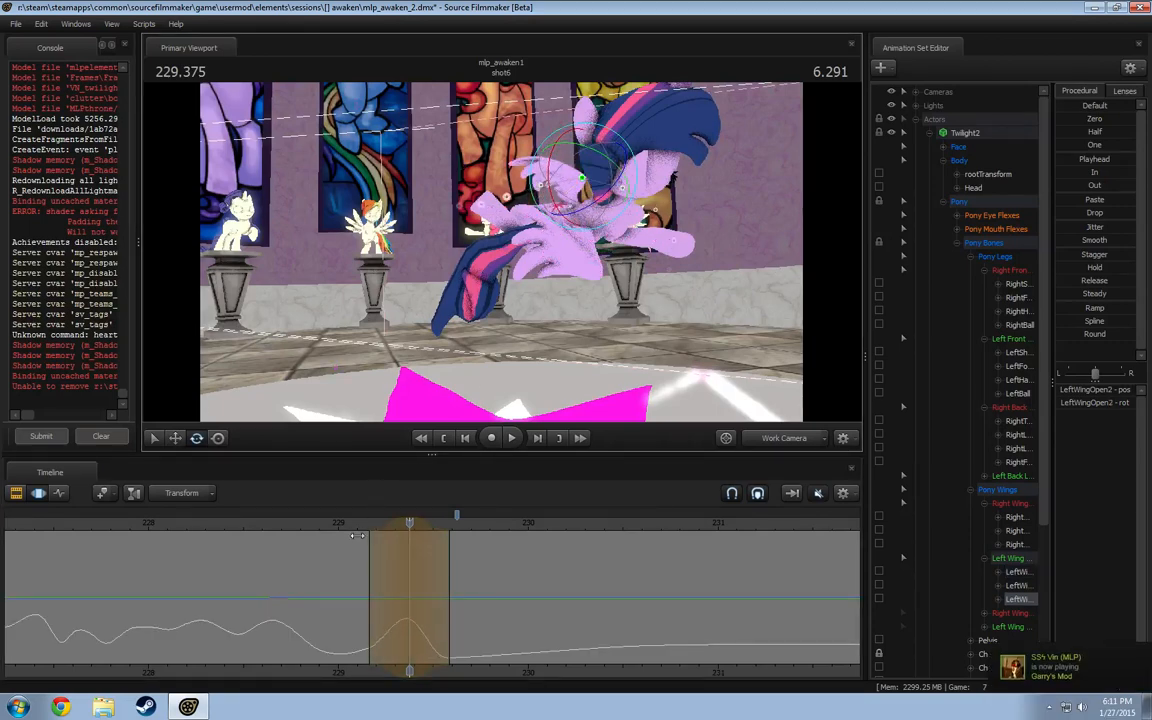
- Set a time selection around 229.166 seconds, rotate LeftWingOpen1, and scrub through the result
drag(355, 536, 369, 588)
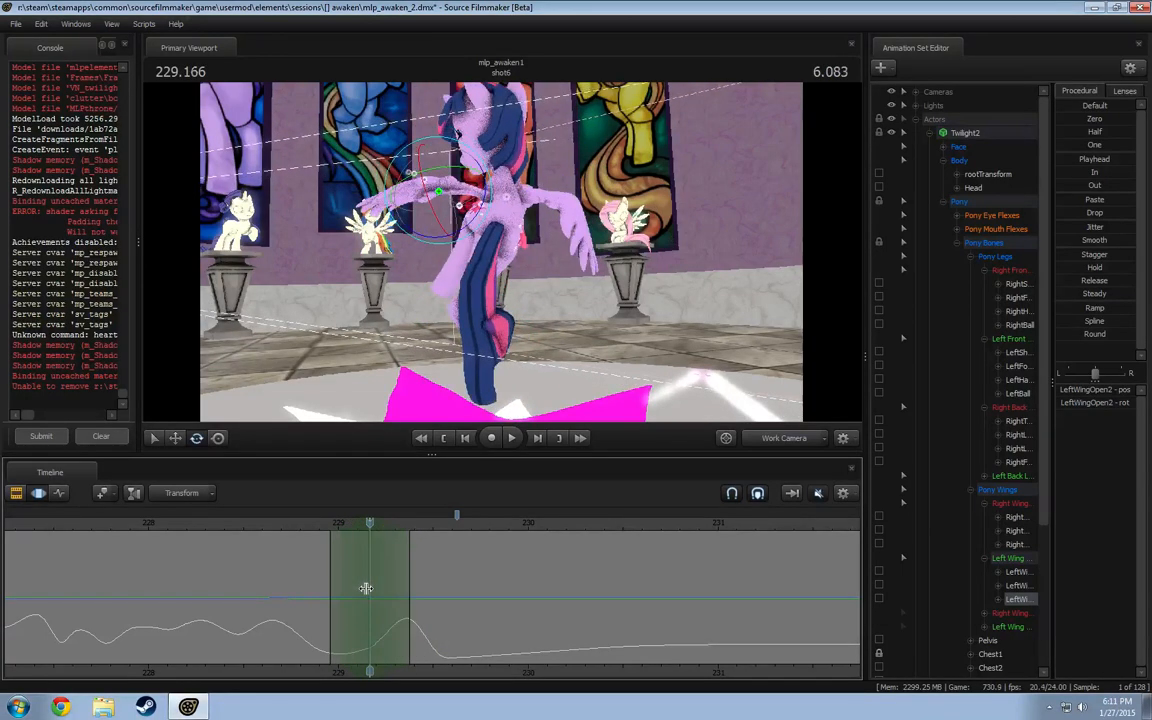
drag(479, 204, 510, 216)
ctrl+click(474, 196)
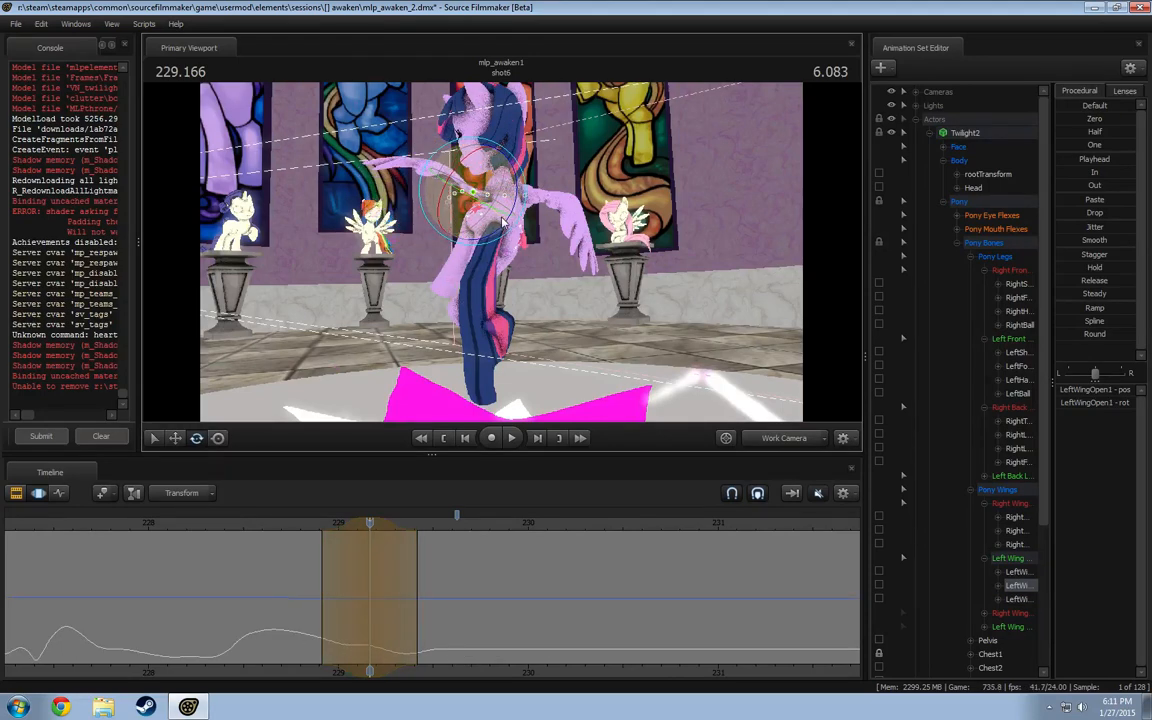
mouse_move(369, 570)
mouse_down()
mouse_move(321, 579)
mouse_move(380, 568)
mouse_move(370, 568)
mouse_up()
drag(318, 533, 368, 524)
- Rotate LeftWingOpen at 229.166 seconds and readjust LeftWingOpen1 to match
click(463, 207)
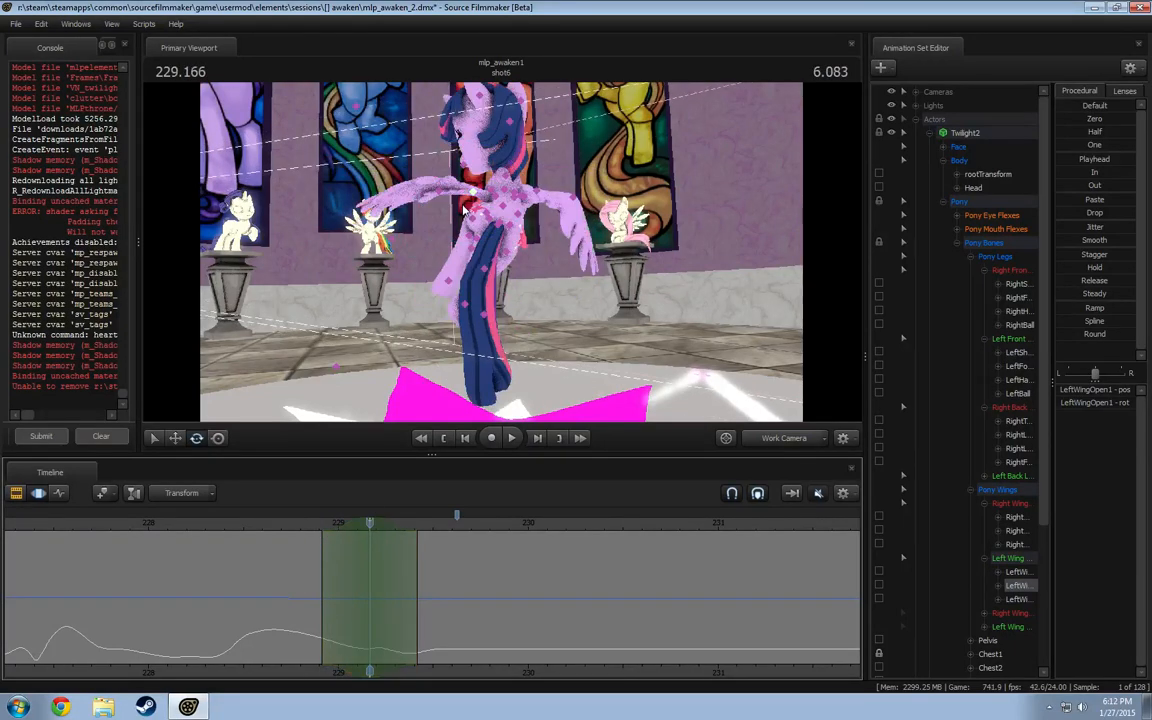
click(498, 200)
drag(498, 200, 493, 226)
drag(527, 150, 524, 170)
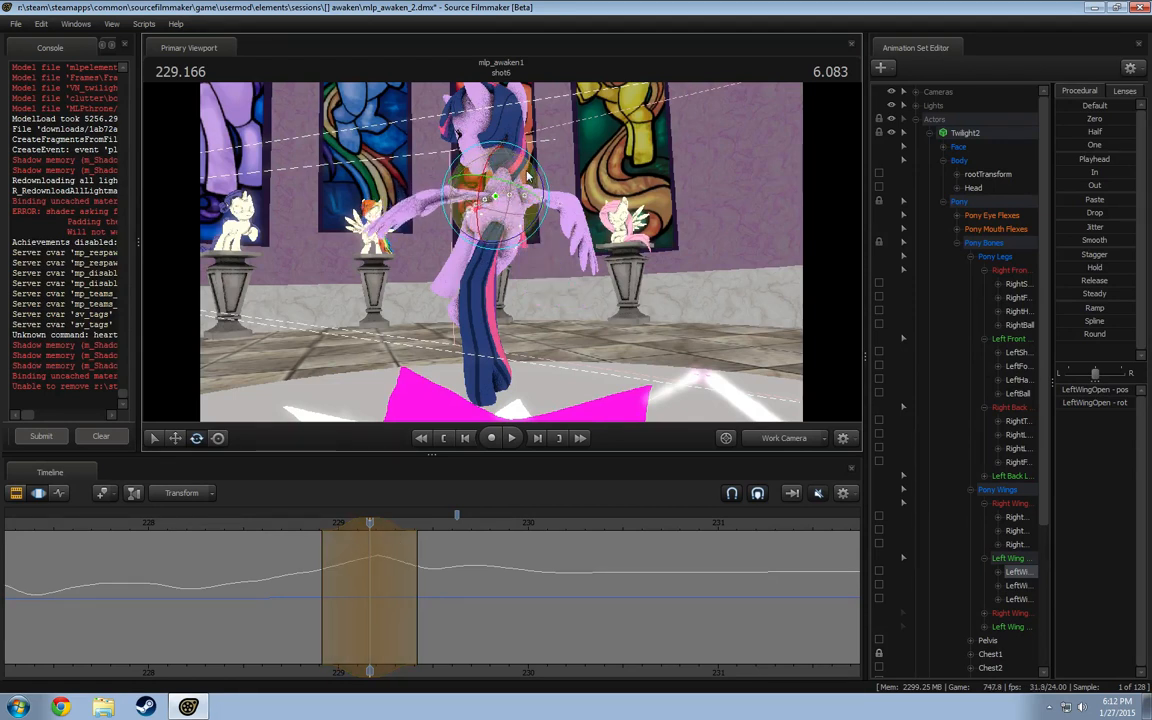
click(506, 200)
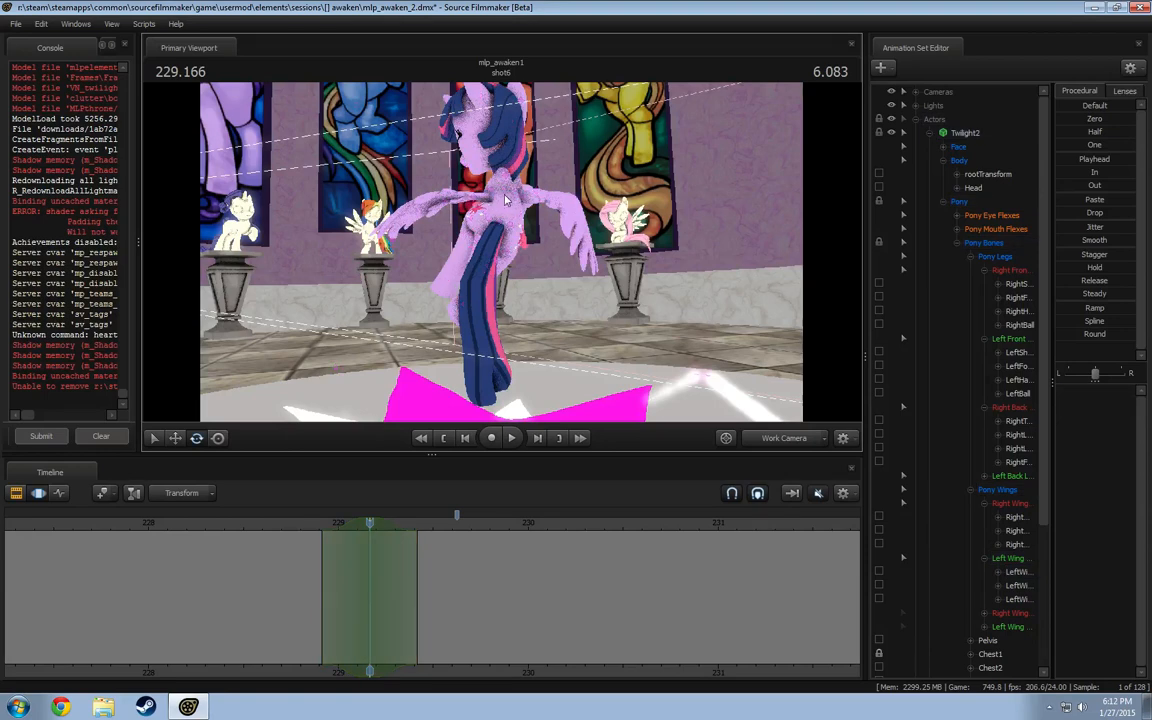
click(484, 200)
drag(500, 190, 519, 178)
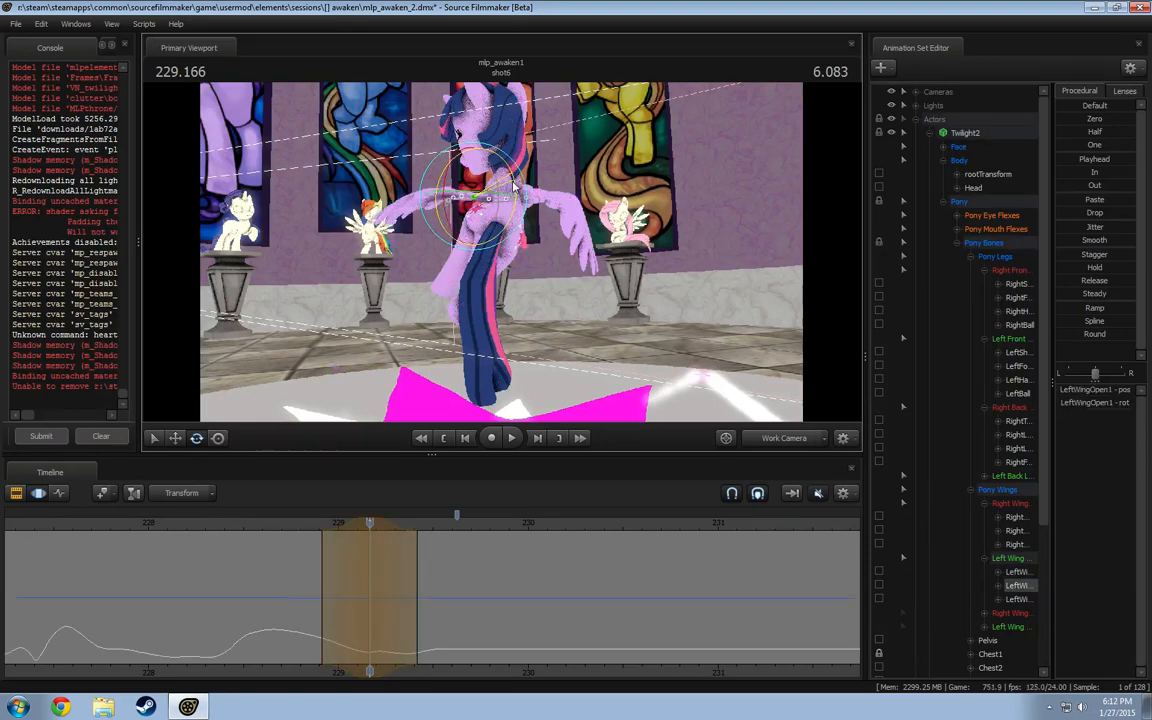
- Move the time selection to 228.791 seconds and rotate LeftWingOpen and LeftWingOpen1
drag(366, 507, 298, 585)
click(464, 230)
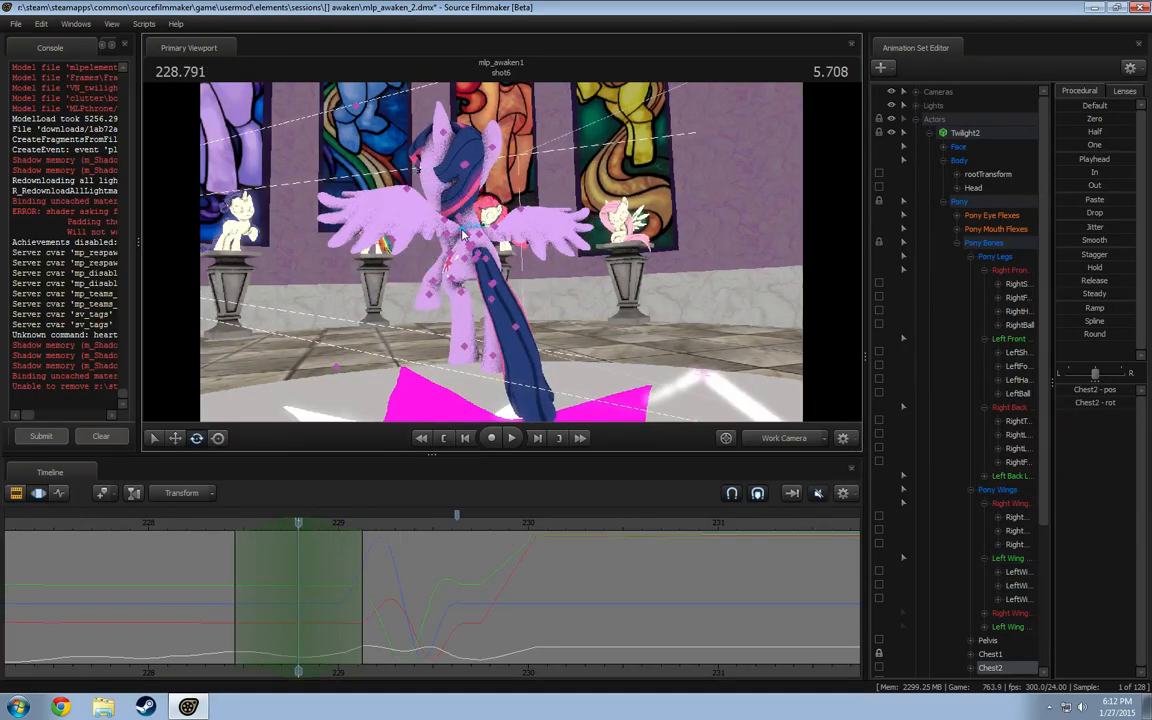
click(462, 233)
drag(465, 205, 464, 197)
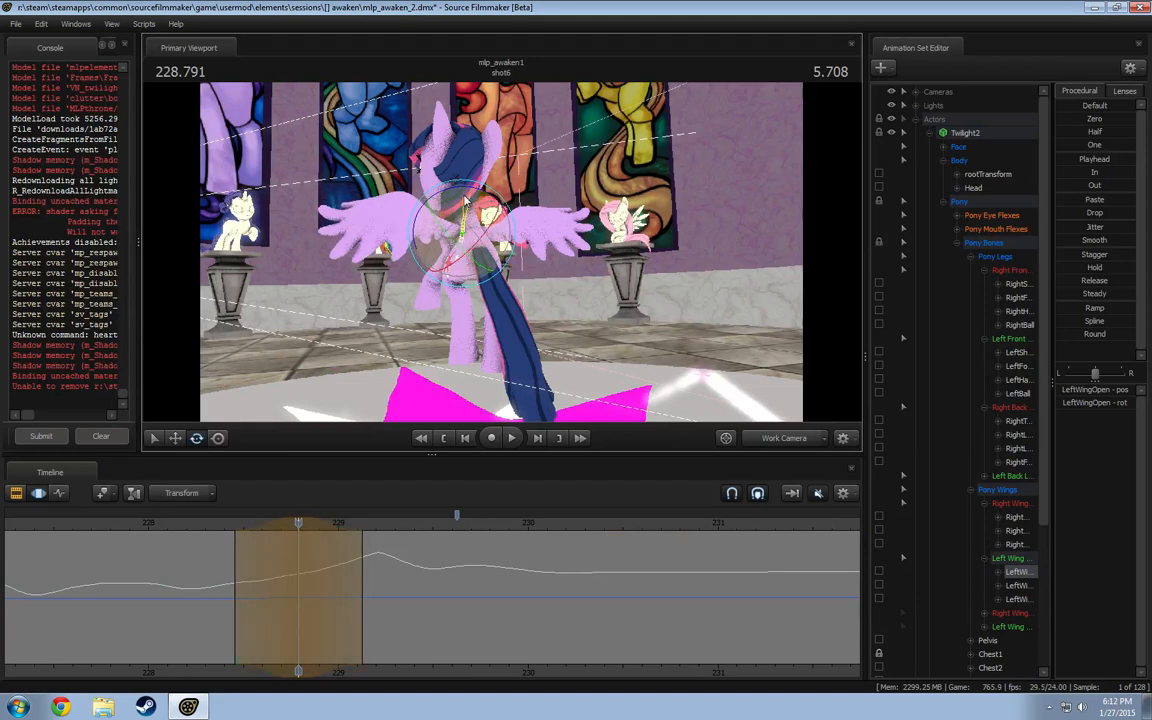
click(462, 216)
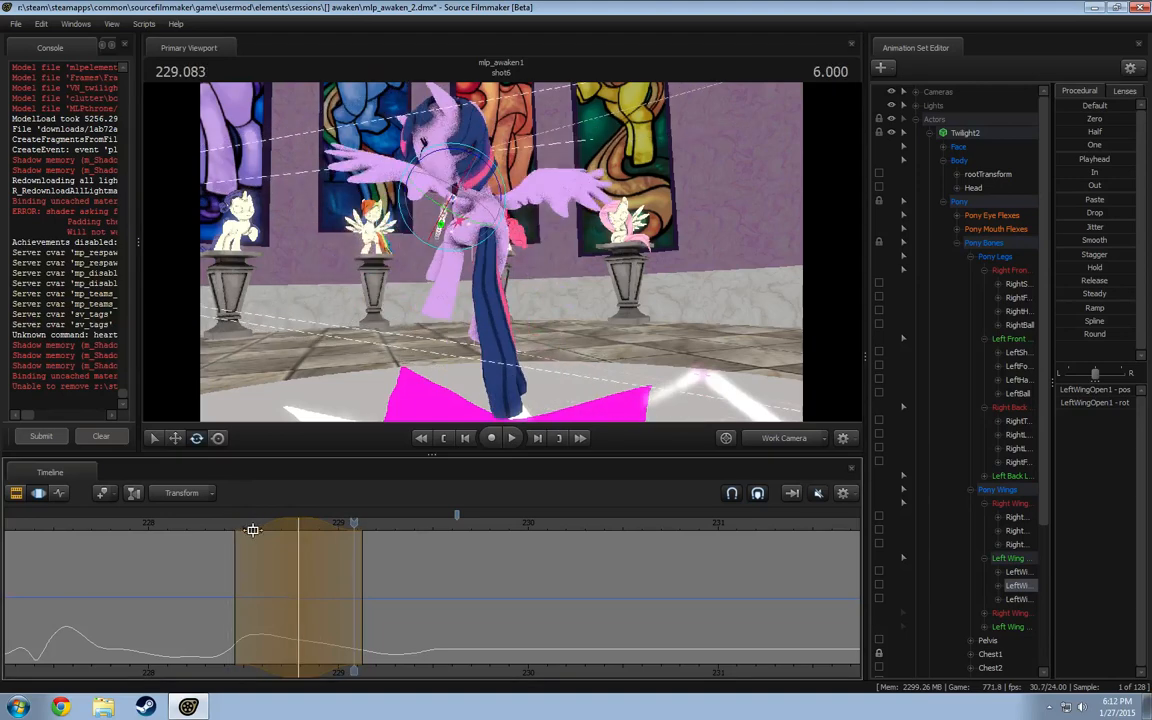
- Set a time selection around 229.125 seconds and rotate LeftWingOpen2
drag(290, 537, 311, 541)
drag(338, 546, 361, 550)
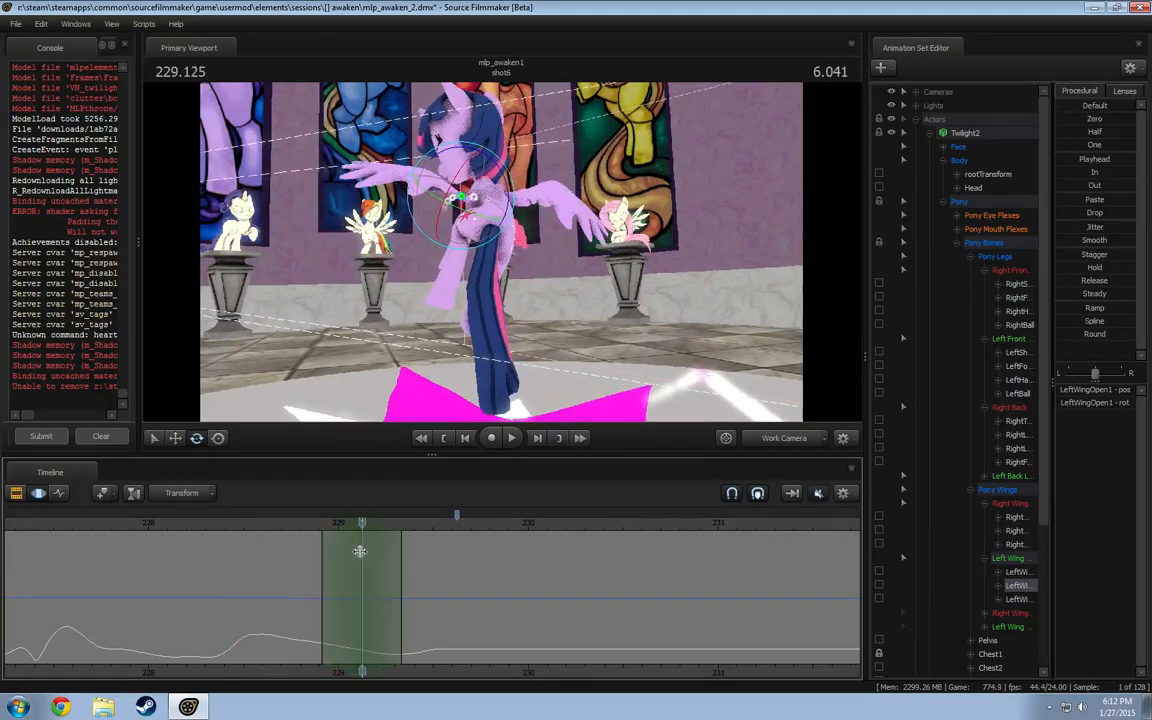
ctrl+click(428, 175)
drag(444, 182, 428, 160)
key(shift)
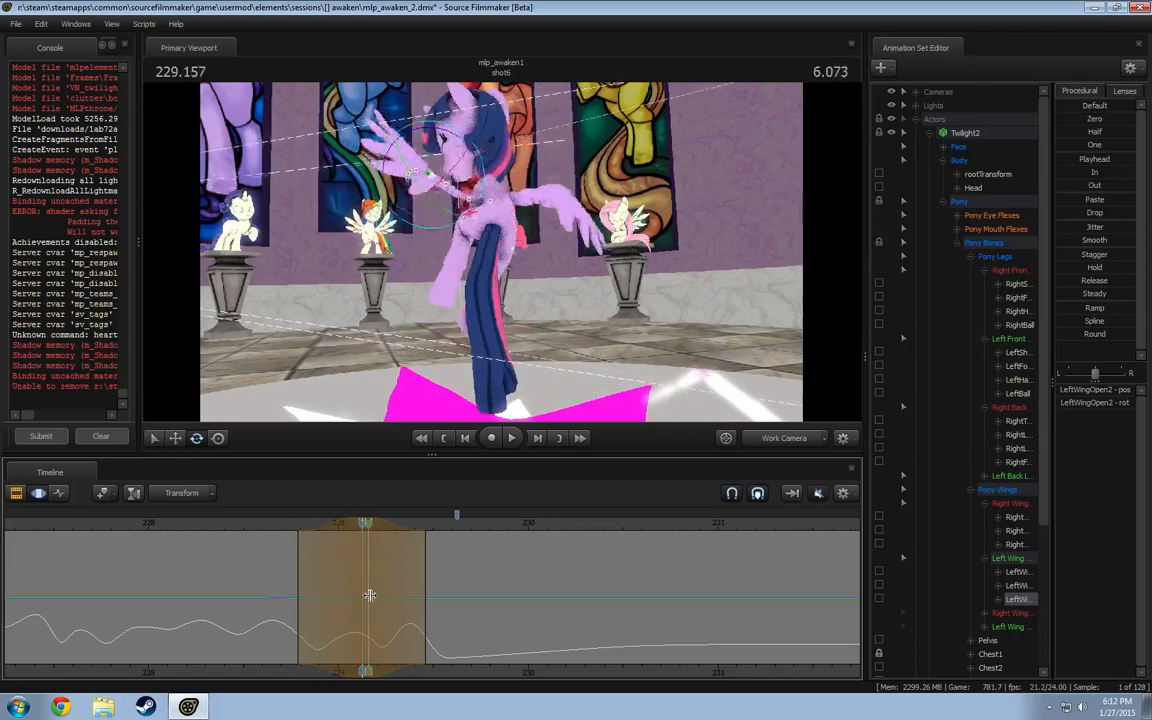
- Play the turn twice from just before 229 seconds to check the left wing motion
click(278, 527)
key(space)
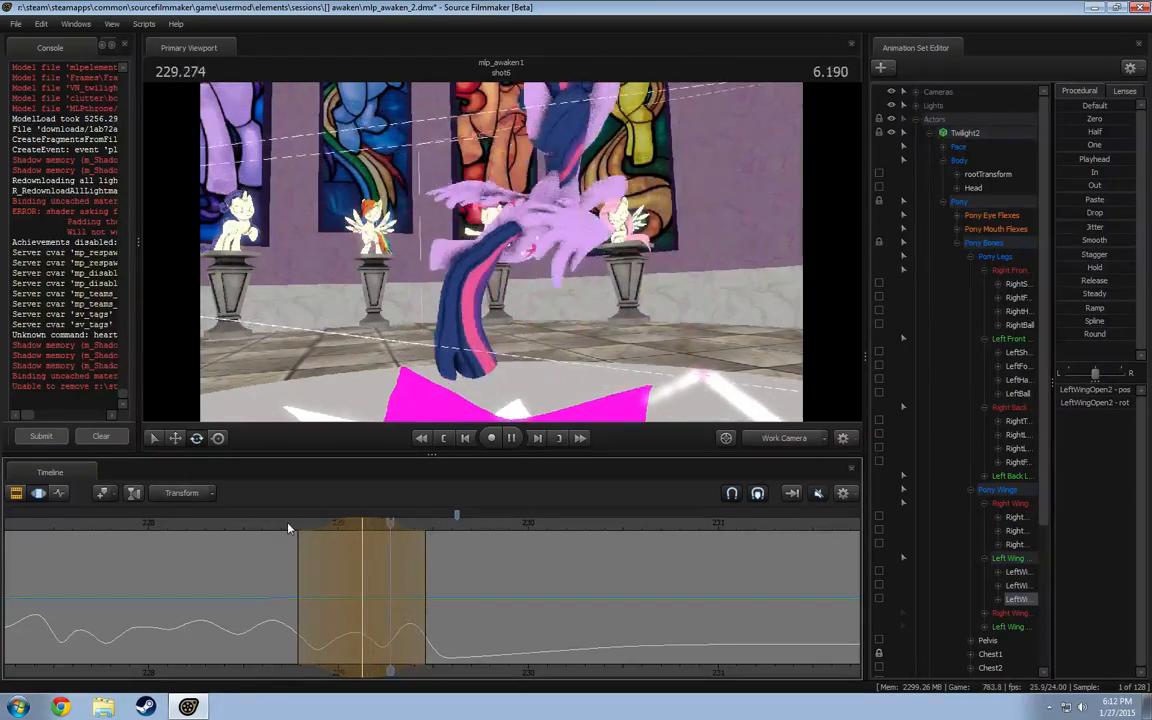
key(space)
click(280, 523)
key(space)
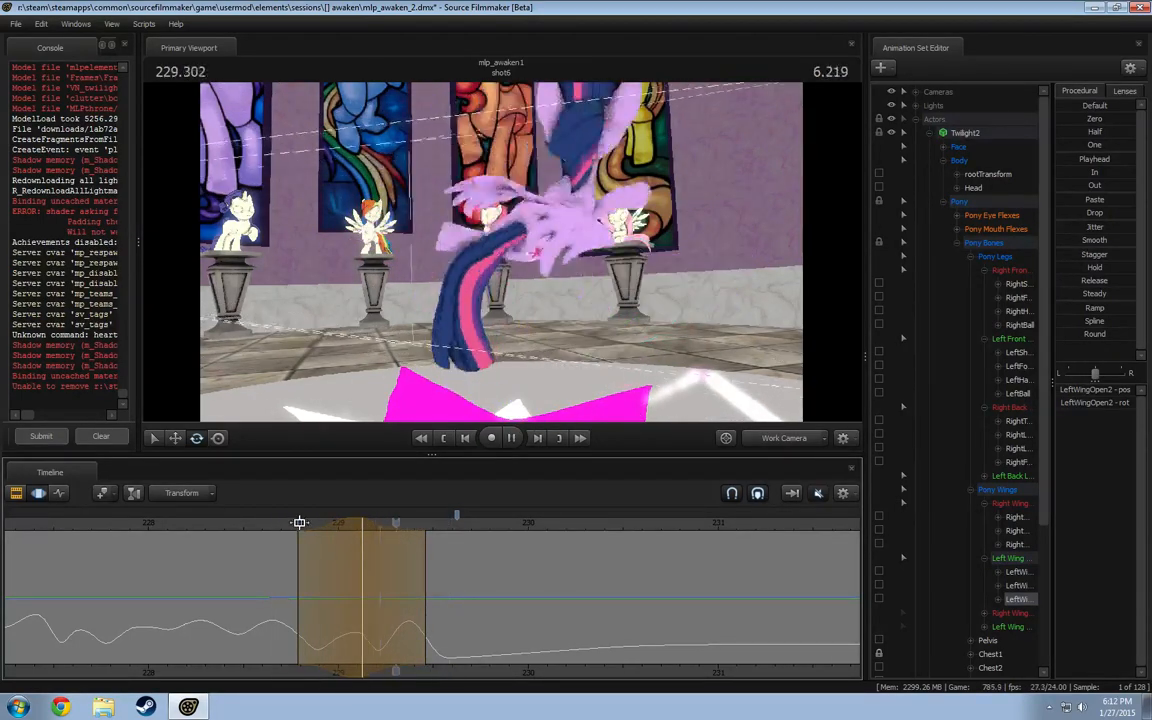
key(space)
- Rotate LeftWingOpen2 at 229.250 seconds and start a new time selection near 229.337 seconds
key(shift)
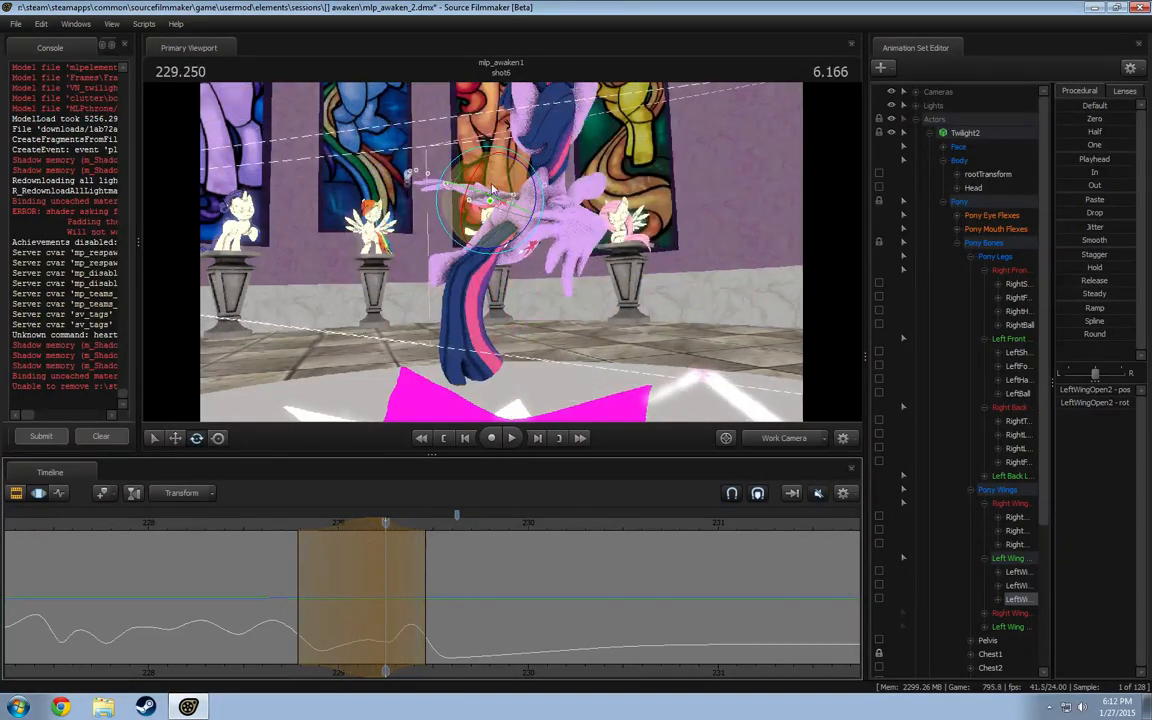
drag(494, 190, 508, 202)
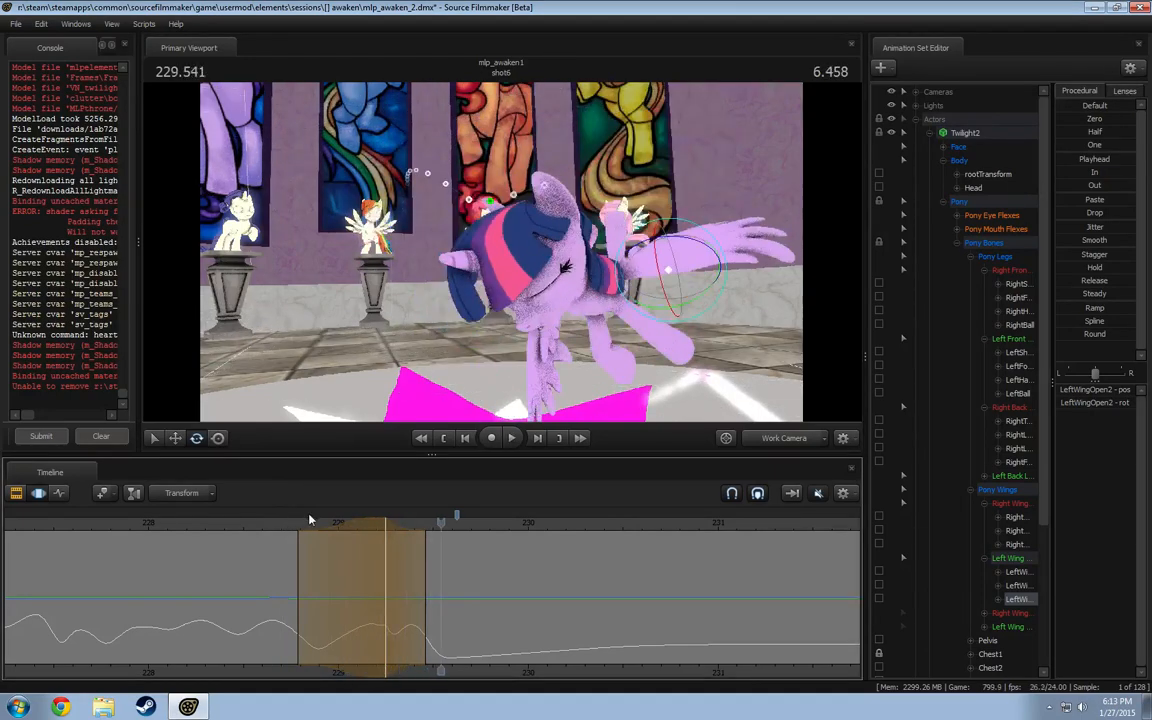
click(401, 566)
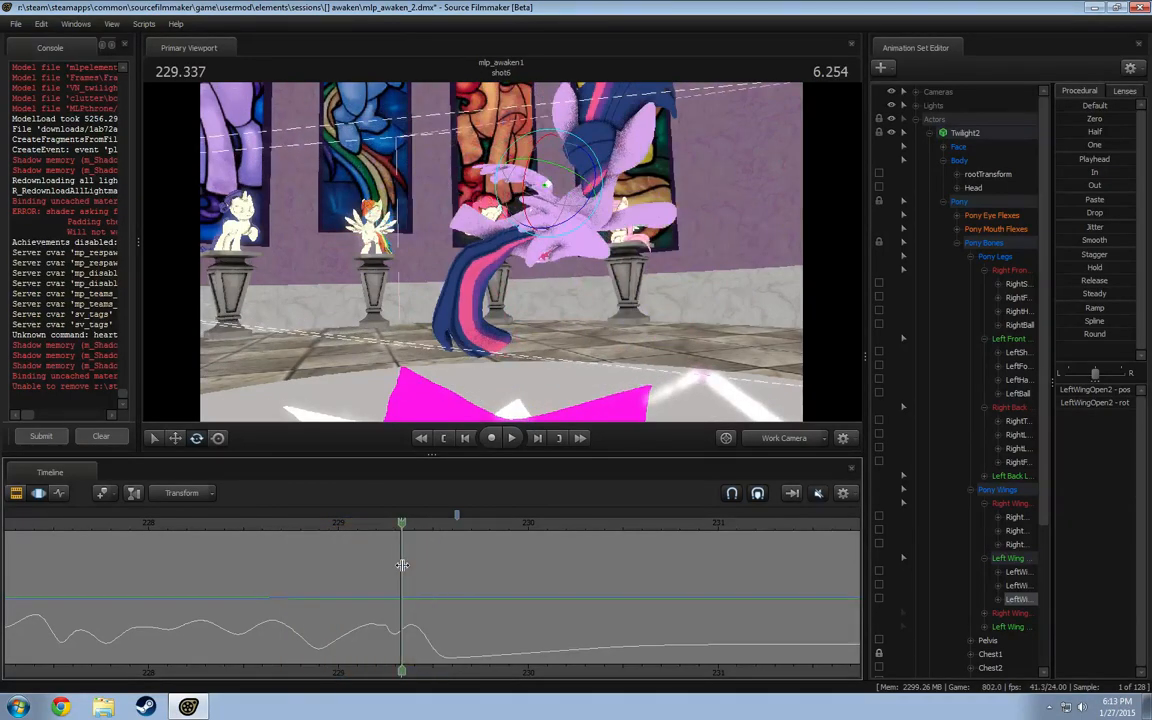
- Apply the Spline procedural to LeftWingOpen2 over a time selection from about 229.17 to 229.29 seconds
shift+drag(370, 585, 393, 585)
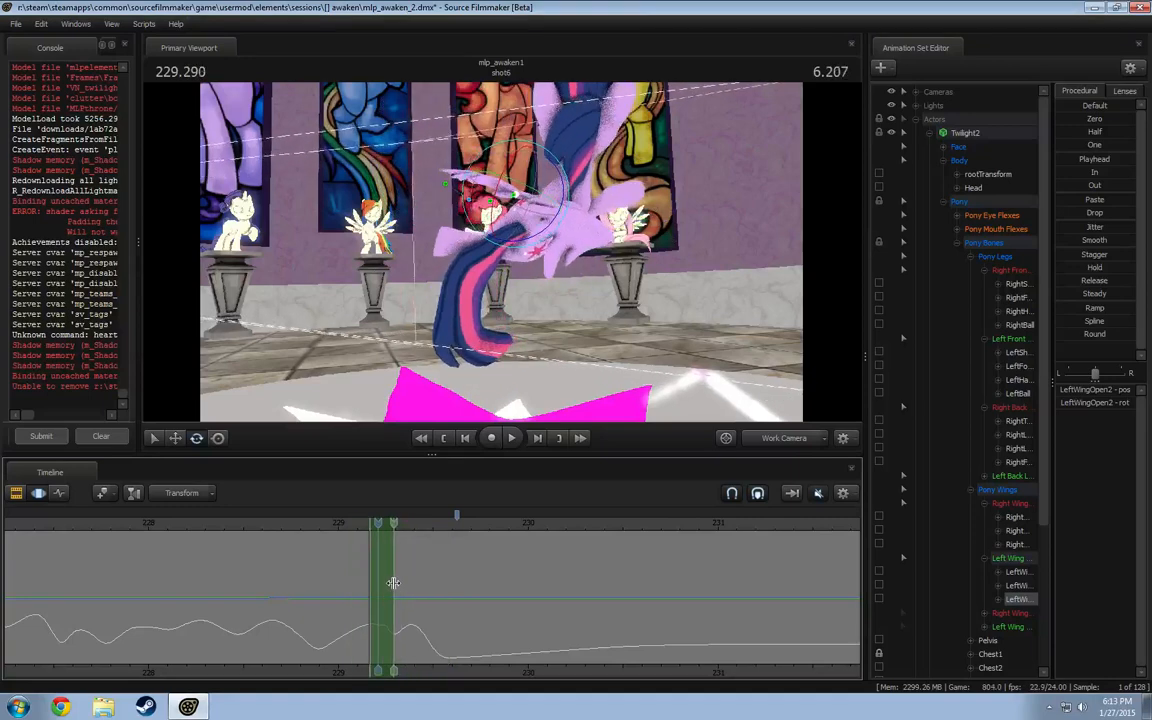
drag(1093, 322, 1125, 322)
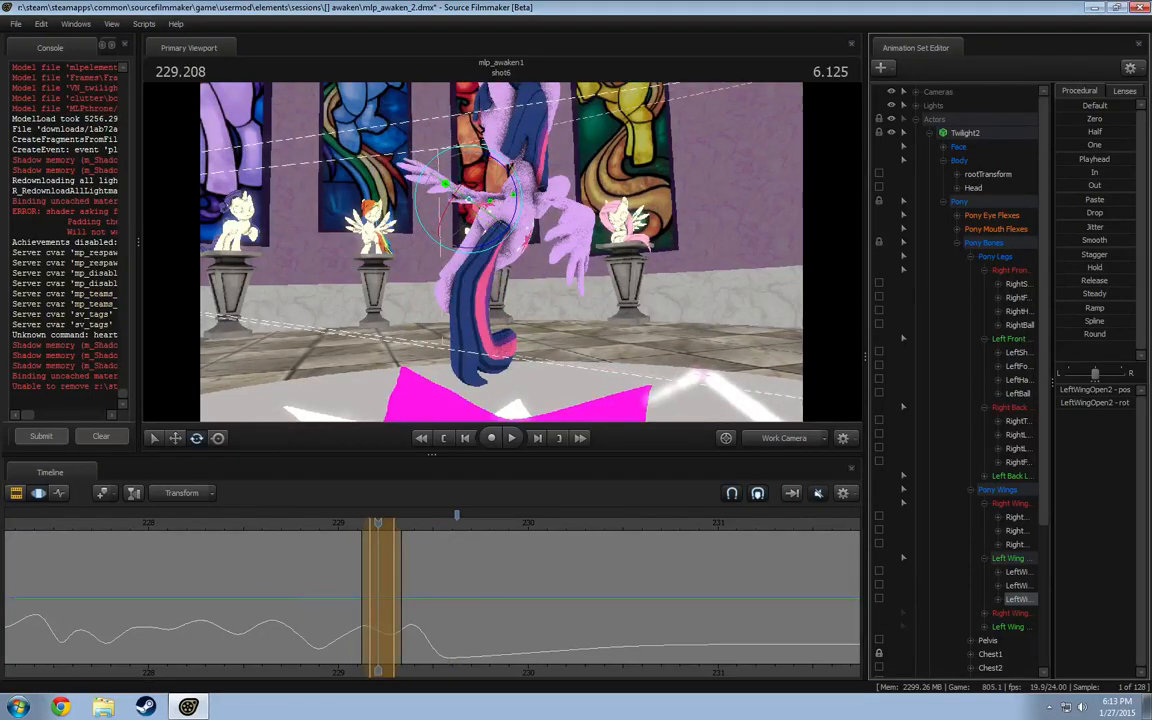
- Rotate LeftWingOpen1 within a time selection centred on 229.291 seconds and play the turn from about 228.916 seconds
shift+click(393, 593)
scroll(393, 593, up, 5)
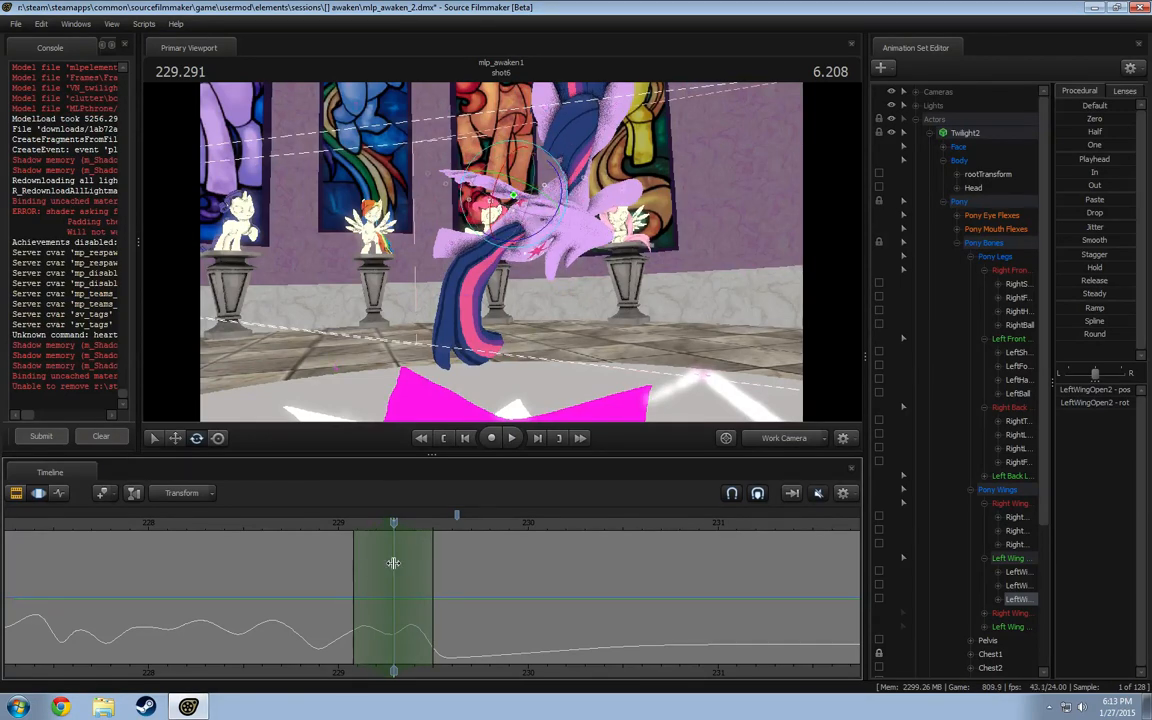
ctrl+click(526, 197)
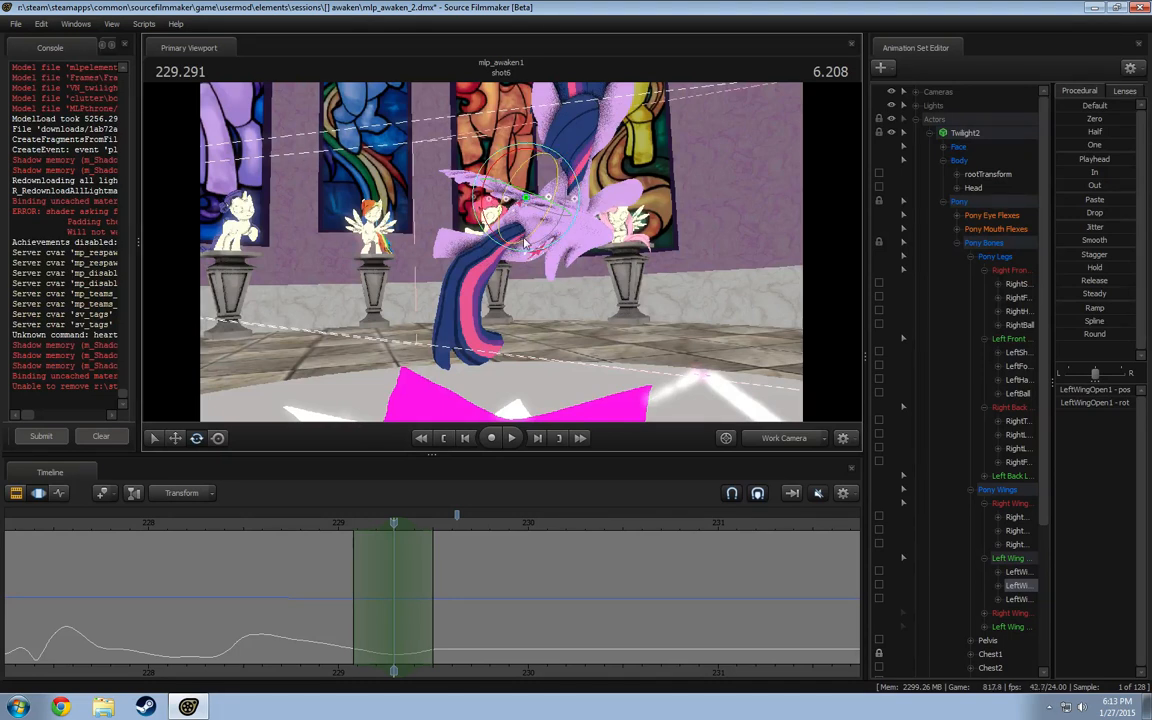
drag(524, 242, 534, 224)
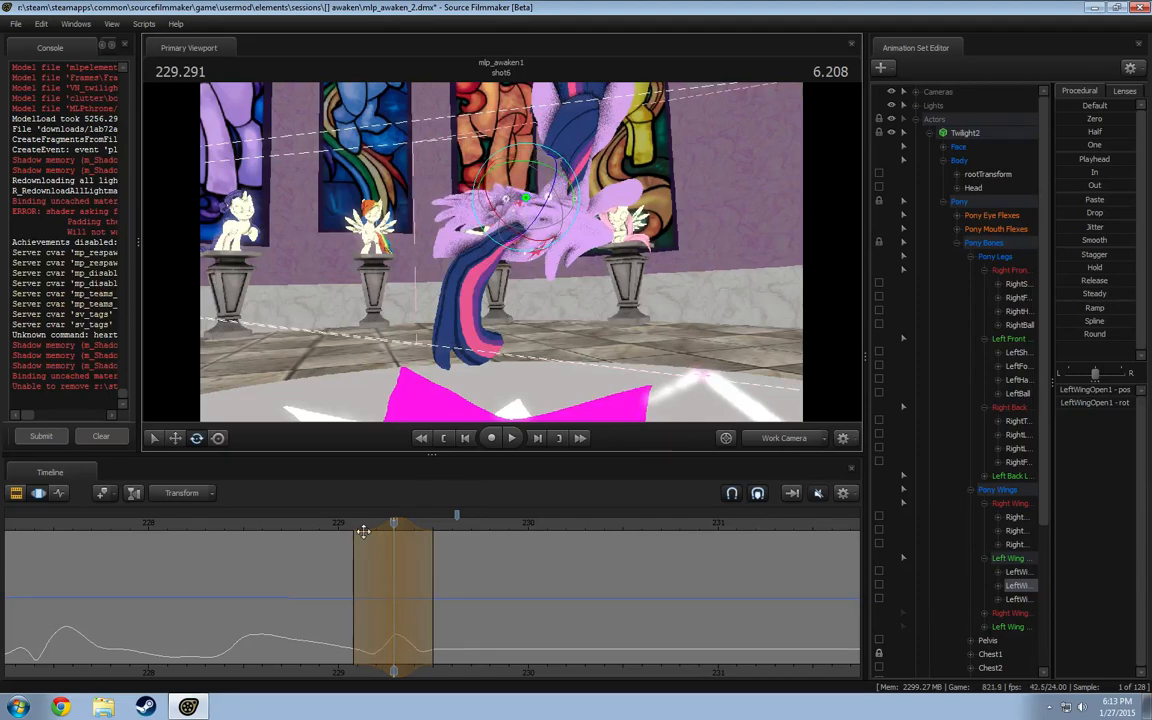
key(shift)
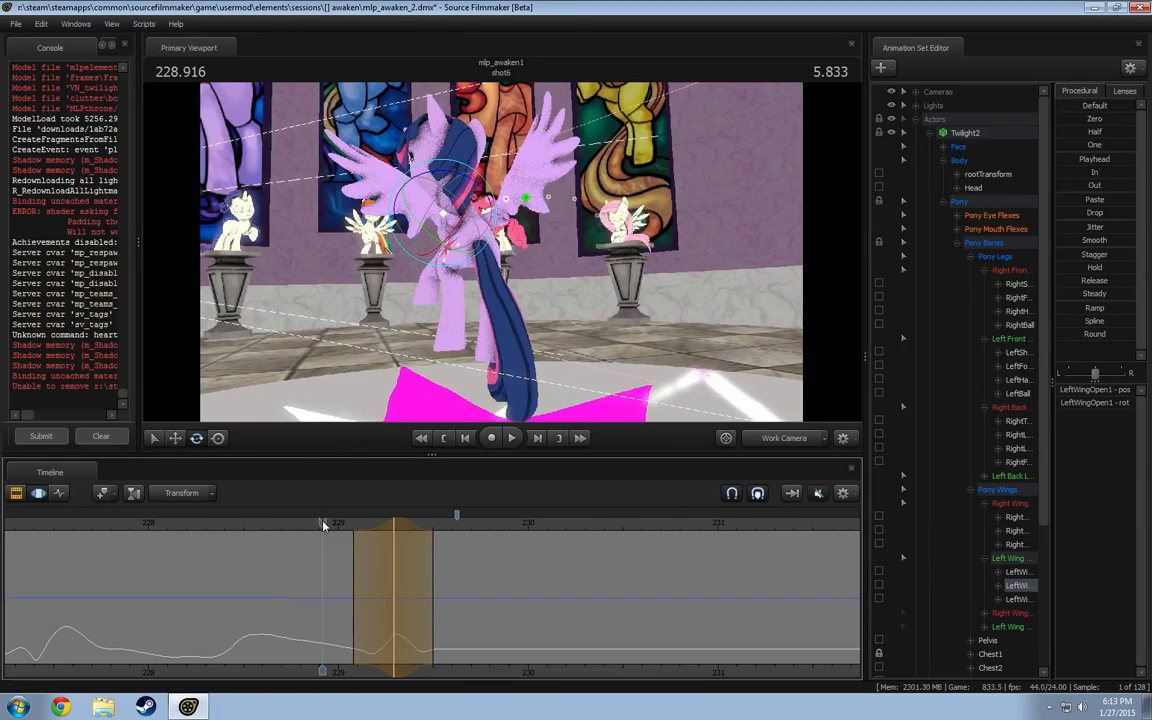
key(space)
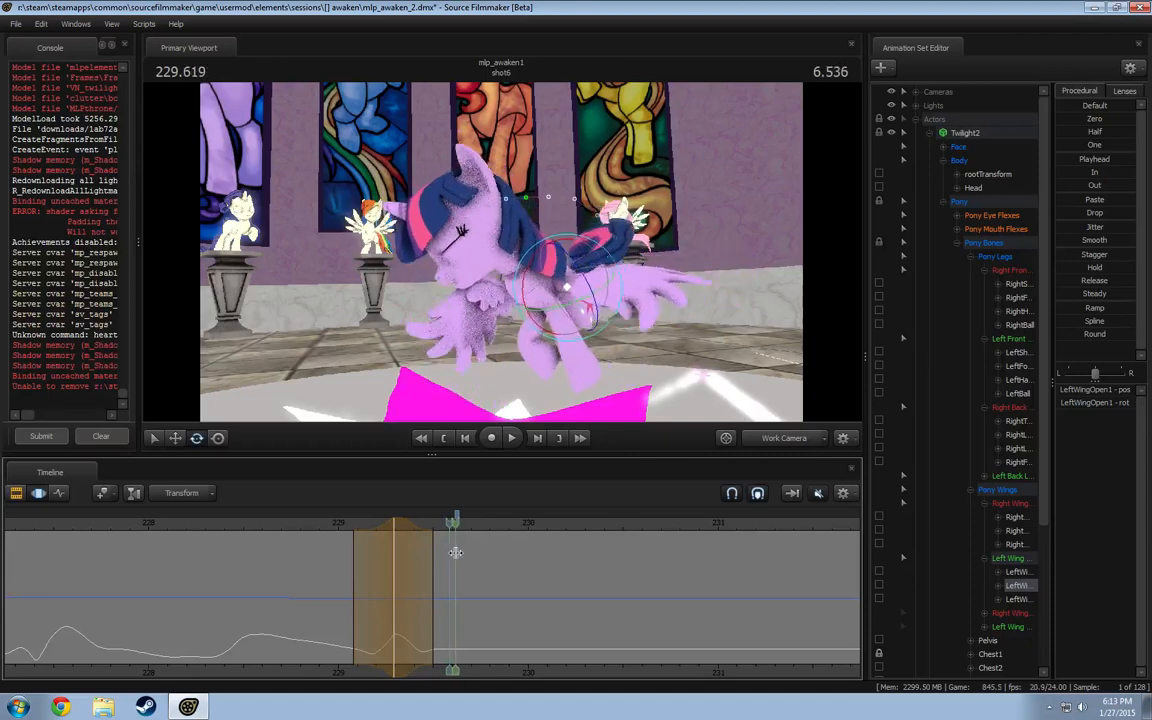
- Try rotating LeftWingOpen2 within a new time selection centred on 229.583 seconds
key(Escape)
scroll(459, 553, up, 4)
click(449, 560)
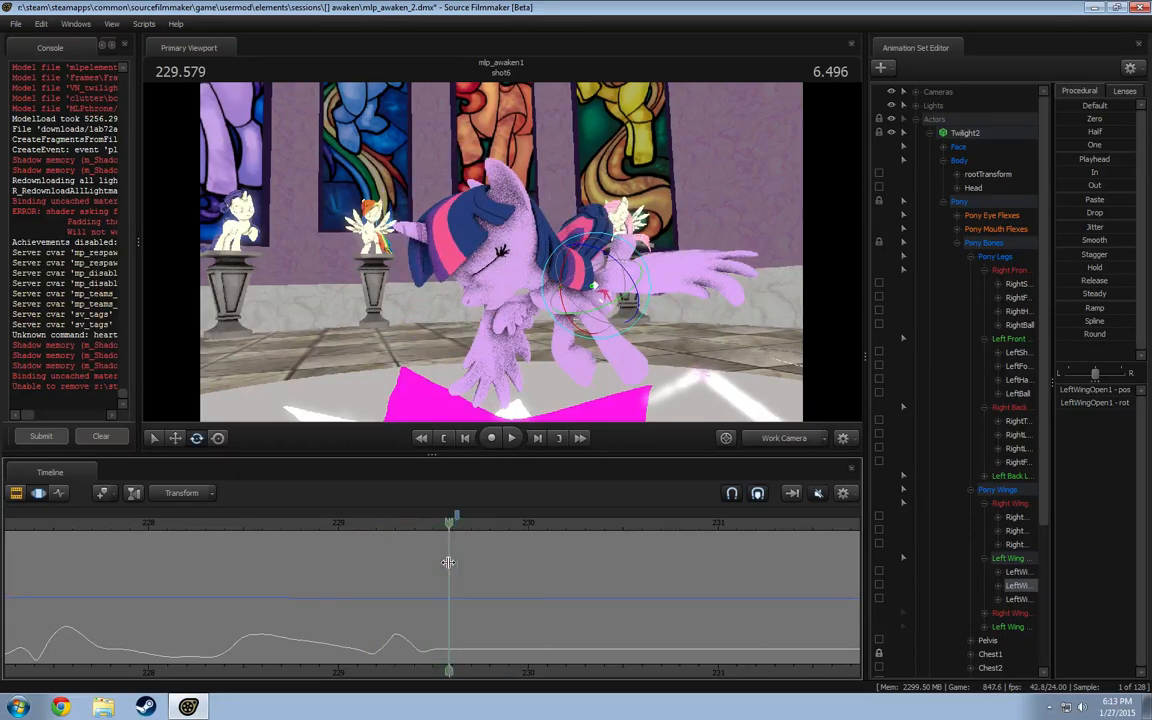
shift+scroll(448, 562, up, 4)
scroll(448, 562, up, 2)
drag(667, 370, 503, 257)
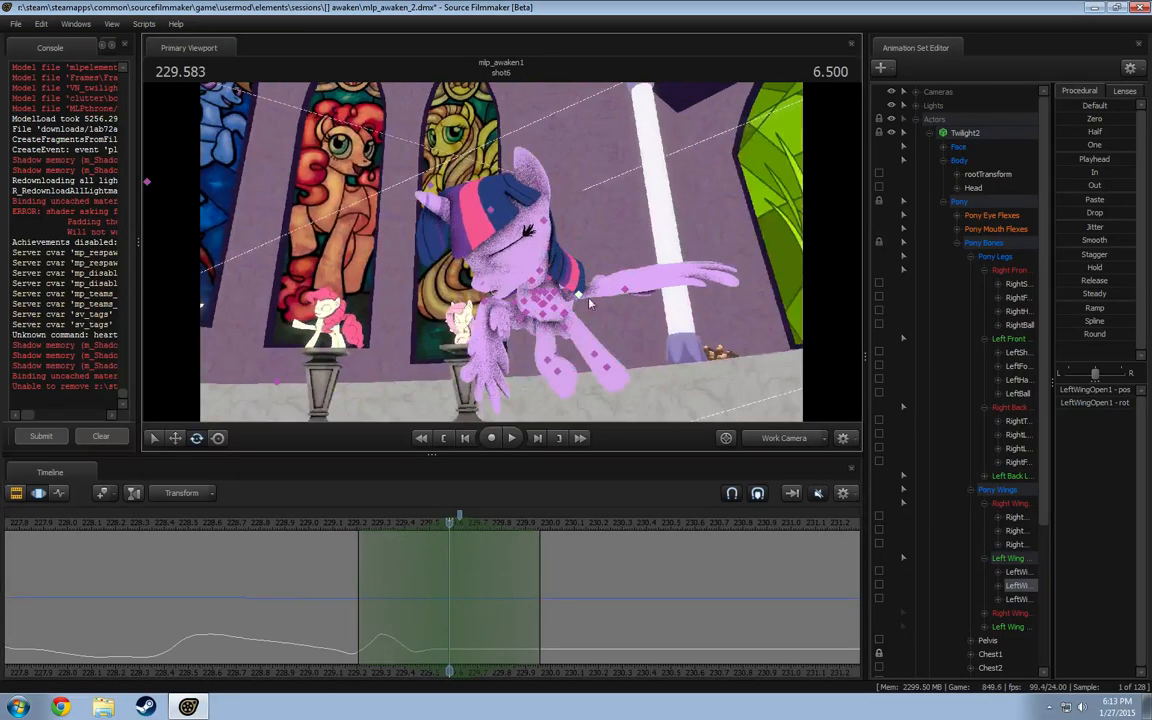
click(622, 290)
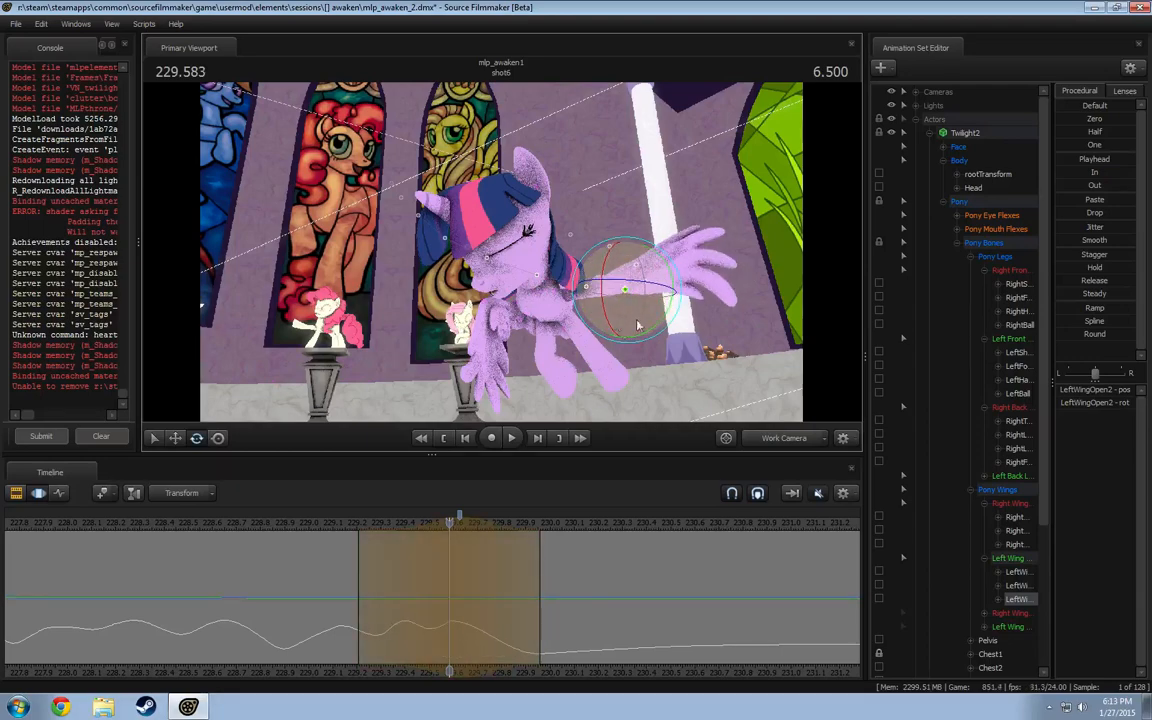
alt+drag(638, 325, 489, 258)
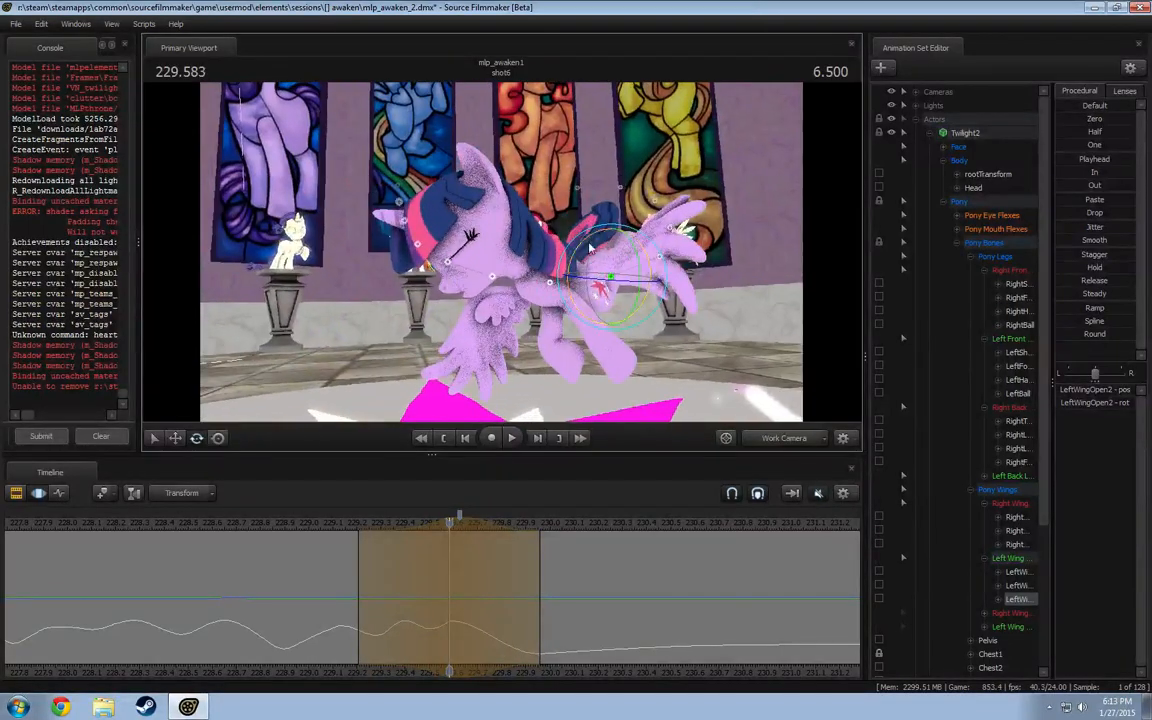
alt+drag(632, 250, 503, 230)
- Narrow the time selection to about 229.33 to 229.75 seconds, centred on 229.541 seconds
mouse_move(309, 605)
mouse_down()
mouse_move(368, 605)
mouse_move(452, 628)
mouse_move(411, 630)
mouse_move(430, 632)
mouse_up()
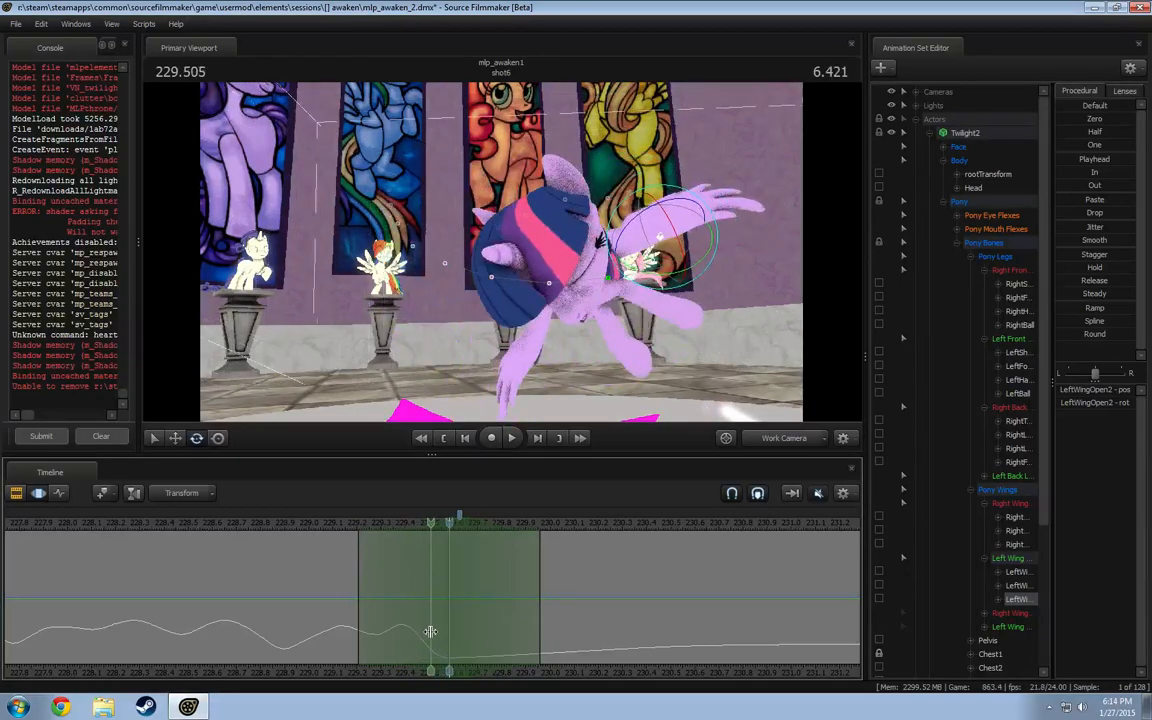
shift+click(430, 632)
shift+scroll(430, 632, up, 6)
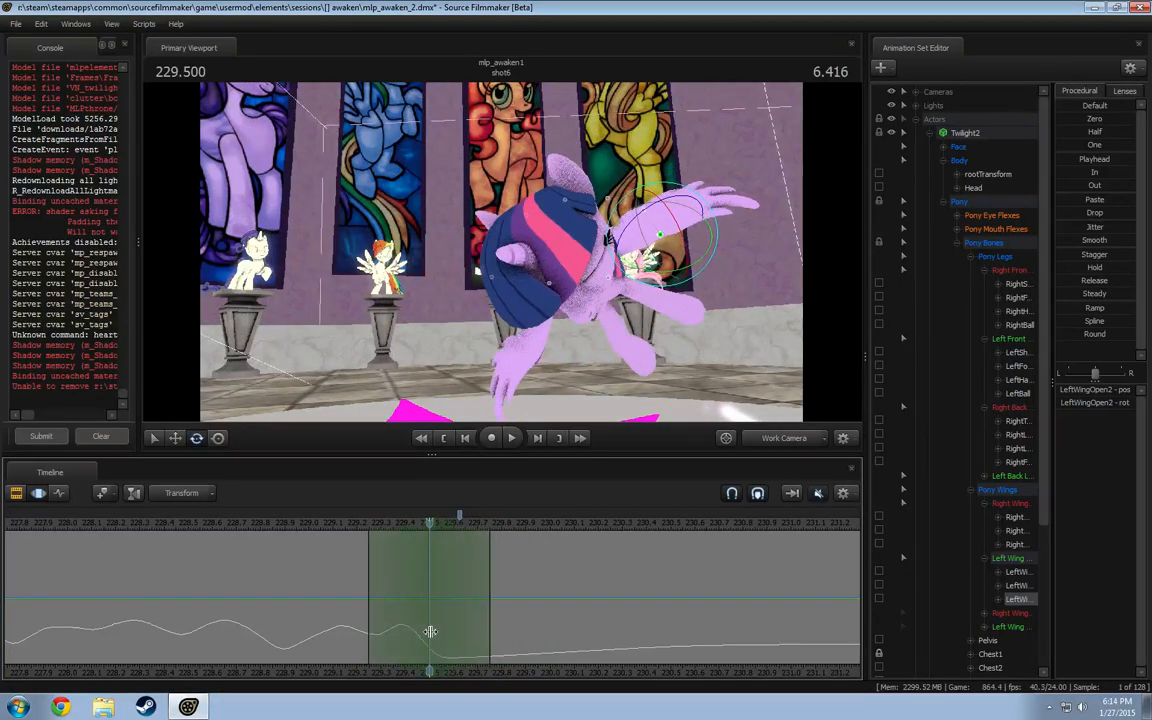
click(599, 252)
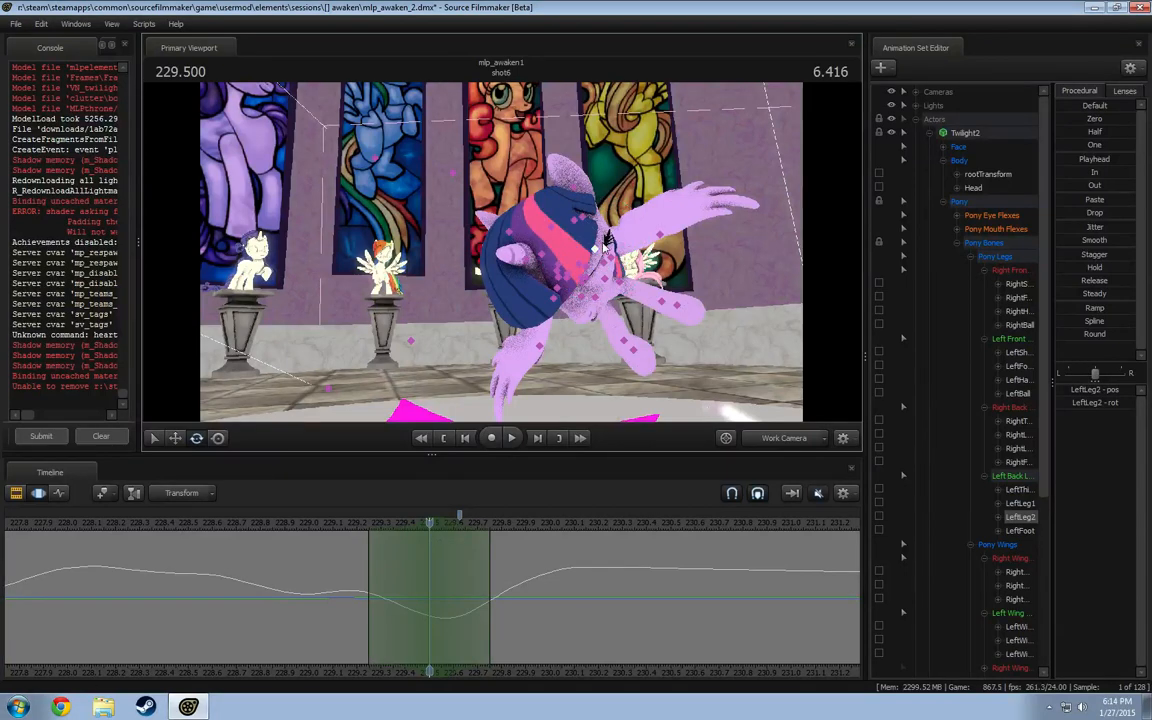
drag(390, 568, 430, 571)
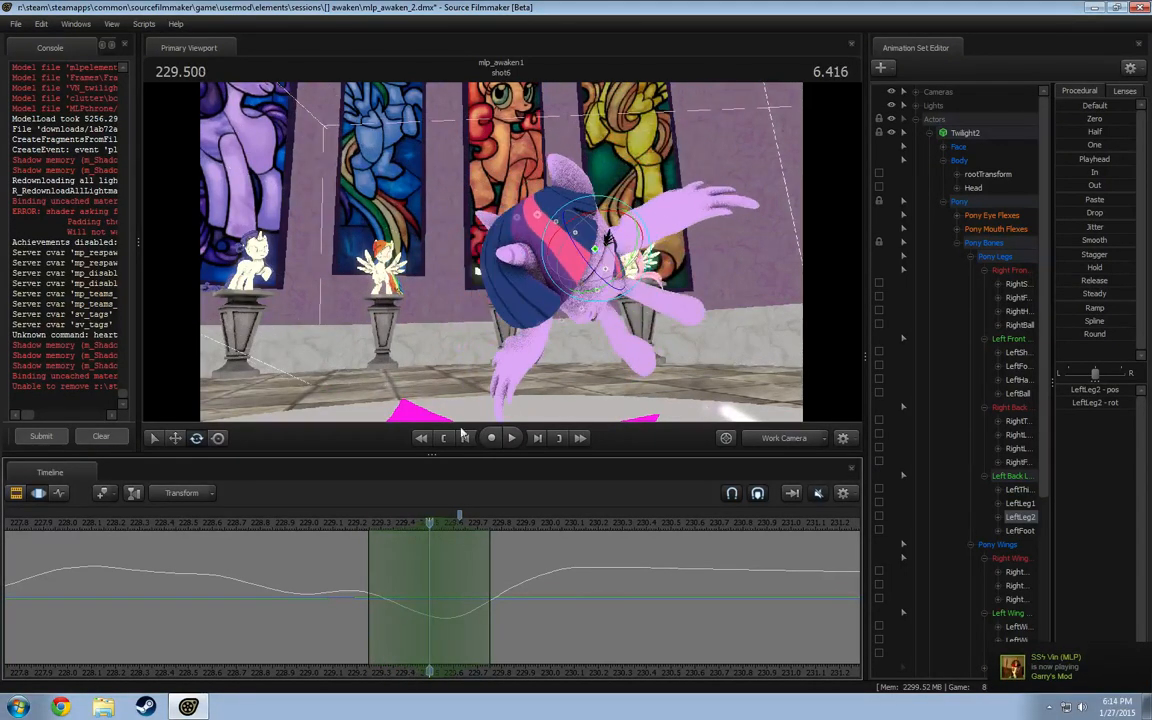
drag(368, 534, 402, 531)
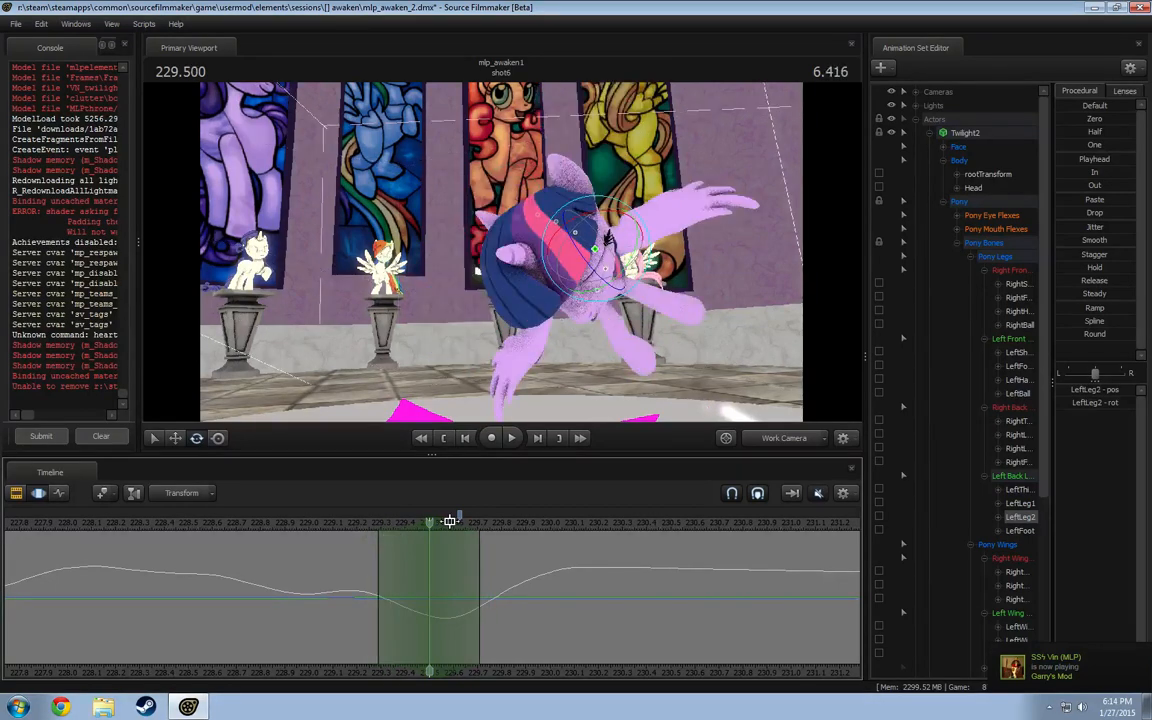
key(Right)
key(Left)
key(Right)
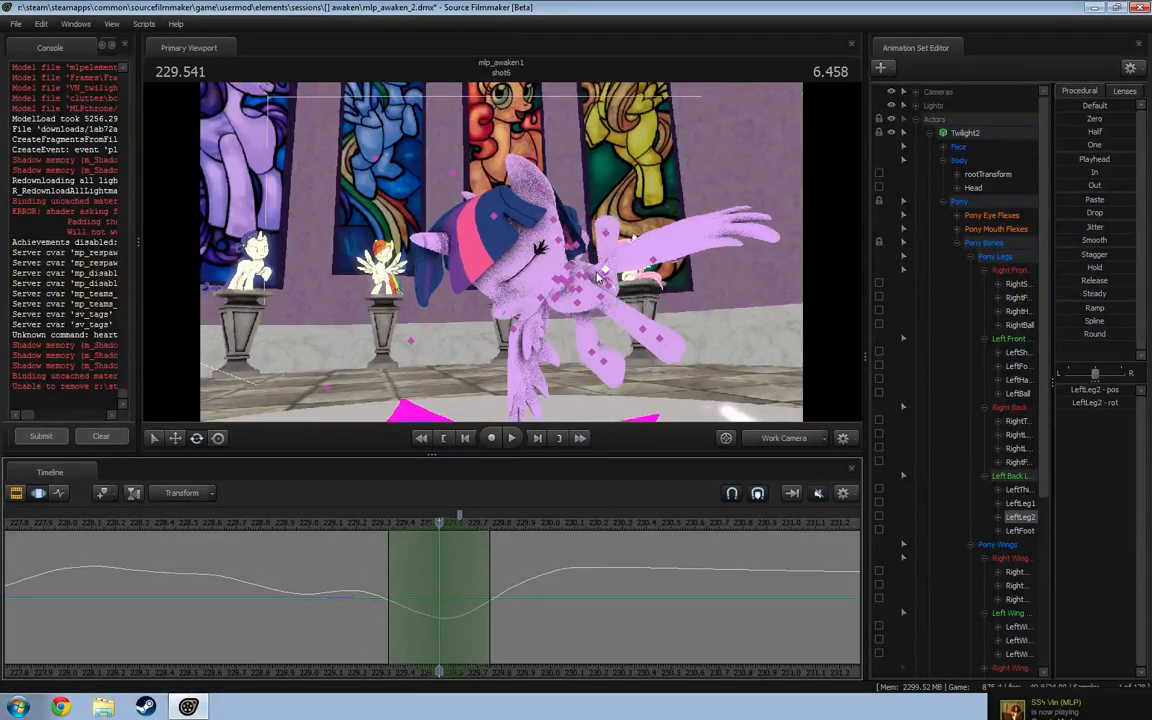
- Rotate LeftWingOpen2 and LeftWingOpen1 at 229.541 seconds to raise the left wing
click(583, 278)
drag(604, 260, 623, 213)
click(603, 270)
click(632, 222)
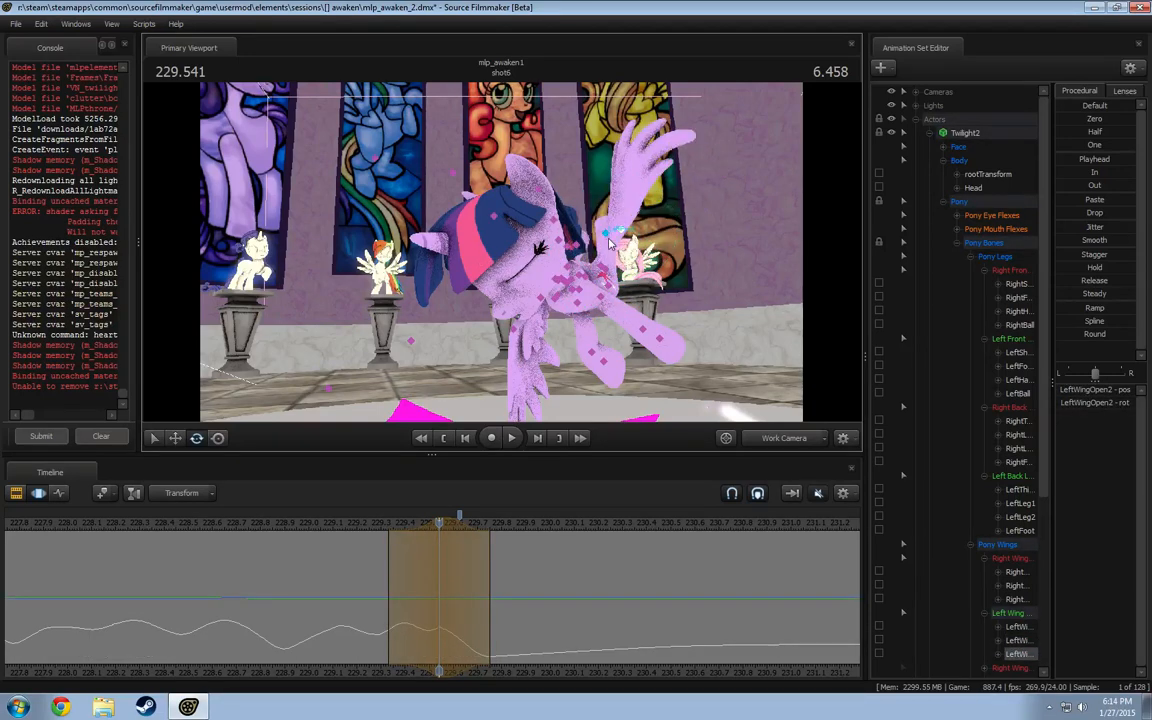
click(605, 271)
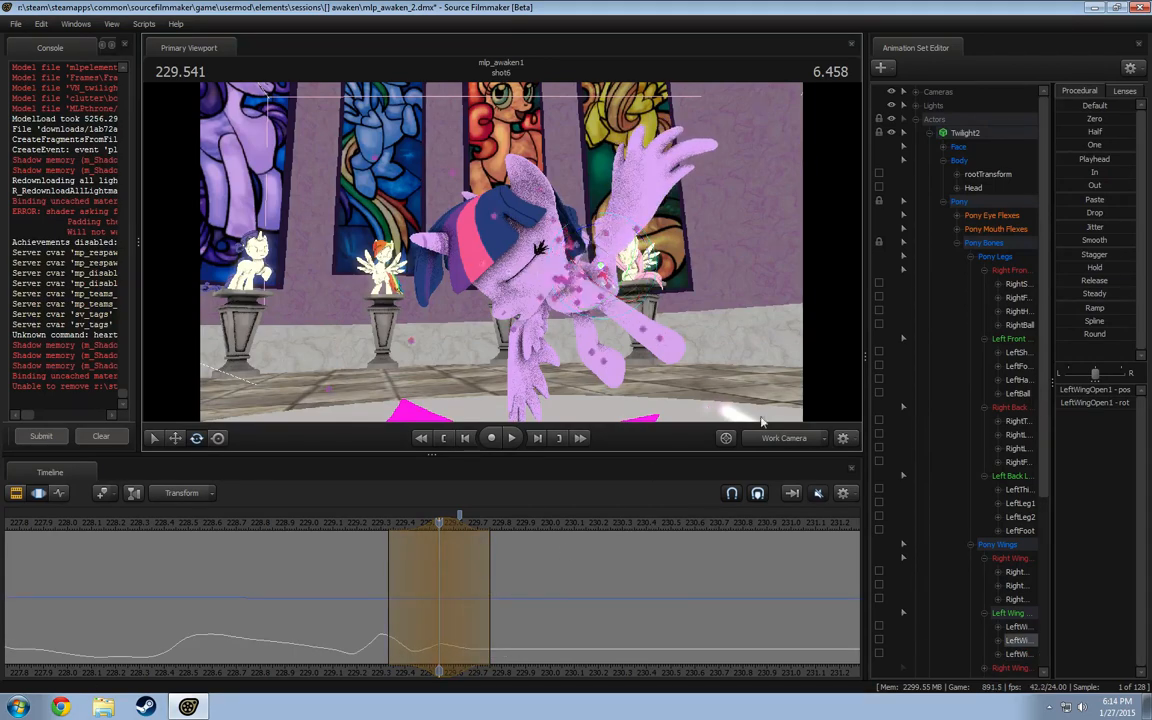
alt+drag(762, 422, 625, 441)
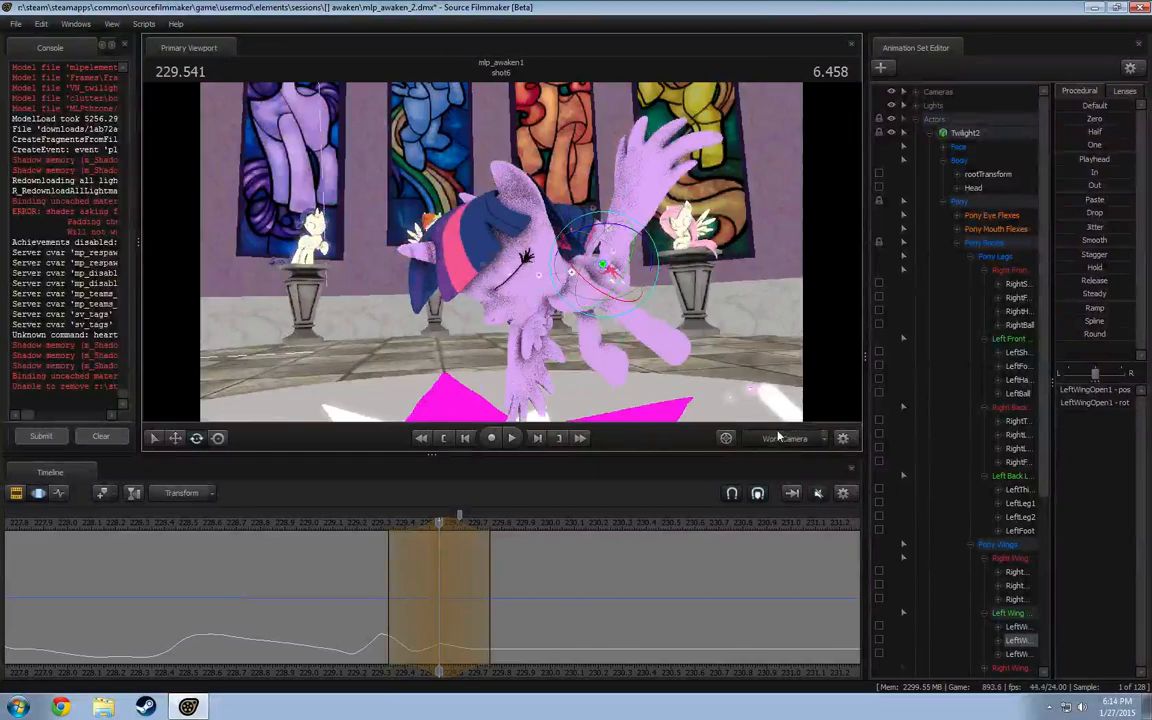
- Check the pose through camera5, centre the time selection on 229.666 seconds, and return to the work camera
click(778, 435)
drag(439, 589, 467, 602)
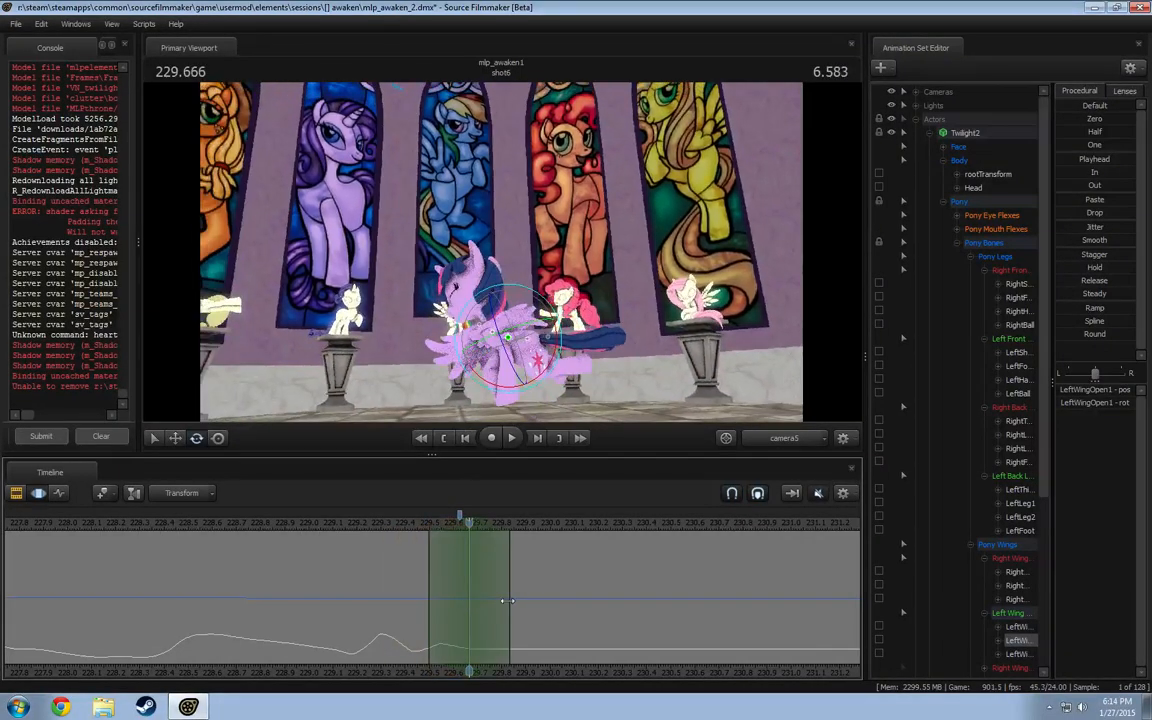
click(508, 601)
click(787, 440)
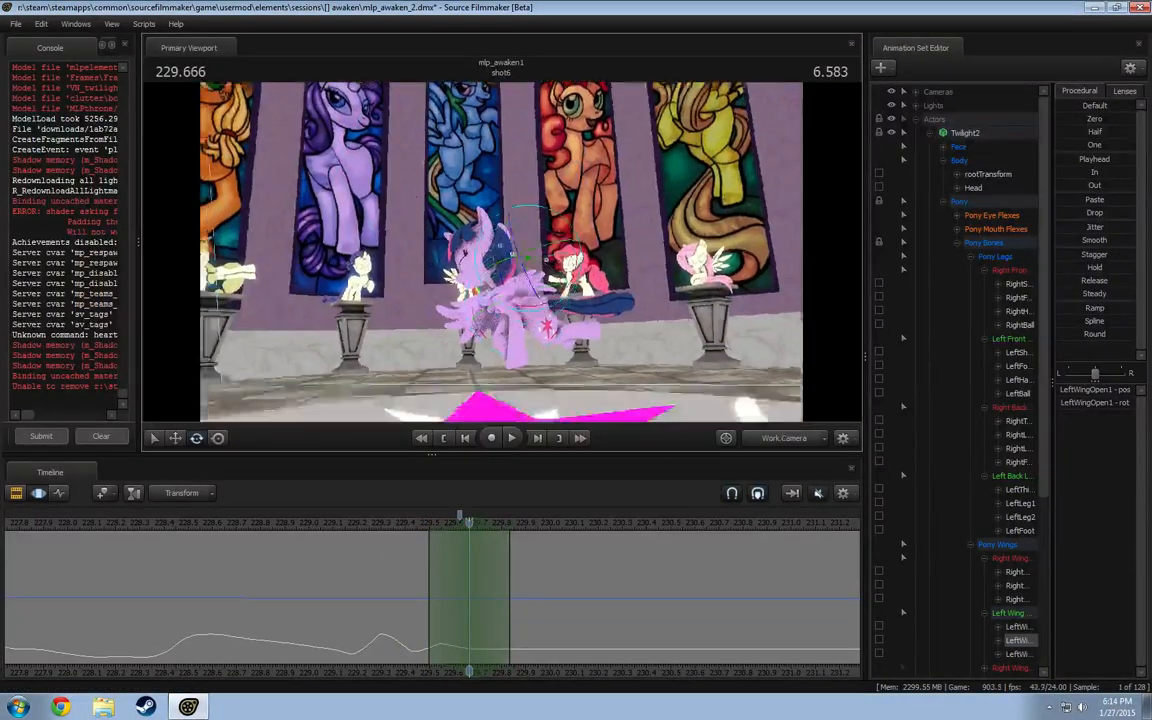
- Rotate LeftWingOpen and LeftWingOpen1 at 229.666 seconds to lower the left wing
drag(500, 250, 600, 265)
key(w)
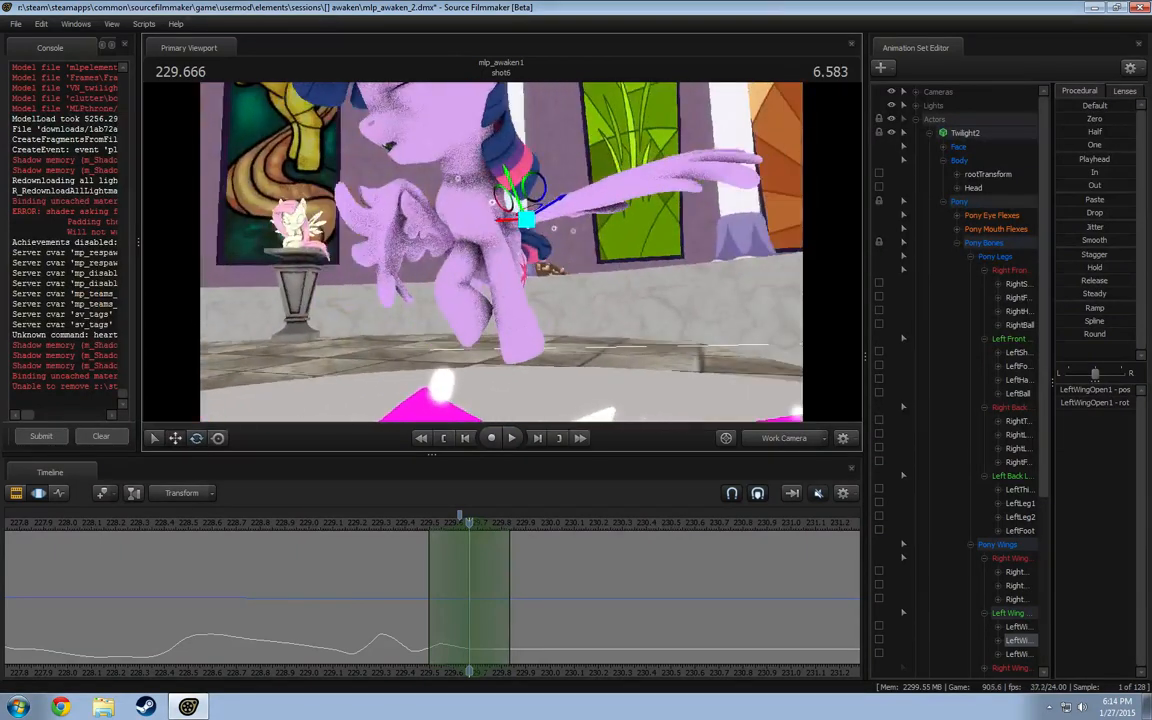
ctrl+click(502, 221)
key(e)
mouse_move(534, 235)
mouse_down()
mouse_move(540, 212)
mouse_move(560, 228)
mouse_move(560, 258)
mouse_move(525, 229)
mouse_up()
ctrl+click(526, 217)
ctrl+click(509, 214)
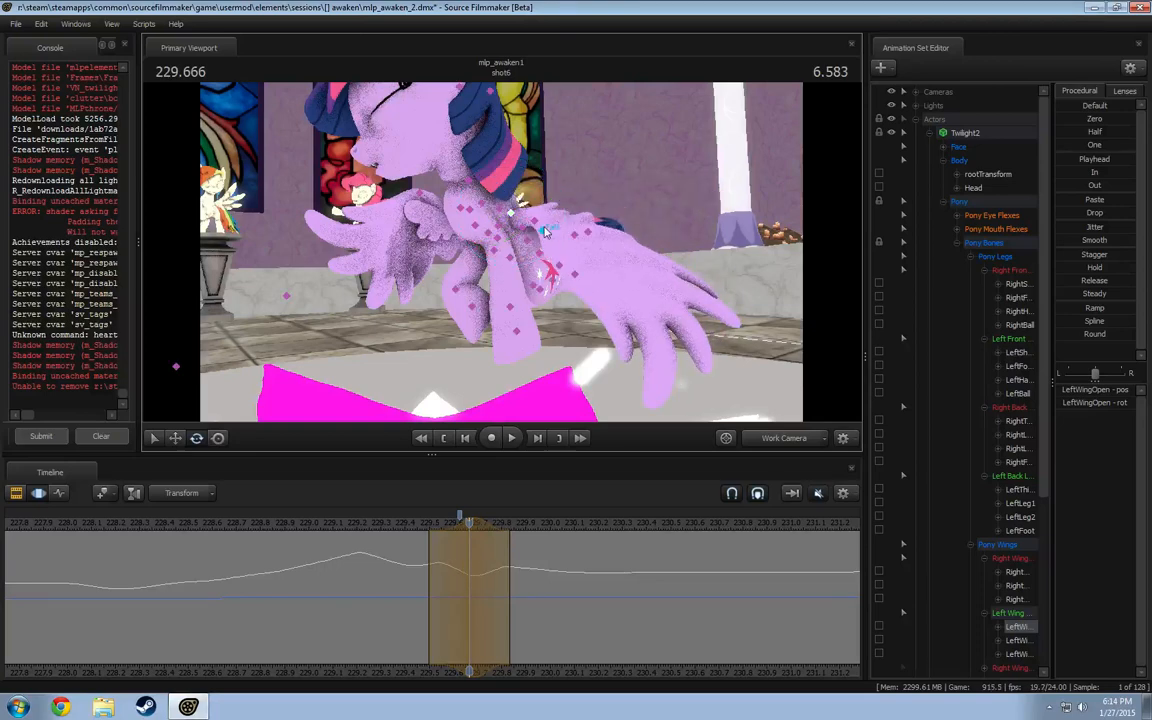
- Fine-tune the rotation of LeftWingOpen1 and rotate LeftWingOpen2 at 229.666 seconds
ctrl+click(541, 233)
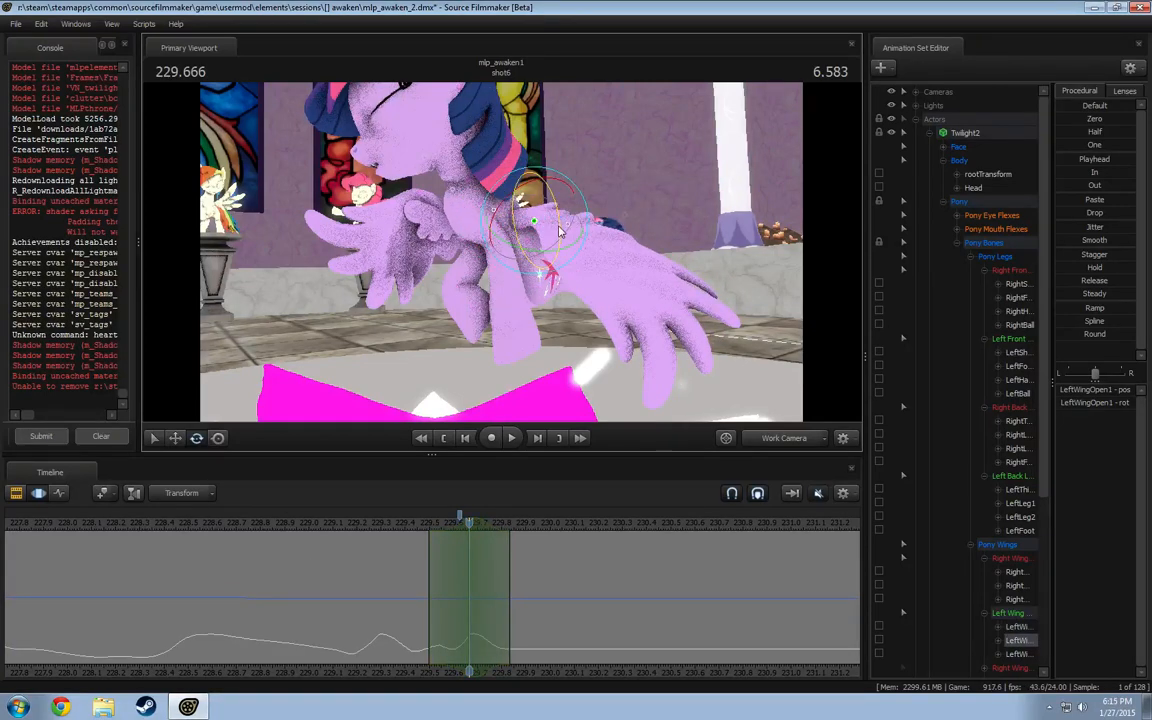
mouse_move(560, 230)
mouse_down()
mouse_move(567, 224)
mouse_move(575, 248)
mouse_move(590, 240)
mouse_move(611, 292)
mouse_move(595, 267)
mouse_move(558, 259)
mouse_move(562, 236)
mouse_up()
ctrl+click(583, 266)
alt+drag(562, 236, 480, 238)
- Play the turn repeatedly in the work camera and through camera5 to check the left wing motion
drag(393, 602, 450, 584)
key(space)
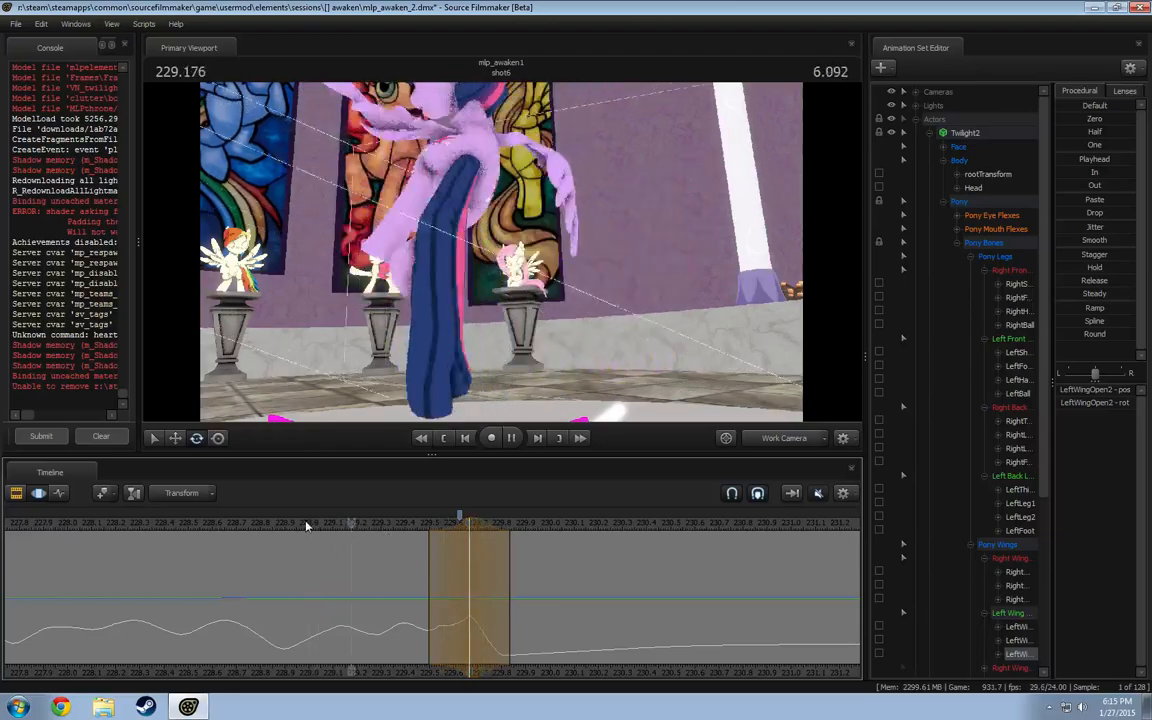
key(space)
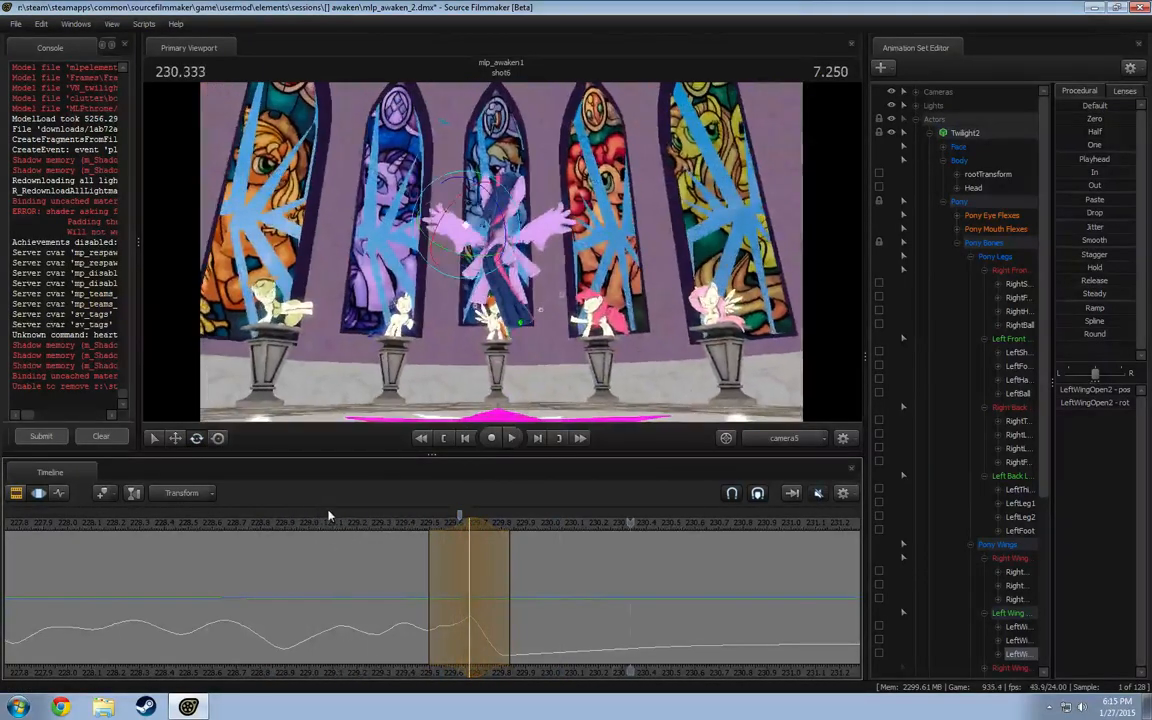
key(space)
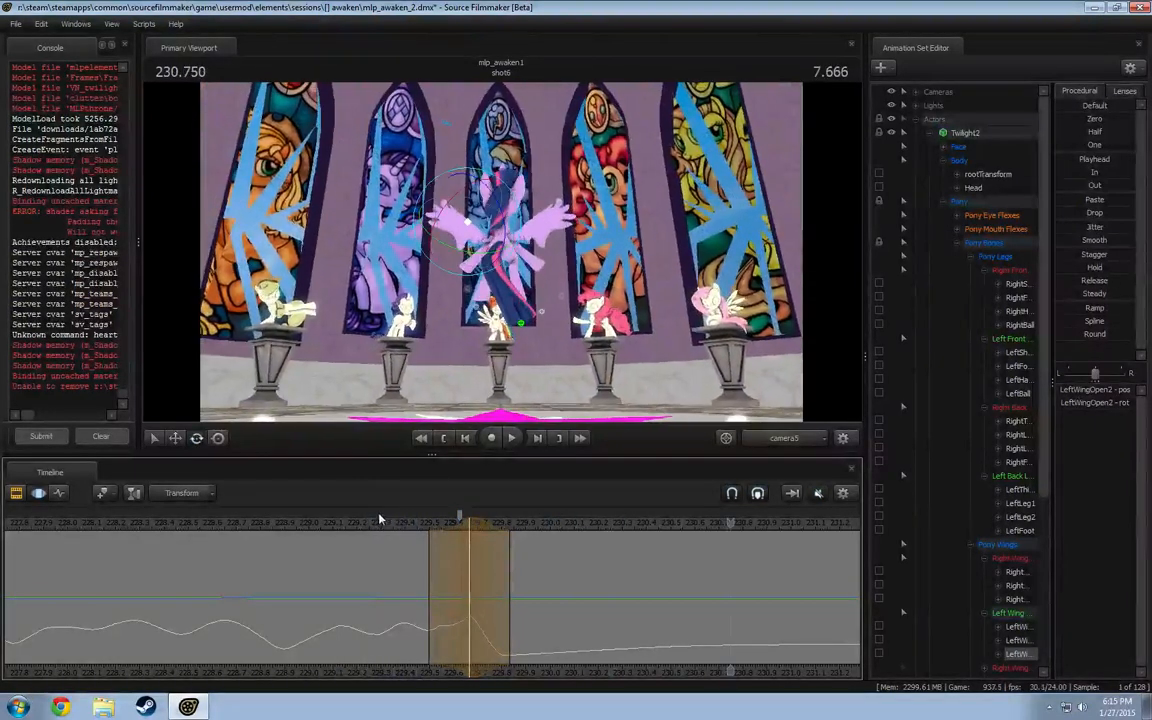
mouse_move(403, 537)
mouse_down()
mouse_move(504, 586)
mouse_move(409, 540)
mouse_up()
key(space)
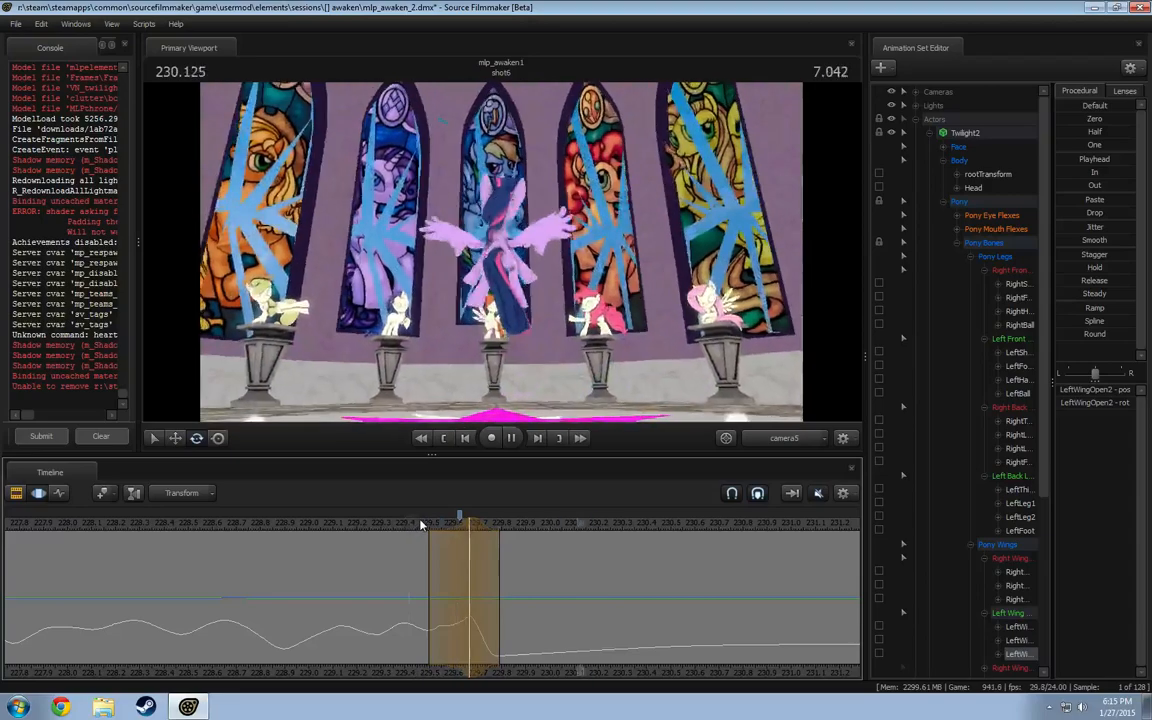
key(space)
- Clear the old time selection and make a short new one at about 229.791 seconds
drag(425, 536, 493, 595)
key(Escape)
shift+scroll(494, 596, up, 5)
shift+scroll(494, 596, down, 1)
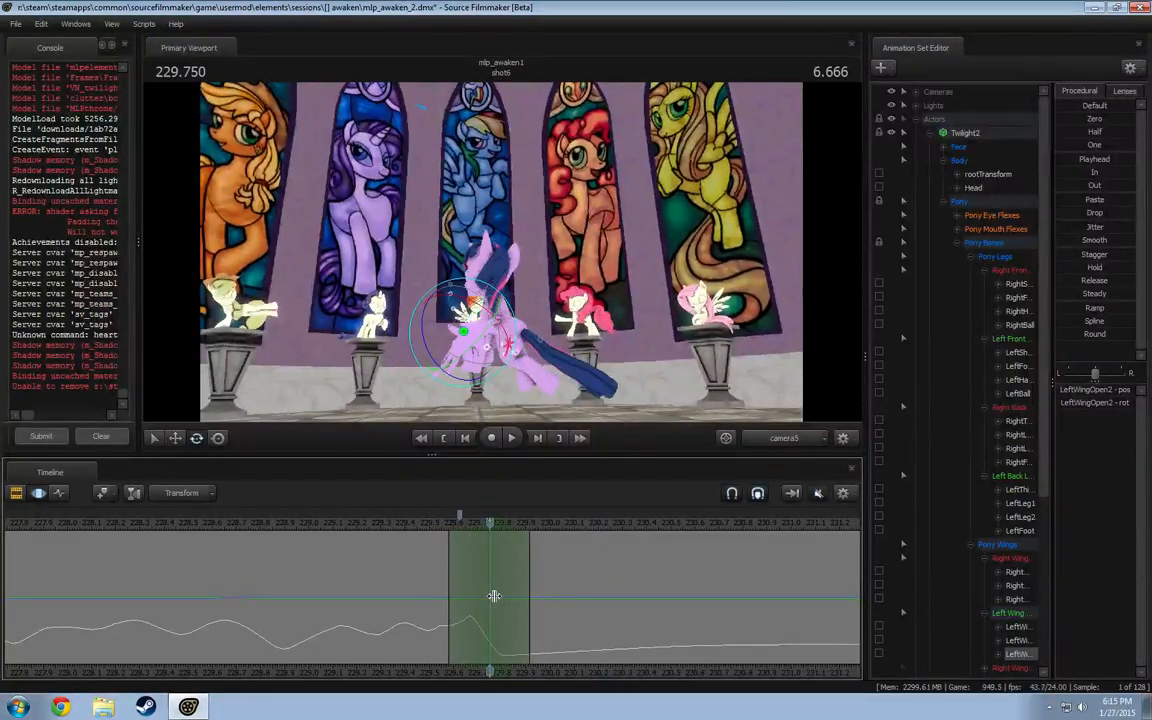
drag(508, 593, 498, 596)
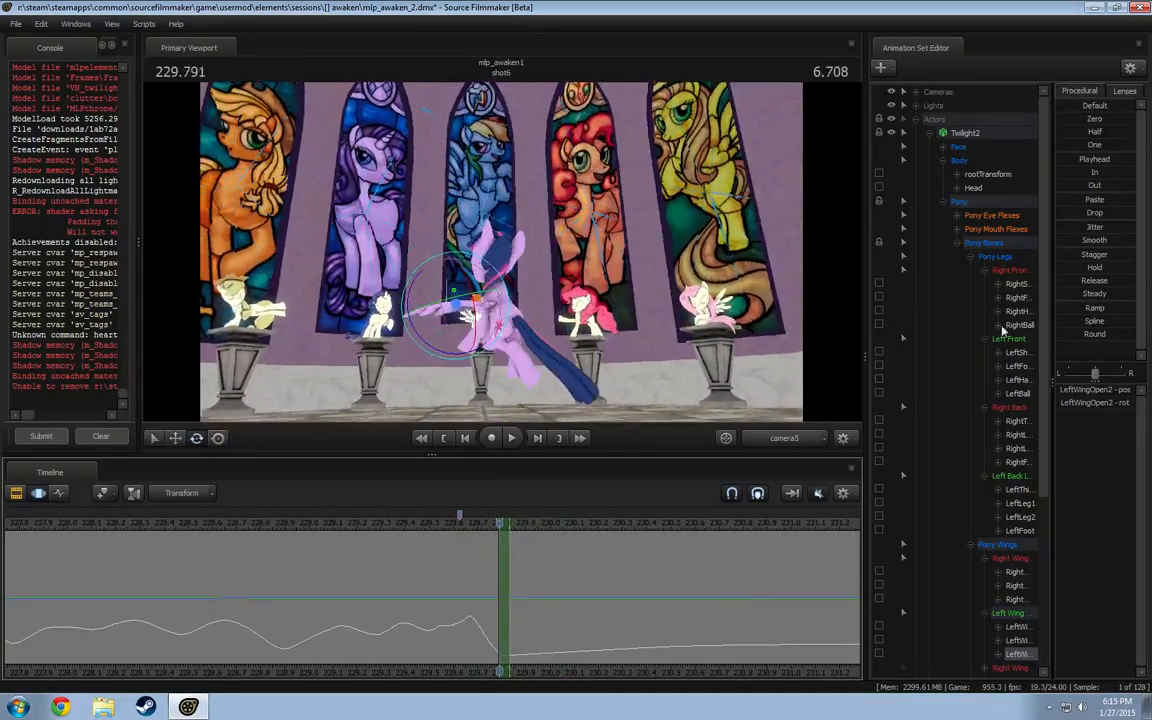
- Retime the Left Wing group's motion from about 229.12 to 229.79 seconds so it ends near 229.75 seconds, and play it back
click(1022, 613)
scroll(505, 613, up, 2)
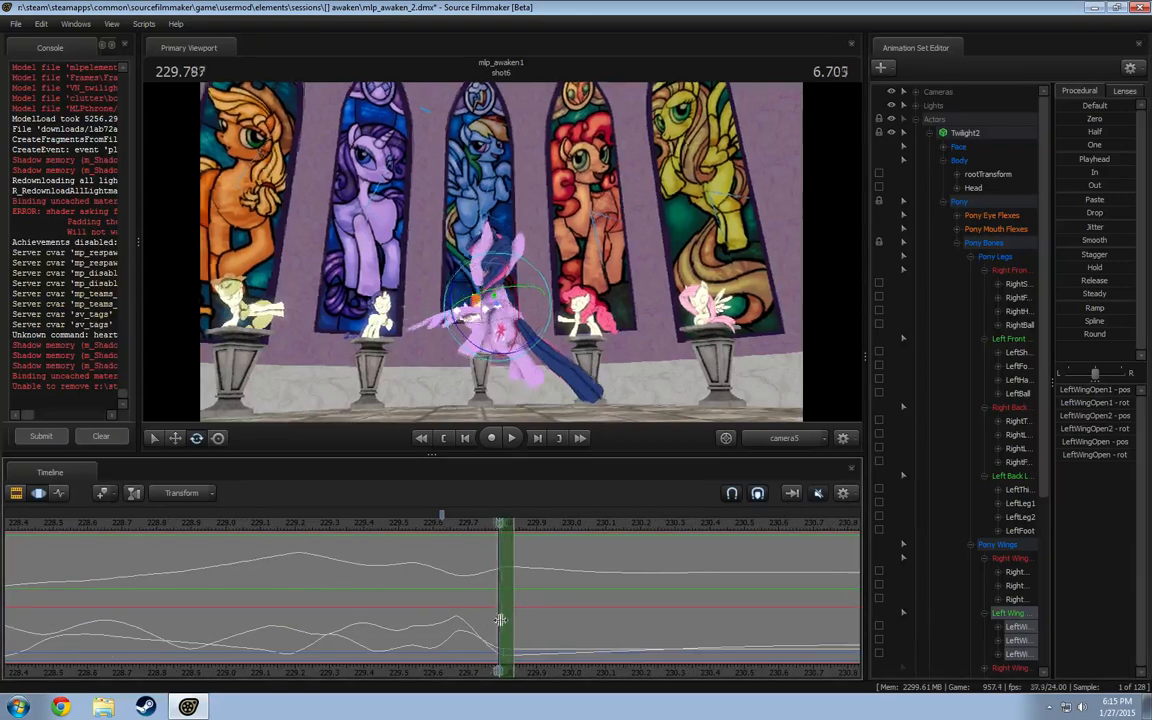
shift+drag(503, 616, 269, 630)
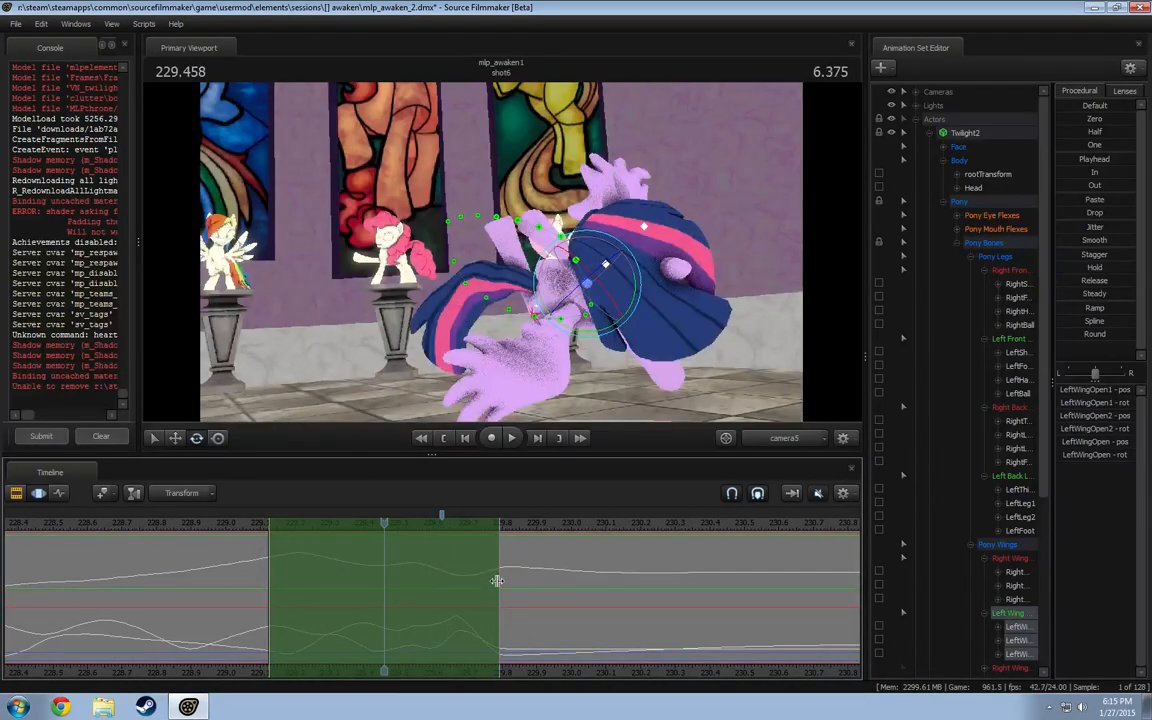
drag(497, 580, 485, 584)
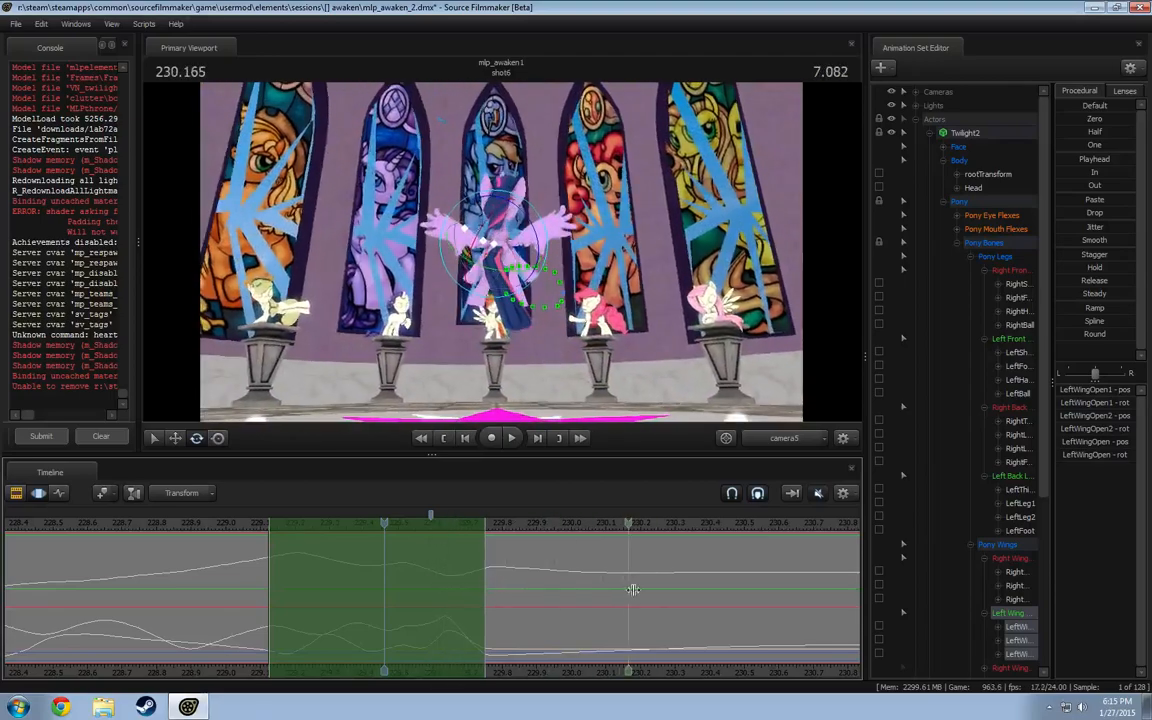
key(space)
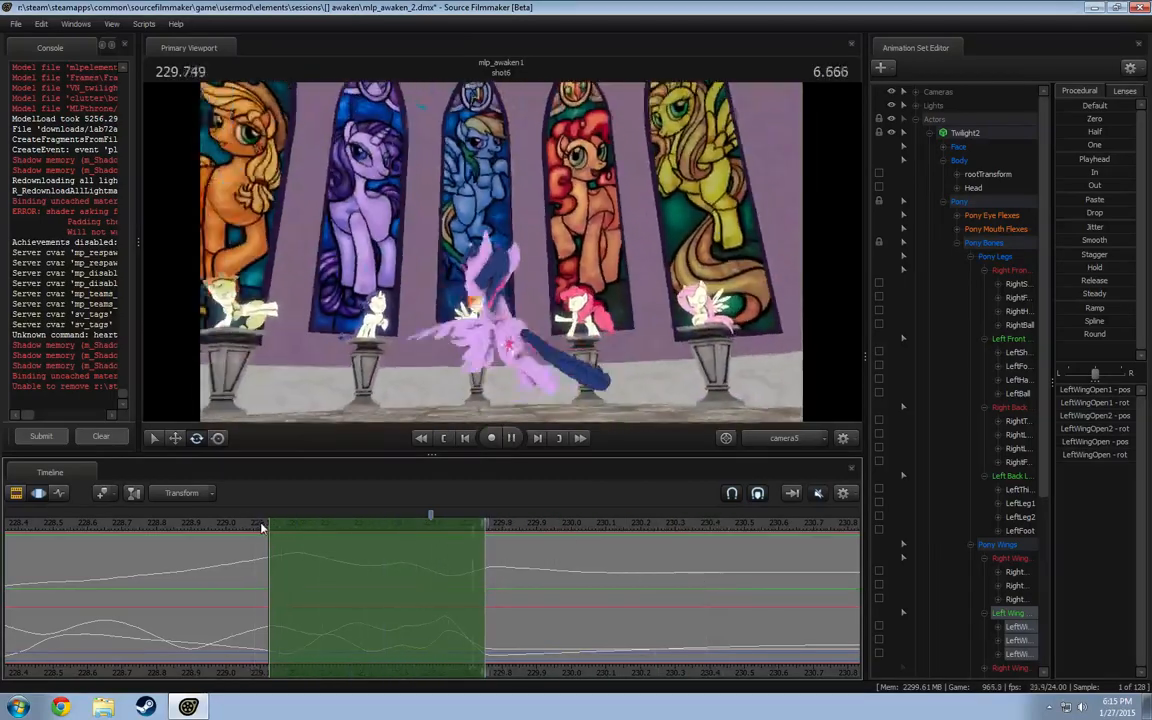
- Try the Round procedural on the Left Wing group's motion in a short falloff selection around 229.750 seconds, and play it back
shift+drag(485, 604, 499, 602)
shift+scroll(494, 602, up, 2)
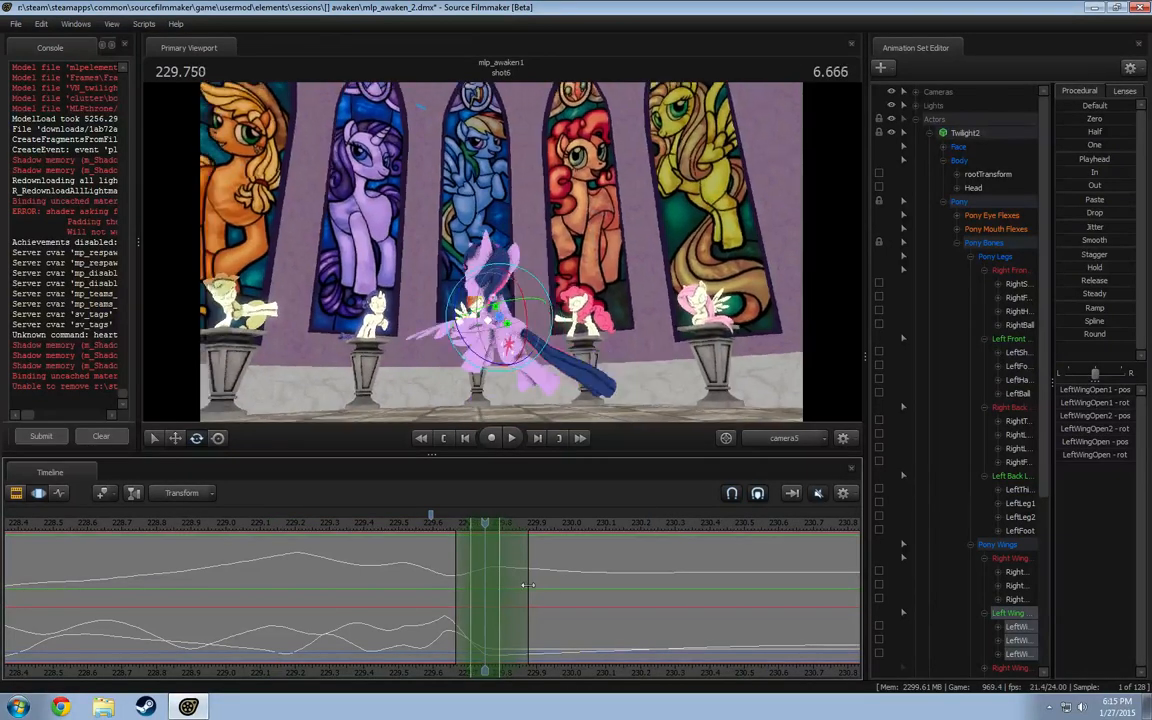
click(1094, 335)
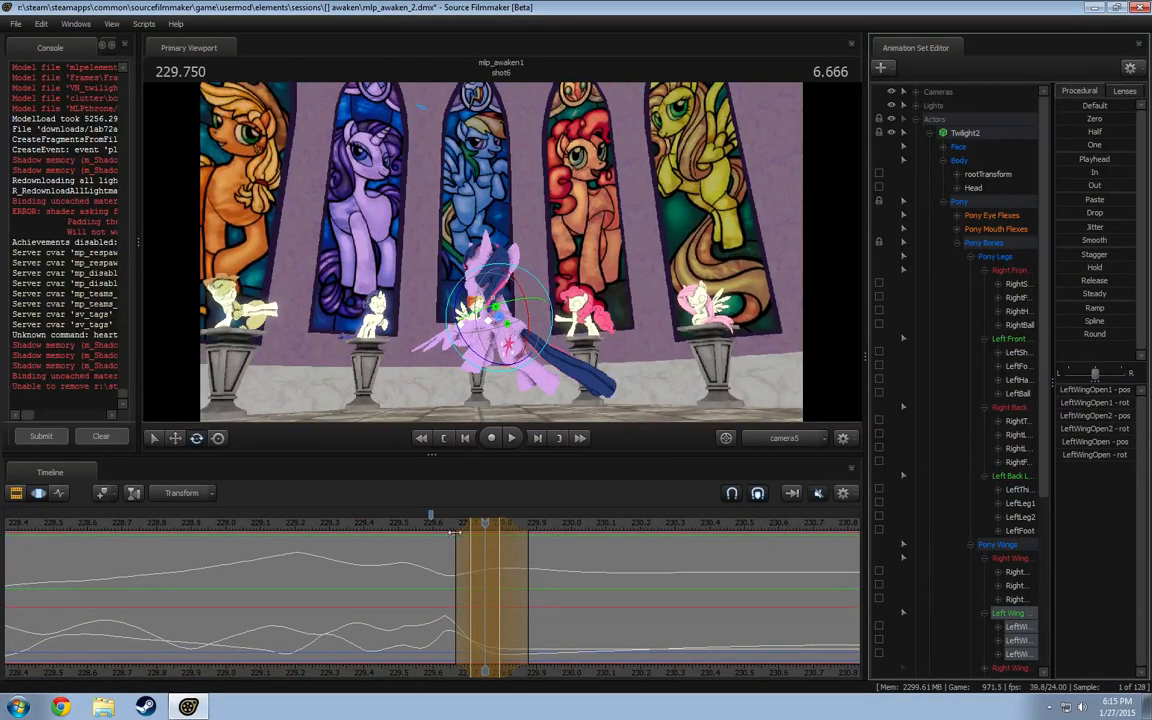
key(space)
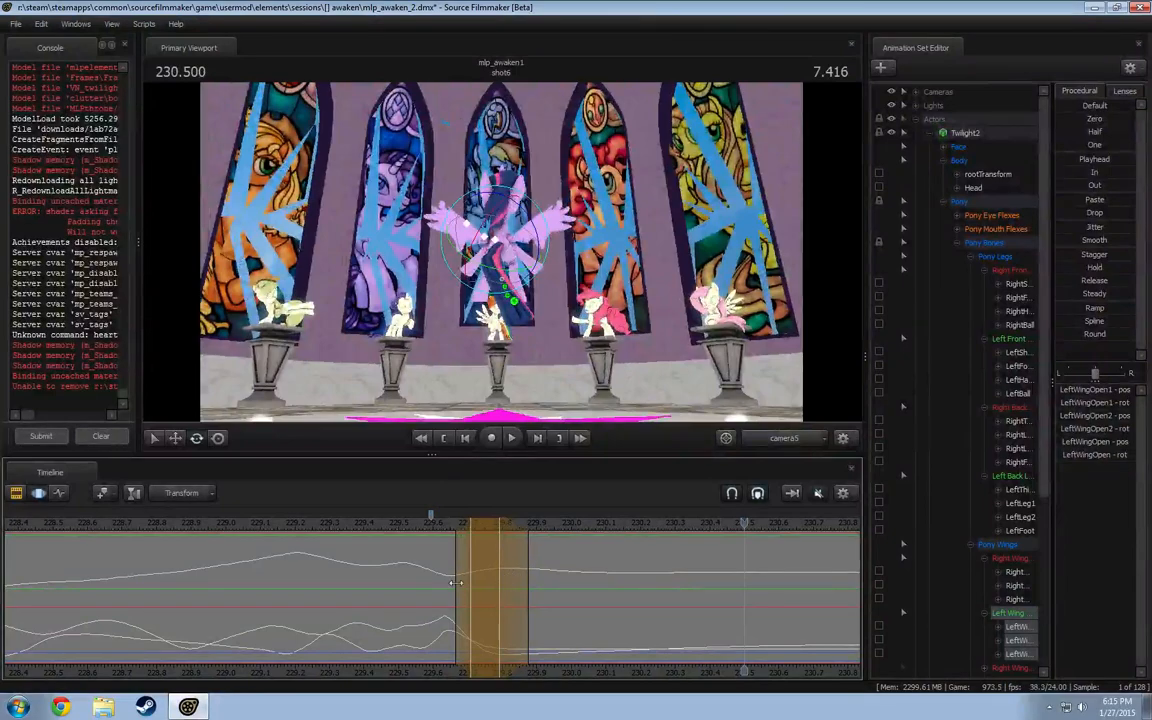
key(shift)
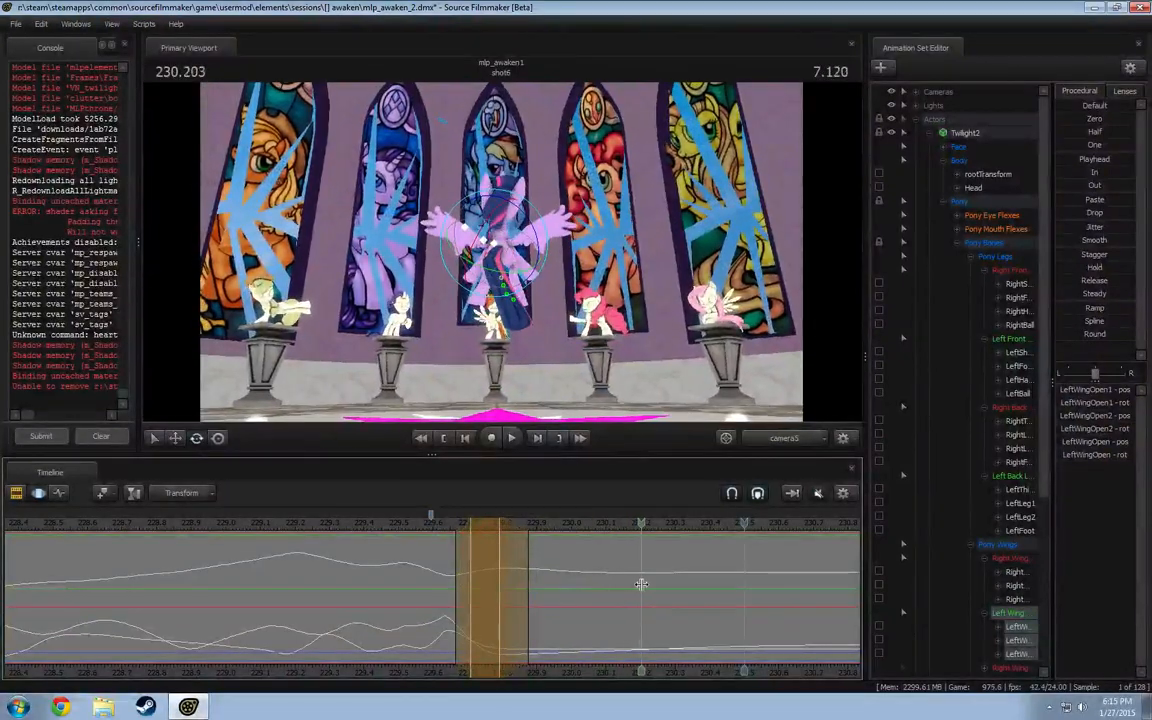
key(t)
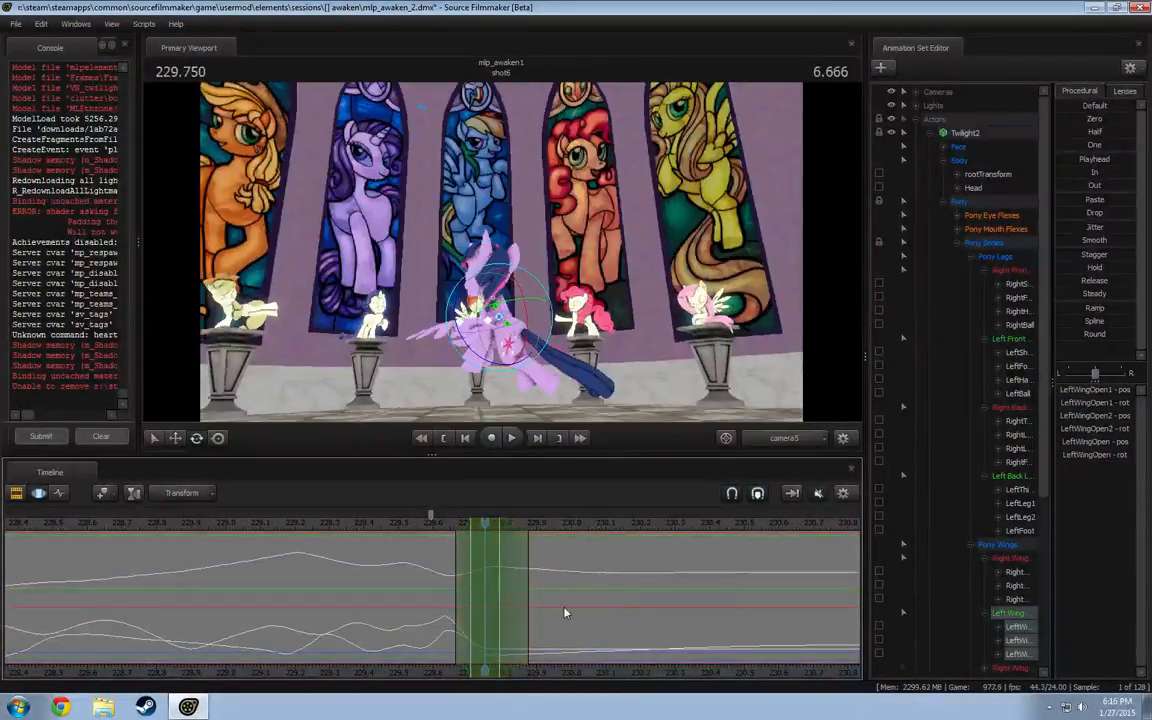
- Select about 229.75 to 230.46 seconds with a falloff from 229.29, retime the left wing's motion to start near 229.71, and play it
drag(485, 607, 720, 607)
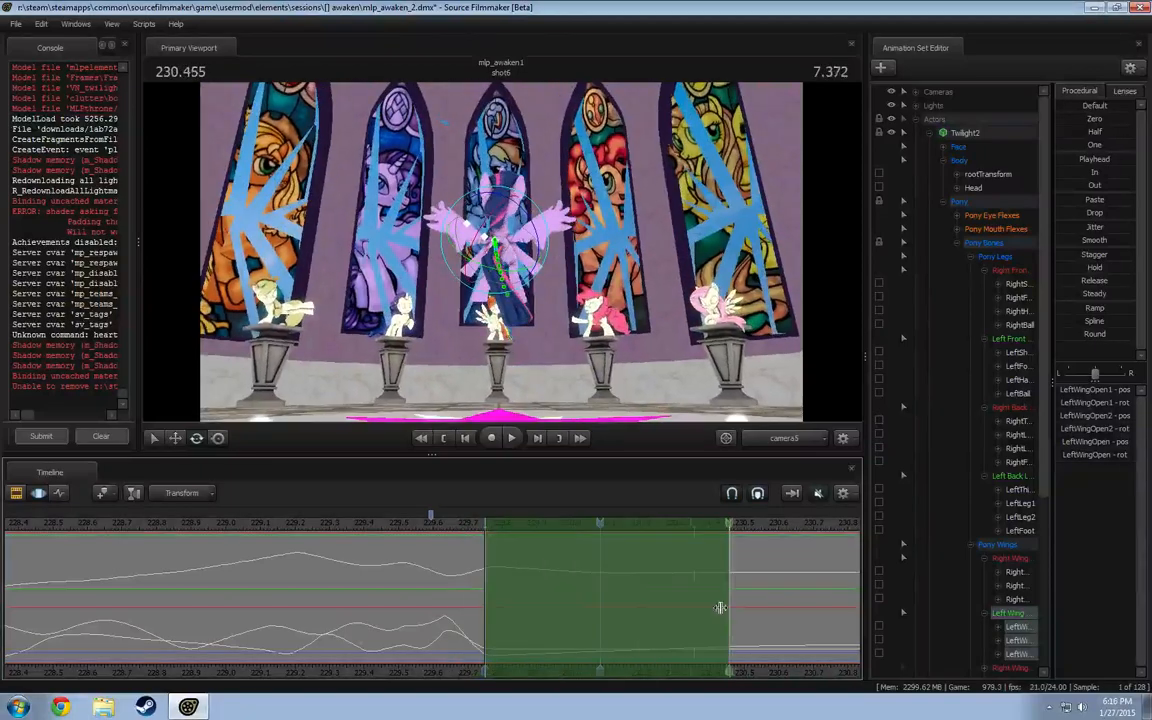
drag(474, 619, 322, 637)
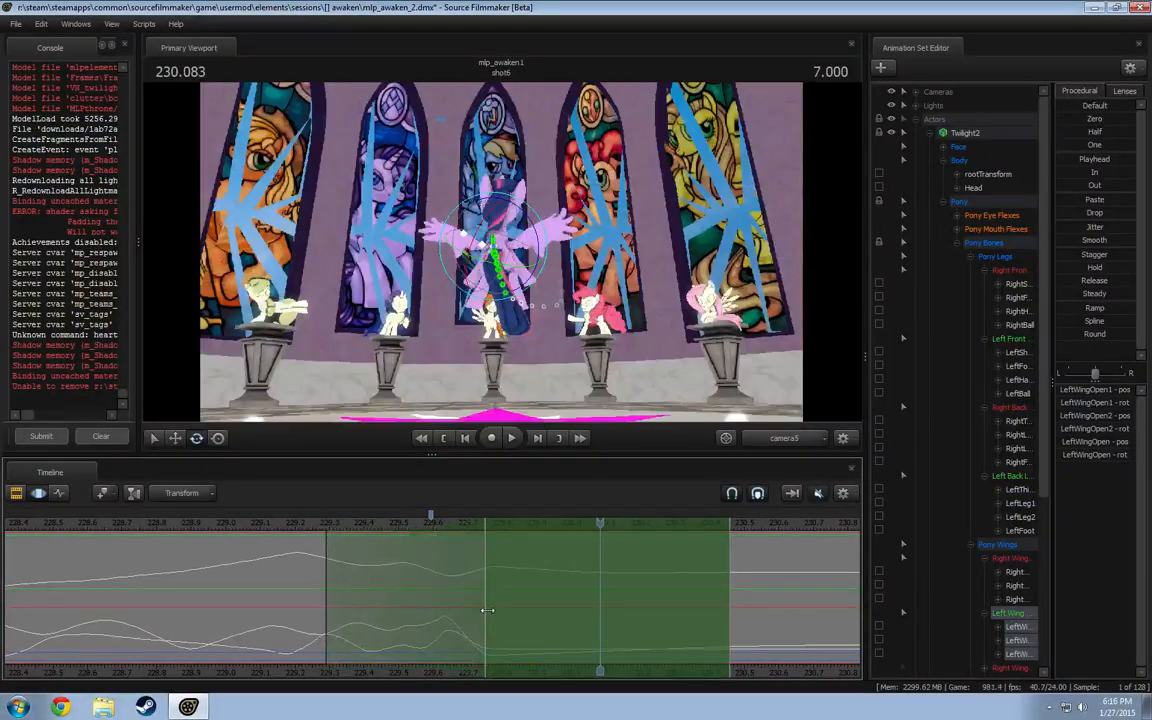
drag(487, 610, 470, 612)
key(space)
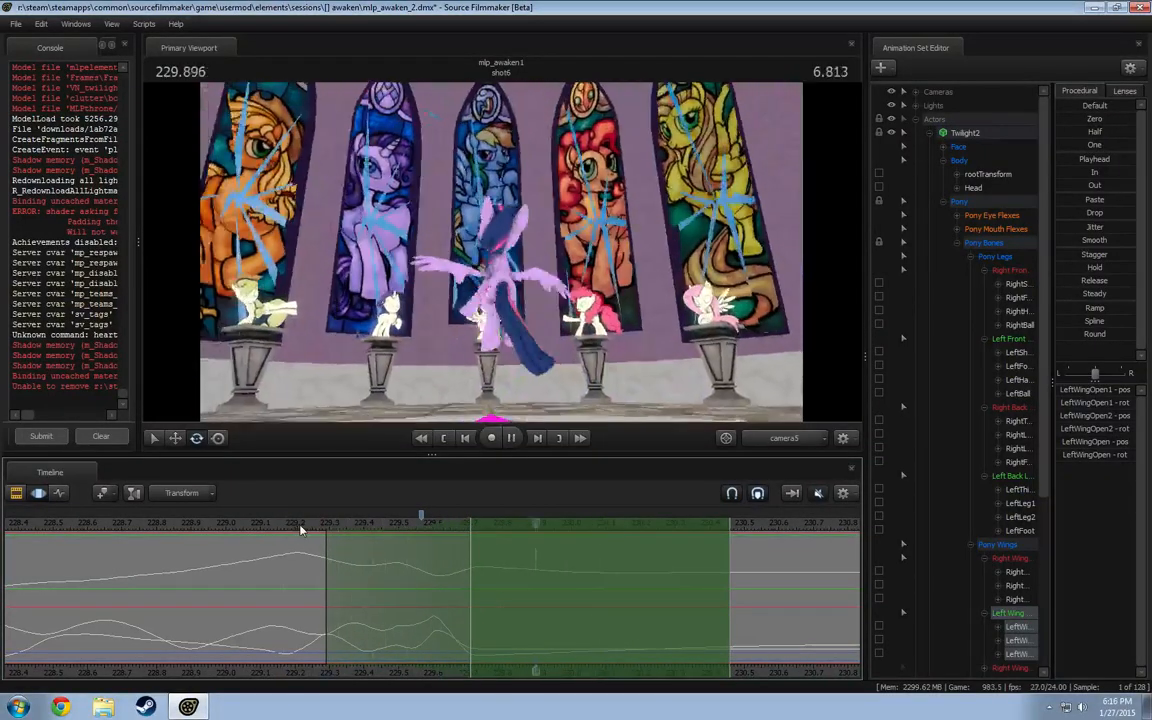
- Step through and replay the turn through camera5 to check the retimed left wing motion
key(Right)
key(Right)
key(Right)
key(Right)
key(Right)
key(Right)
key(Right)
key(Right)
key(Right)
key(Right)
key(Right)
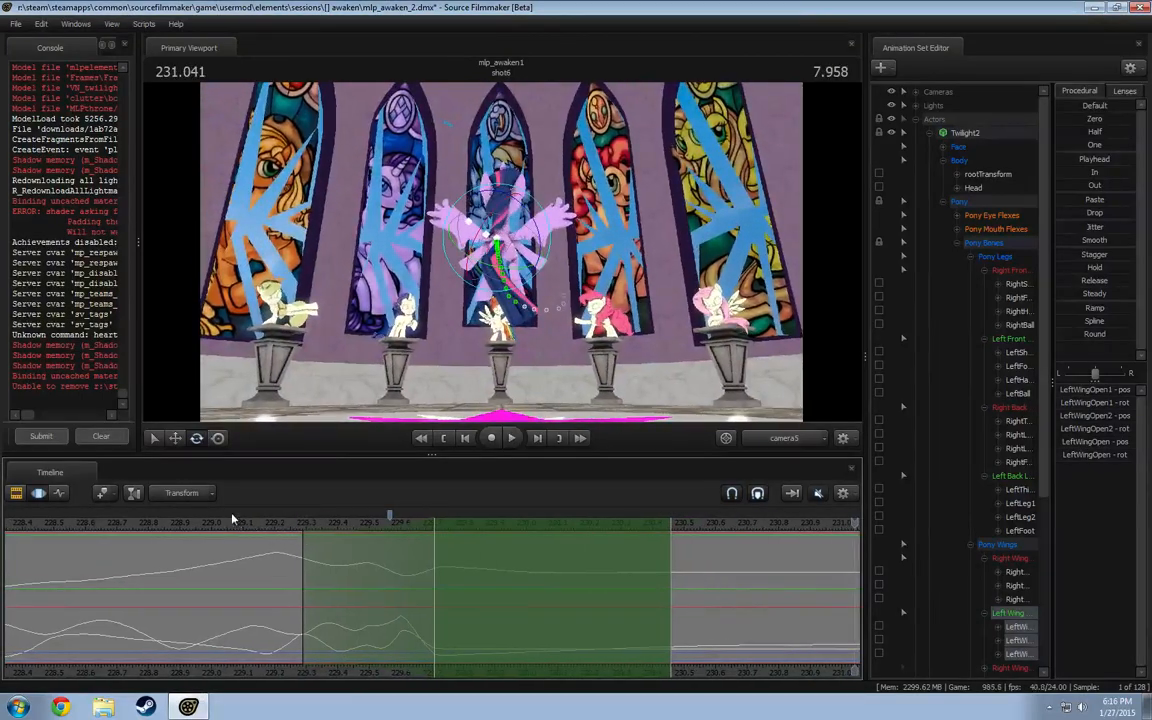
click(236, 521)
key(space)
key(space)
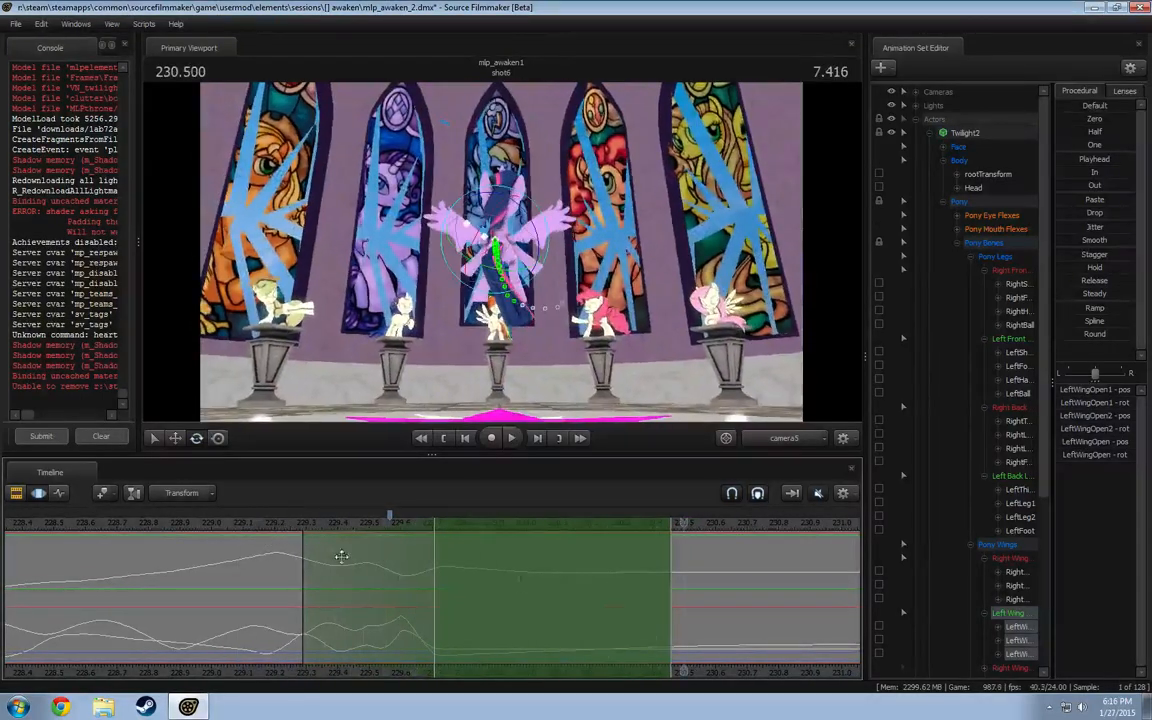
- Apply the Spline procedural to the Left Wing group between about 230.0 and 230.2 seconds with falloff on both sides, and play it back
drag(462, 604, 527, 617)
shift+scroll(527, 617, up, 4)
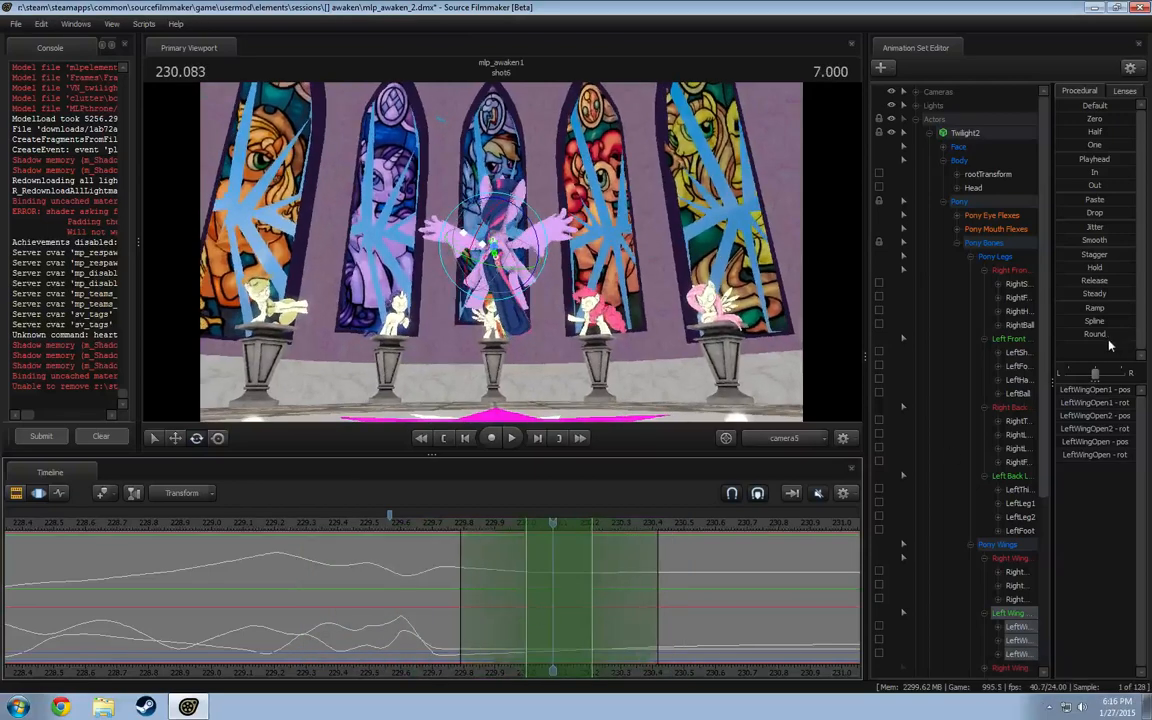
double_click(1108, 324)
click(454, 526)
key(space)
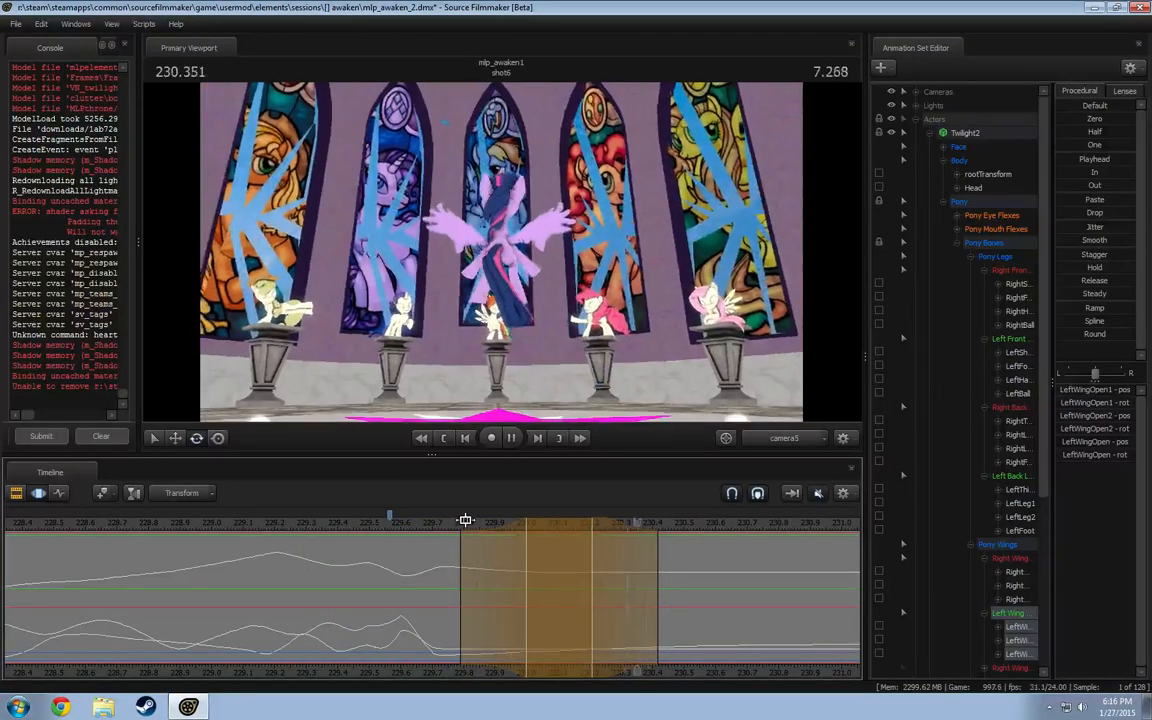
key(space)
- Widen the splined left wing selection to about 229.96 to 230.38 seconds and replay the turn
drag(619, 586, 674, 589)
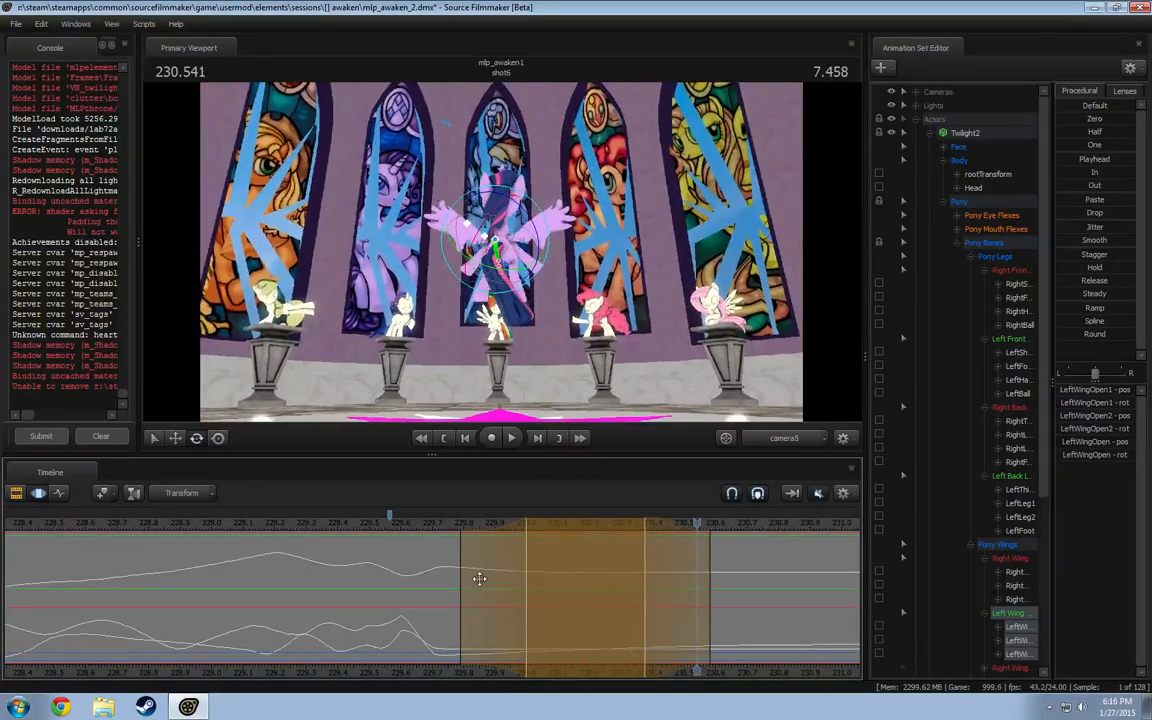
drag(479, 579, 466, 577)
click(394, 531)
key(space)
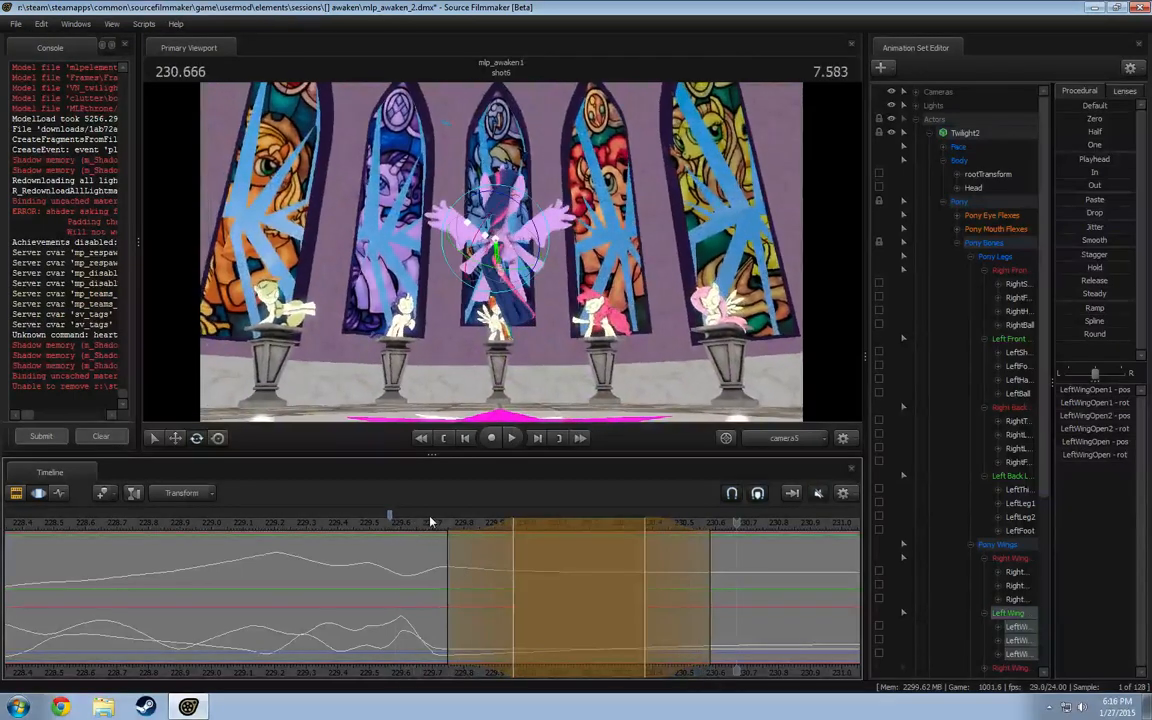
key(space)
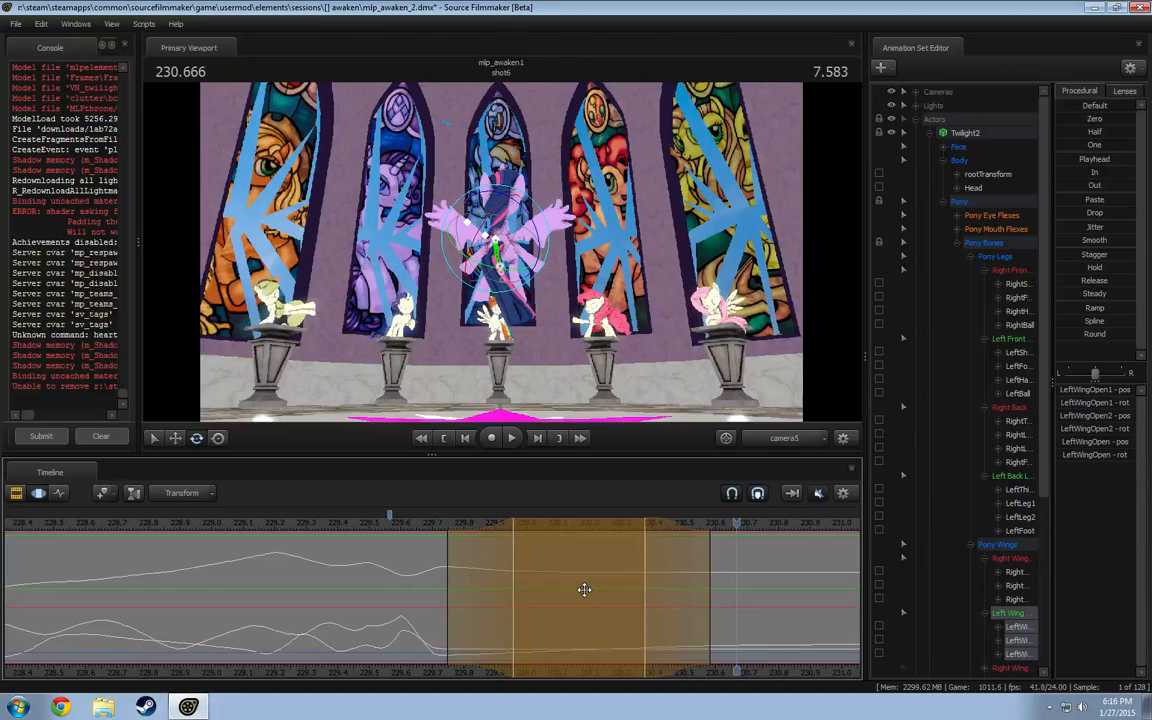
click(410, 524)
key(space)
key(space)
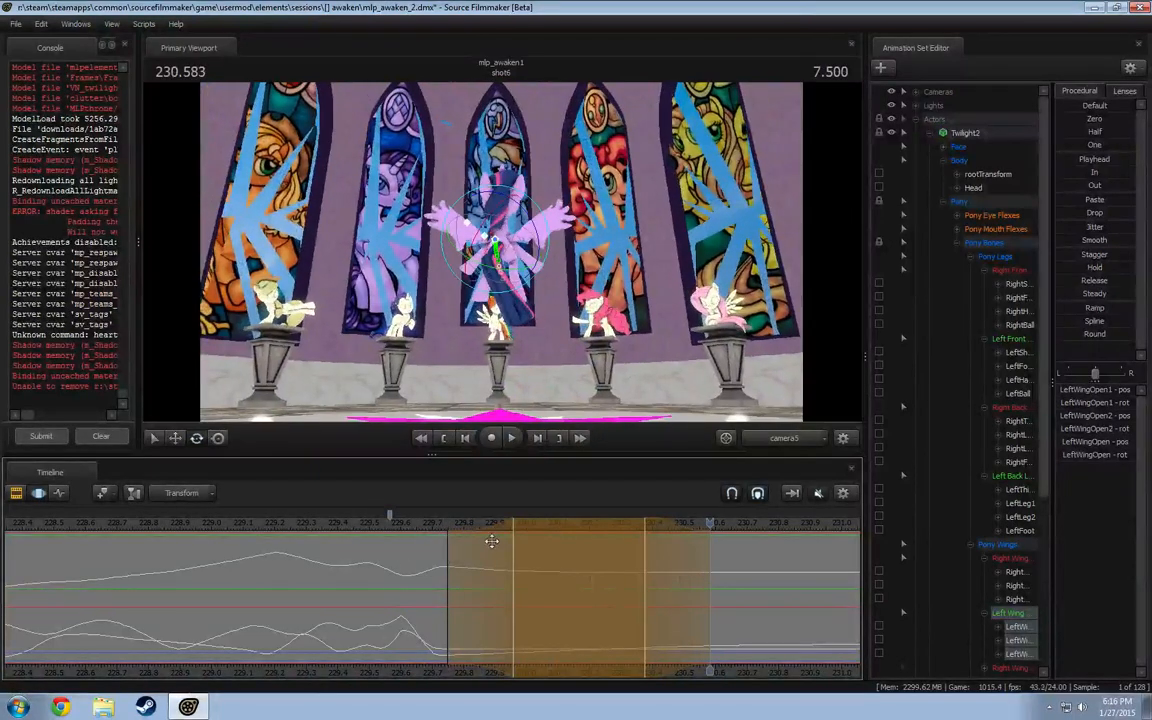
- Try rotating LeftWingOpen1 at 229.791 and 229.750 seconds, and undo the rotation
drag(388, 586, 459, 597)
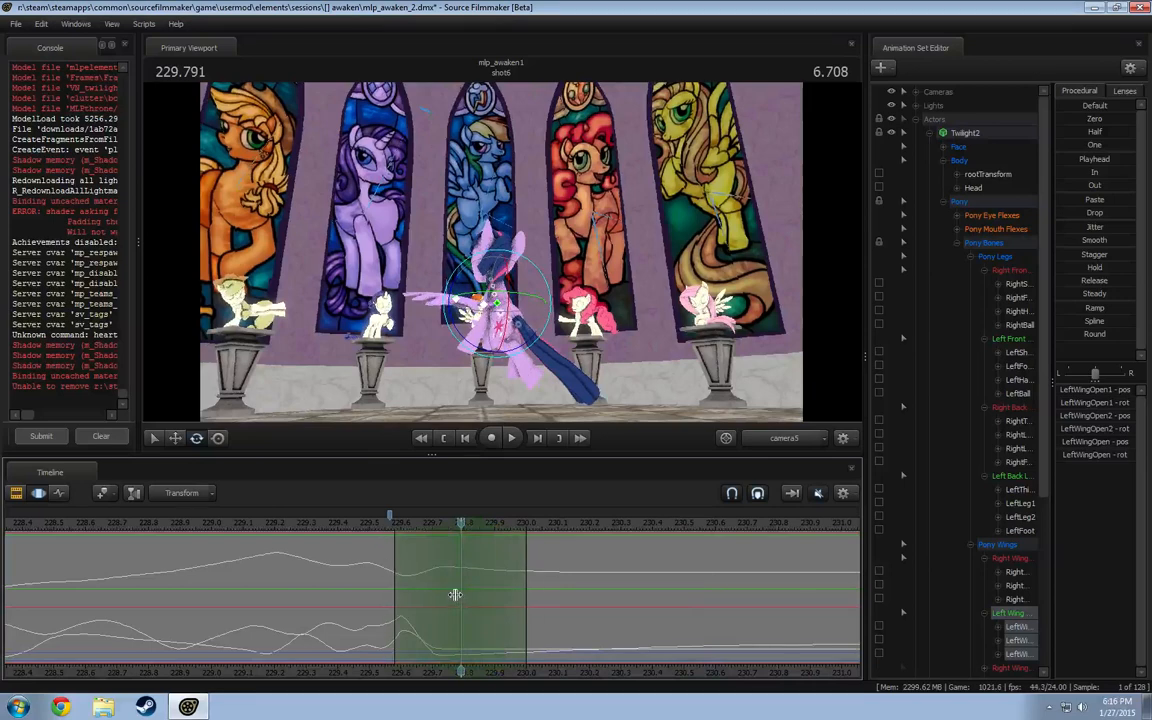
click(480, 311)
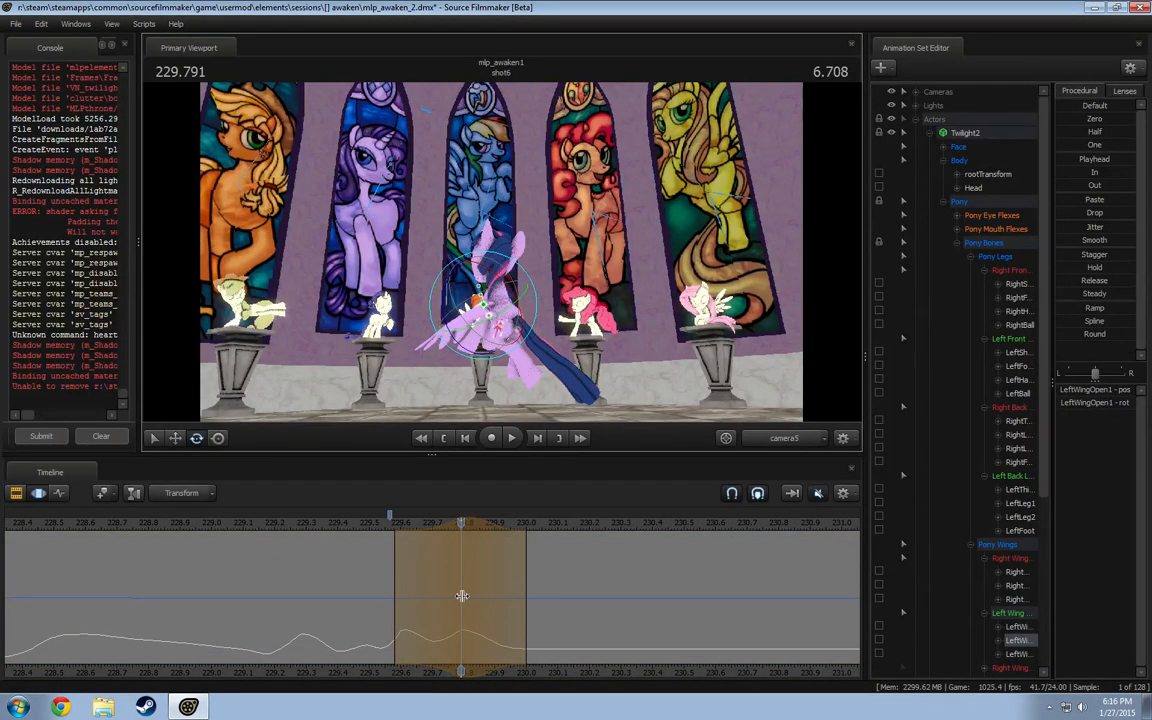
mouse_move(462, 596)
mouse_down()
mouse_move(396, 604)
mouse_move(460, 608)
mouse_move(432, 605)
mouse_move(404, 580)
mouse_move(434, 594)
mouse_move(393, 607)
mouse_move(445, 597)
mouse_move(407, 598)
mouse_move(362, 576)
mouse_move(461, 600)
mouse_move(429, 597)
mouse_move(443, 601)
mouse_up()
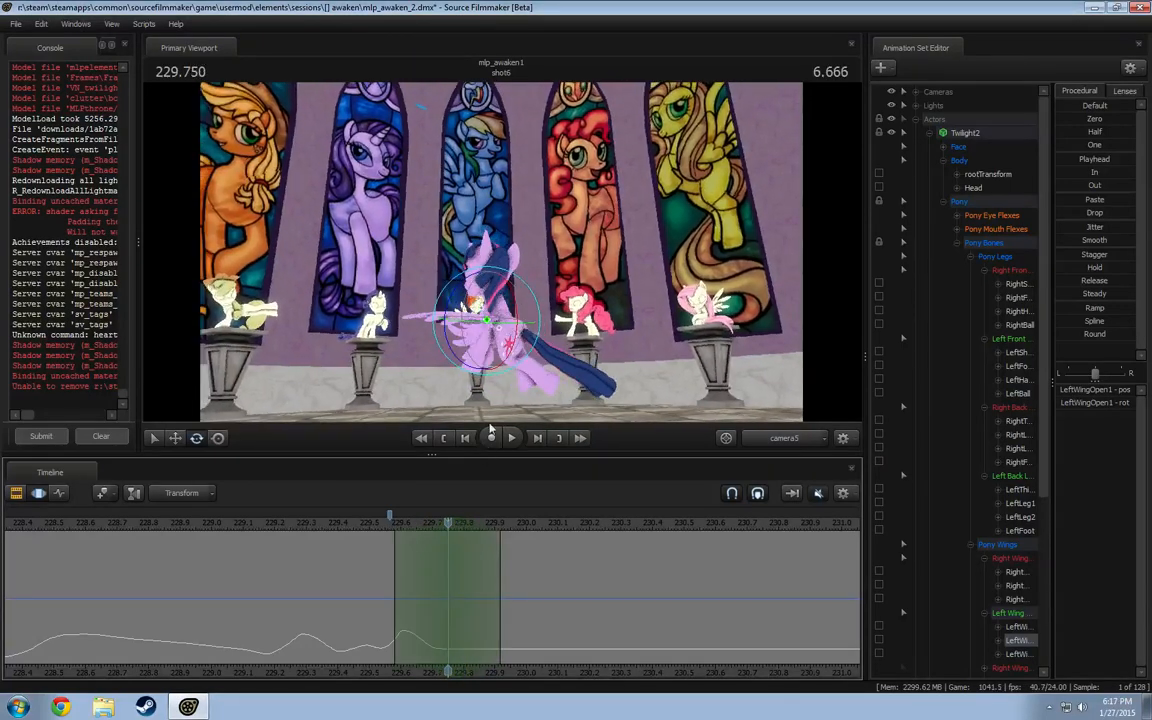
drag(446, 313, 449, 319)
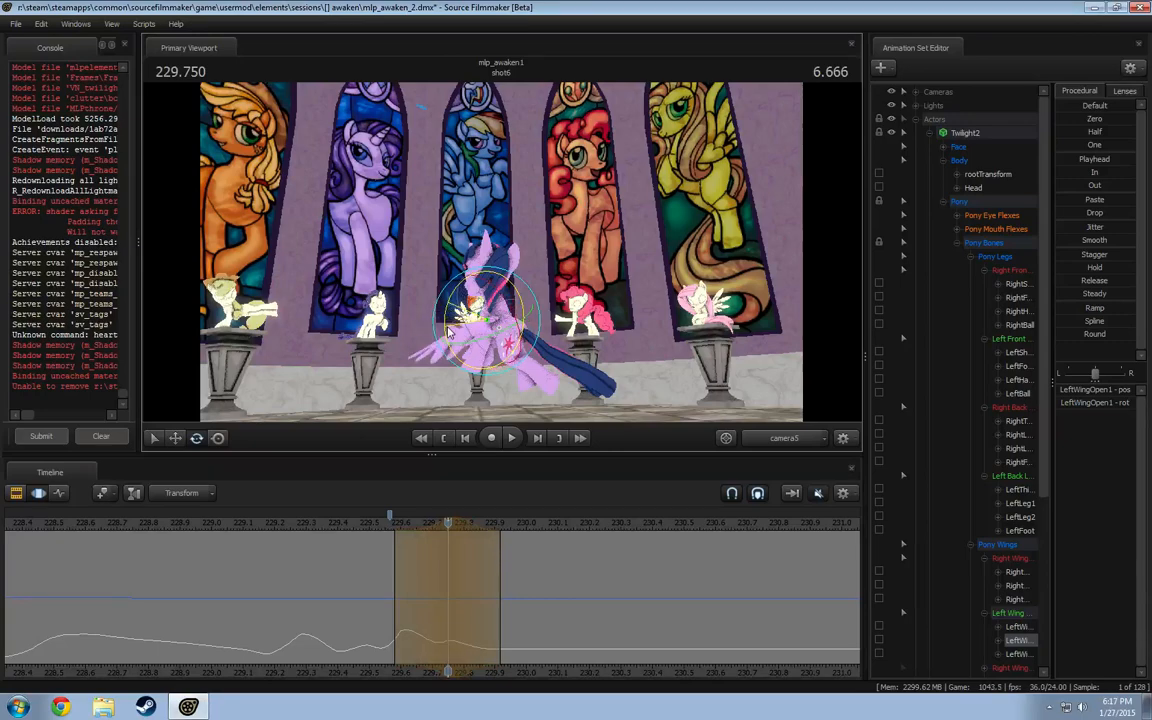
key(ctrl+z)
- Make a short falloff selection centred on 229.750 seconds and rotate LeftWingOpen2 there
mouse_move(373, 673)
mouse_down()
mouse_move(369, 660)
mouse_move(403, 637)
mouse_move(429, 652)
mouse_move(486, 646)
mouse_up()
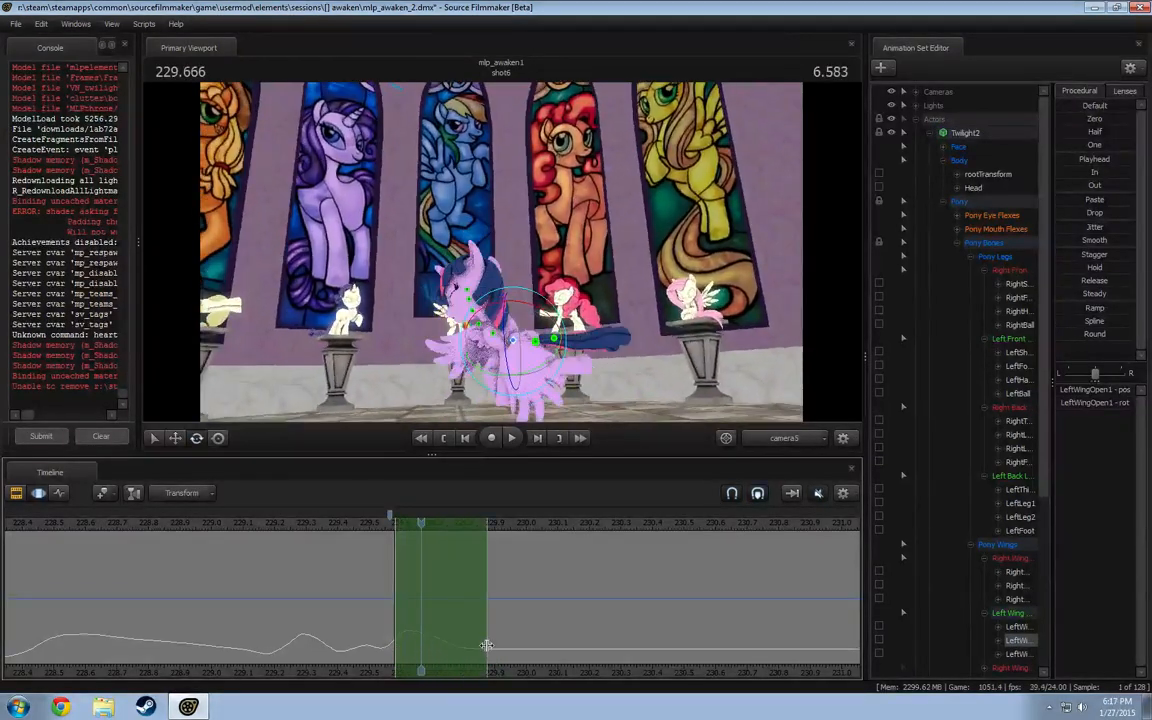
drag(402, 645, 450, 647)
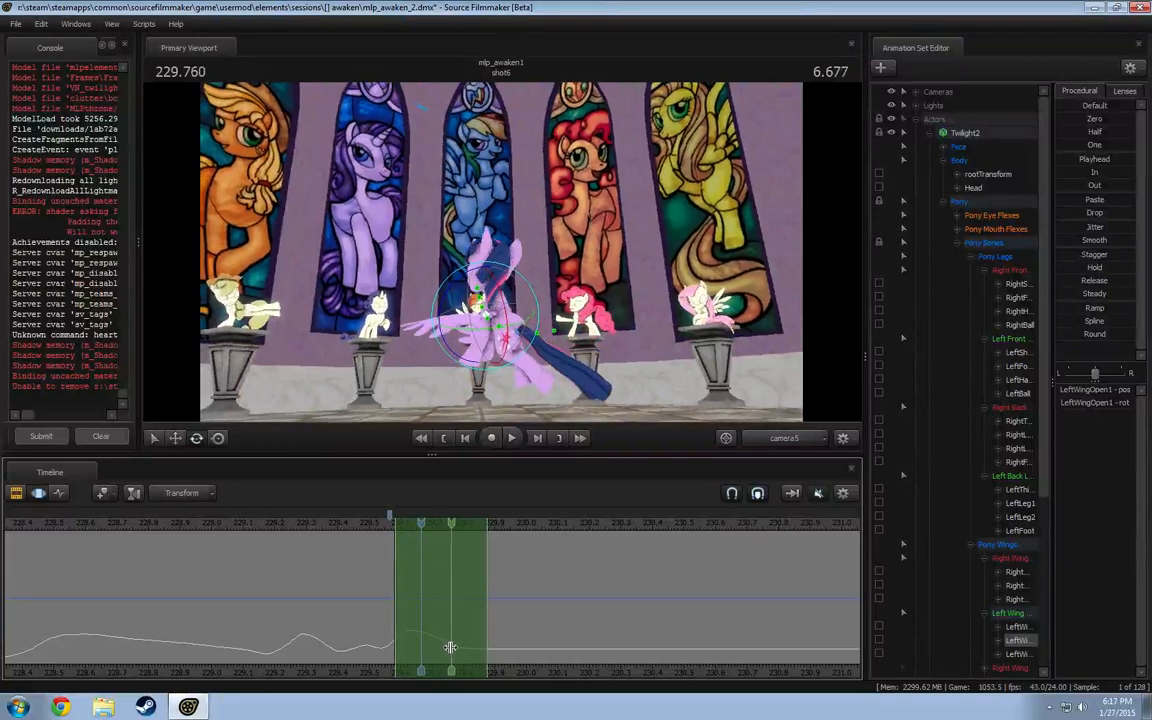
click(449, 649)
scroll(449, 649, up, 5)
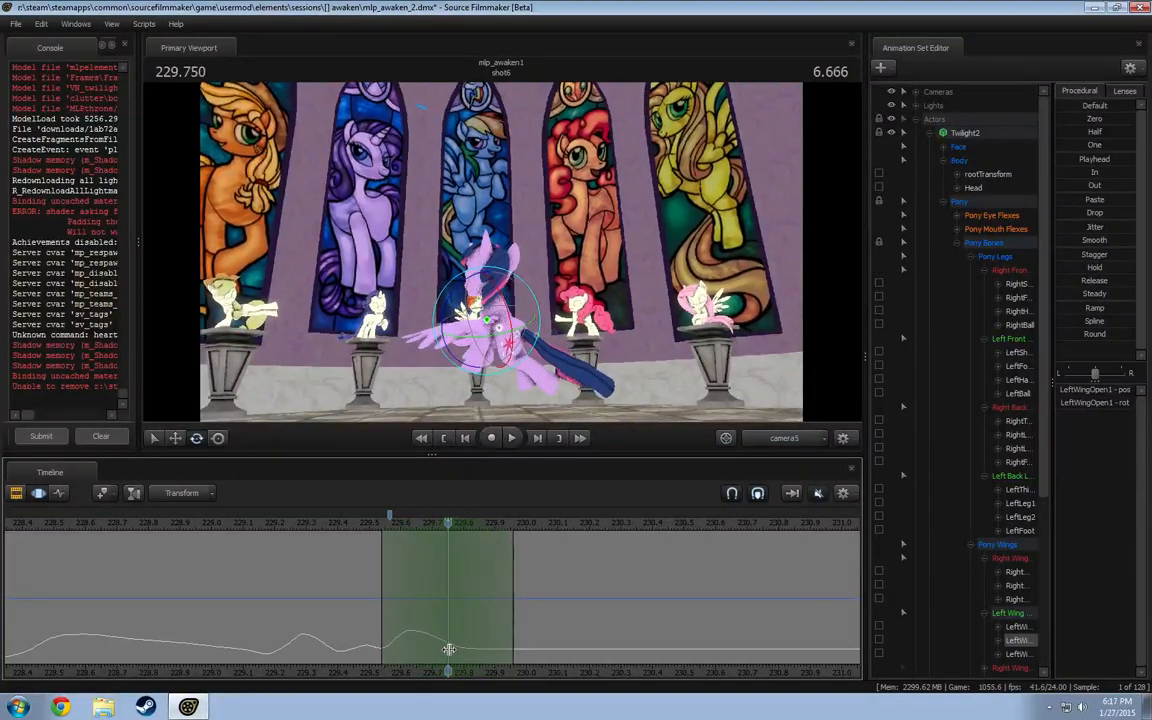
click(464, 327)
drag(461, 360, 443, 310)
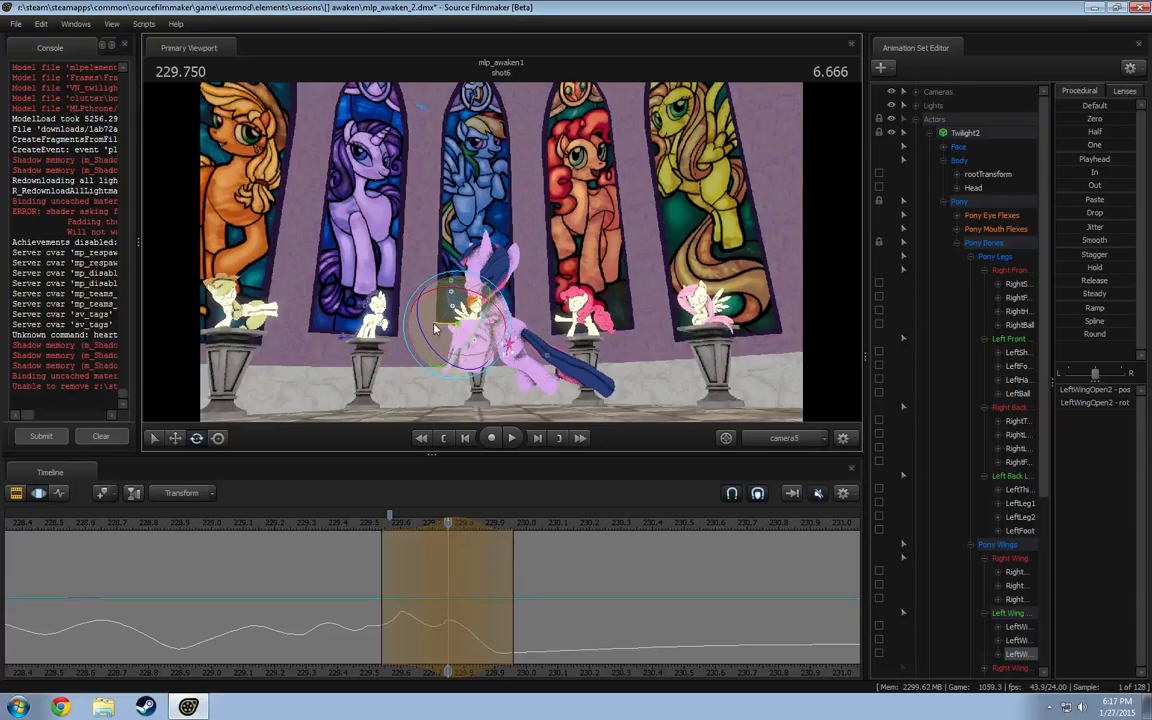
- Play the turn repeatedly through camera5 to check the new LeftWingOpen2 rotation across a wider stretch of the shot
click(354, 523)
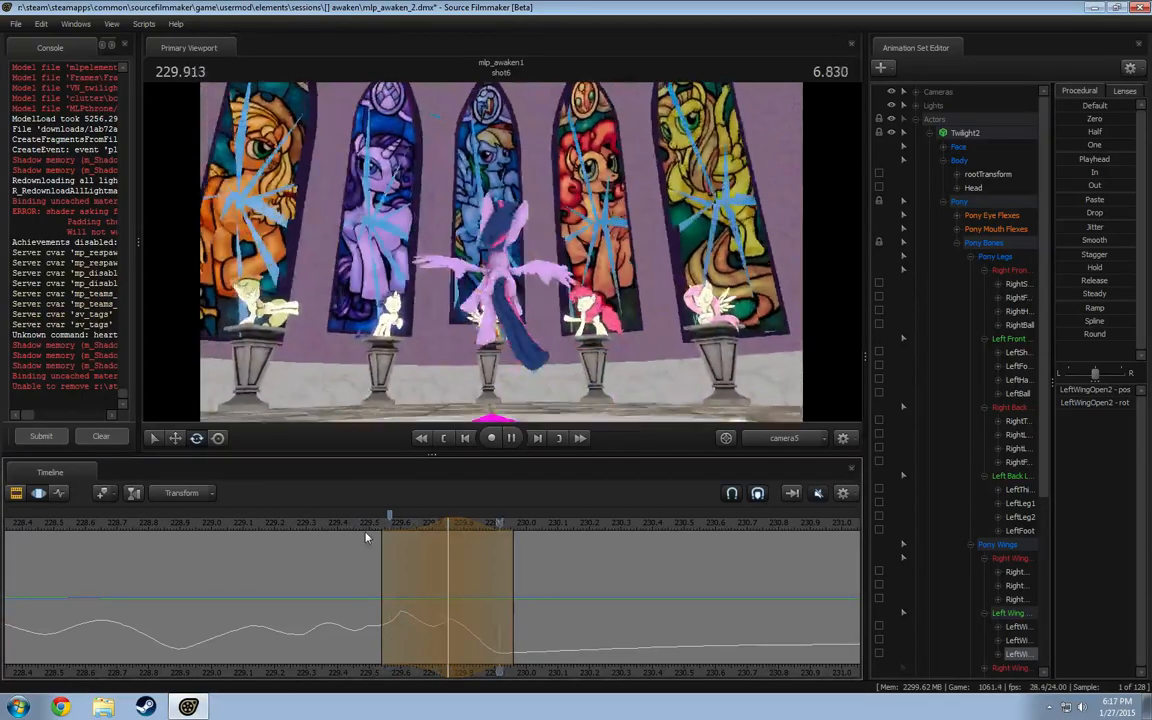
click(249, 530)
key(space)
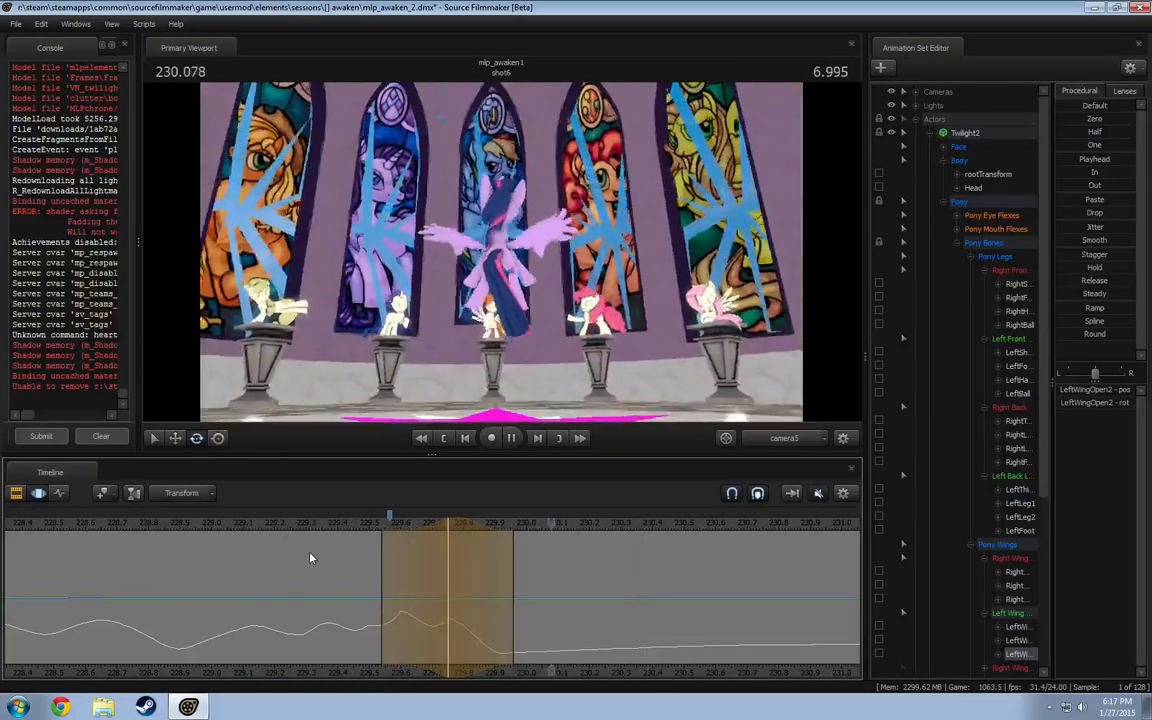
key(space)
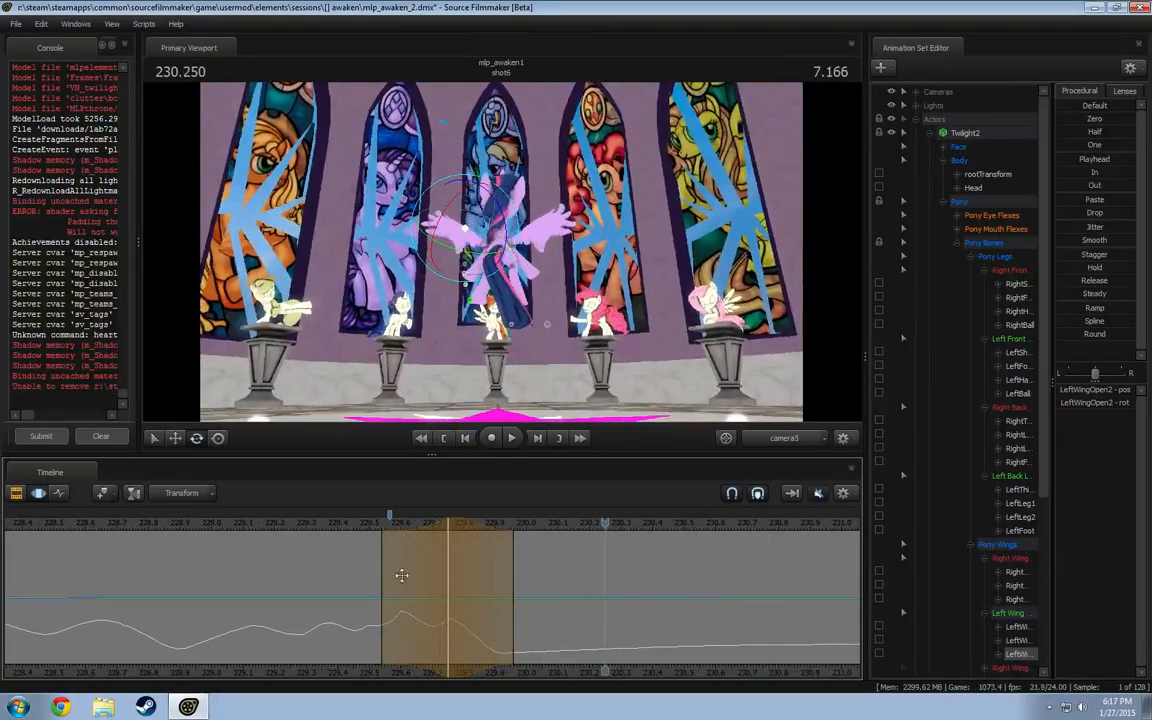
click(343, 527)
key(space)
key(space)
scroll(368, 592, down, 4)
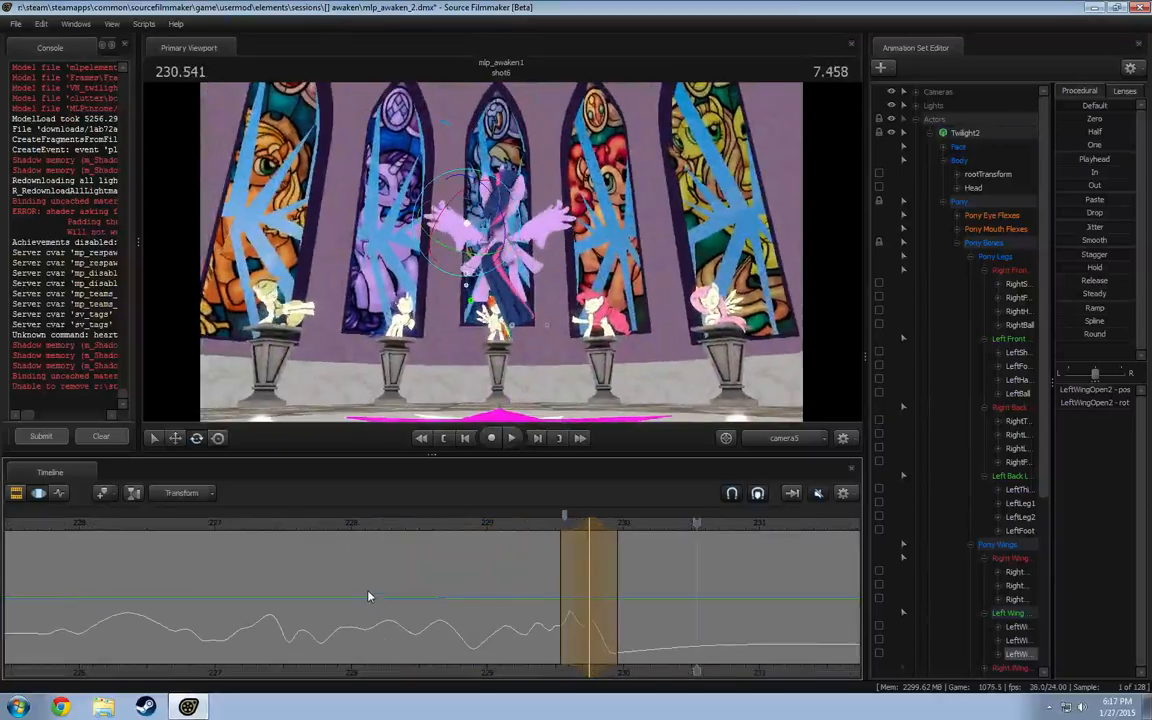
scroll(368, 597, down, 3)
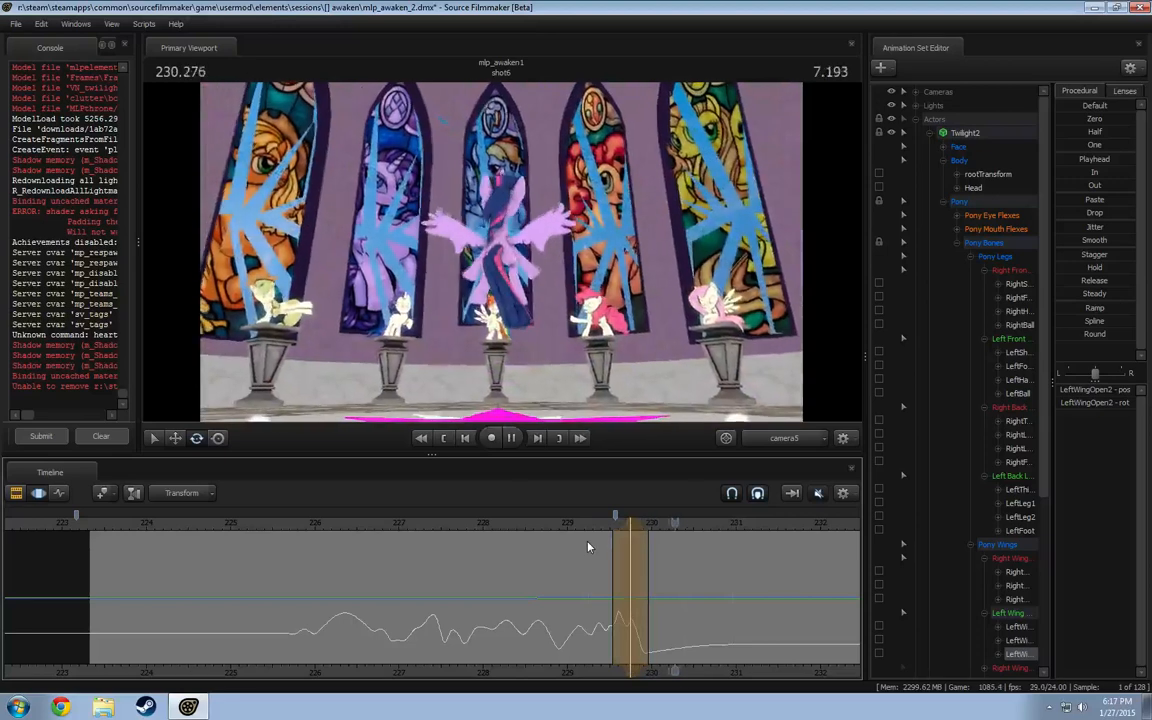
key(space)
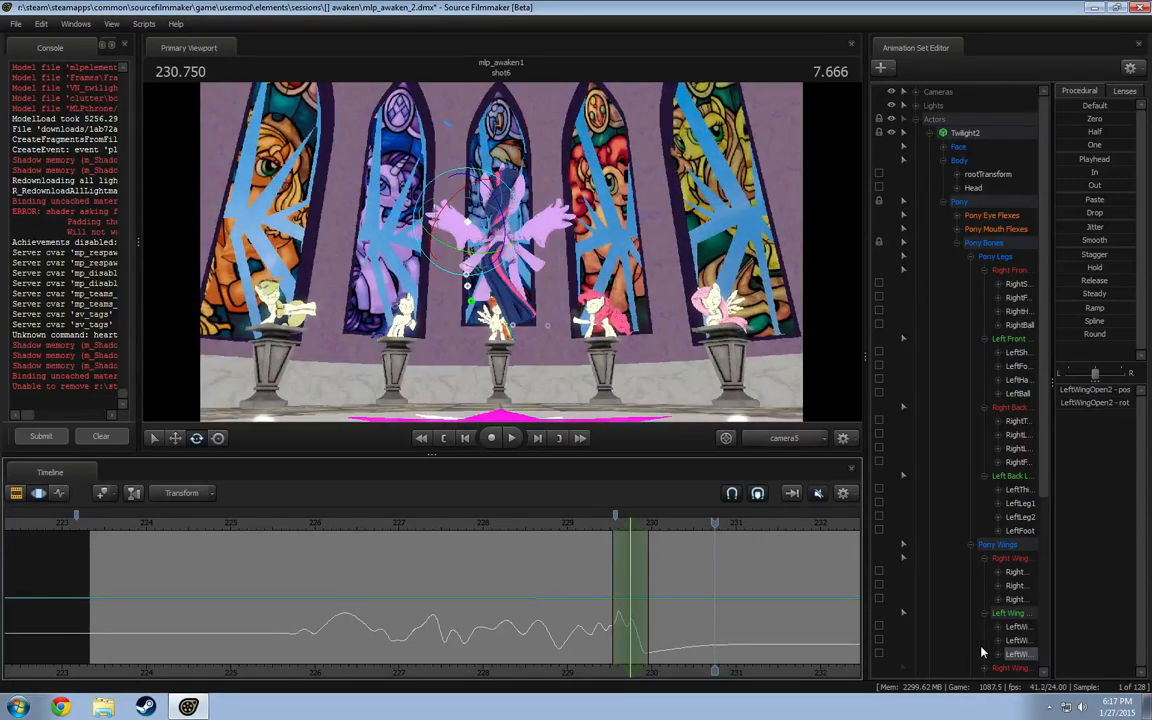
- Compare the right and left wing curves after the turn, and try rotating RightWingOpen1 in a falloff selection at 230.000 seconds
click(1015, 585)
click(1026, 563)
scroll(679, 620, up, 5)
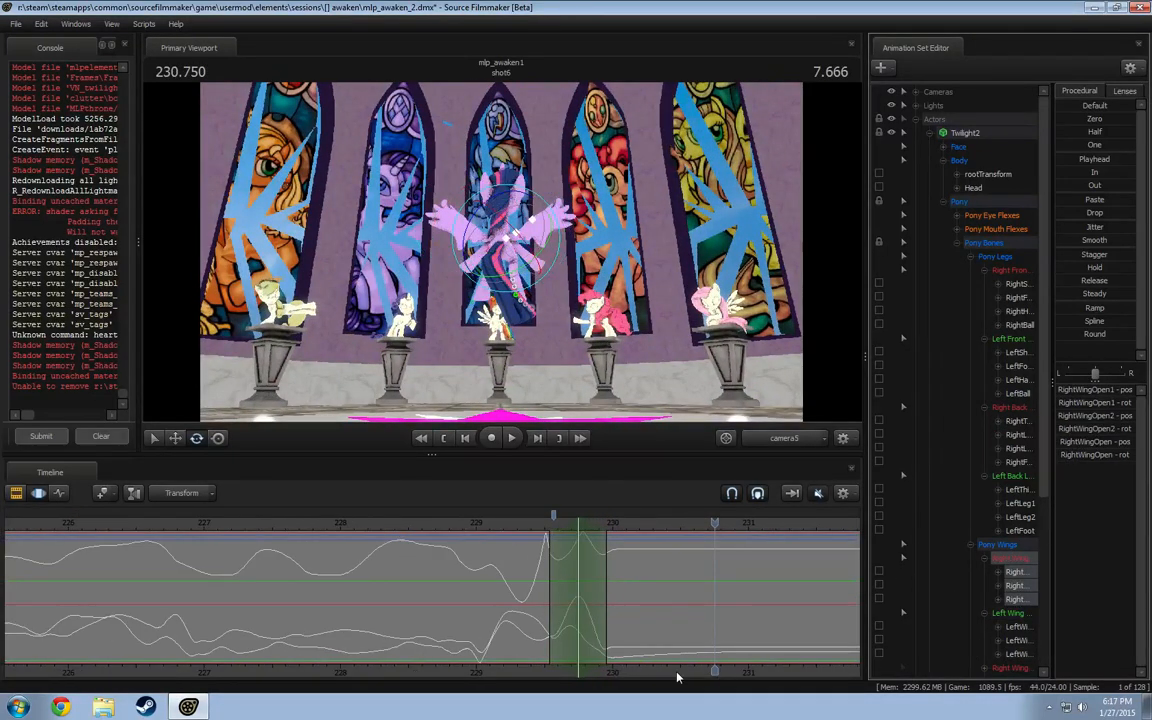
middle_drag(678, 676, 516, 660)
click(1028, 616)
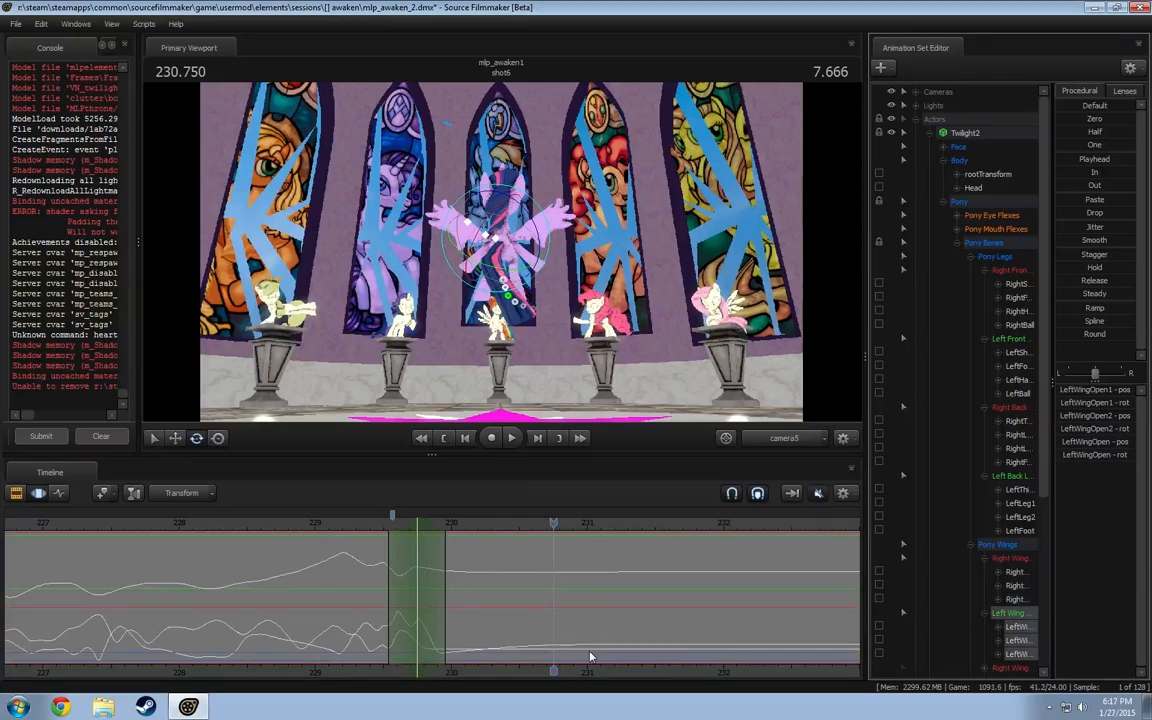
click(1015, 586)
drag(453, 617, 531, 623)
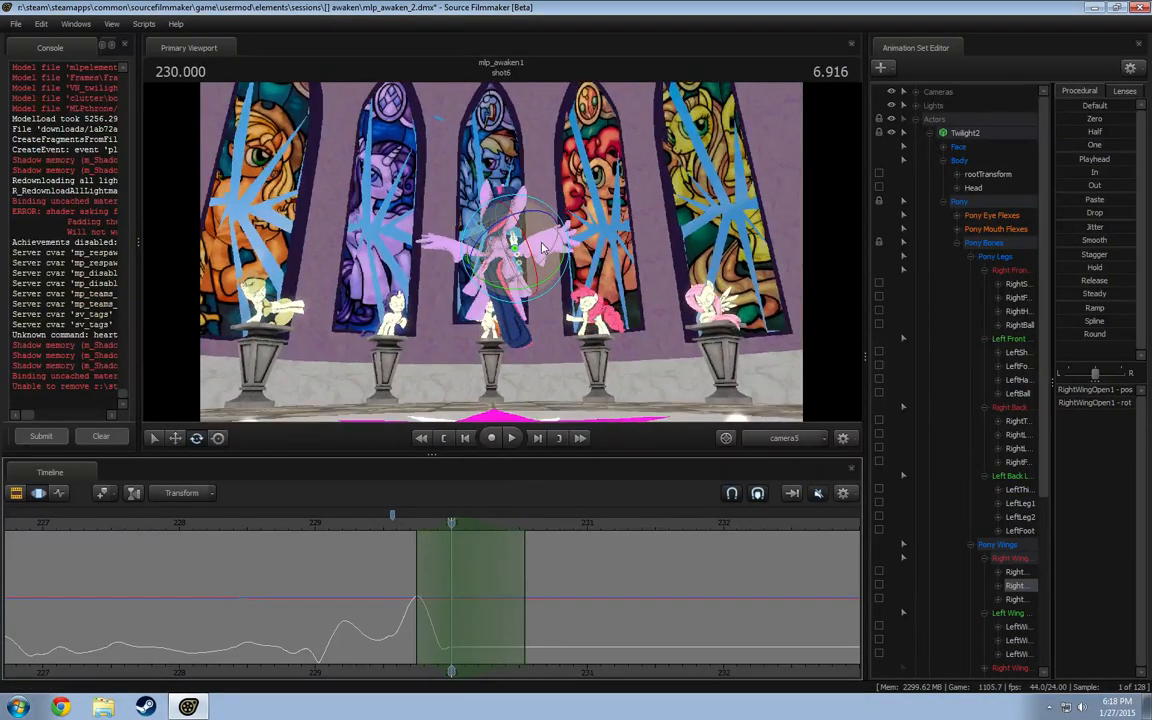
drag(546, 218, 549, 219)
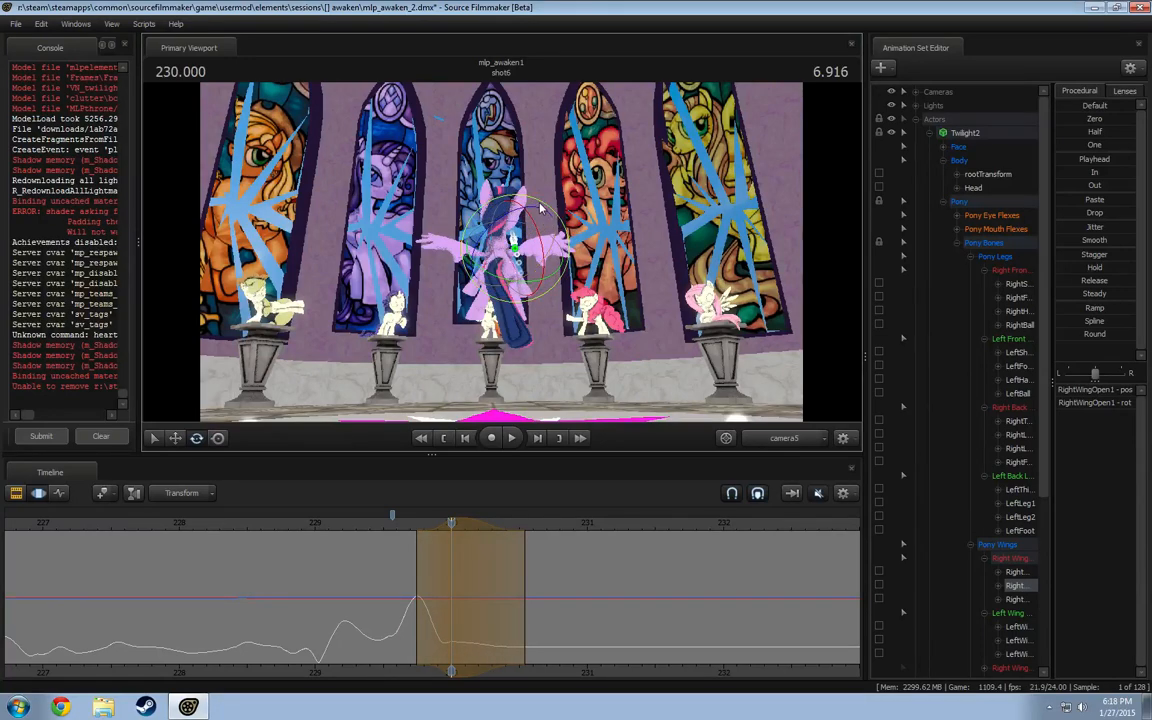
key(ctrl+z)
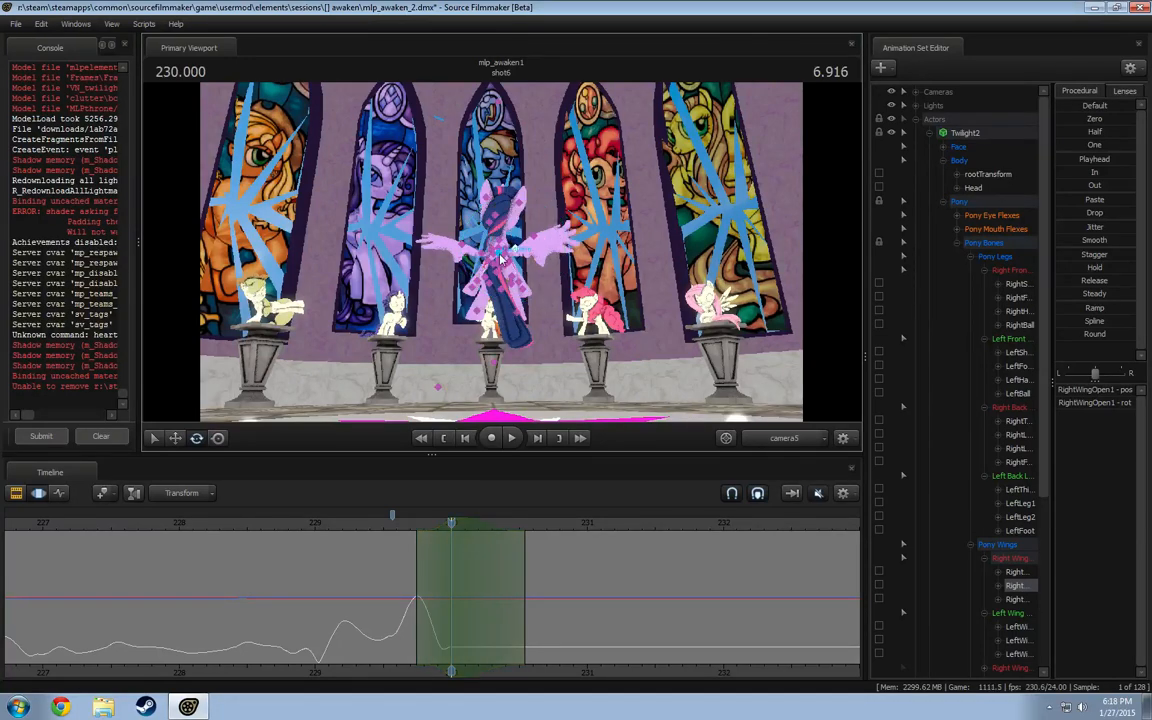
- Rotate RightWingOpen in the falloff selection at 230.000 seconds, select RightWingOpen1 and play the turn
ctrl+click(507, 258)
drag(512, 213, 515, 215)
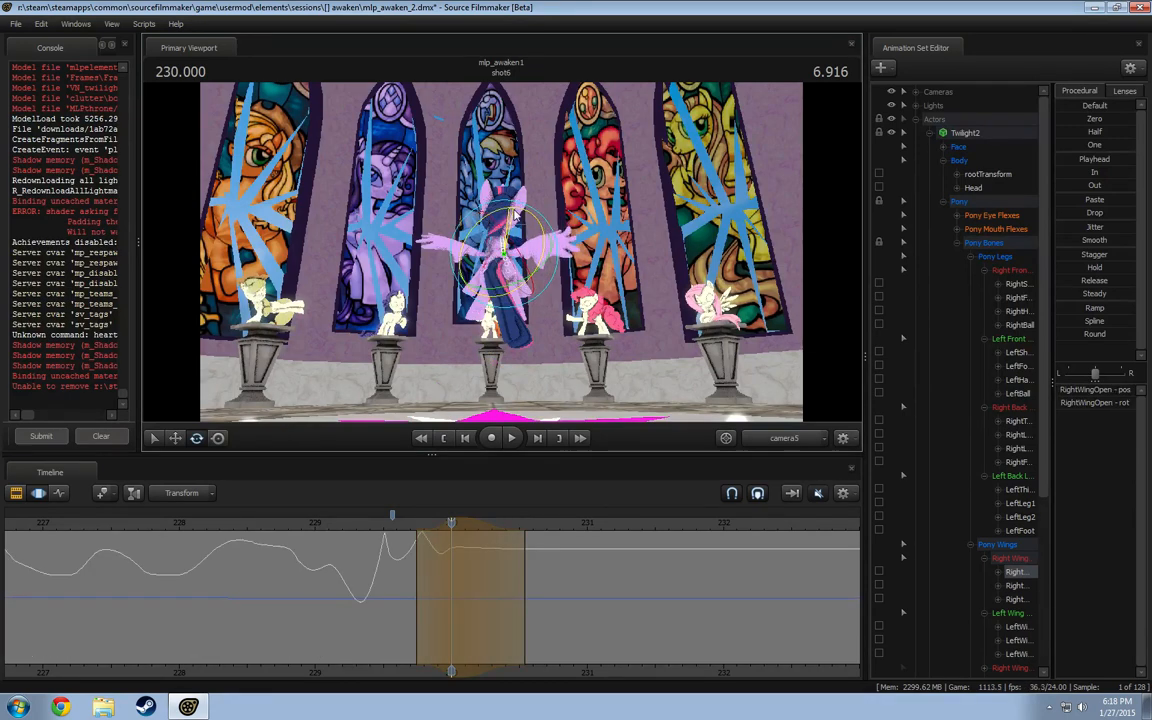
ctrl+click(512, 218)
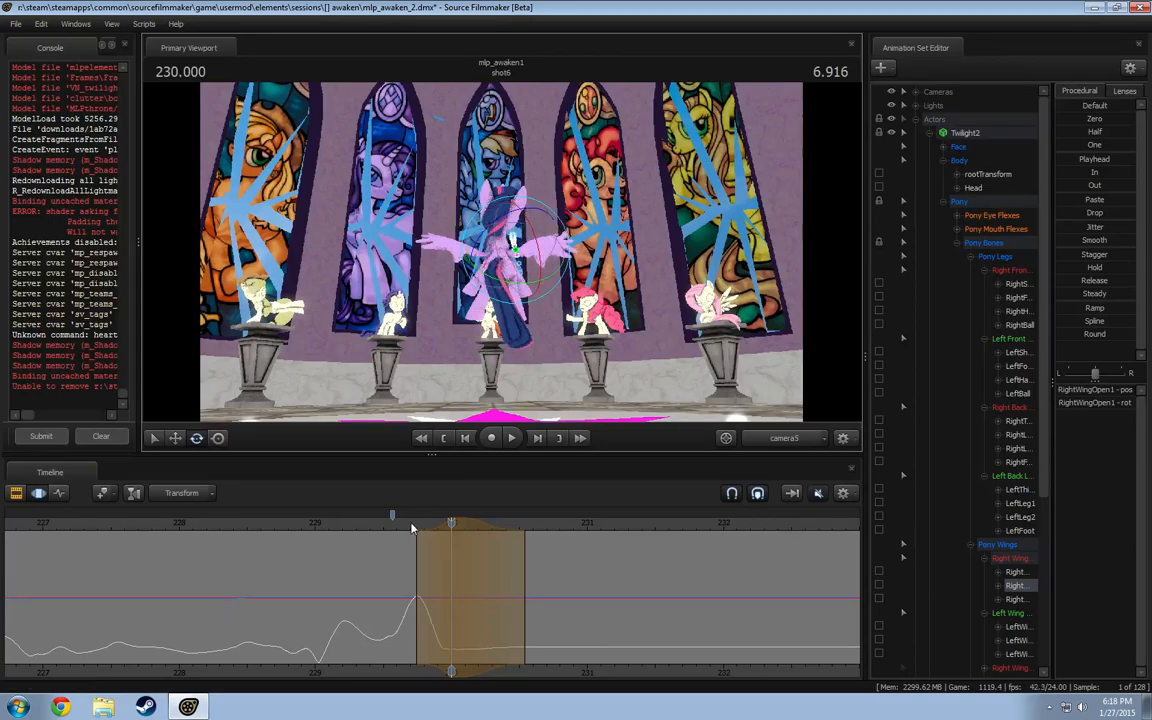
key(space)
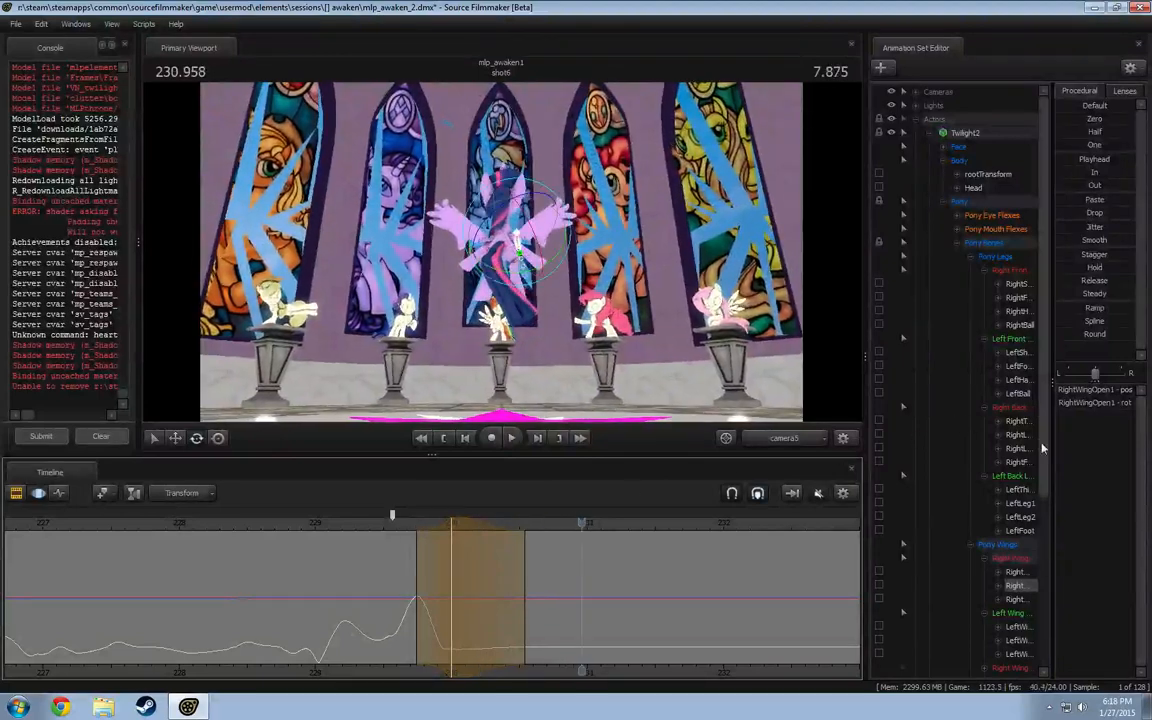
- Select all right and left wing controls, set a falloff selection around 231 seconds and play back the wing motion
click(1017, 560)
ctrl+click(1018, 614)
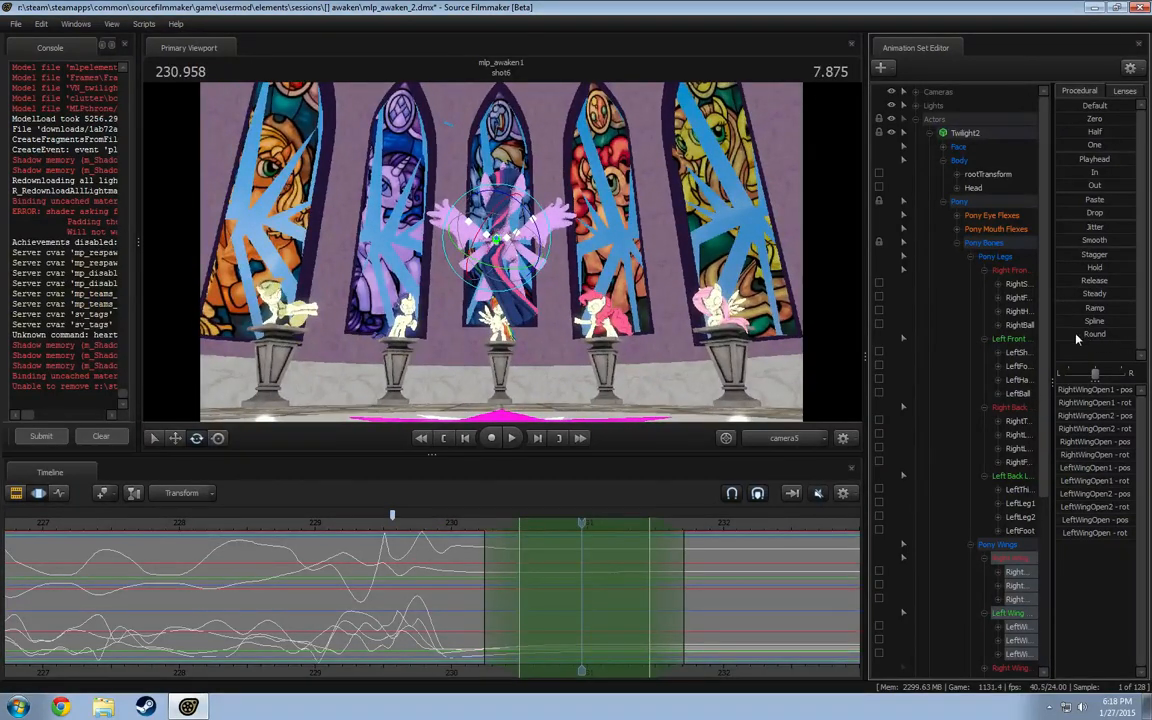
key(space)
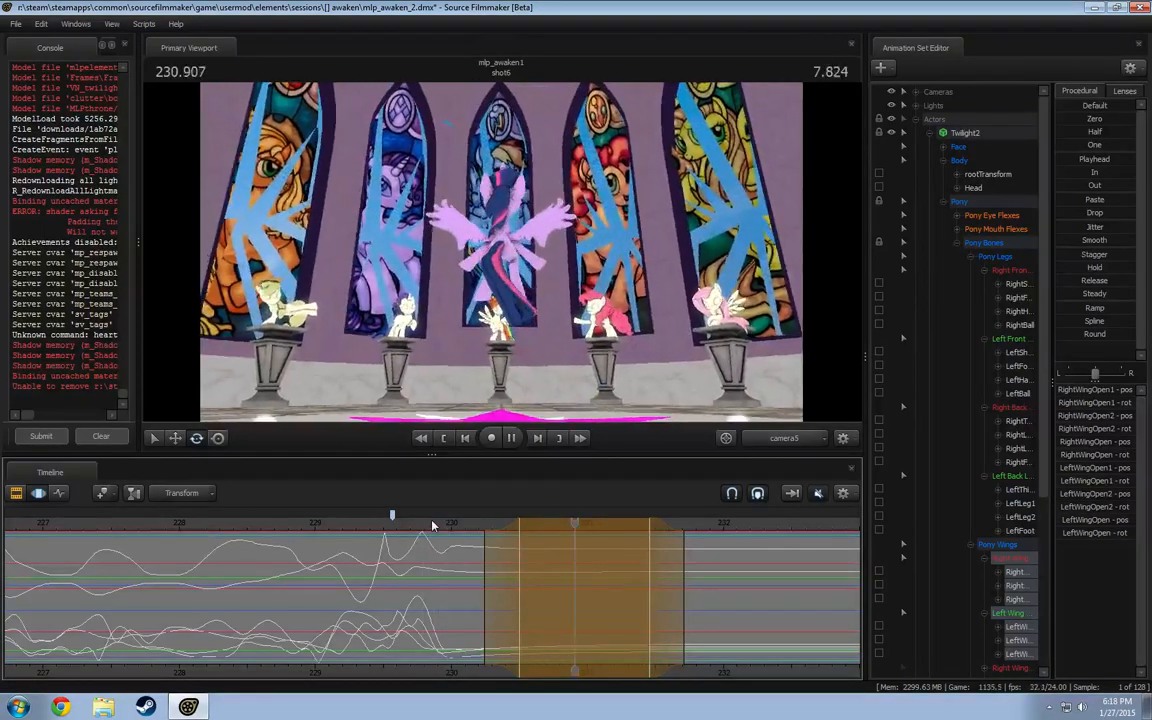
key(space)
key(space)
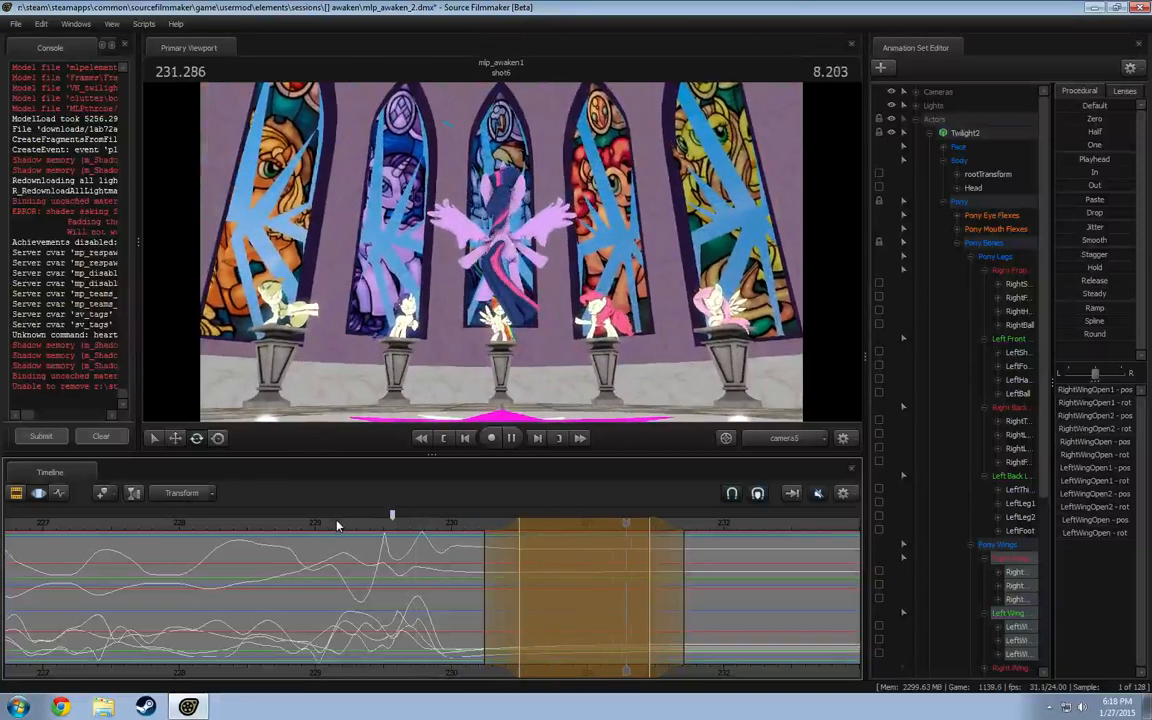
key(space)
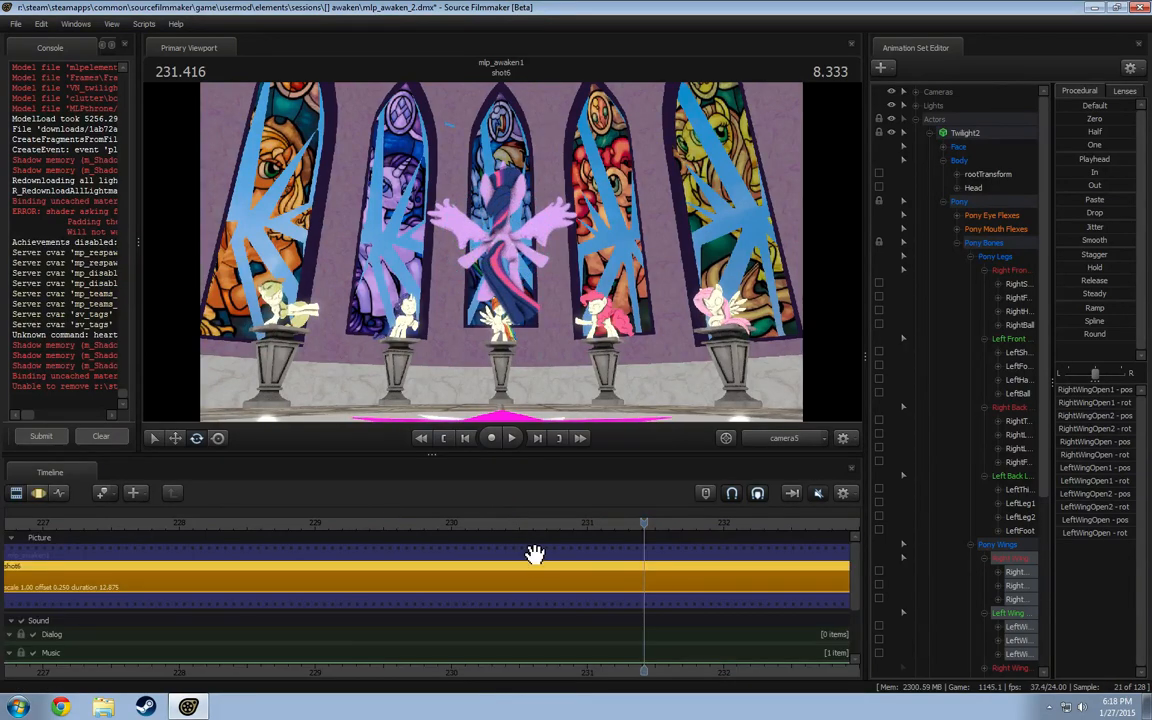
- Play the turn repeatedly through camera5 from about 228.5 seconds to check how both wings settle
key(F3)
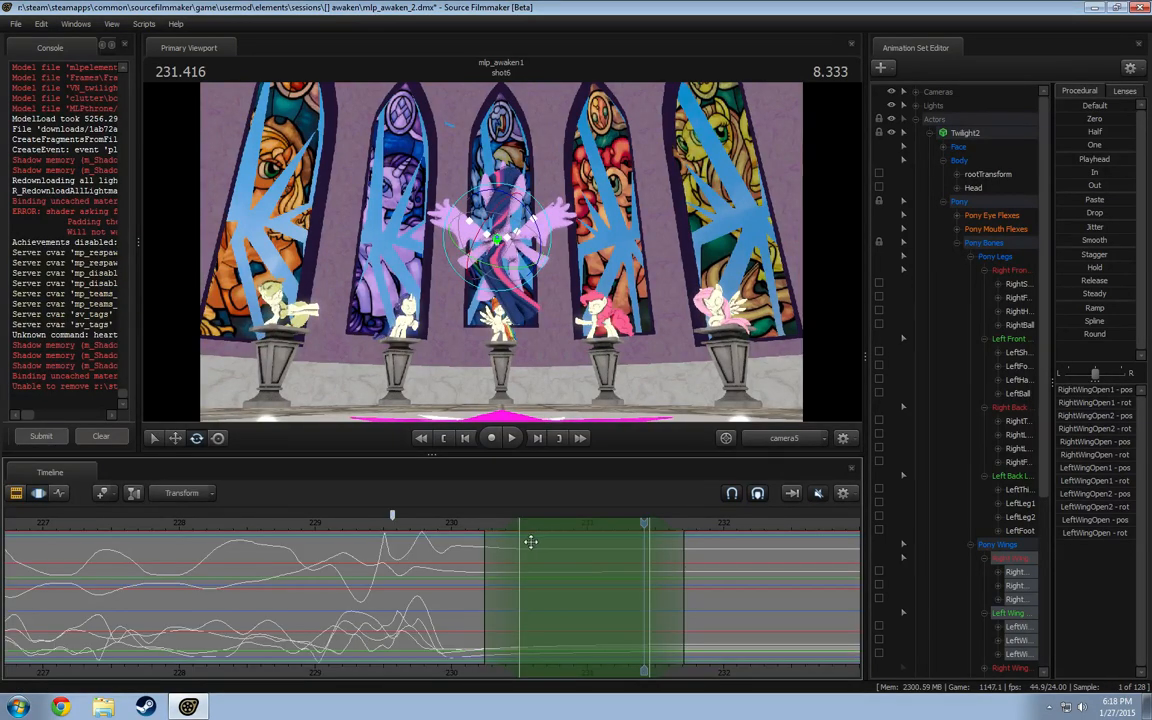
drag(449, 528, 414, 531)
key(space)
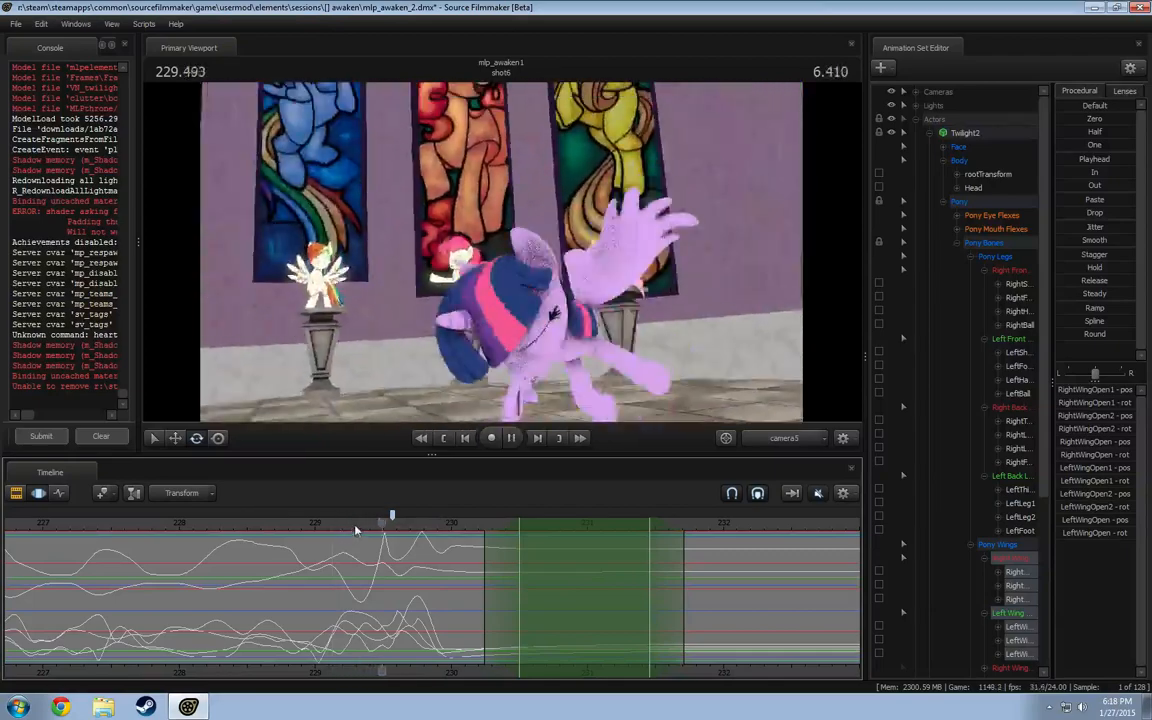
key(space)
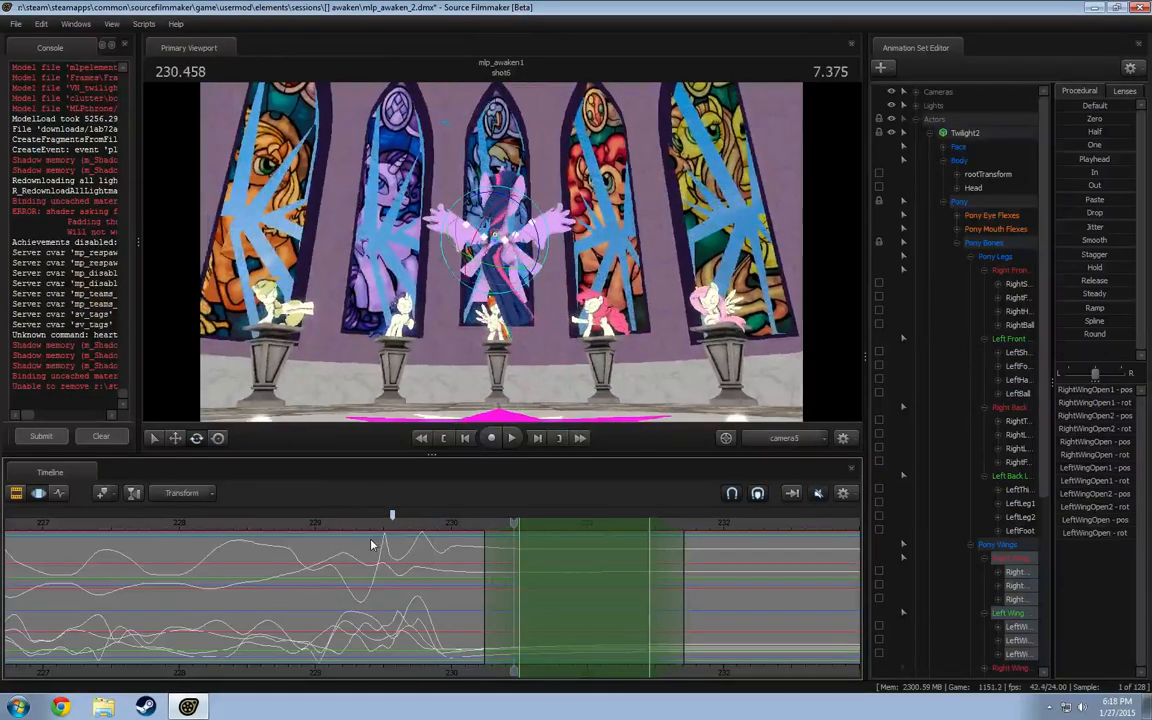
key(space)
key(space)
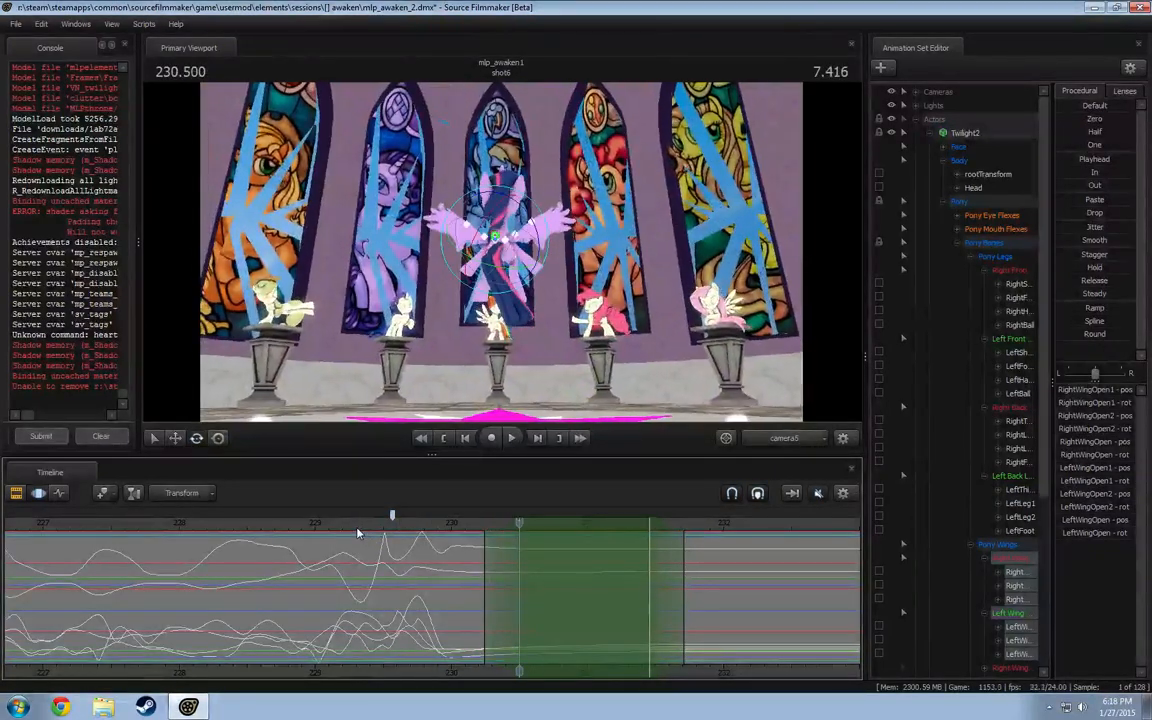
key(space)
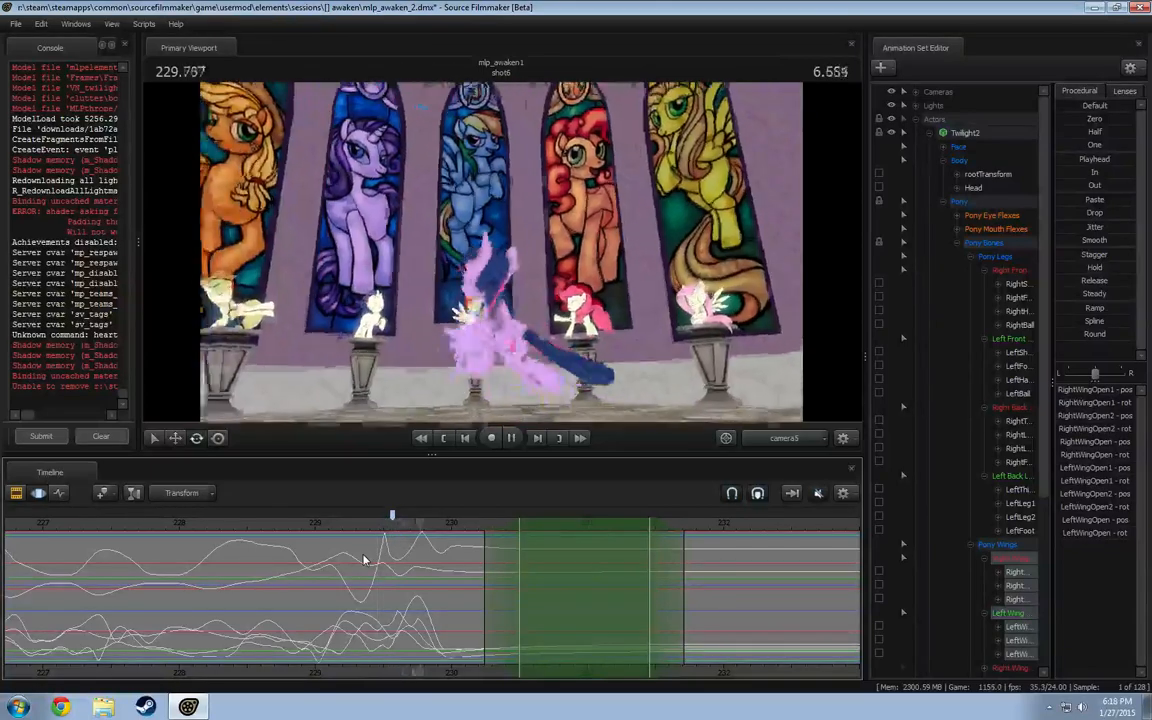
click(240, 524)
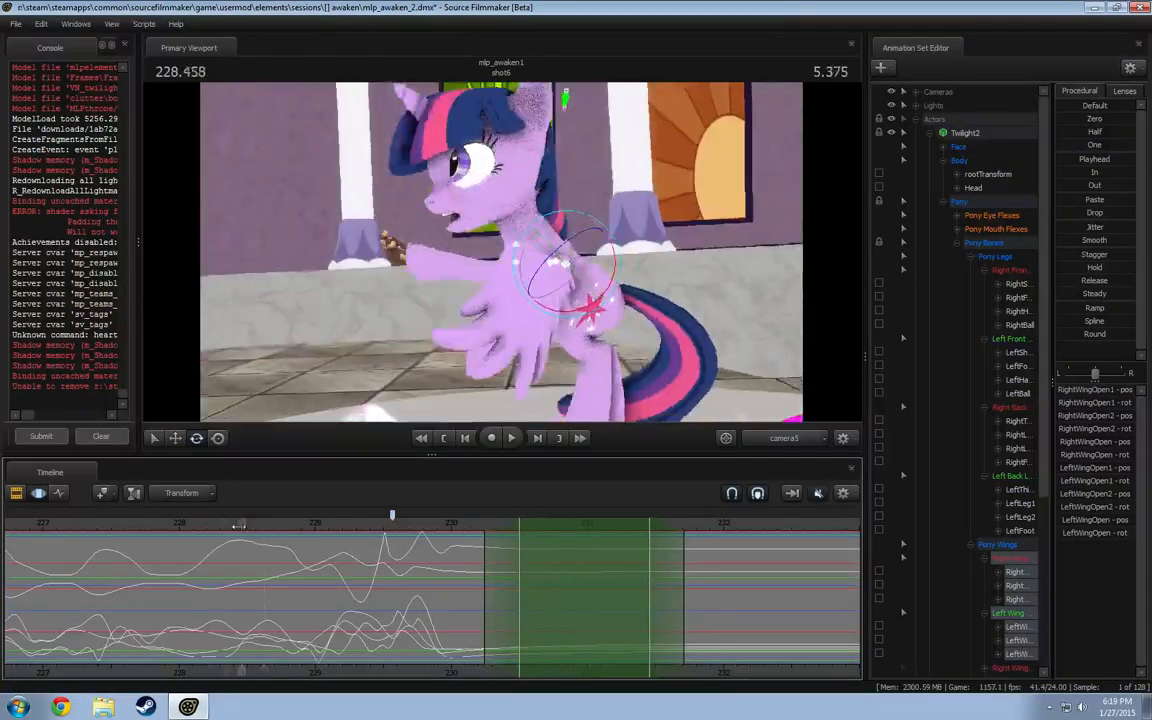
key(space)
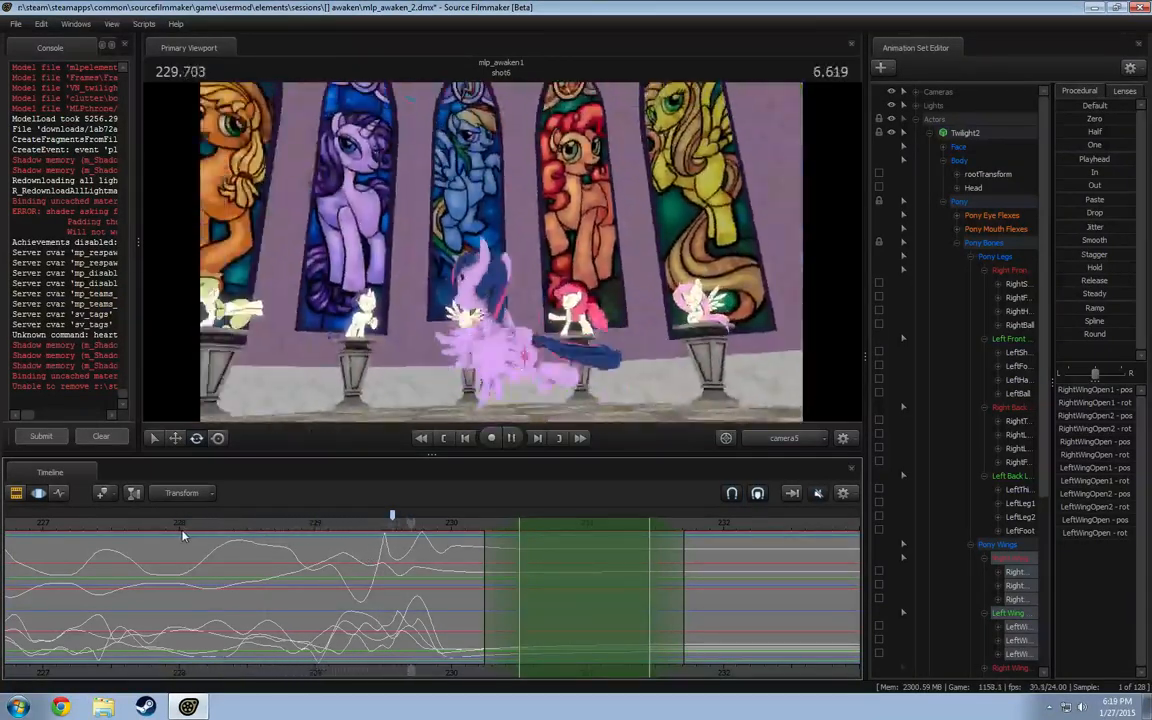
key(space)
click(417, 527)
key(space)
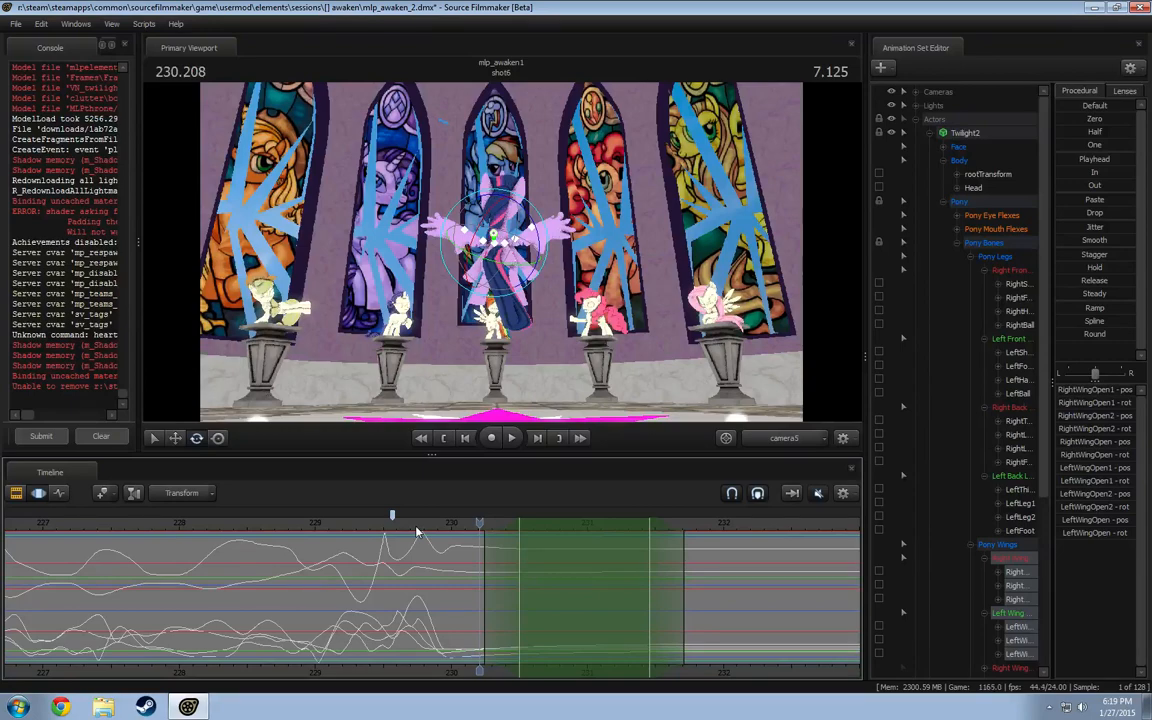
- Scrub between about 228.5 and 230 seconds to examine the wing curves and the pose frame by frame
drag(433, 538, 473, 594)
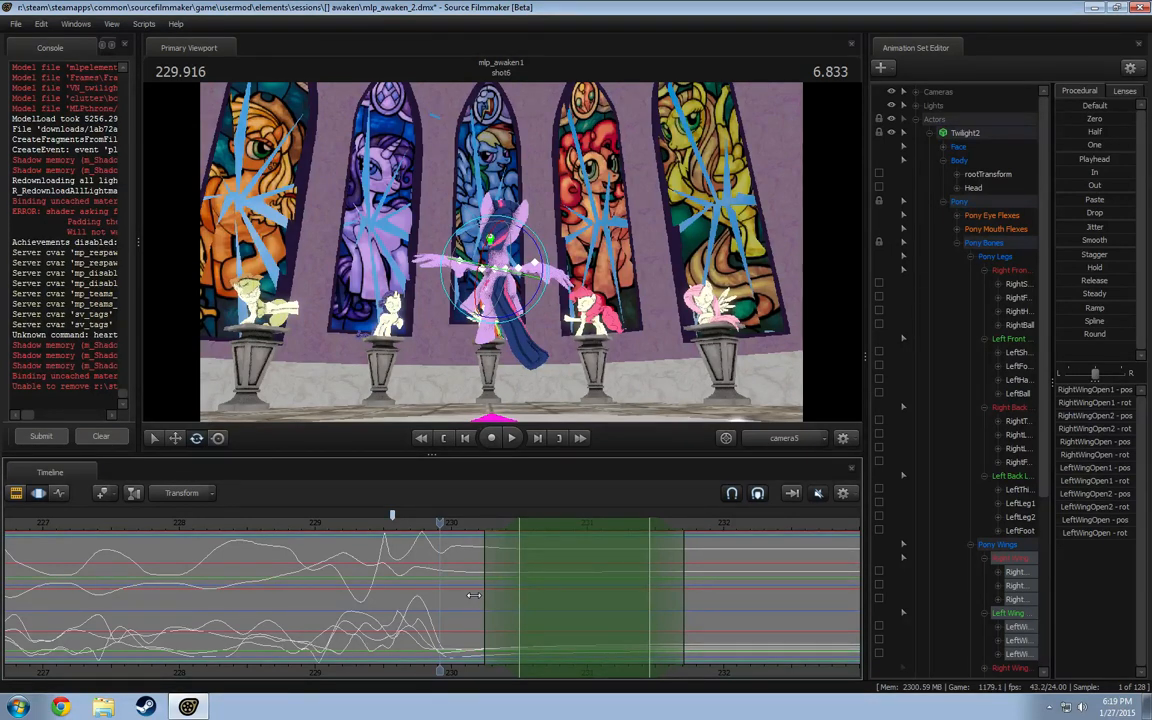
drag(428, 527, 308, 566)
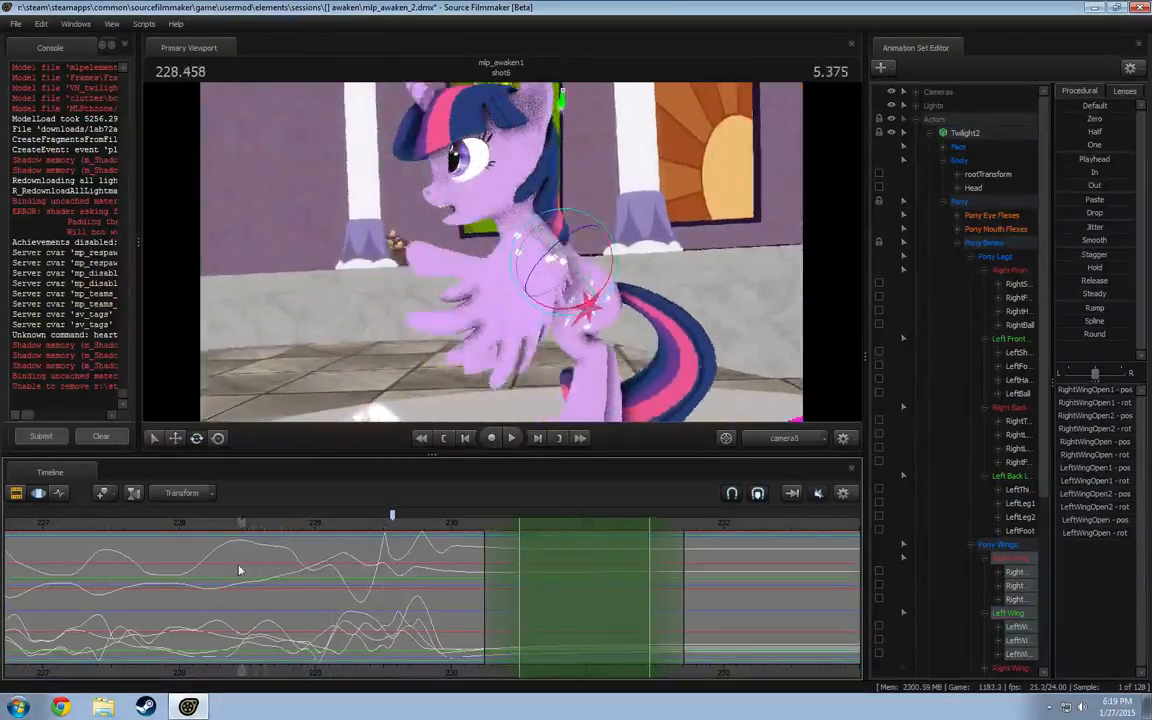
drag(239, 570, 313, 610)
middle_drag(370, 662, 474, 666)
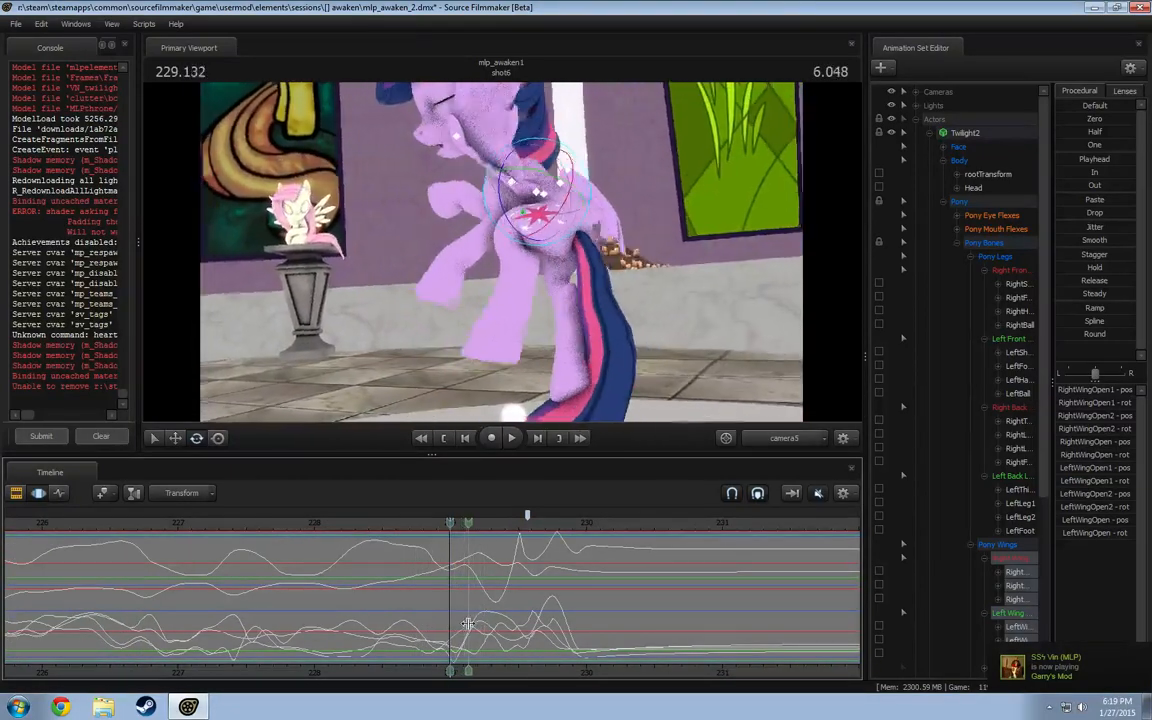
drag(468, 624, 444, 625)
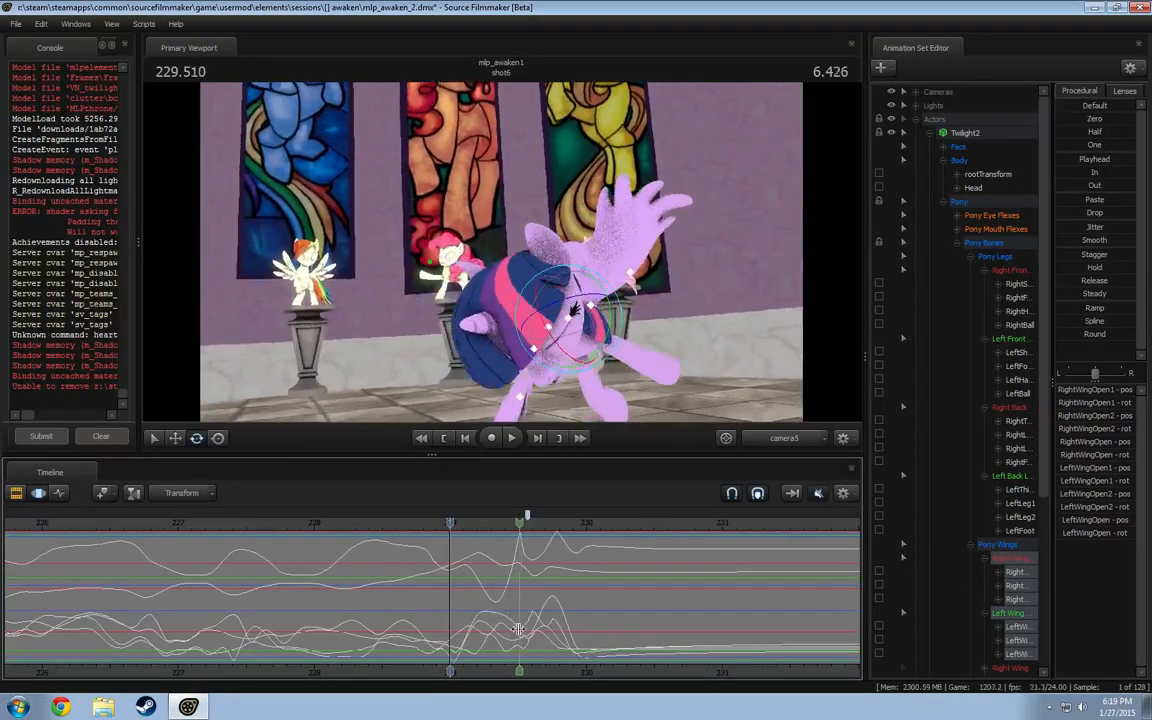
drag(468, 632, 440, 634)
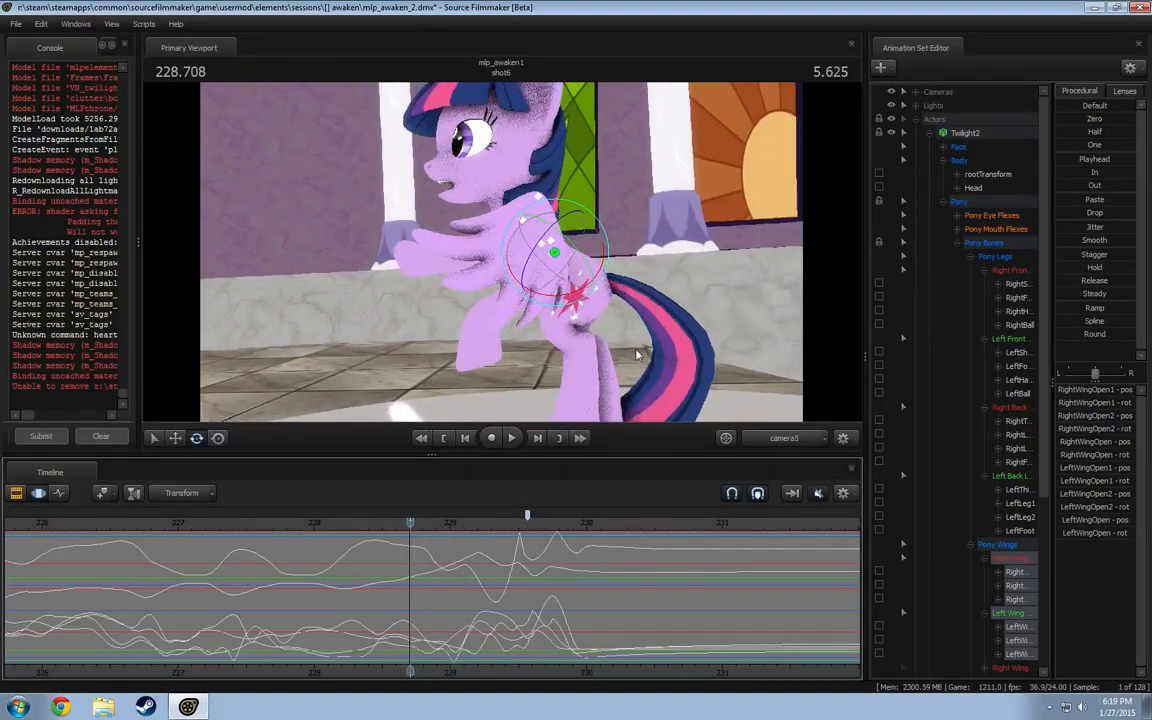
- Set a falloff selection around 229.583 seconds, switch to the Work Camera and rotate Tail1
drag(410, 565, 591, 585)
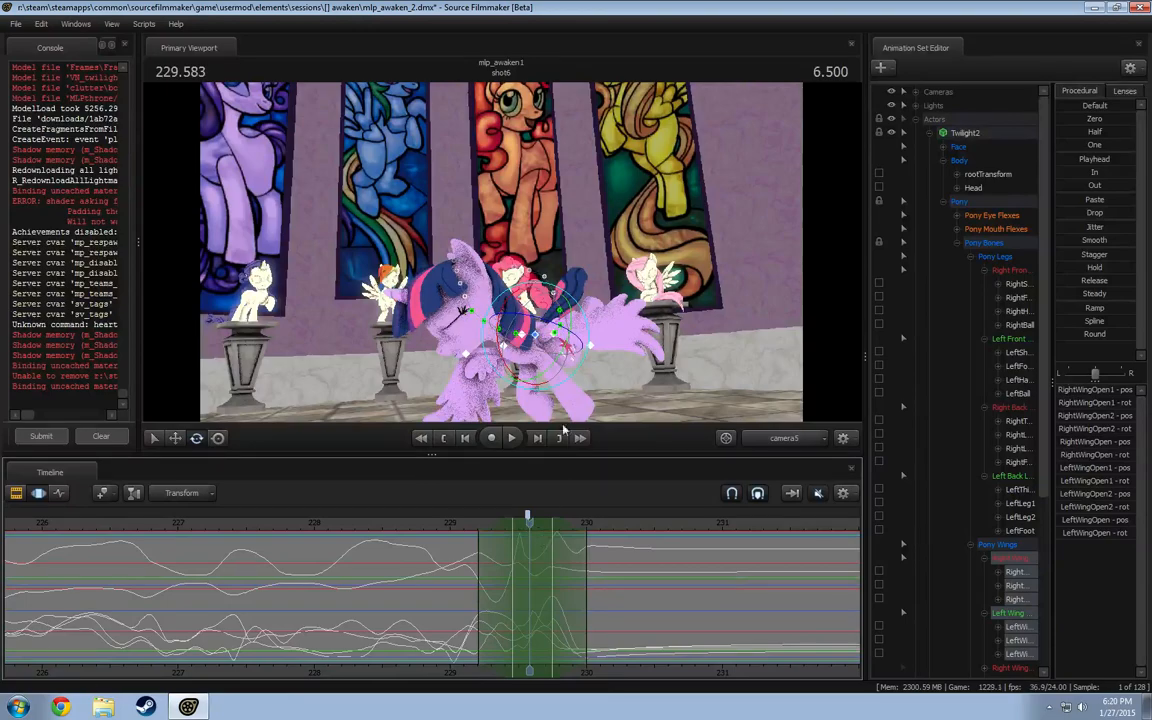
click(768, 438)
drag(738, 362, 515, 300)
click(482, 332)
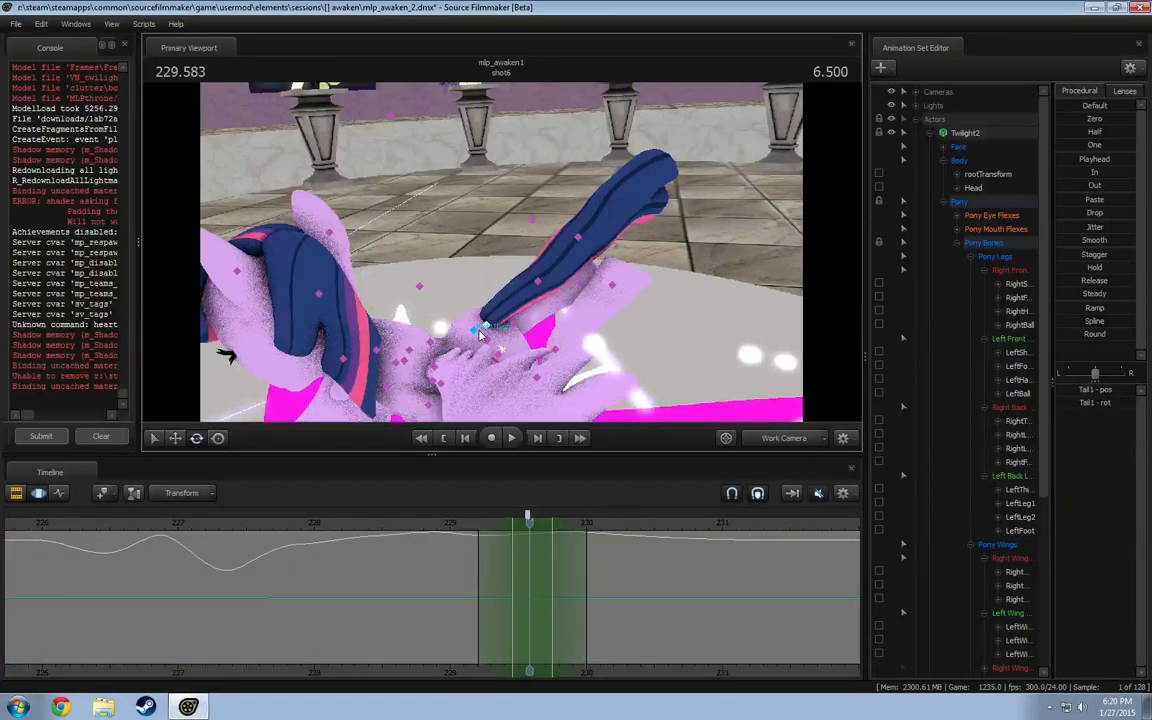
drag(462, 357, 538, 340)
- Rotate Tail2 and Tail3 at 229.583 seconds to bend the tail with the turn
click(504, 266)
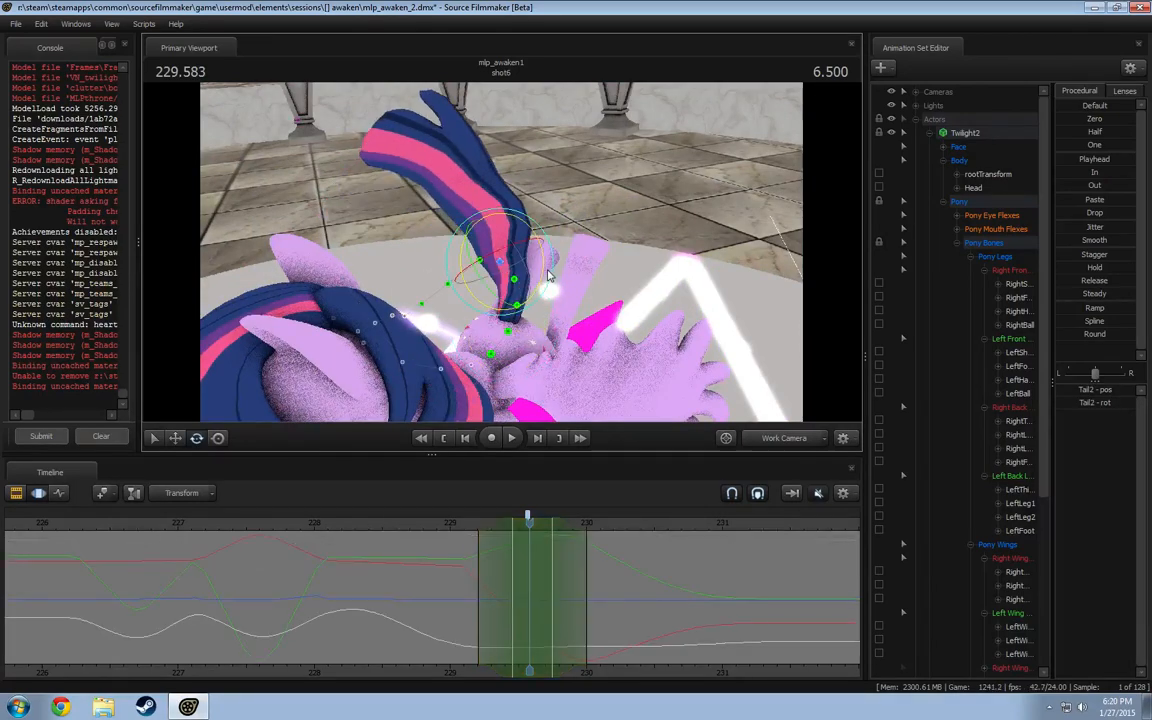
drag(548, 275, 532, 236)
alt+drag(540, 250, 500, 336)
ctrl+click(437, 248)
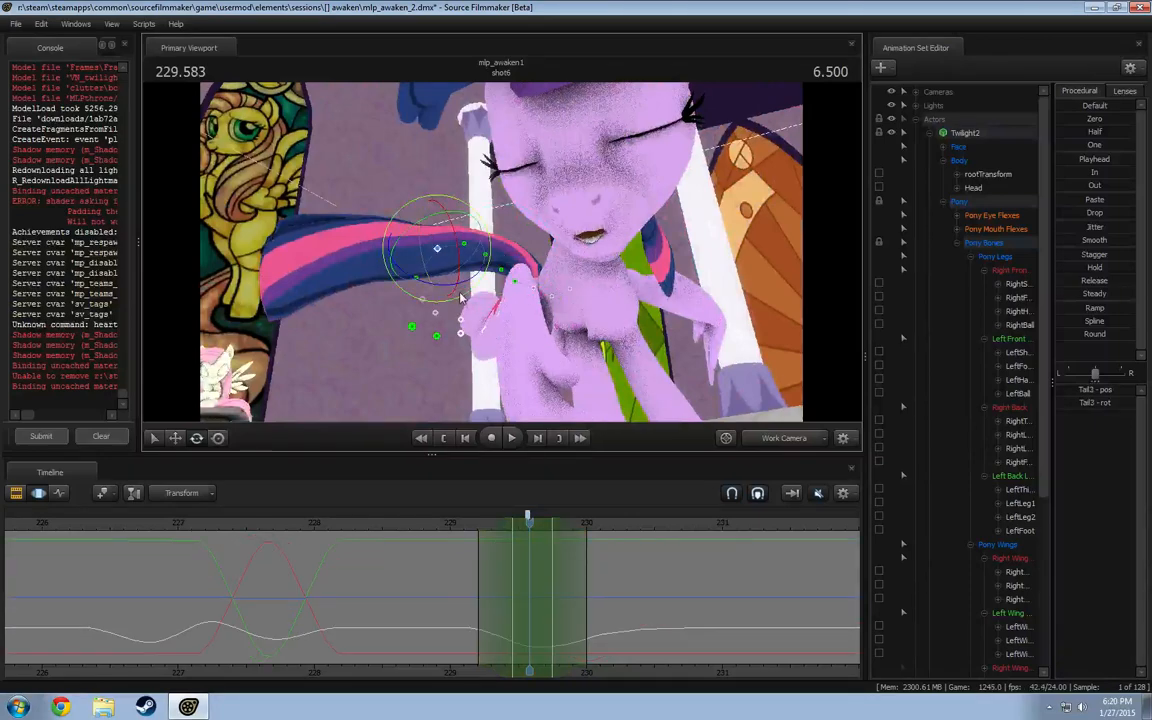
drag(460, 298, 461, 266)
alt+drag(461, 266, 429, 317)
key(shift)
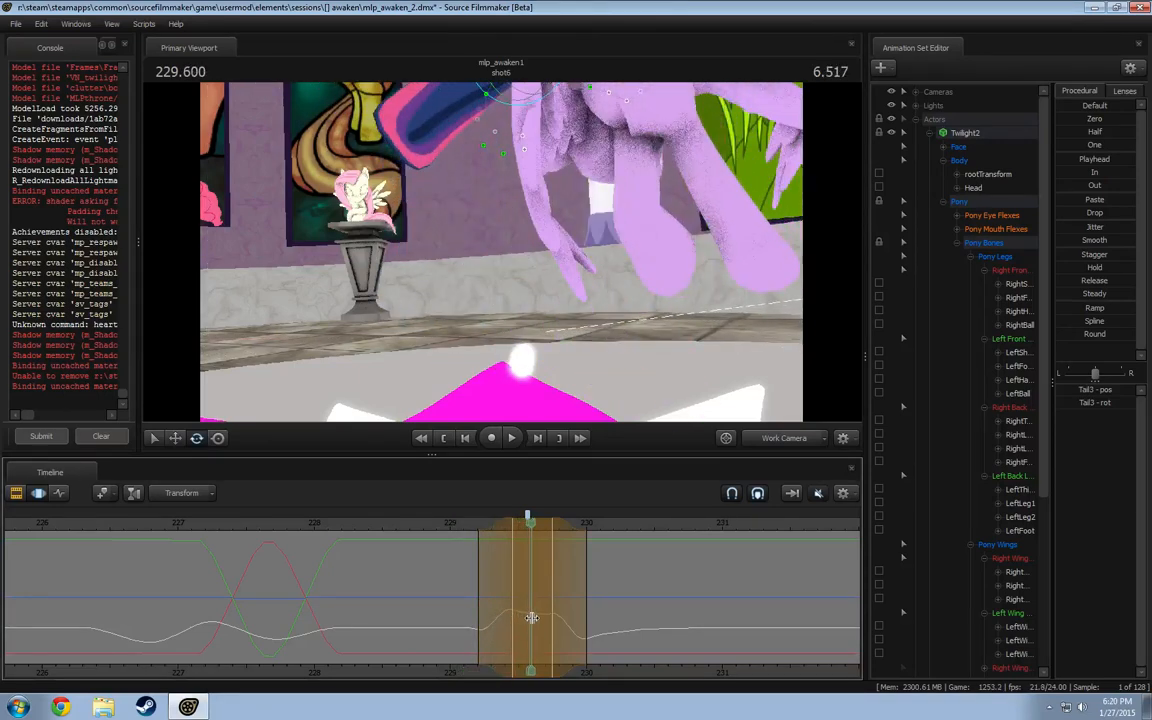
drag(540, 320, 500, 240)
key(s)
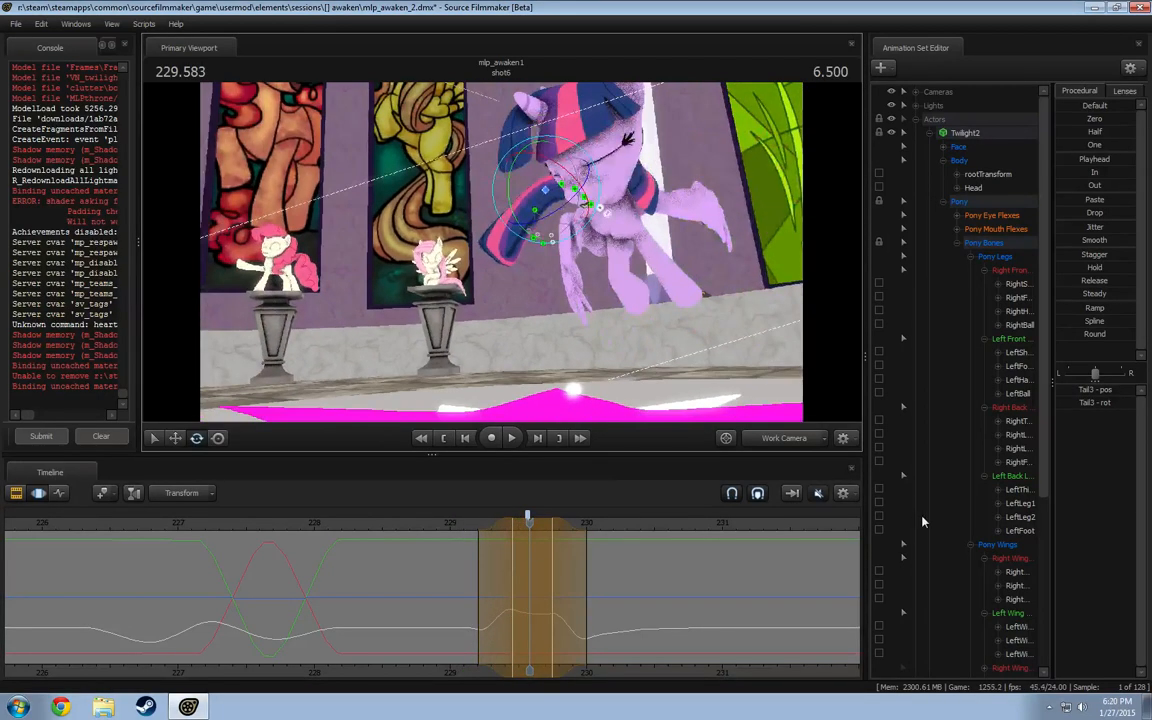
- Select Tail1, Tail2 and Tail3 together and apply the Round preset in a short falloff selection around 229.63 seconds
scroll(923, 521, down, 5)
ctrl+click(998, 629)
ctrl+click(991, 642)
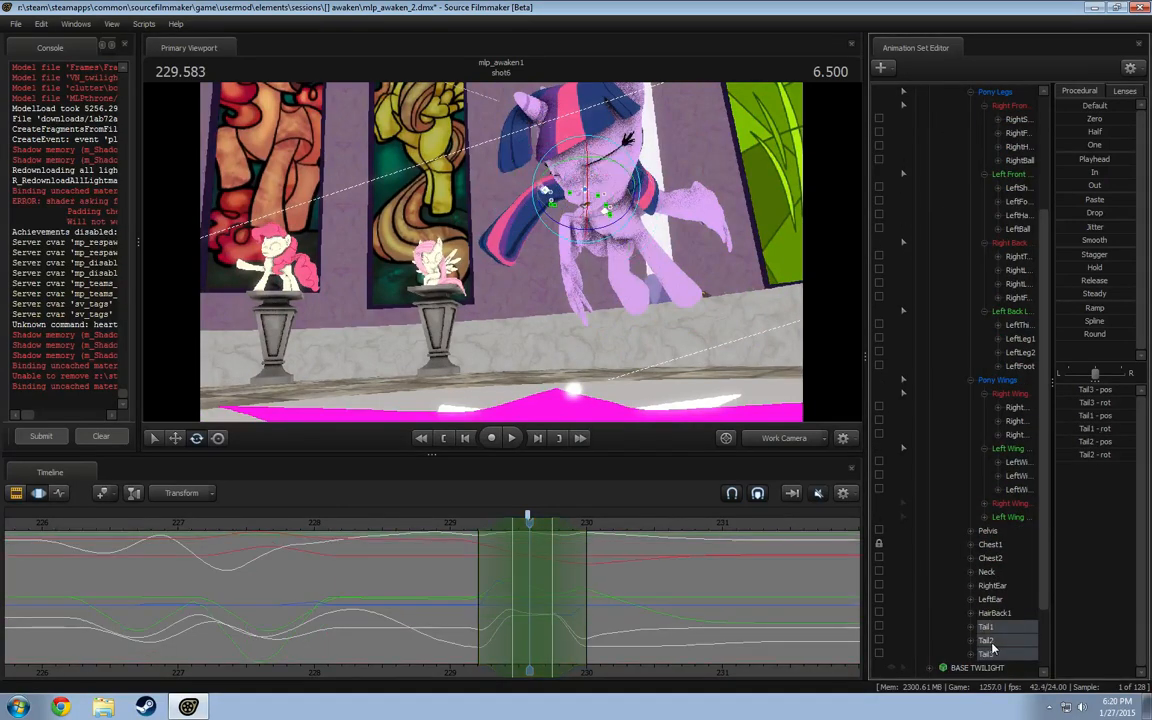
drag(510, 602, 513, 603)
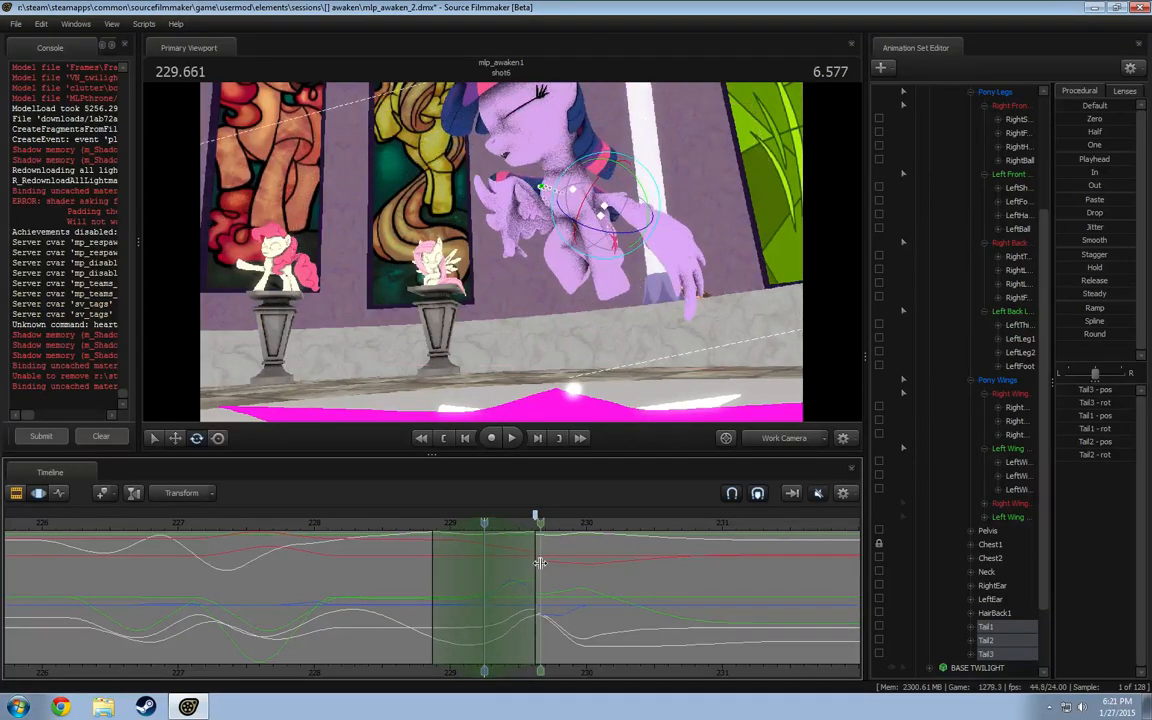
shift+drag(541, 563, 568, 581)
click(1090, 333)
drag(555, 582, 550, 583)
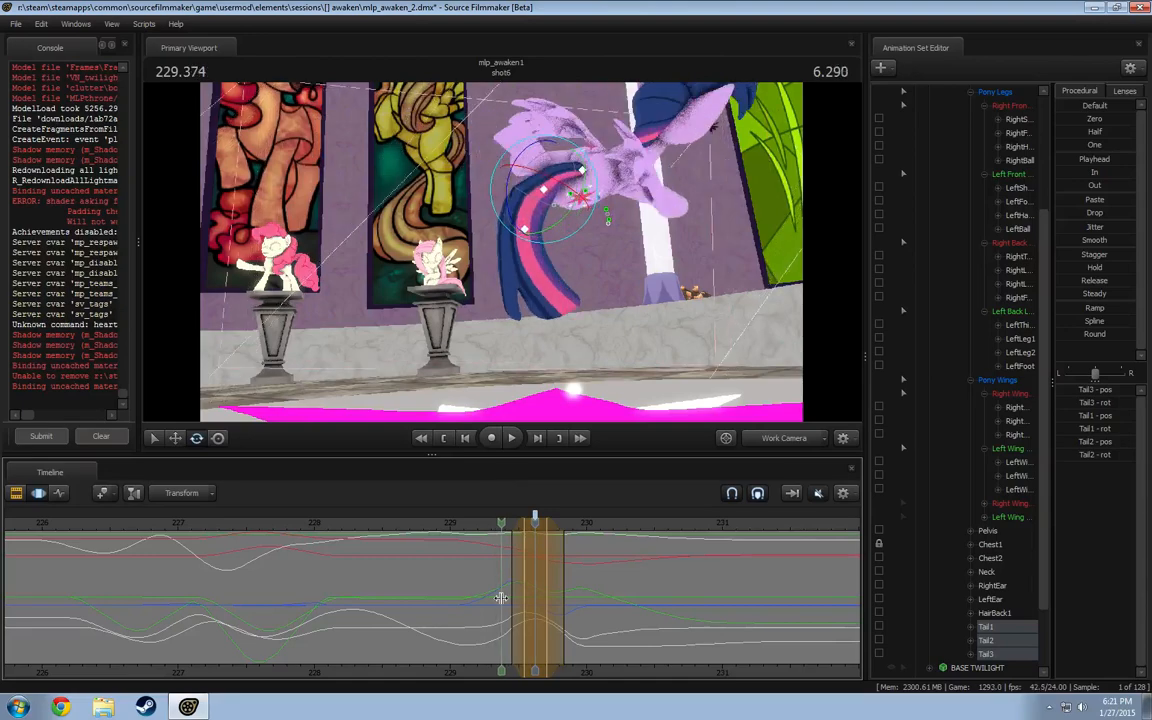
- Set a falloff selection from about 229.0 to 229.6 seconds and rotate Tail1 at 229.375 seconds
click(498, 600)
drag(461, 599, 451, 599)
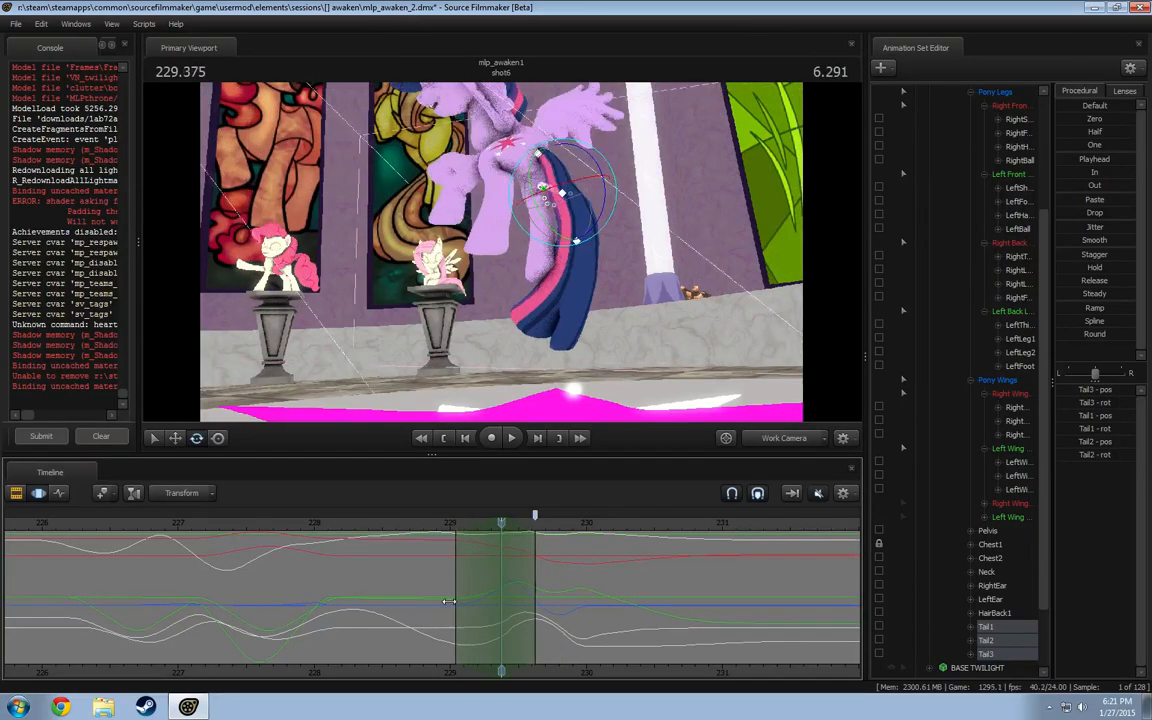
drag(520, 290, 514, 250)
ctrl+click(534, 236)
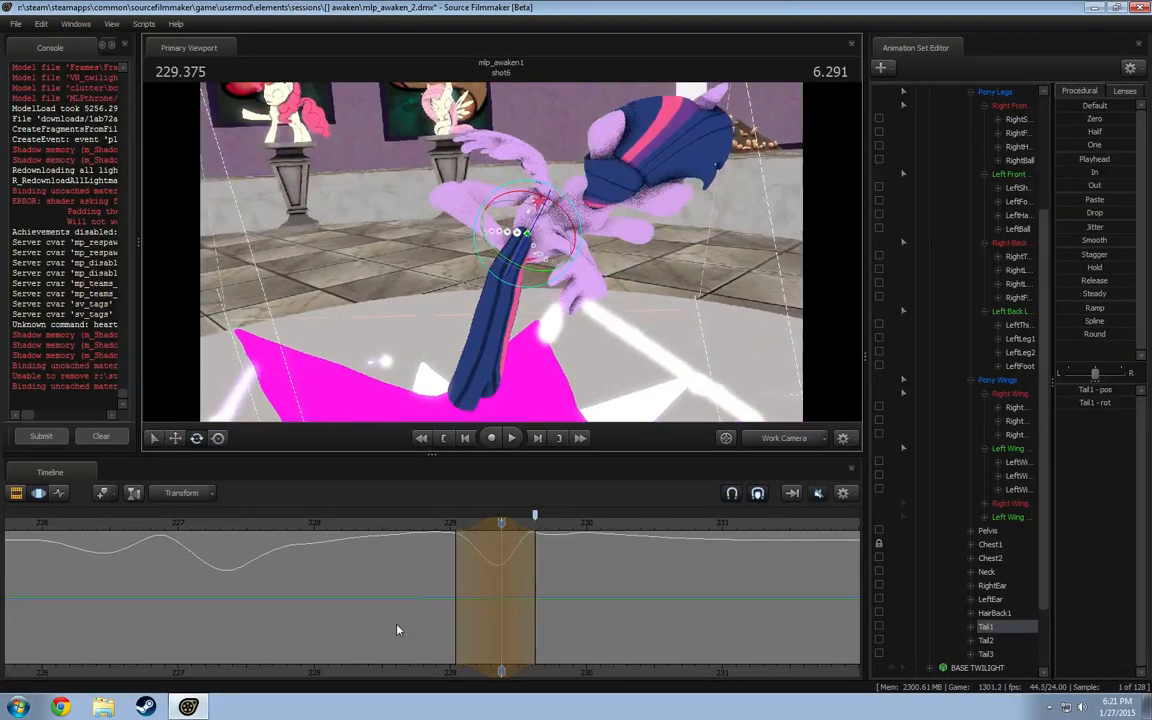
shift+drag(414, 602, 502, 597)
- Rotate Tail2 and Tail3 at 229.375 seconds so the tail trails behind the body
alt+drag(628, 335, 482, 265)
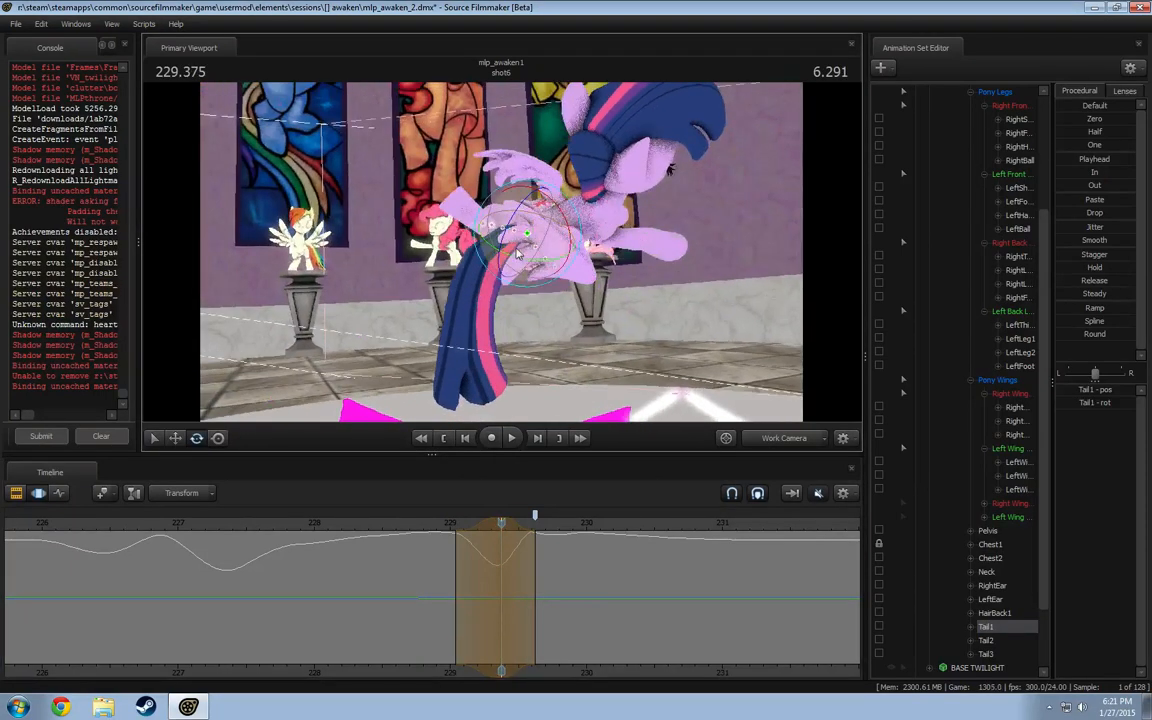
click(495, 252)
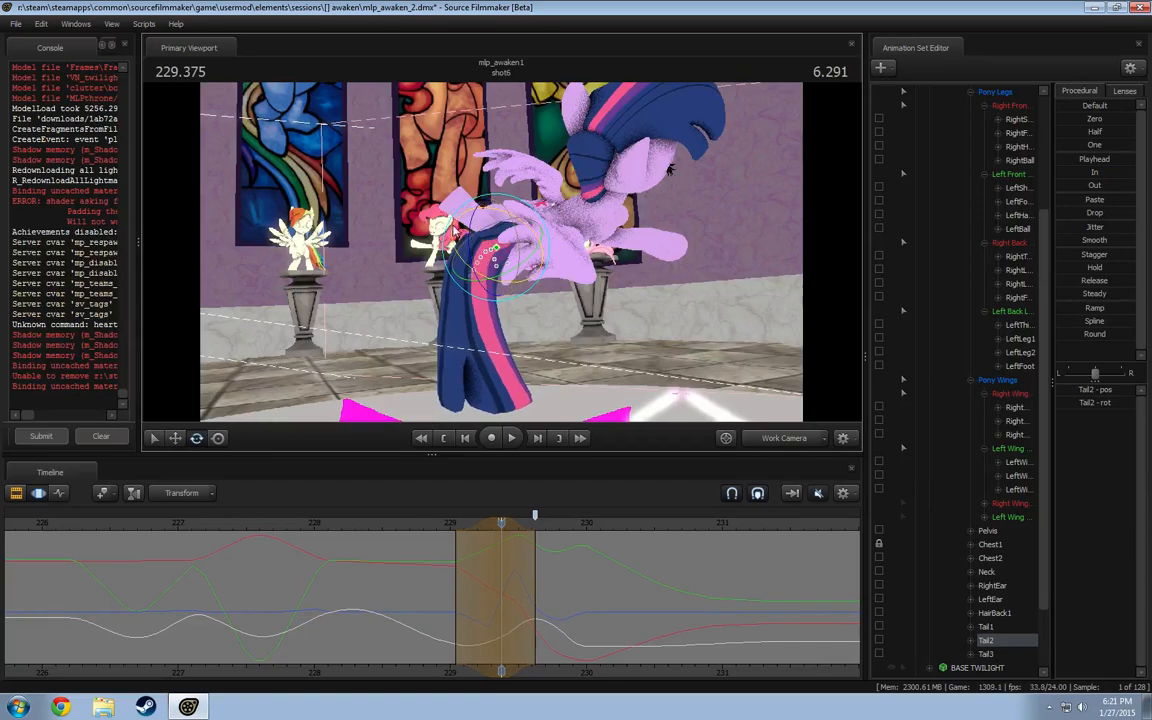
click(474, 286)
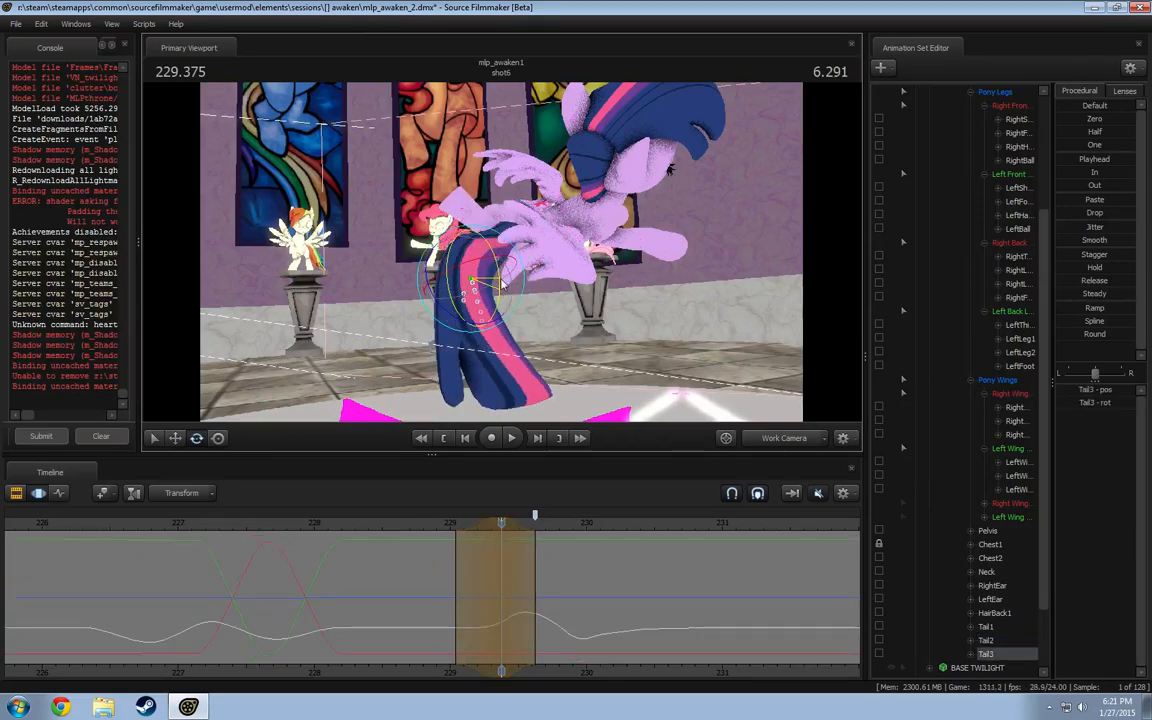
alt+drag(468, 290, 503, 258)
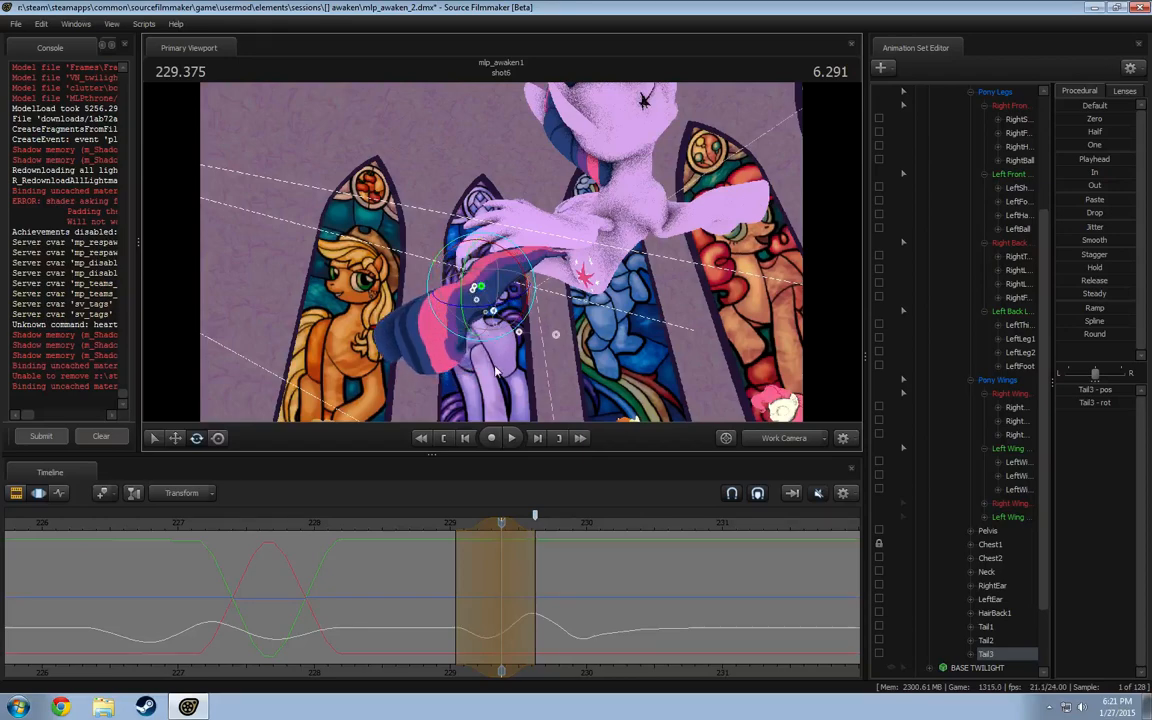
- Rotate Tail3 at 229.541 seconds within a falloff selection from about 229.3 to 229.8 seconds
drag(446, 563, 524, 570)
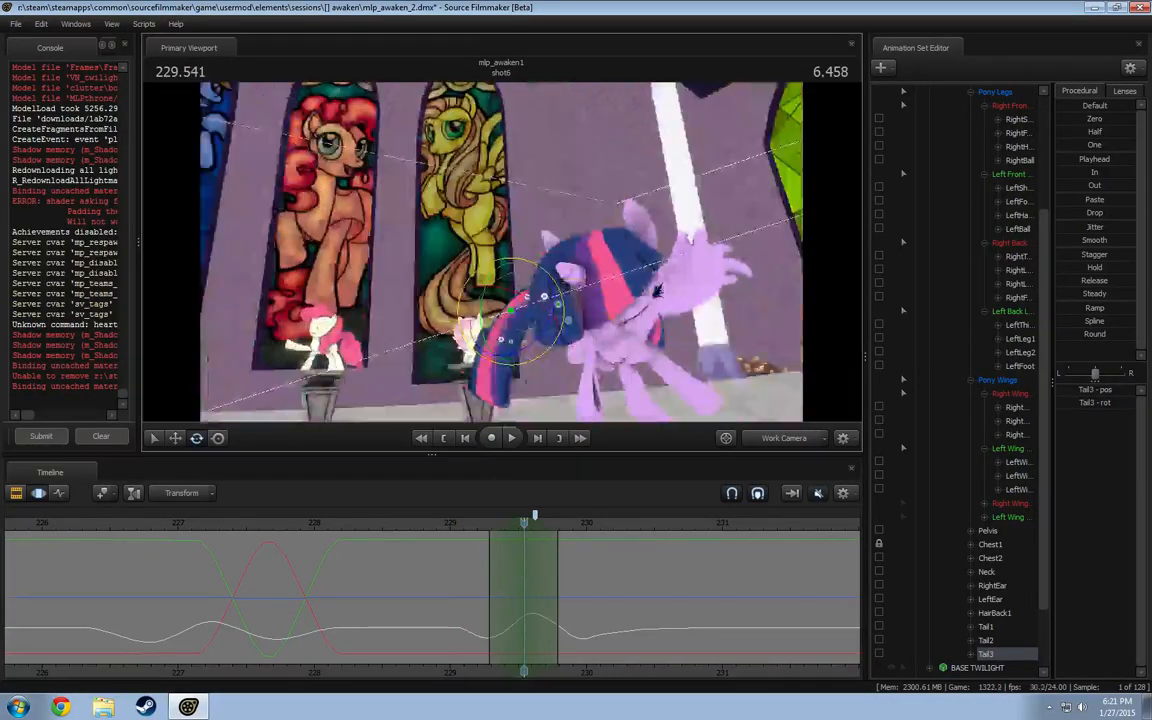
mouse_move(510, 270)
mouse_down()
mouse_move(600, 265)
mouse_move(510, 250)
mouse_move(475, 210)
mouse_move(495, 222)
mouse_move(497, 260)
mouse_up()
drag(530, 365, 538, 376)
drag(500, 250, 500, 300)
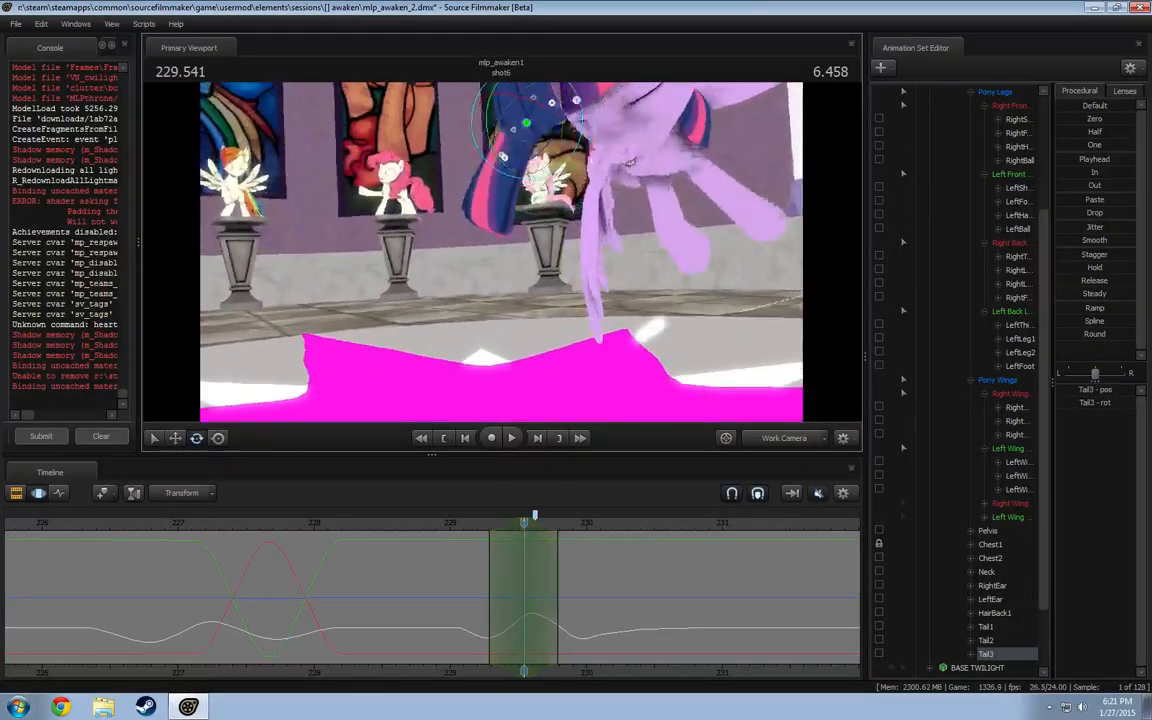
drag(503, 157, 490, 215)
ctrl+click(539, 209)
click(519, 237)
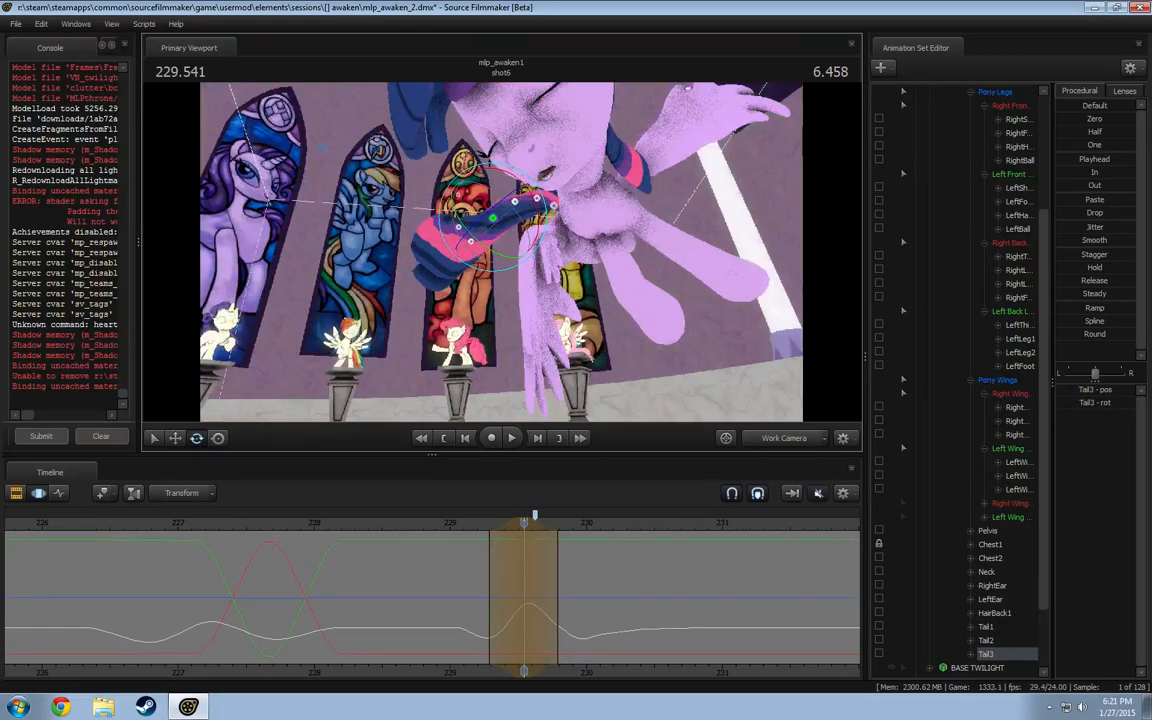
- Try rotating Tail3 at 229.708 seconds within a widened falloff selection from about 229.3 to 230.1 seconds
drag(397, 575, 512, 587)
drag(512, 340, 489, 342)
click(520, 208)
drag(460, 590, 558, 625)
shift+scroll(558, 625, up, 8)
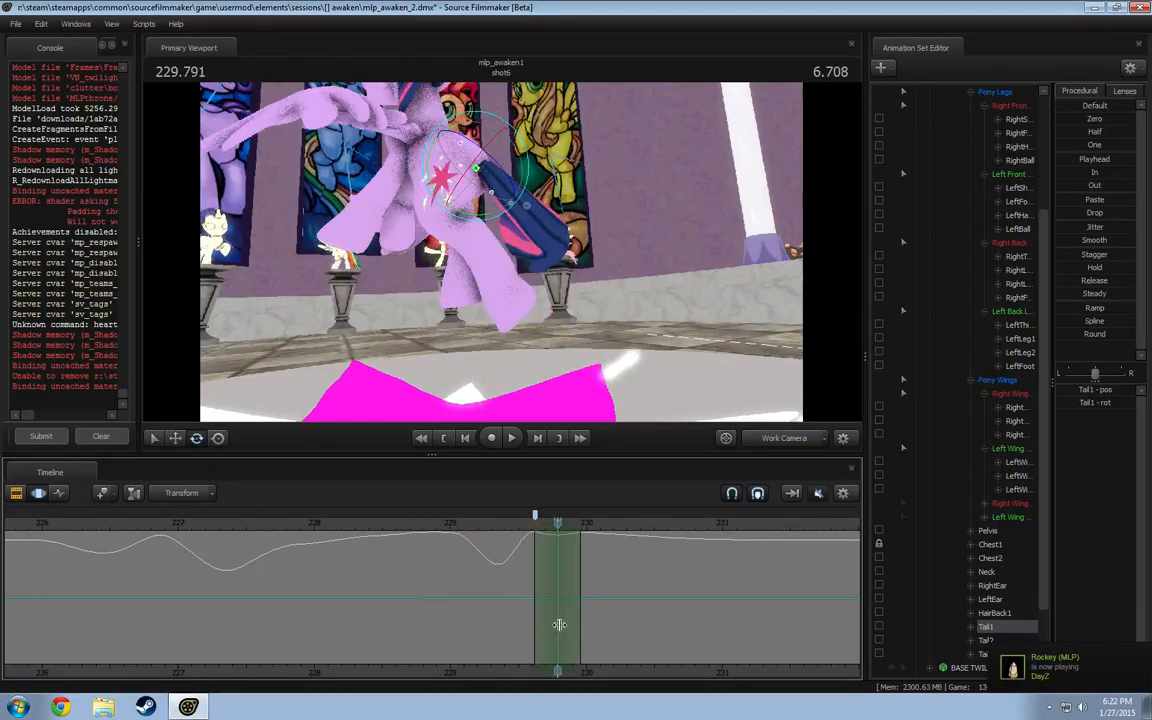
alt+drag(653, 340, 530, 338)
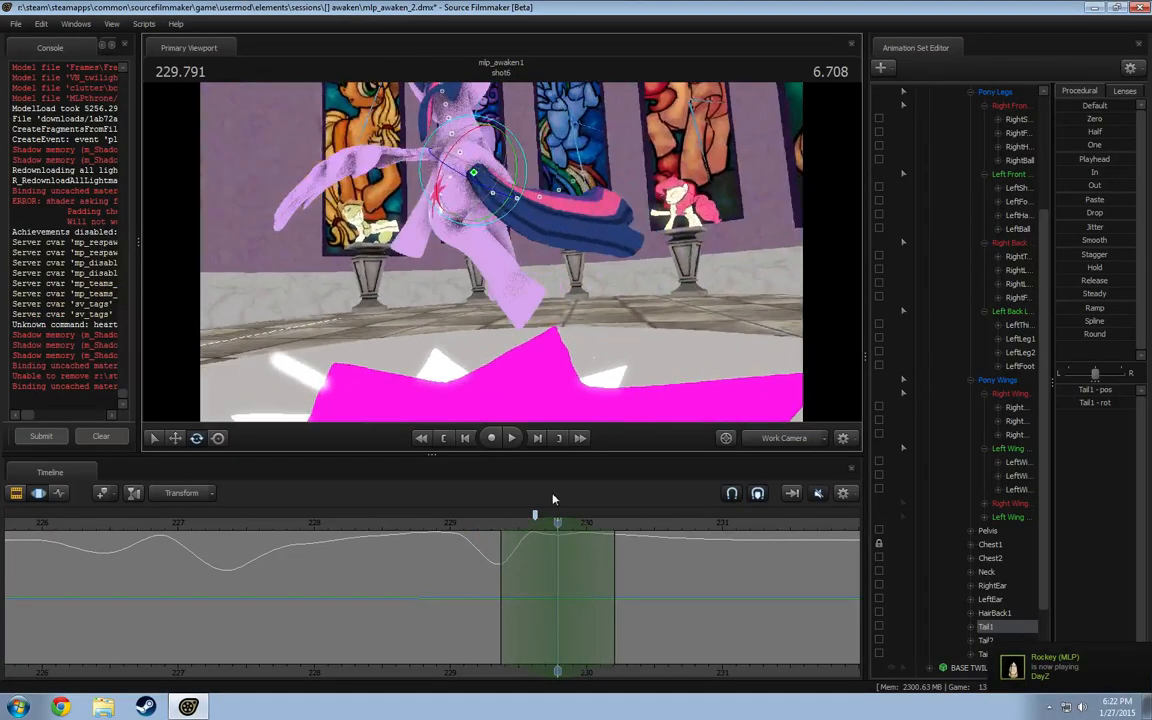
drag(558, 637, 559, 584)
drag(541, 519, 546, 523)
alt+drag(600, 215, 614, 244)
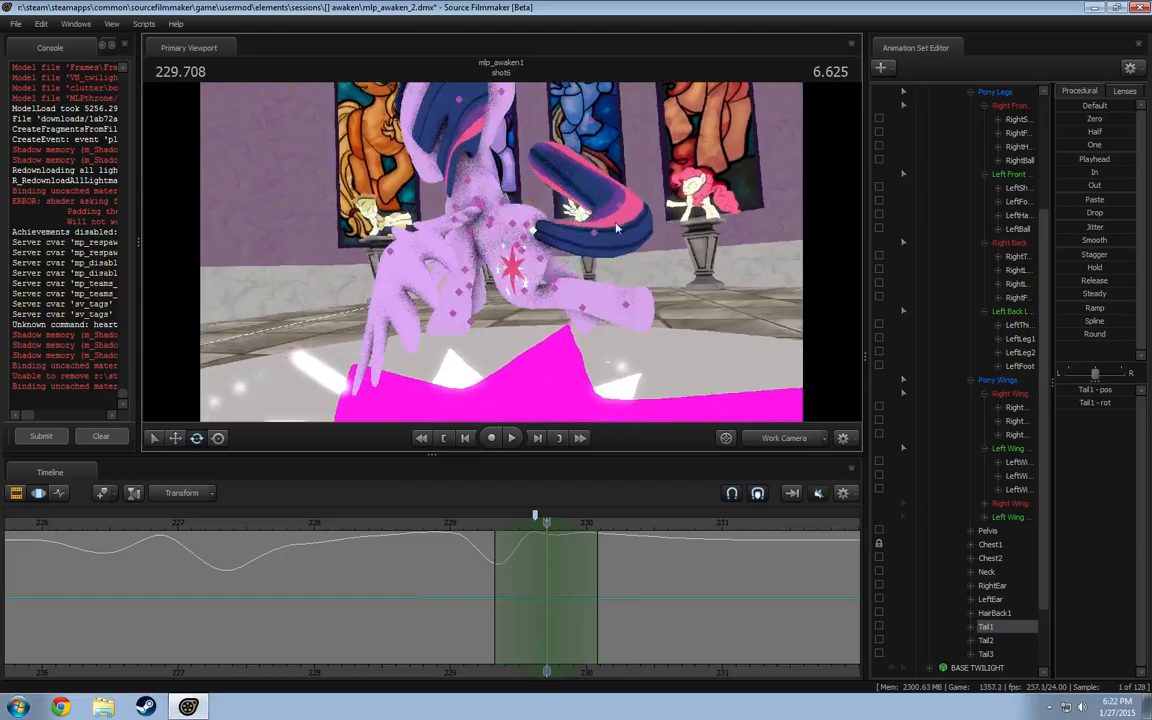
ctrl+click(621, 207)
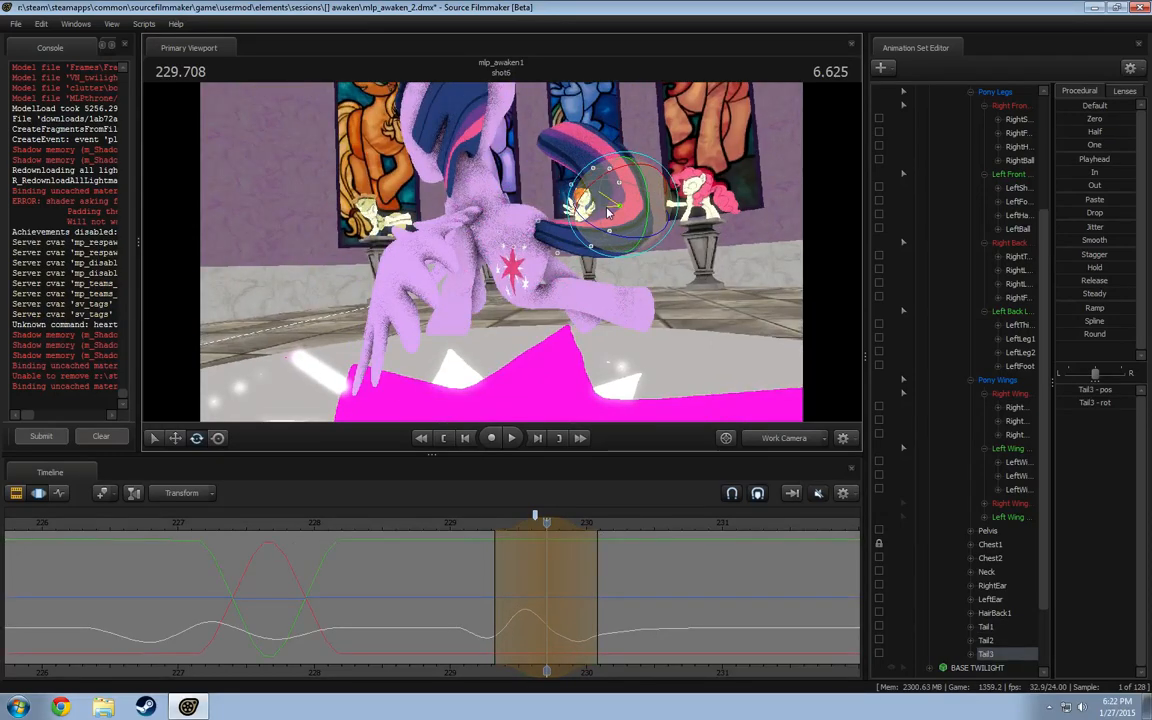
drag(514, 584, 516, 612)
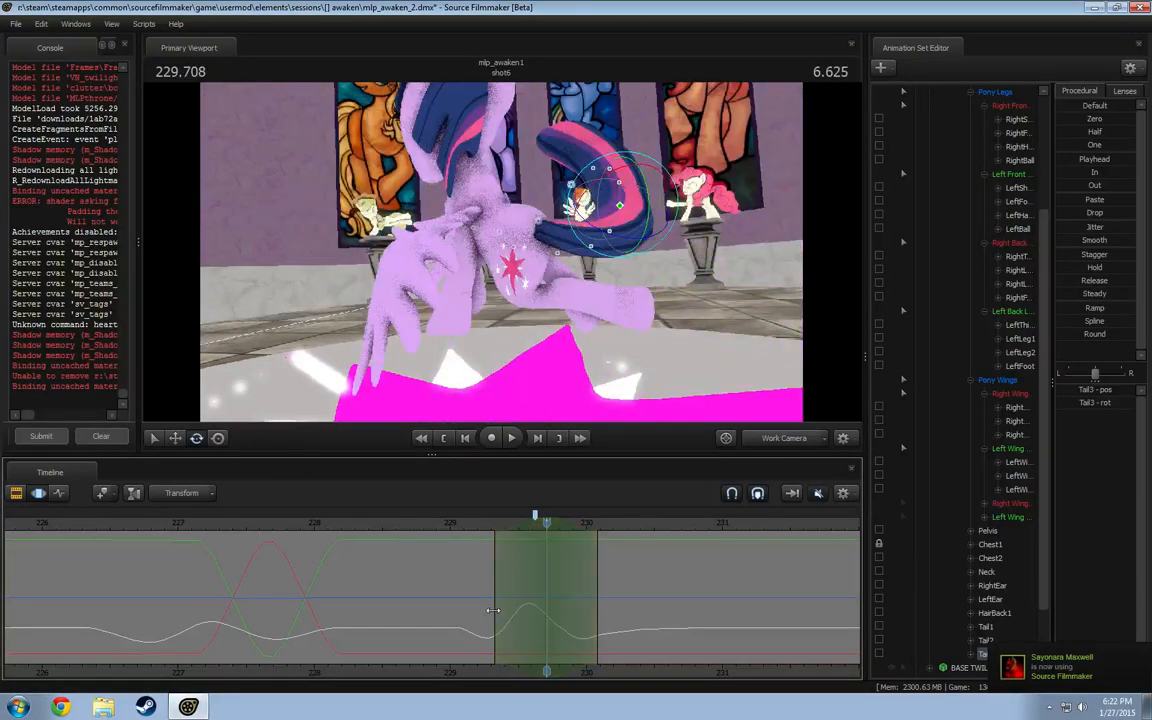
alt+drag(595, 355, 463, 553)
alt+drag(508, 370, 195, 372)
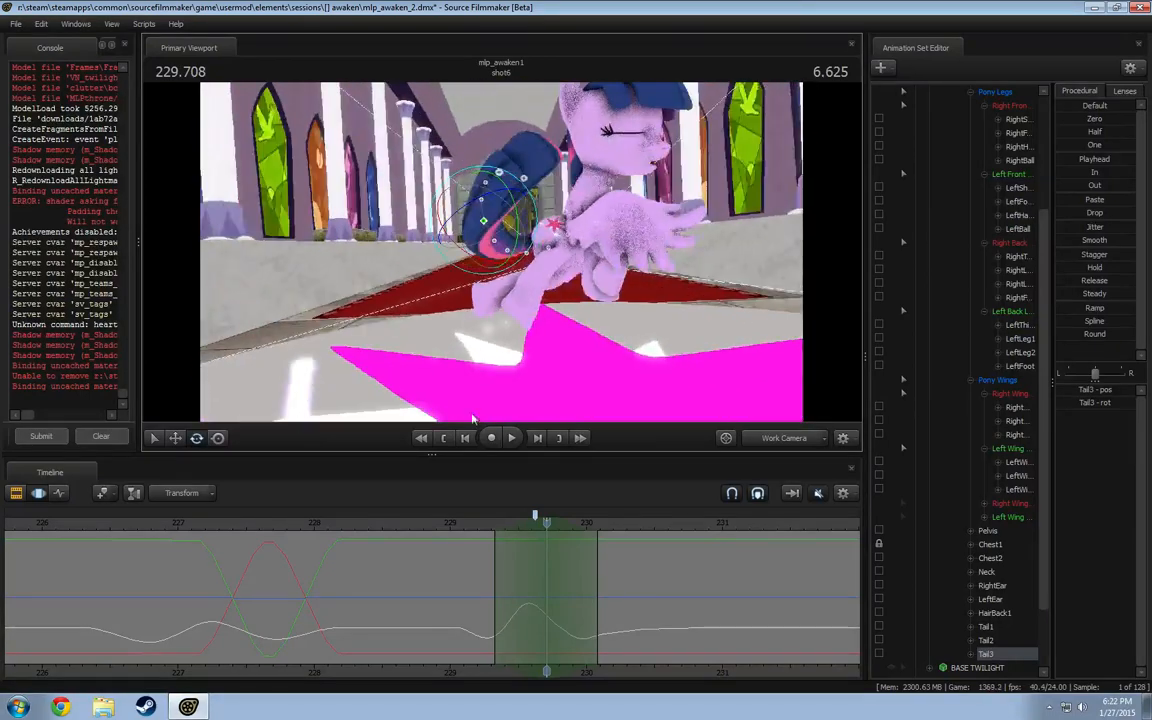
- Rotate Tail2 at 229.416 seconds within a falloff selection from about 229.1 to 229.75 seconds
drag(473, 553, 471, 553)
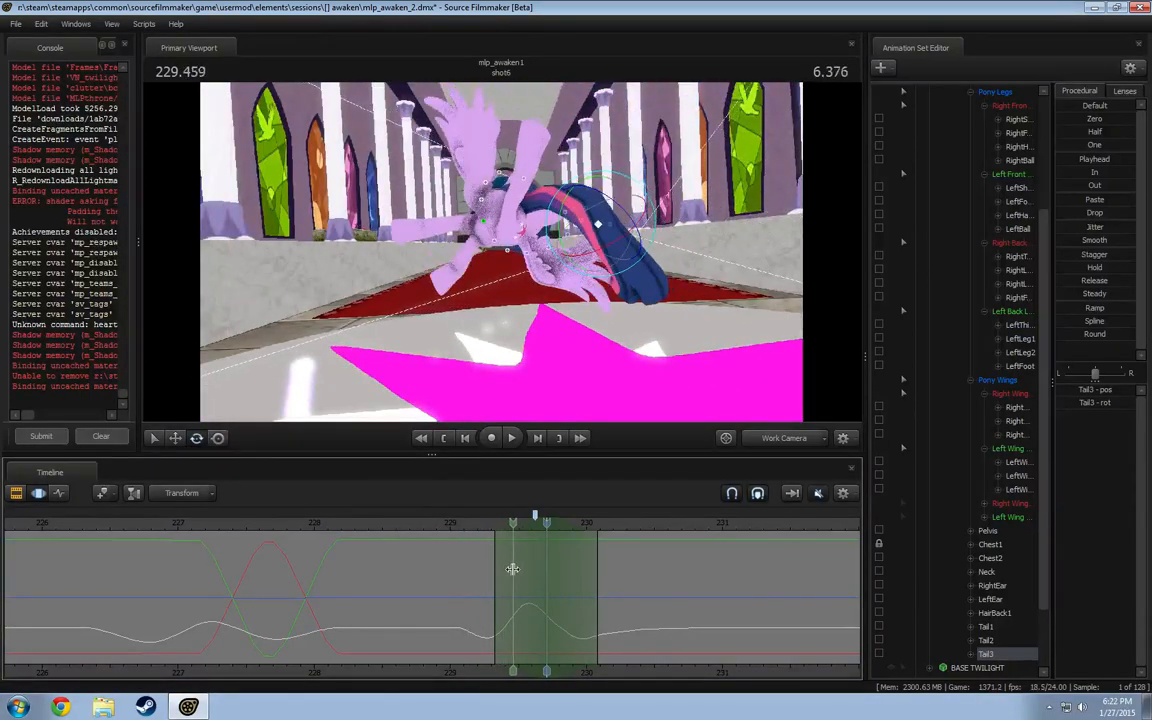
middle_drag(521, 569, 506, 595)
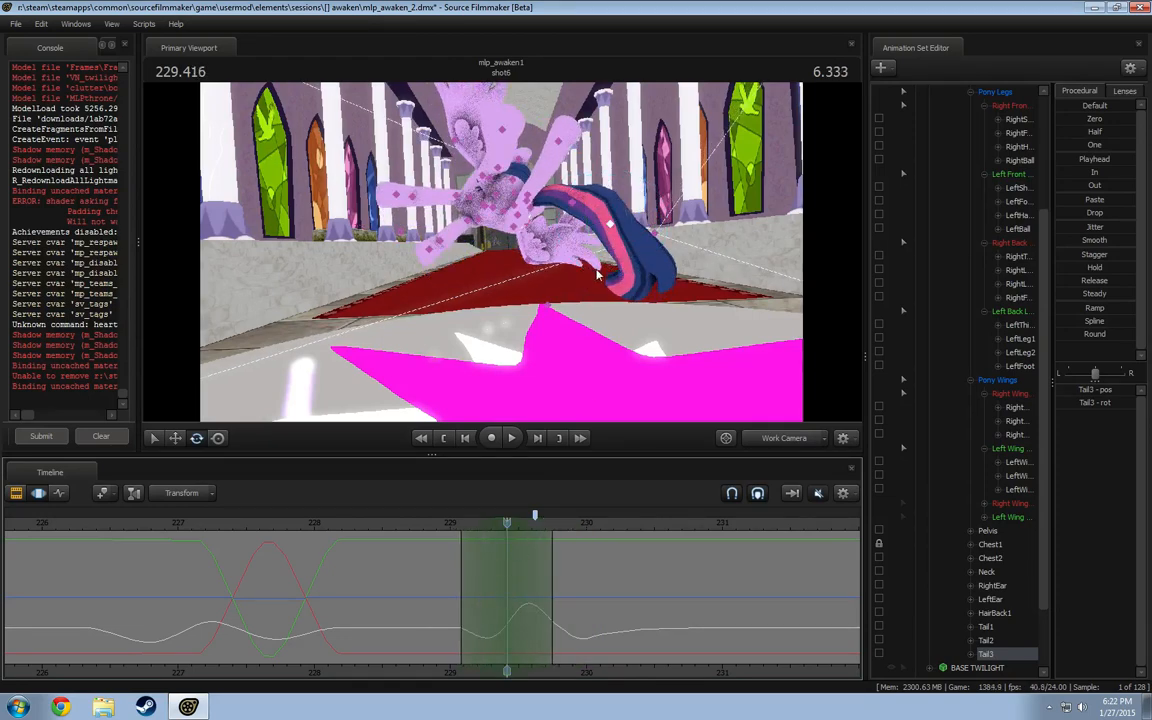
click(581, 208)
drag(594, 236, 512, 296)
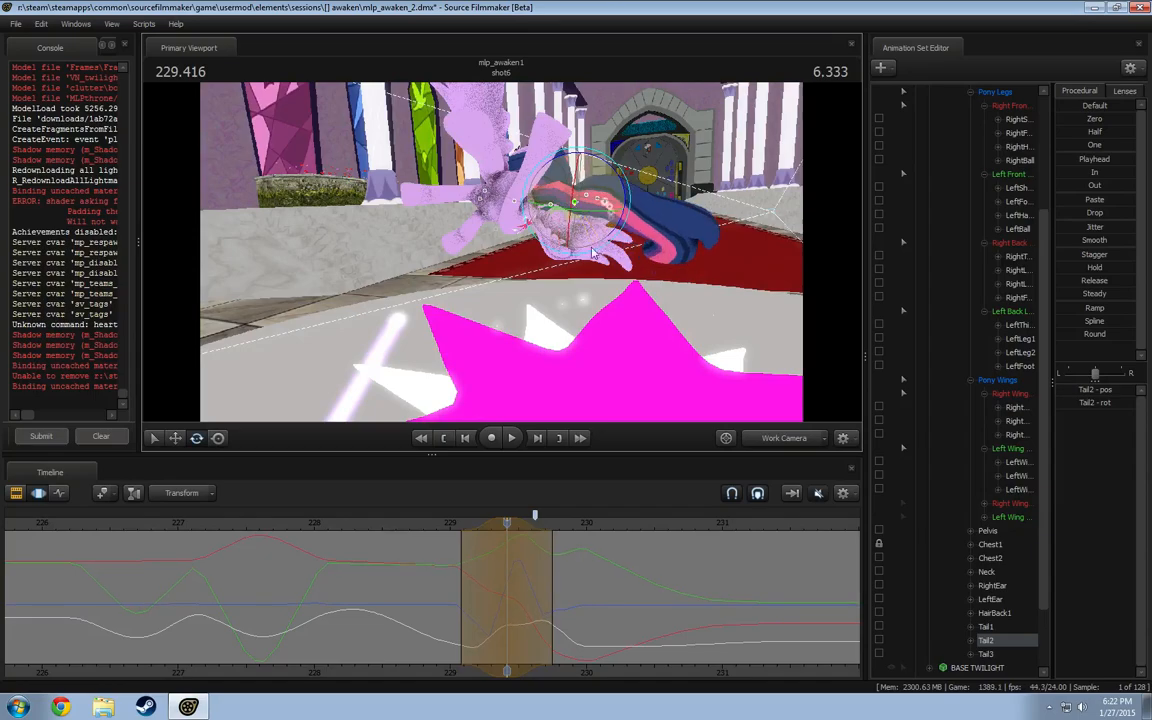
drag(593, 253, 520, 250)
- Rotate Tail2 and Tail3 at 229.250 seconds within a falloff selection from about 228.95 to 229.55 seconds
drag(478, 568, 484, 616)
drag(448, 222, 480, 190)
ctrl+click(439, 251)
mouse_move(447, 245)
mouse_down()
mouse_move(448, 296)
mouse_move(466, 236)
mouse_up()
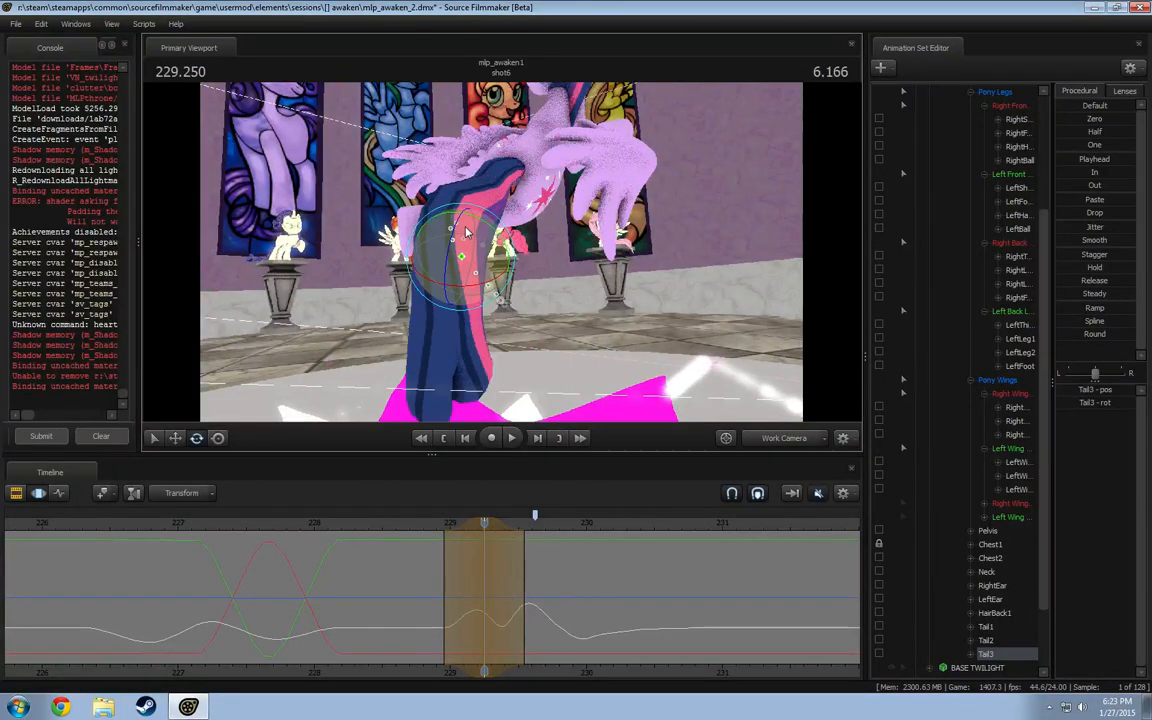
click(466, 232)
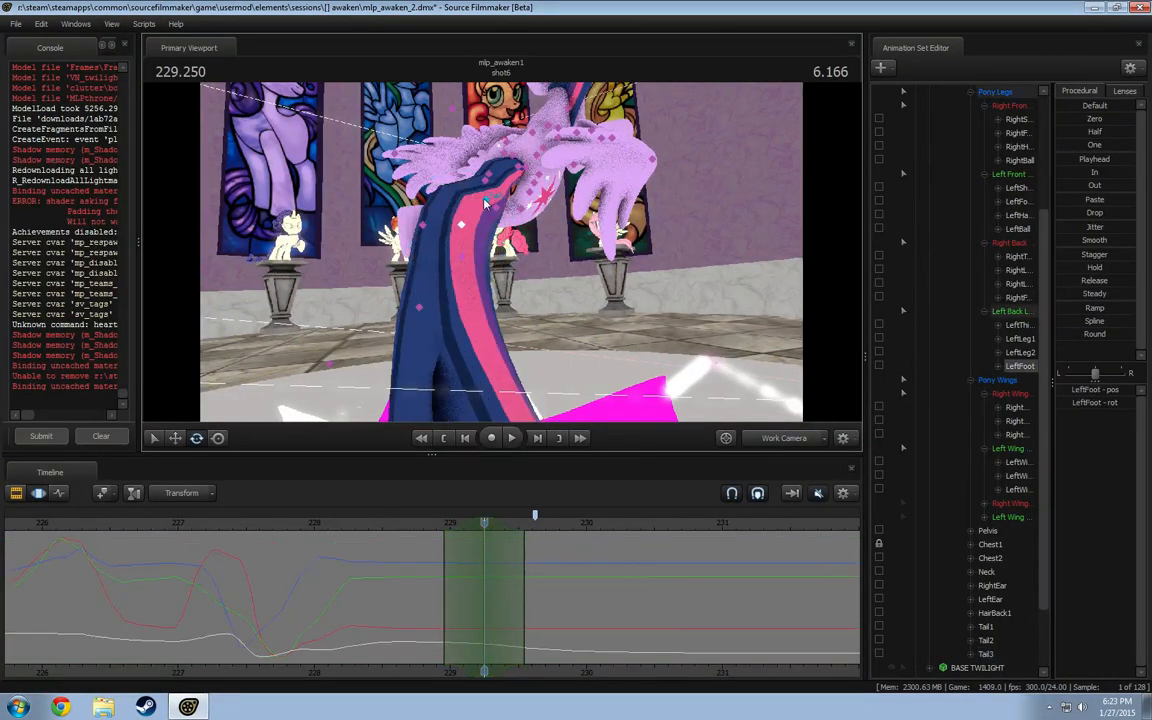
ctrl+click(486, 202)
mouse_move(487, 203)
mouse_down()
mouse_move(527, 204)
mouse_move(498, 203)
mouse_up()
ctrl+click(464, 267)
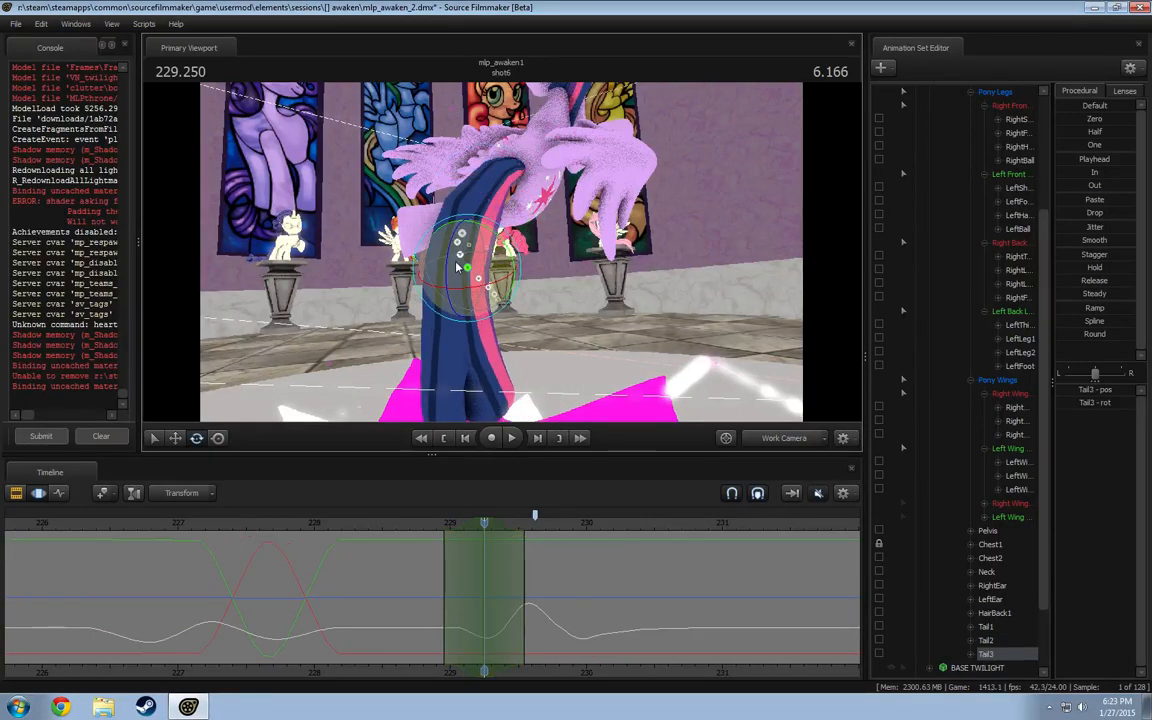
drag(457, 266, 466, 287)
- Select Tail1, Tail2 and Tail3 together and apply the Round preset between about 229.1 and 229.55 seconds
middle_drag(484, 571, 506, 612)
alt+drag(502, 344, 516, 295)
ctrl+click(510, 194)
click(482, 560)
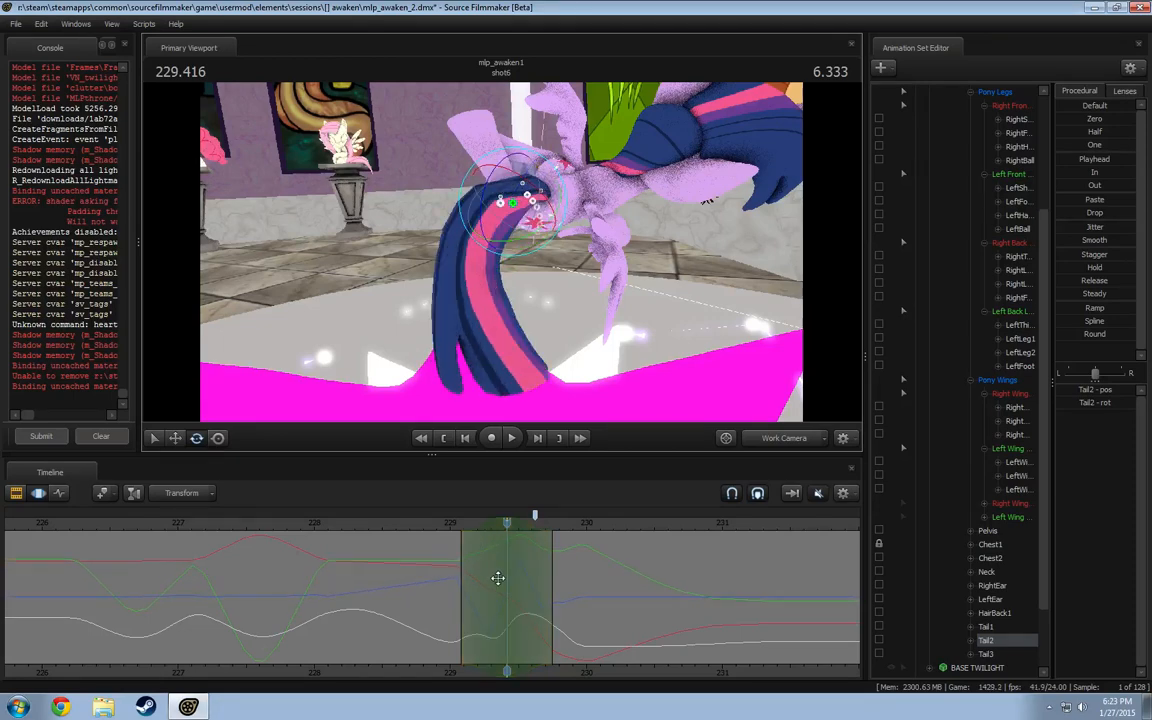
shift+drag(476, 603, 509, 612)
drag(1088, 324, 1090, 324)
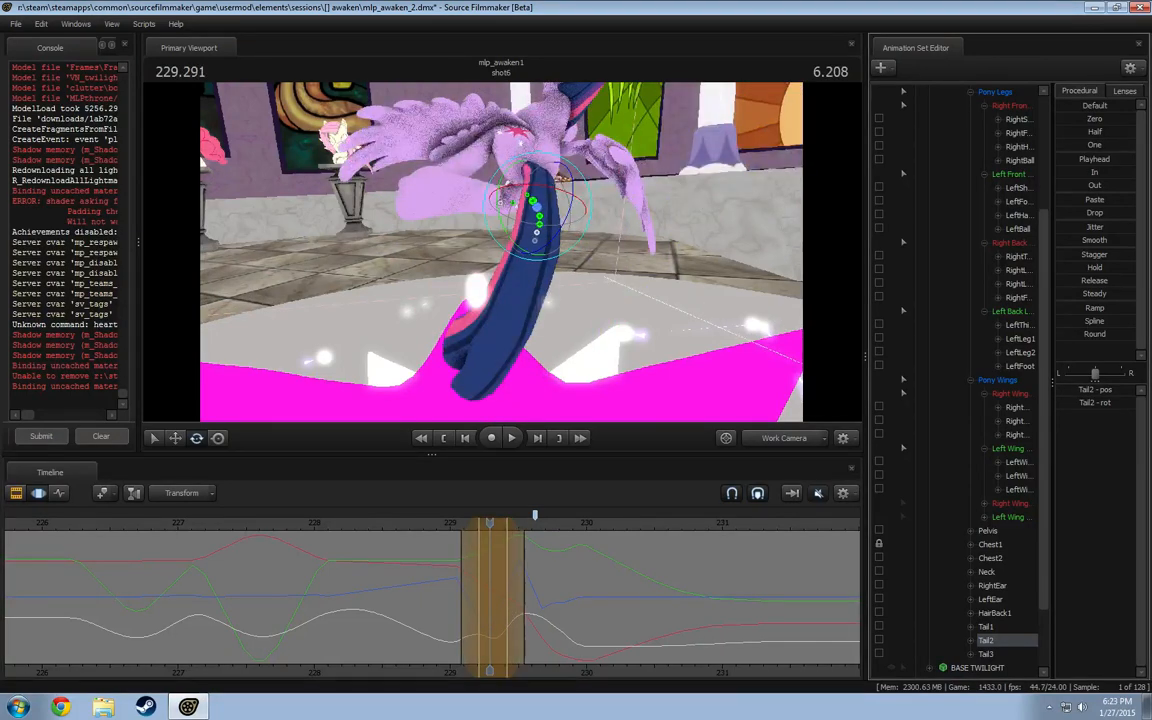
ctrl+click(993, 630)
click(1107, 332)
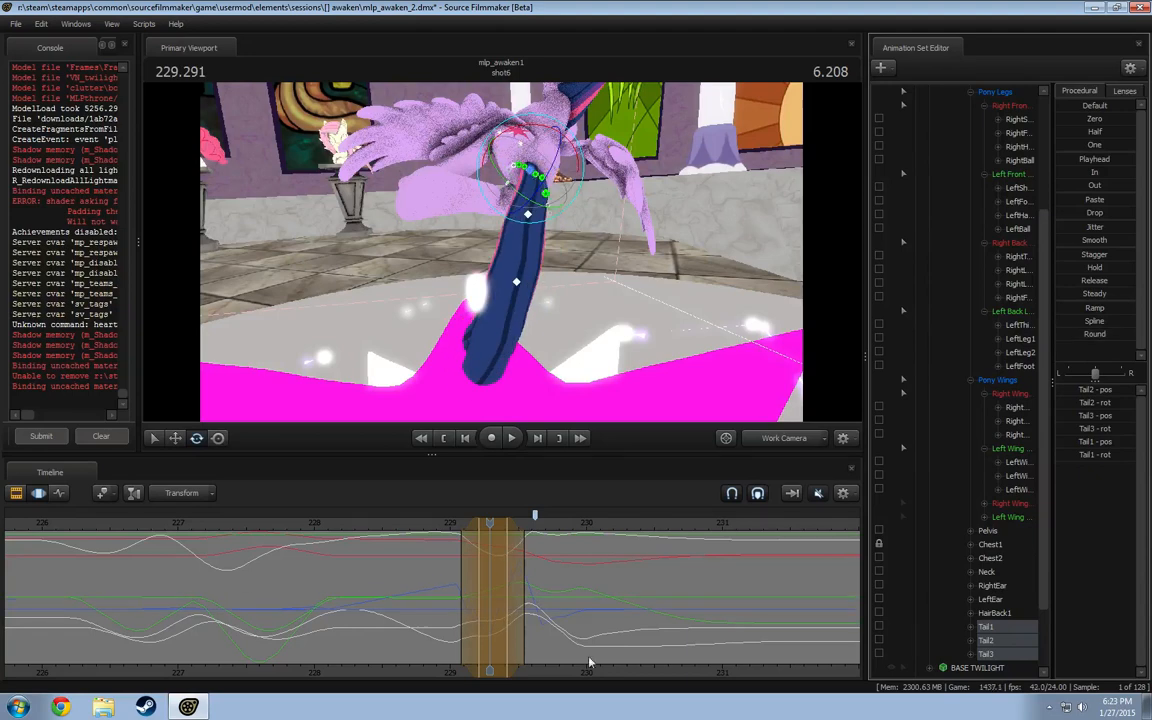
- Set a very short time selection at 229.375 seconds and adjust Tail1's rotation there
shift+drag(501, 602, 507, 602)
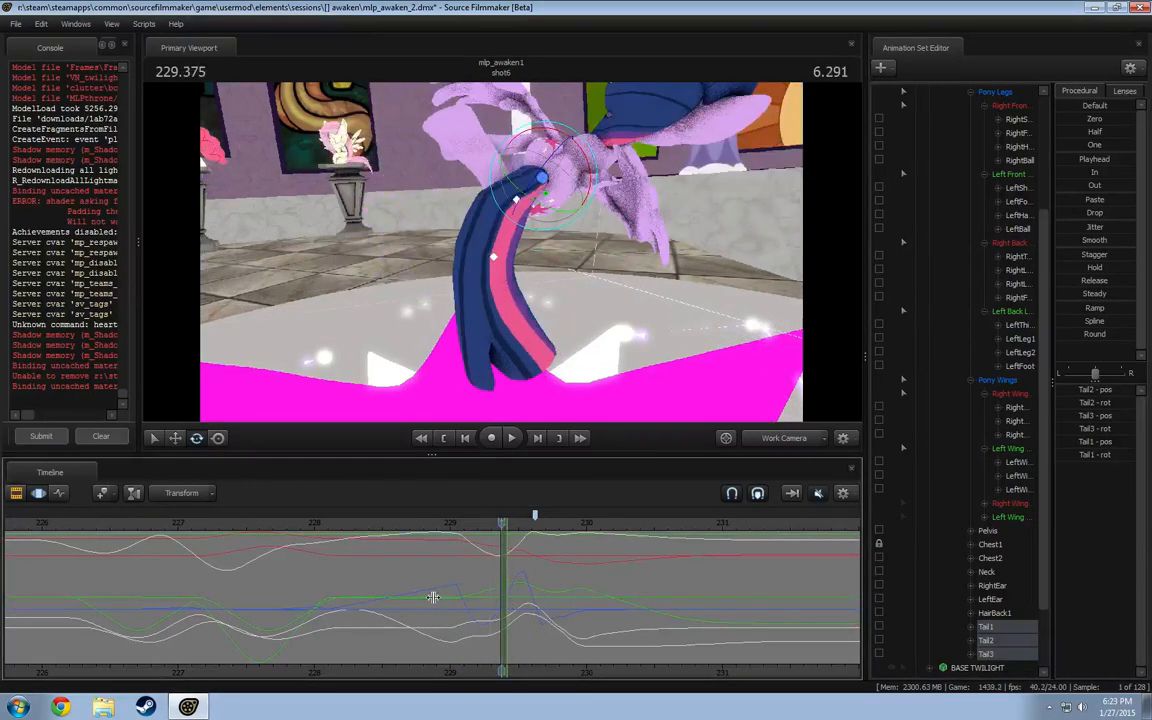
shift+click(500, 610)
alt+drag(604, 318, 525, 251)
click(549, 180)
drag(549, 180, 586, 247)
- Rotate Tail3 at 229.458 seconds within a falloff selection from about 229.1 to 229.8 seconds
ctrl+click(551, 212)
mouse_move(501, 594)
mouse_down()
mouse_move(463, 587)
mouse_move(511, 601)
mouse_up()
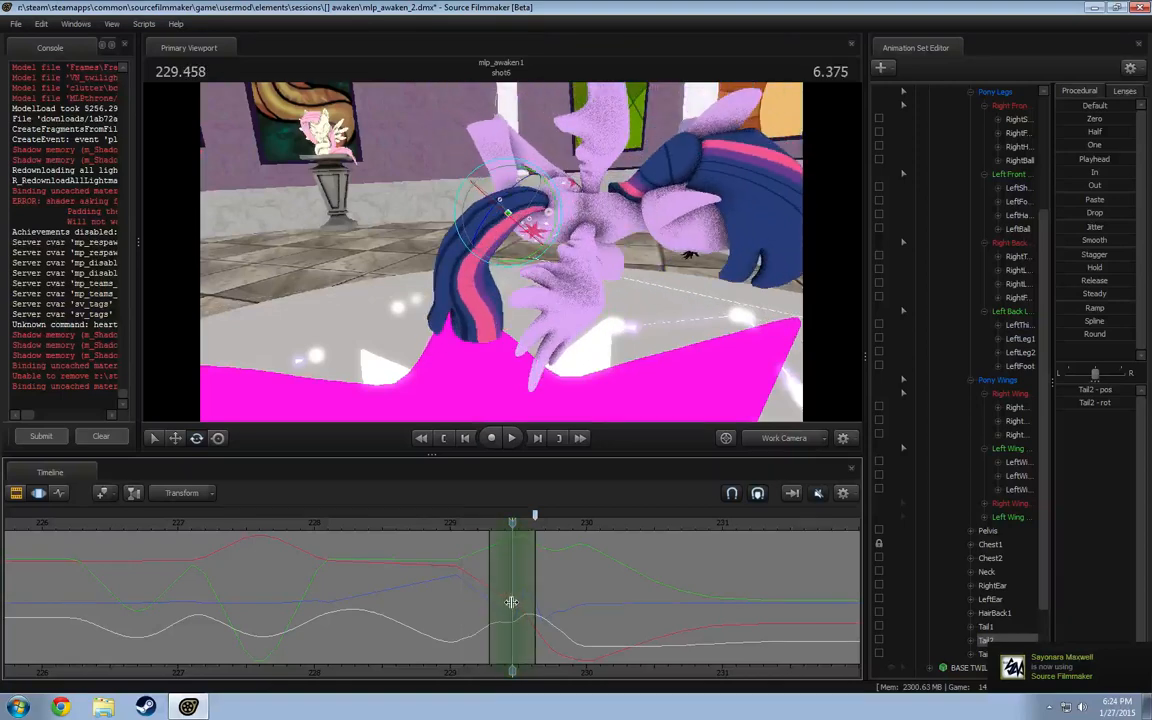
click(470, 258)
drag(478, 272, 489, 270)
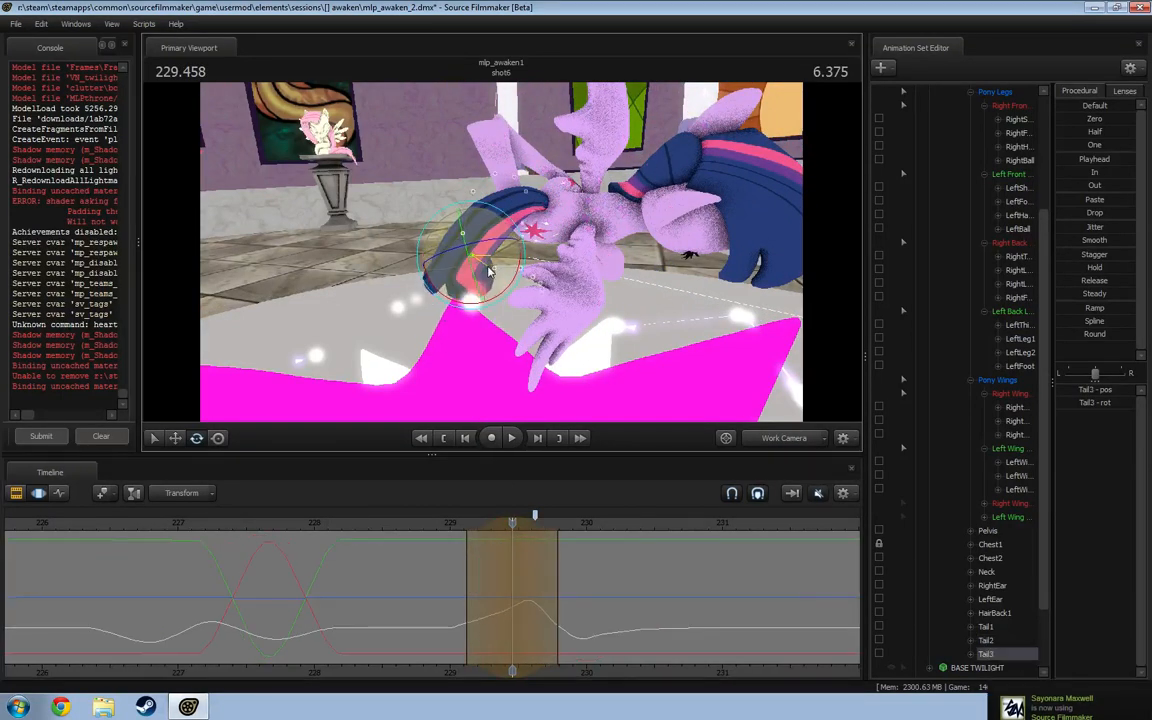
mouse_move(511, 588)
mouse_down()
mouse_move(470, 585)
mouse_move(531, 599)
mouse_move(502, 598)
mouse_up()
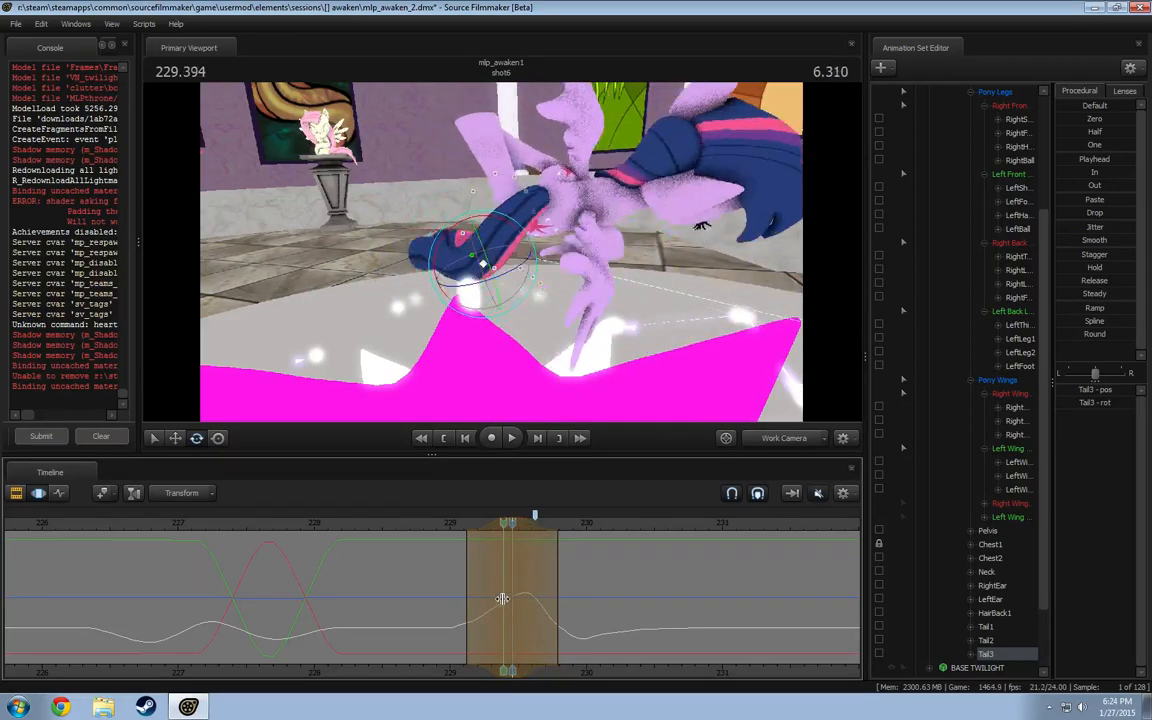
- Set a falloff selection from about 229.3 to 229.7 seconds and rotate Tail3 at 229.500 seconds to straighten the tail's curl
drag(494, 517, 494, 527)
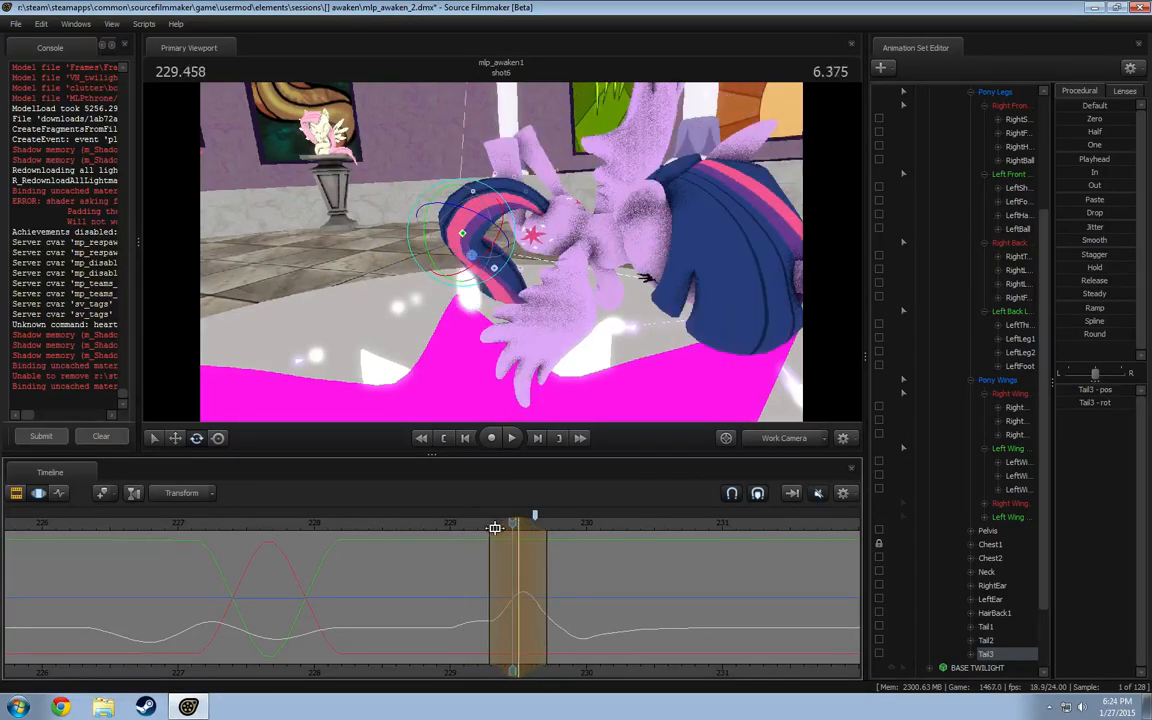
drag(496, 582, 518, 599)
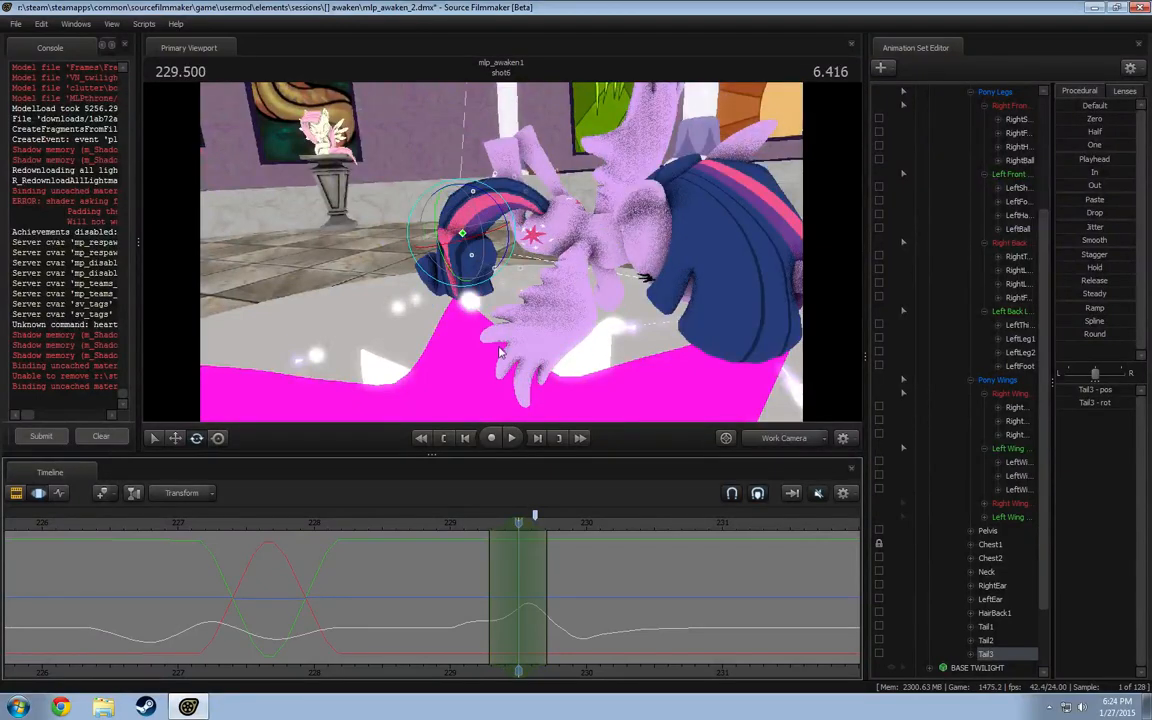
click(502, 541)
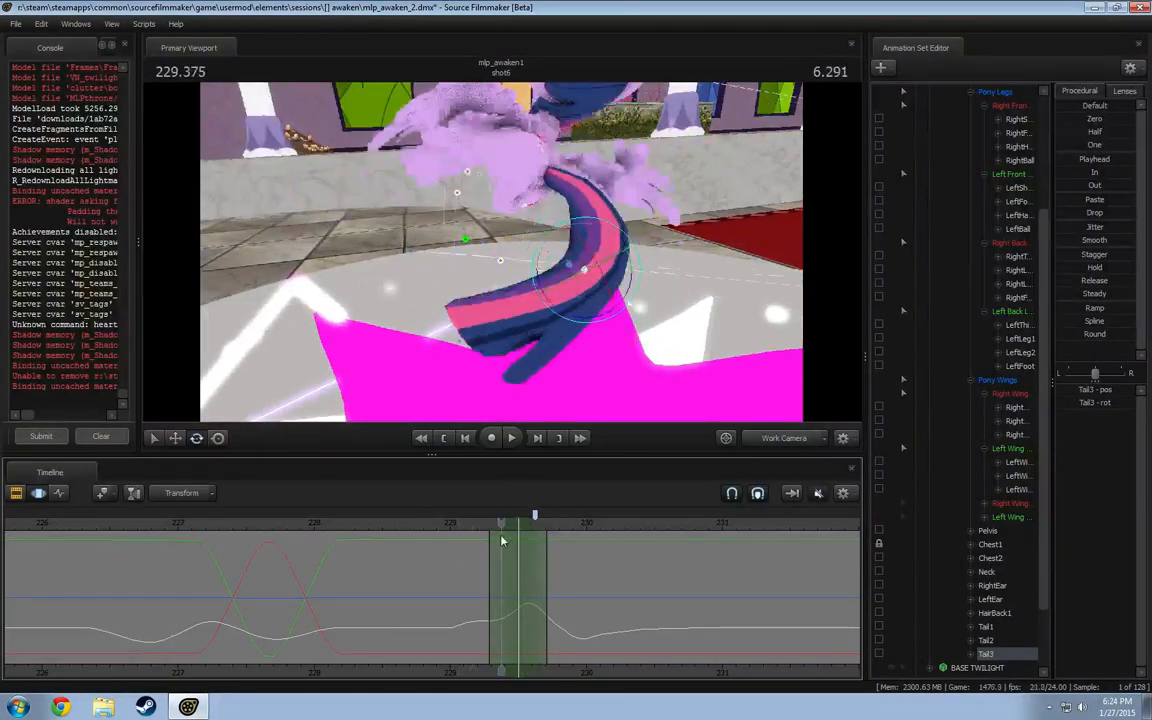
drag(502, 541, 518, 542)
drag(545, 270, 537, 244)
alt+drag(485, 282, 488, 245)
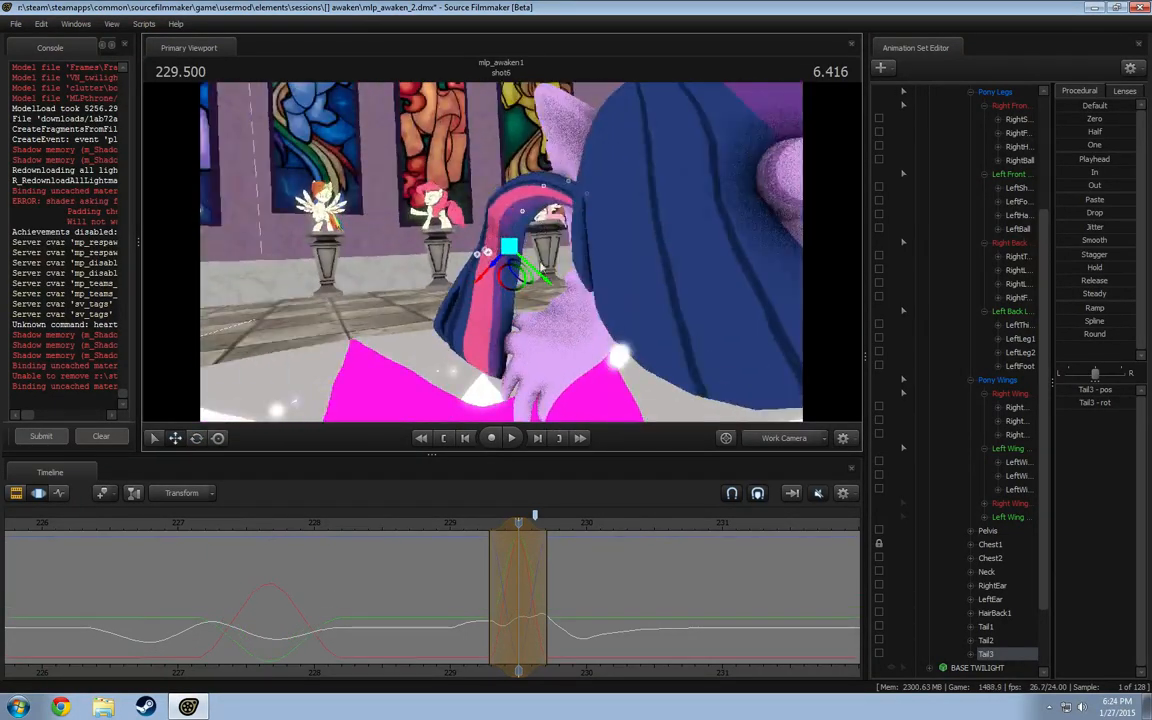
alt+drag(508, 370, 475, 270)
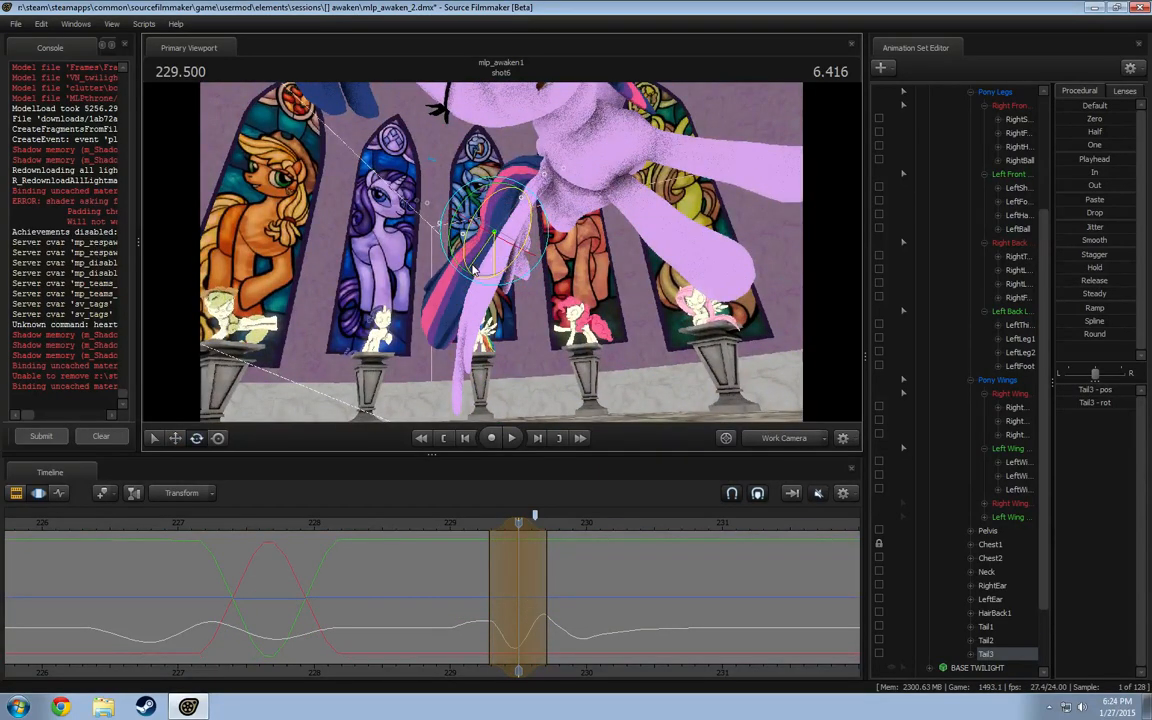
- Rotate Tail3 at 229.208 seconds and refine it within a falloff selection from about 228.9 to 229.5 seconds
mouse_move(473, 588)
mouse_down()
mouse_move(517, 601)
mouse_move(463, 605)
mouse_up()
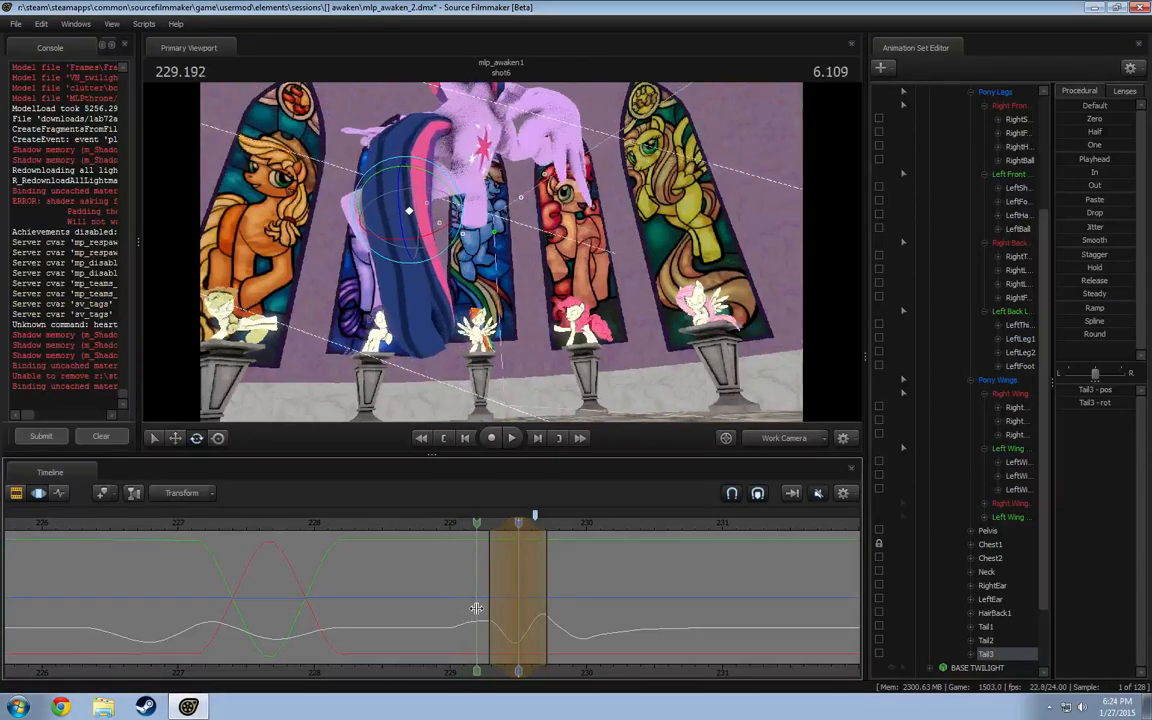
drag(477, 608, 478, 608)
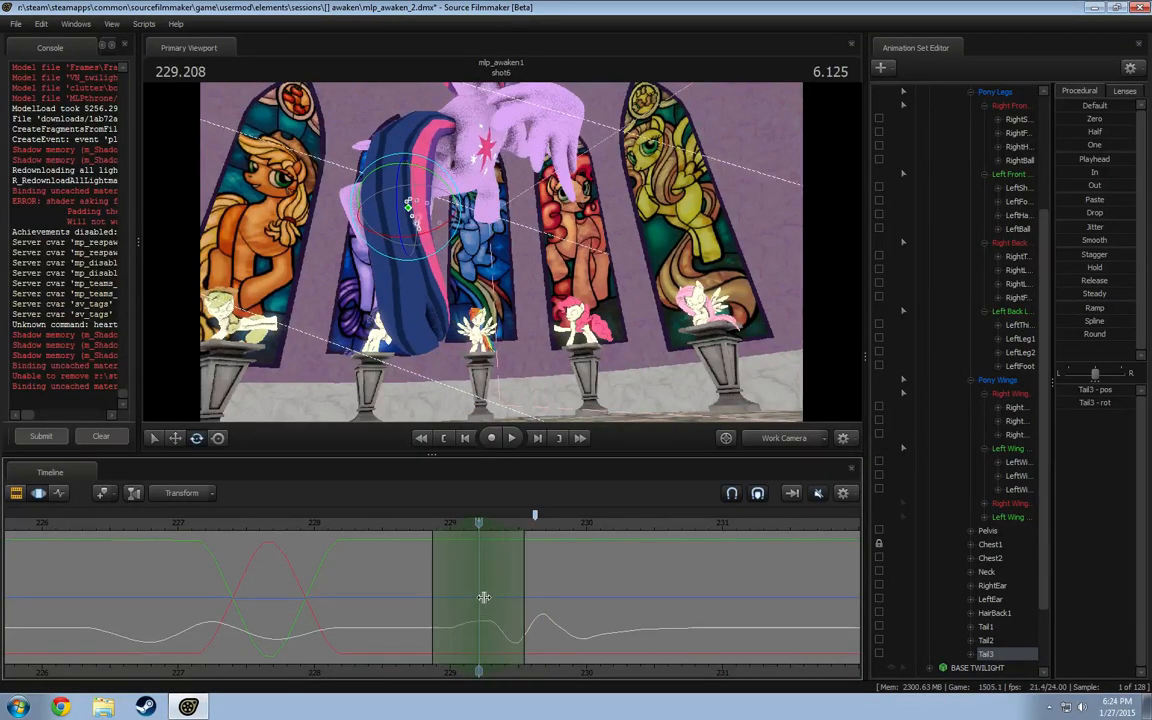
drag(500, 245, 477, 243)
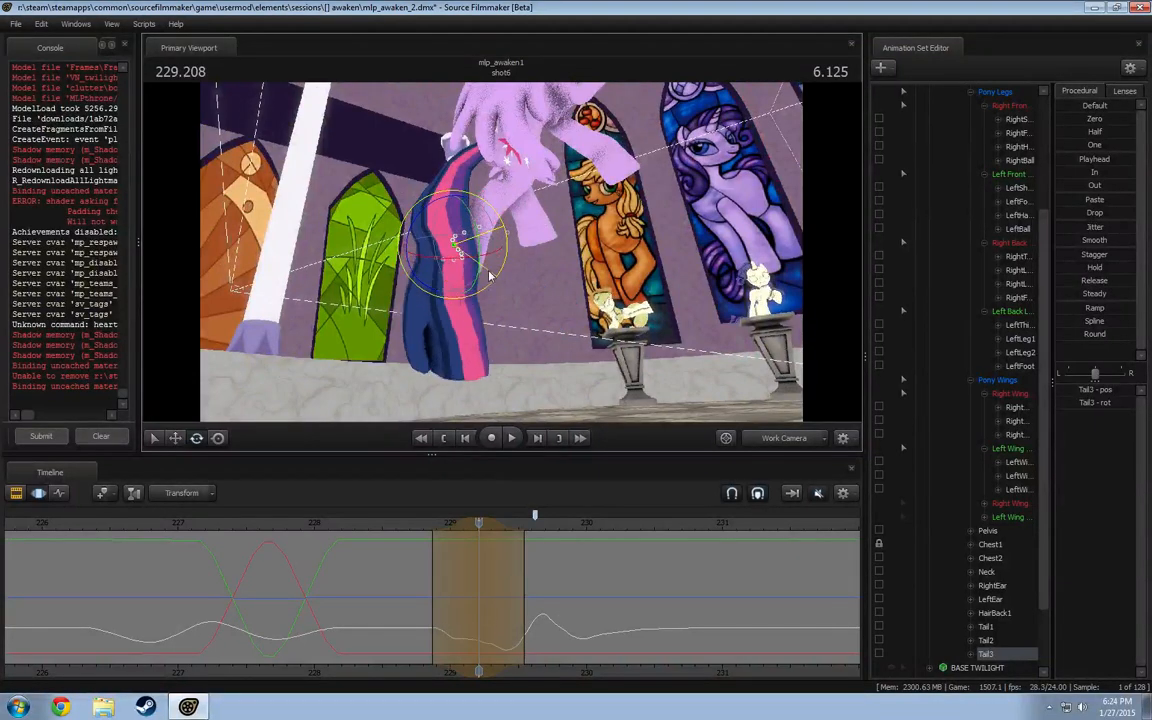
drag(474, 535, 443, 576)
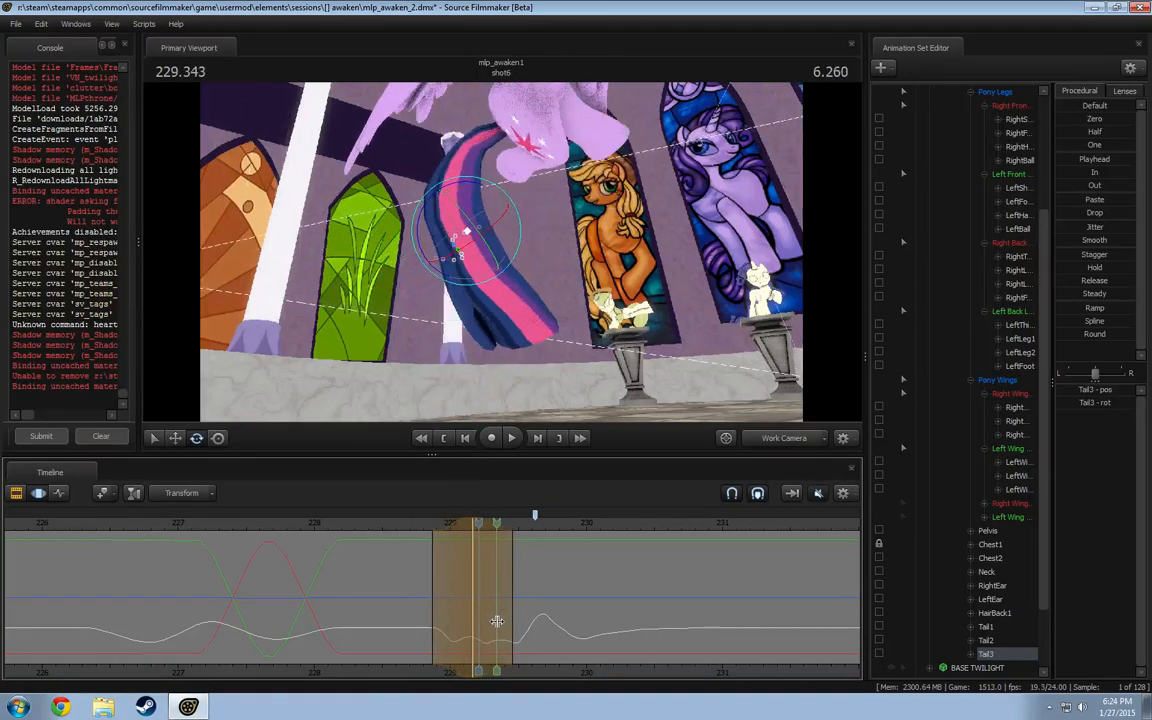
drag(497, 621, 431, 615)
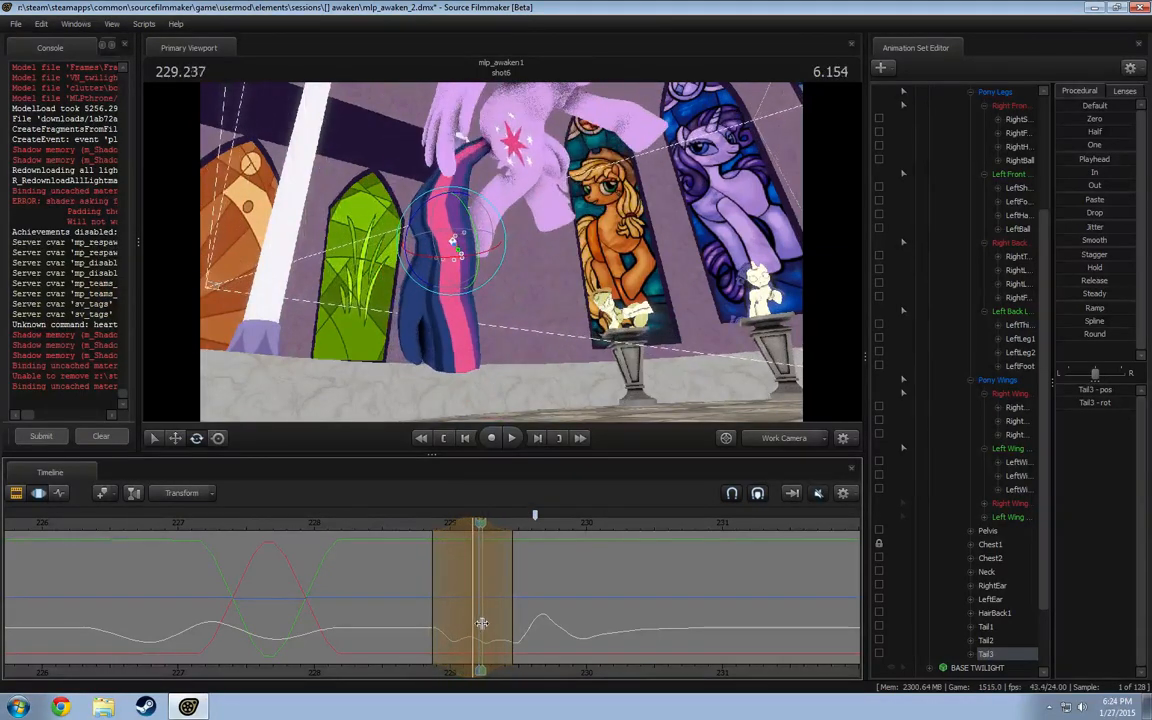
key(Right)
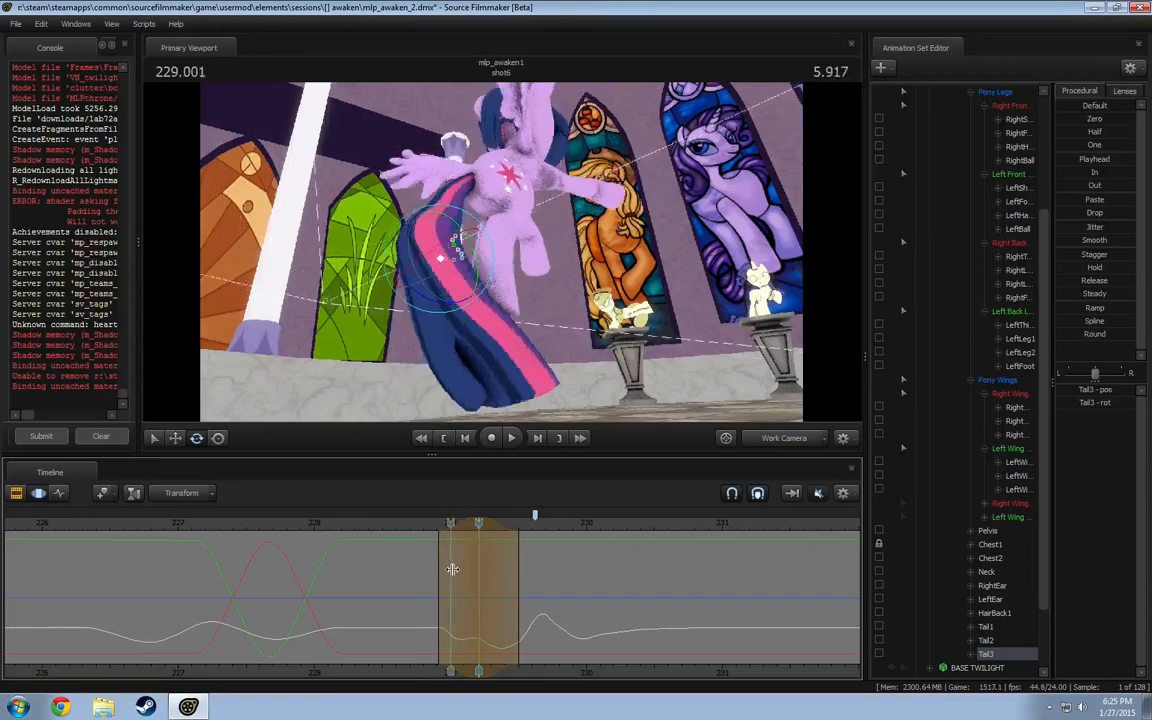
- Rotate Tail2 at 229.125 seconds and Tail3 at 229.291 seconds to curve the tail through the turn
drag(463, 575, 465, 574)
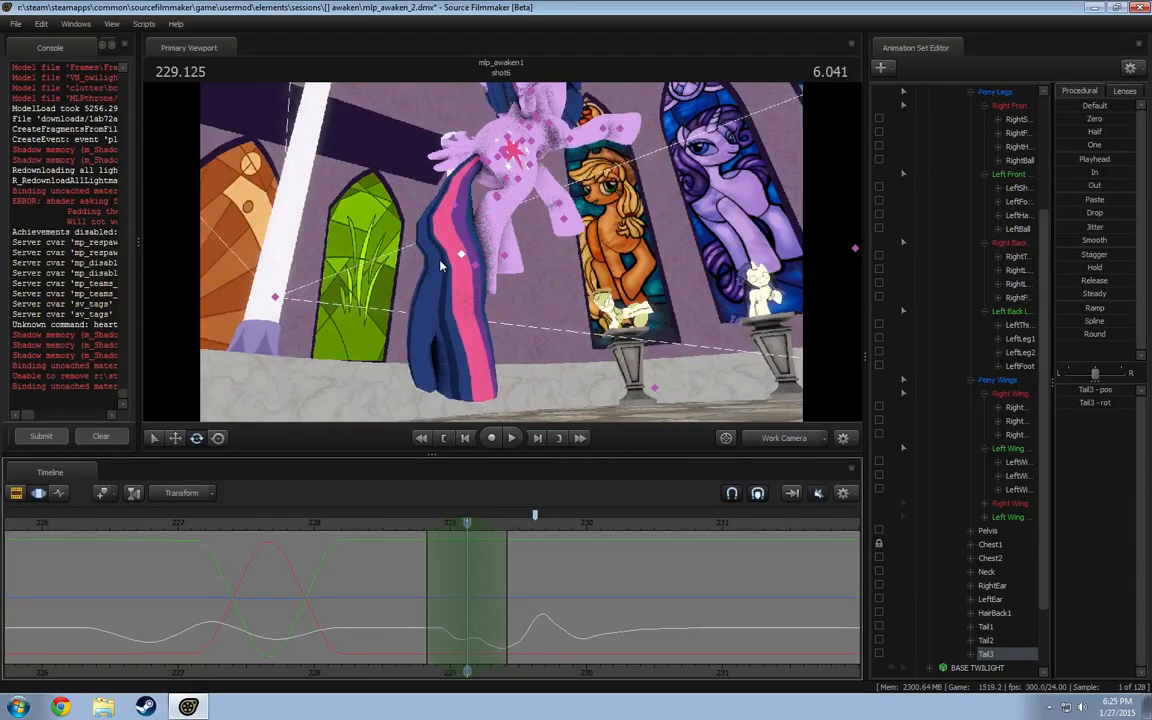
click(457, 209)
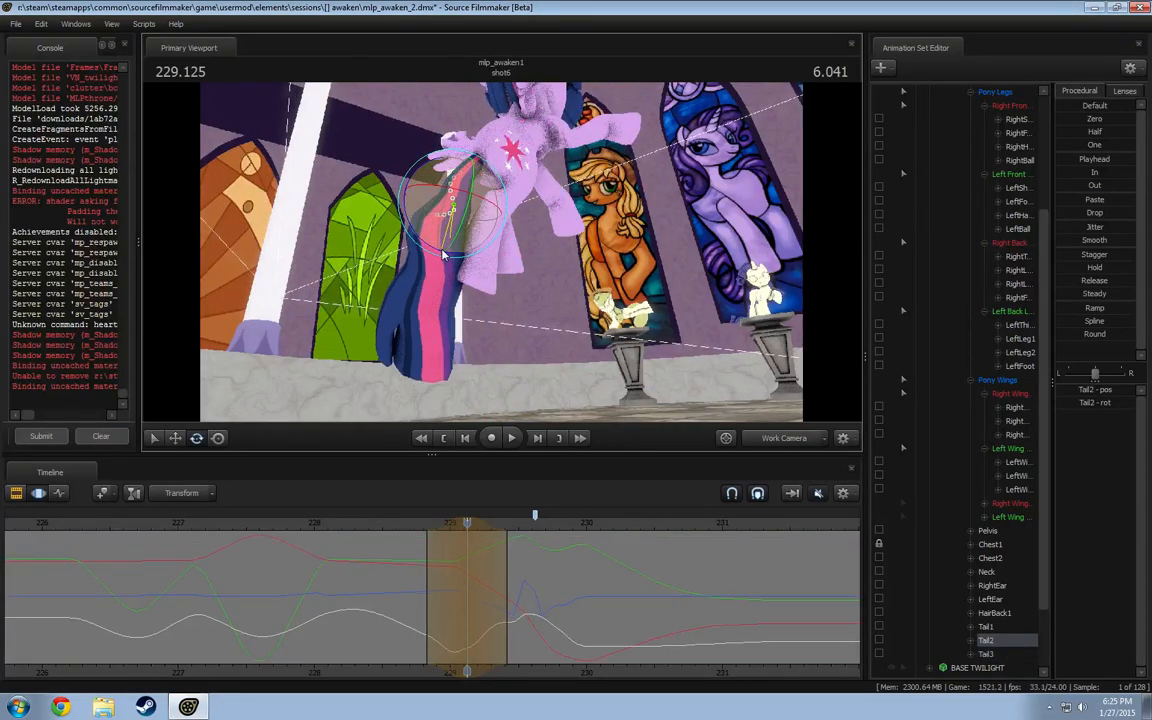
drag(470, 558, 491, 565)
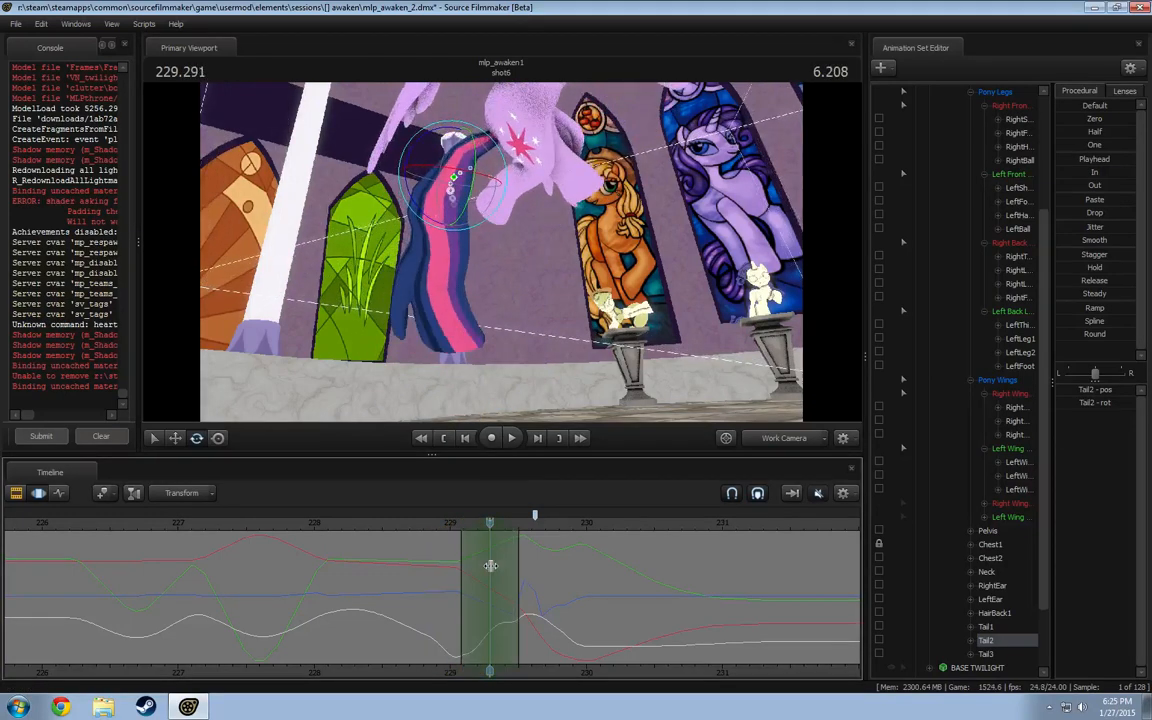
click(446, 238)
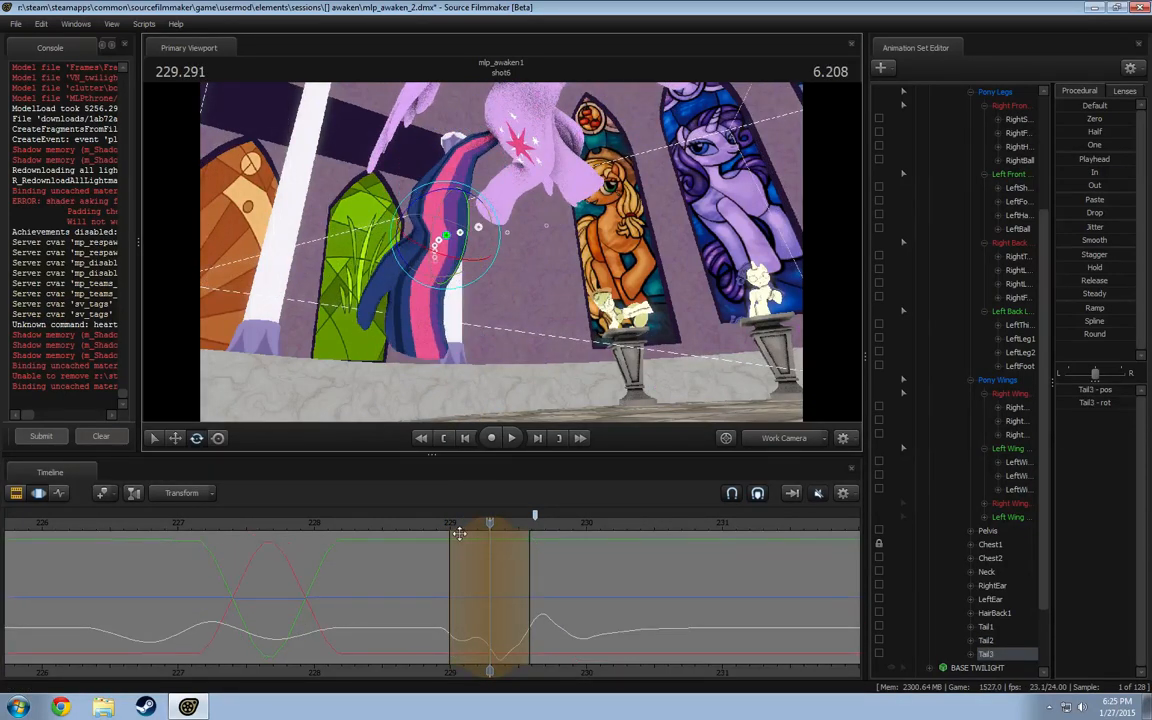
- Play back the turn and place a falloff selection from about 228.8 to 229.45 seconds around 229.125 seconds for Tail3
click(426, 522)
key(space)
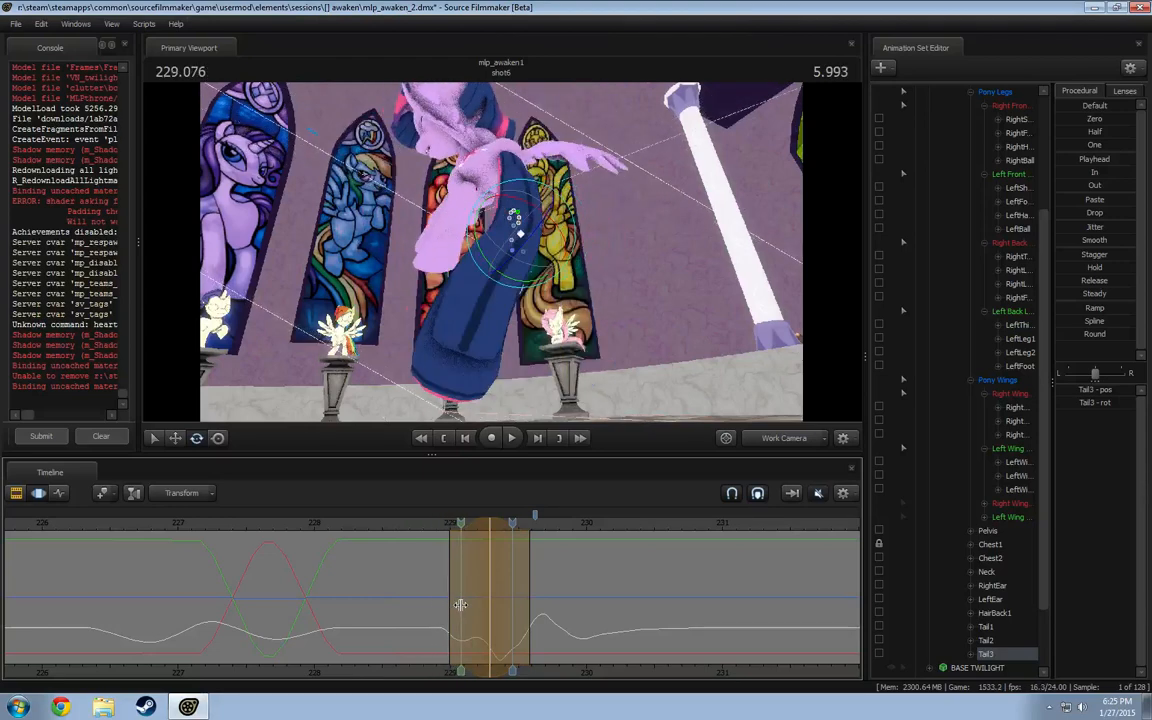
drag(460, 605, 465, 606)
key(Escape)
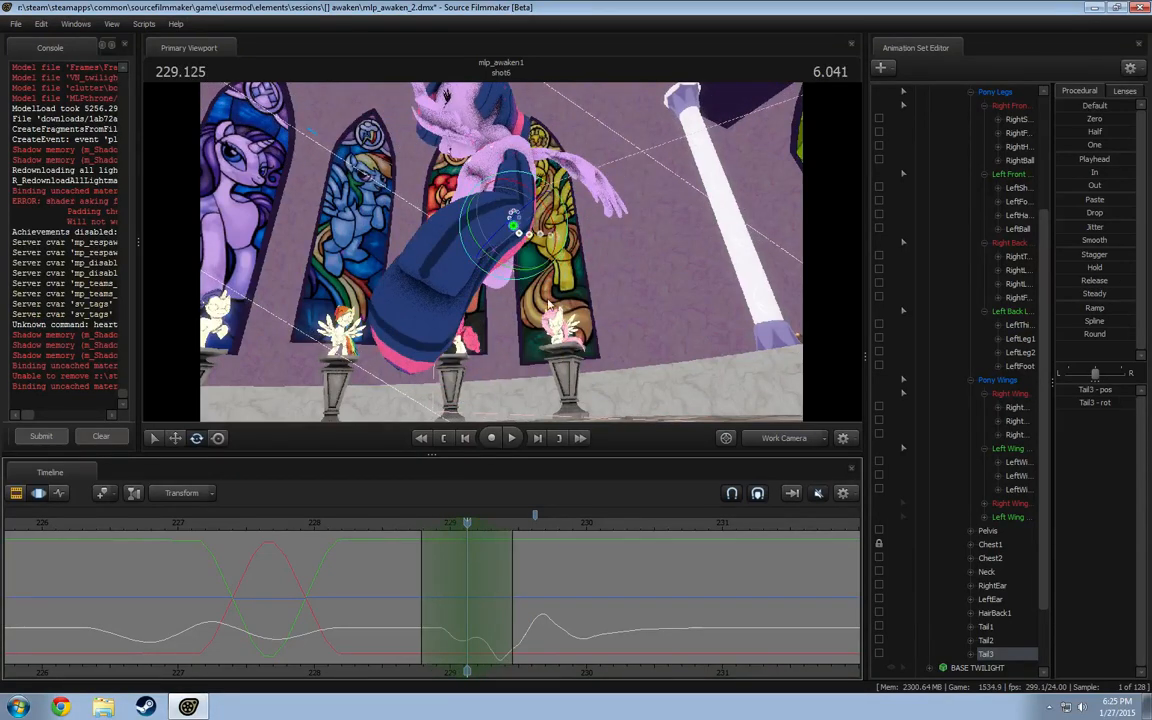